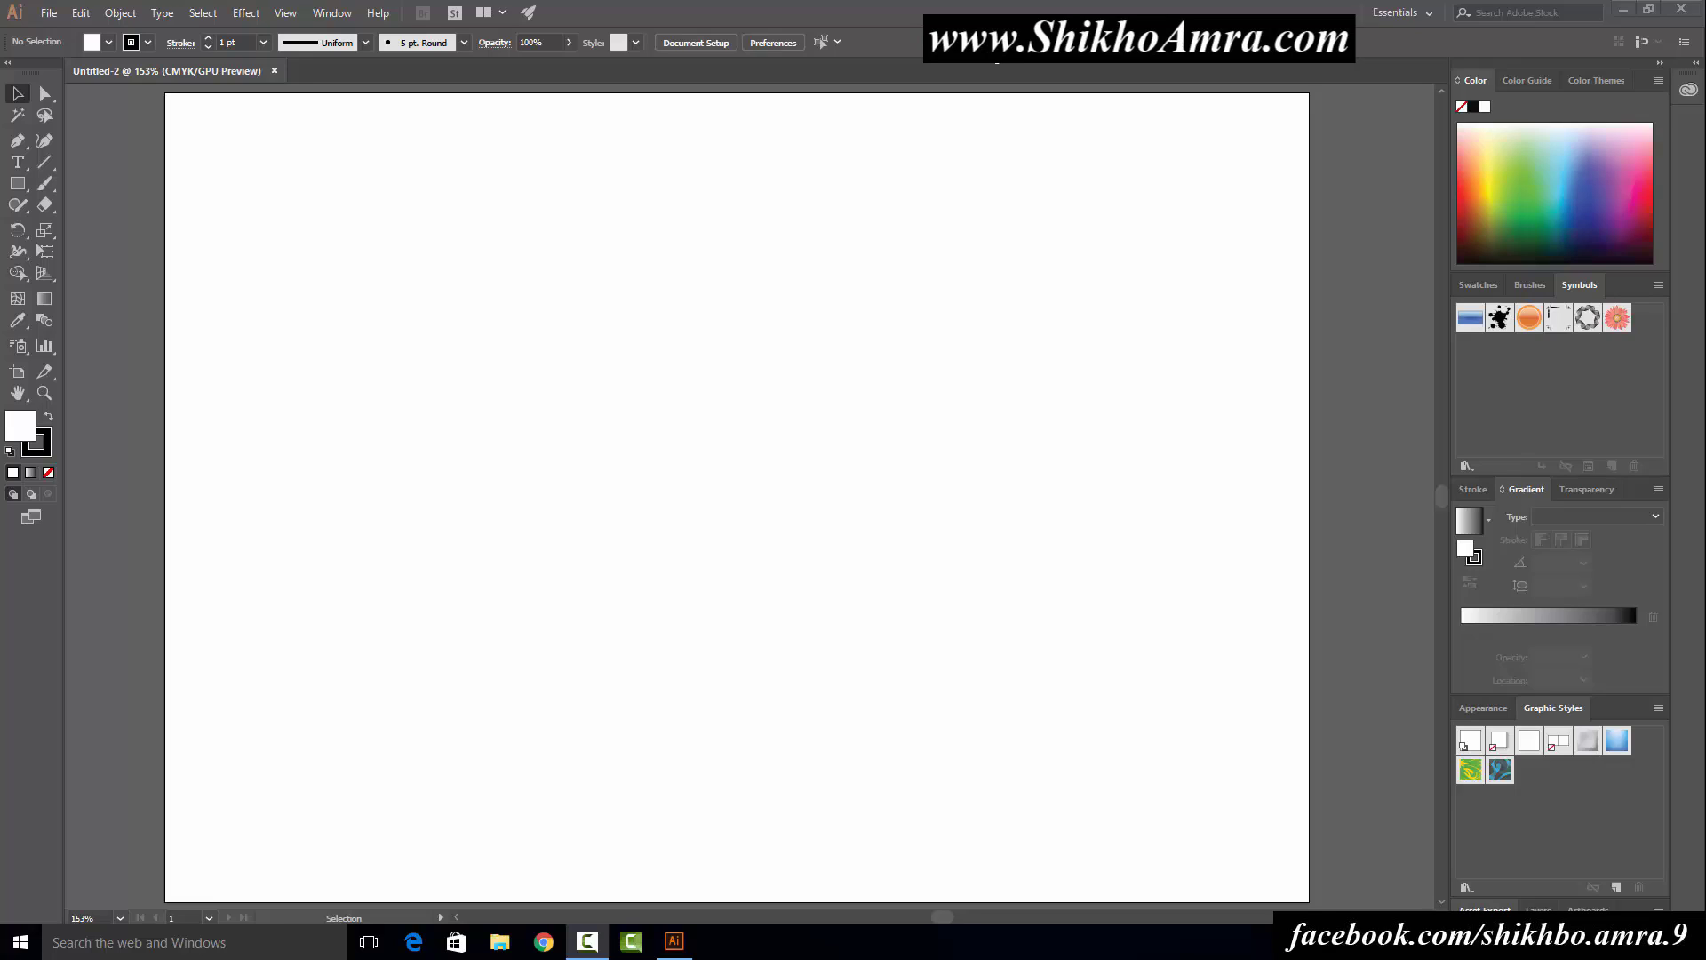
Step: Select the Type tool and show its flyout of type tool variants
click(25, 165)
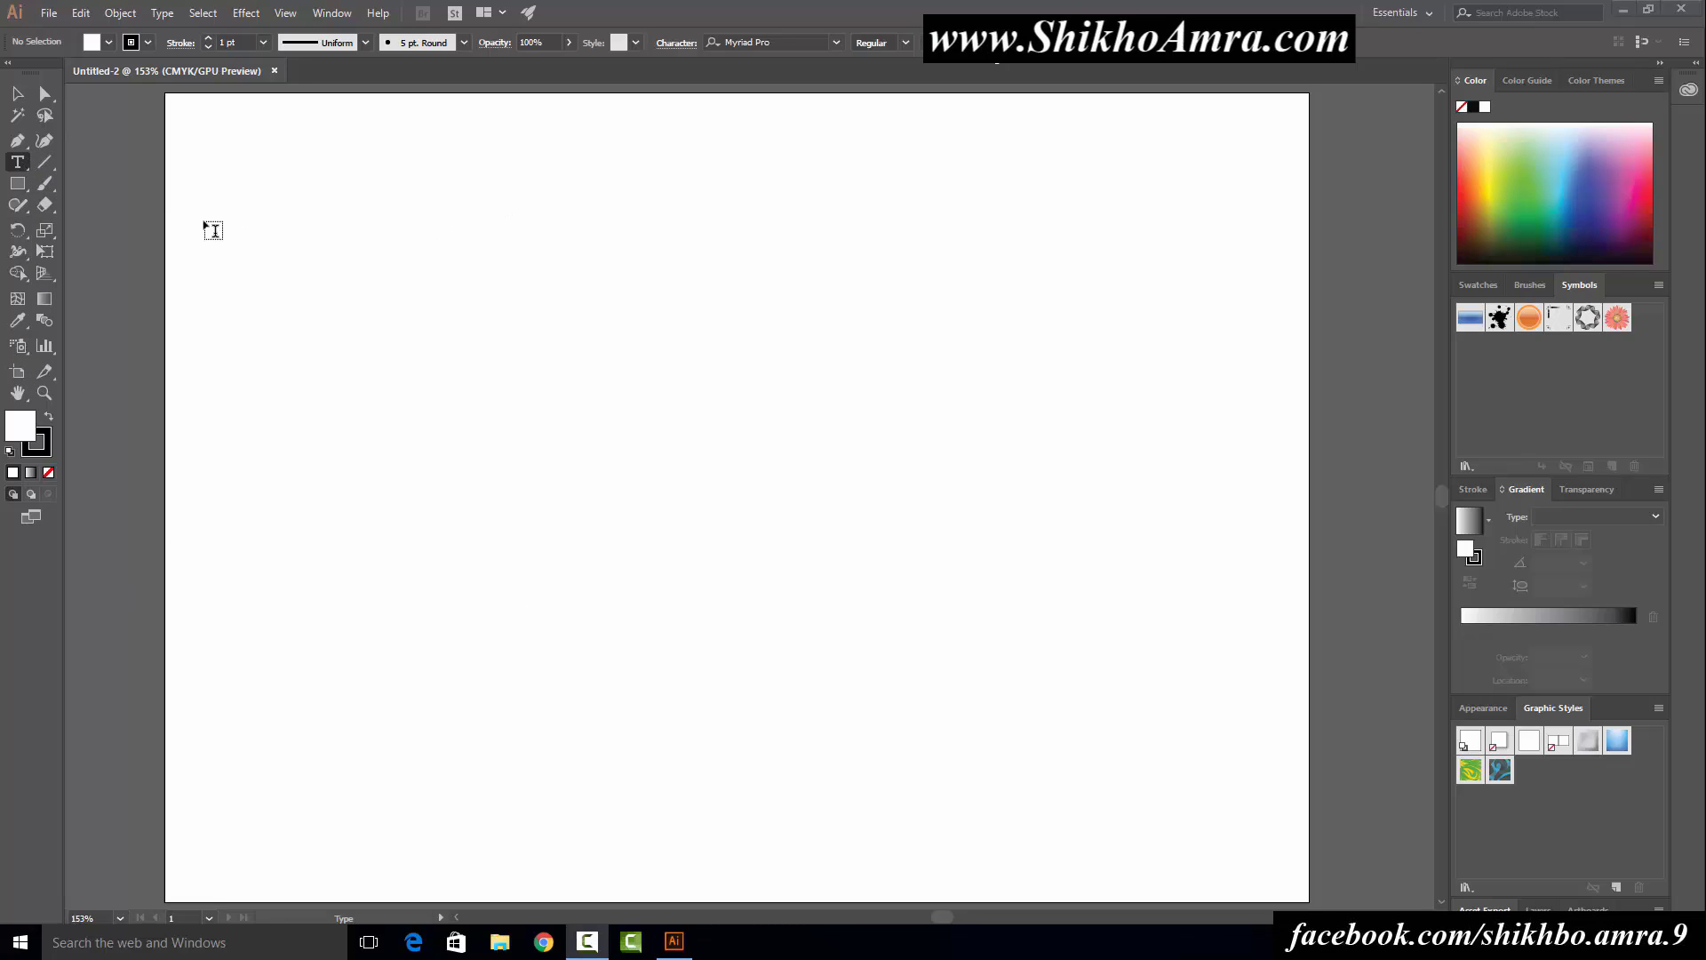
click(24, 171)
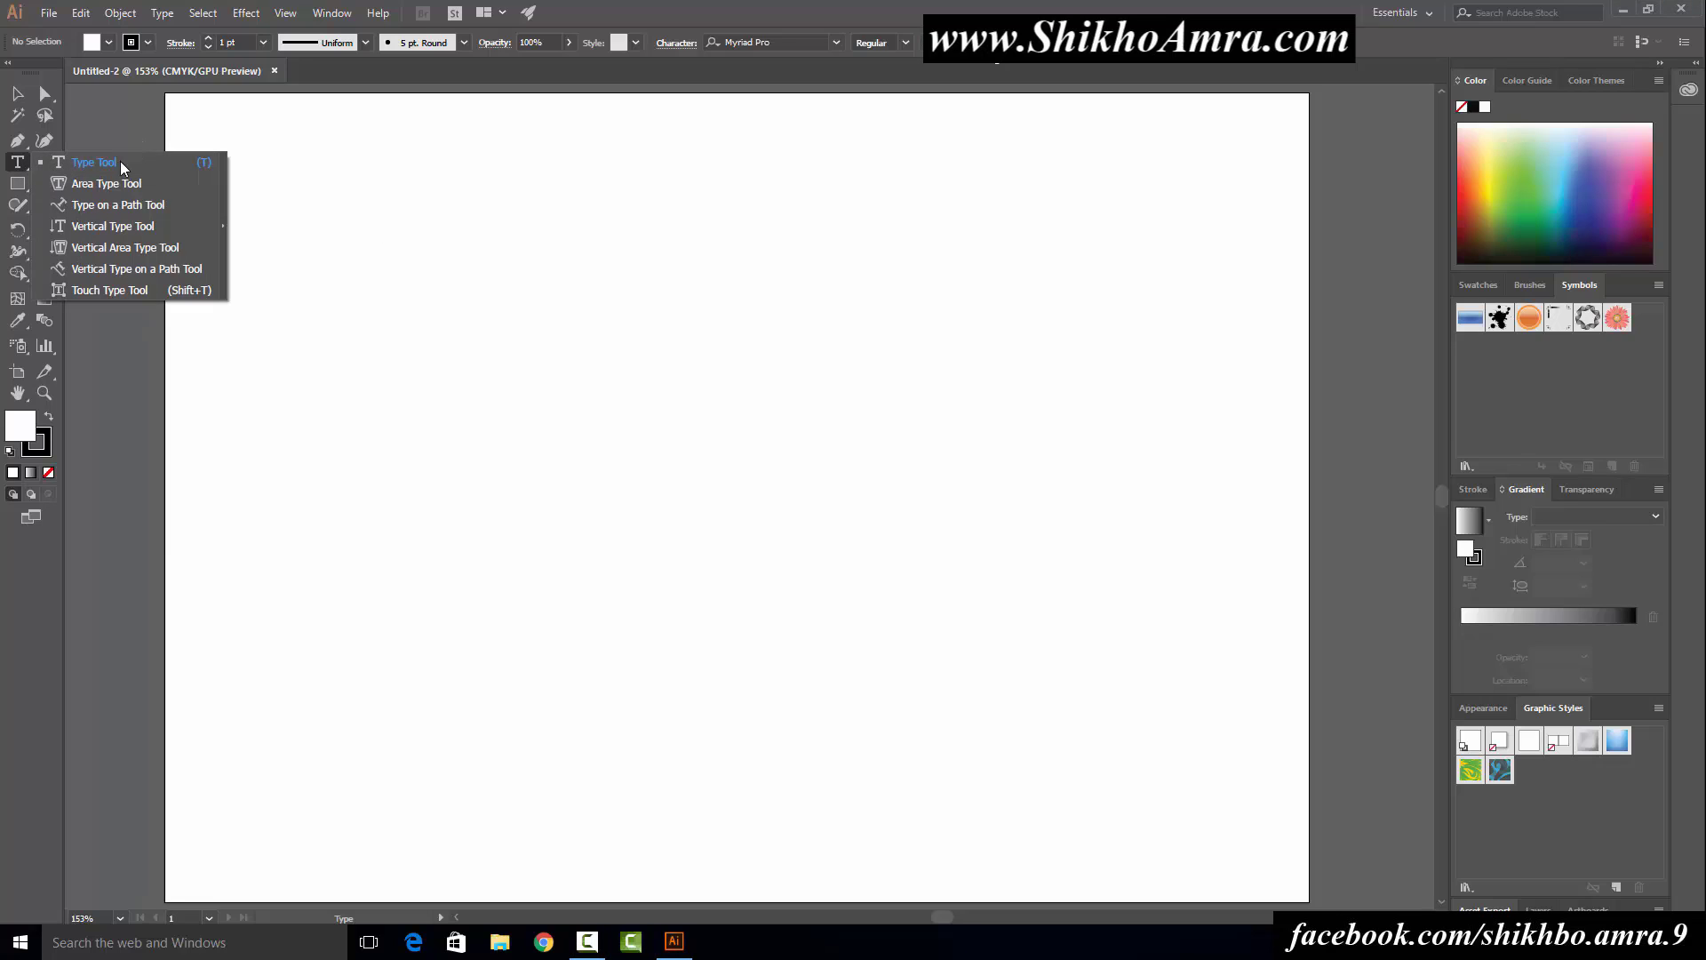
Step: Add a 'Lorem ipsum' point-type object, then drag it down and to the left
click(555, 379)
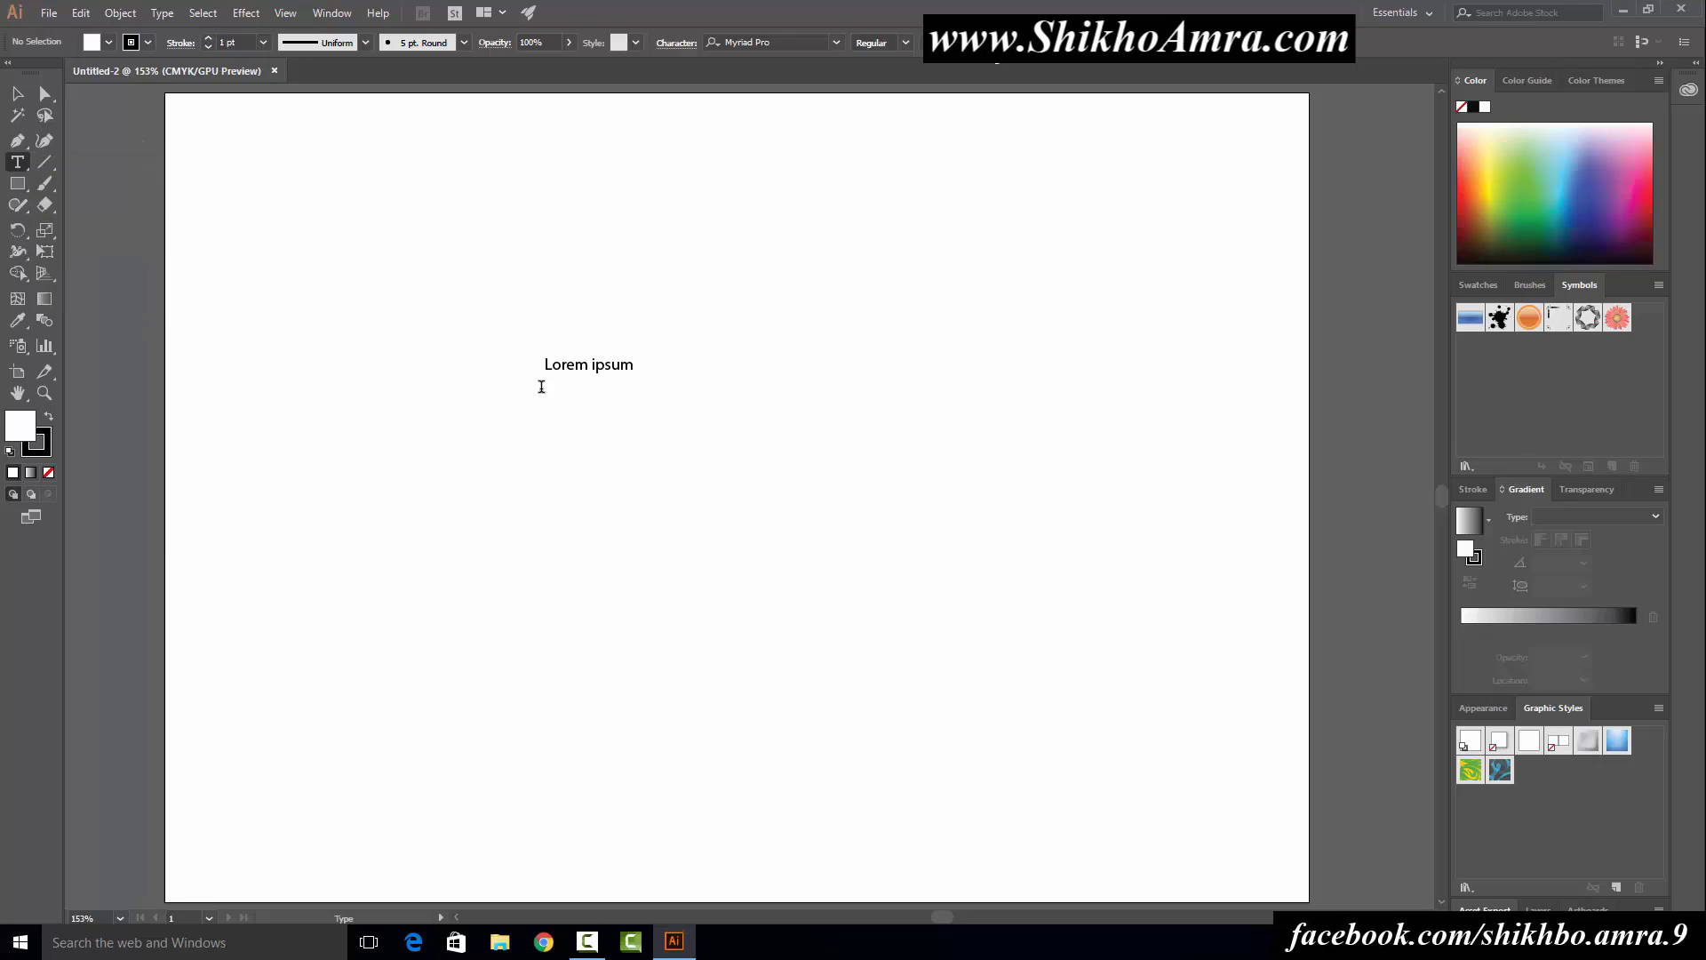
click(17, 94)
click(556, 360)
scroll(560, 355, up, 1)
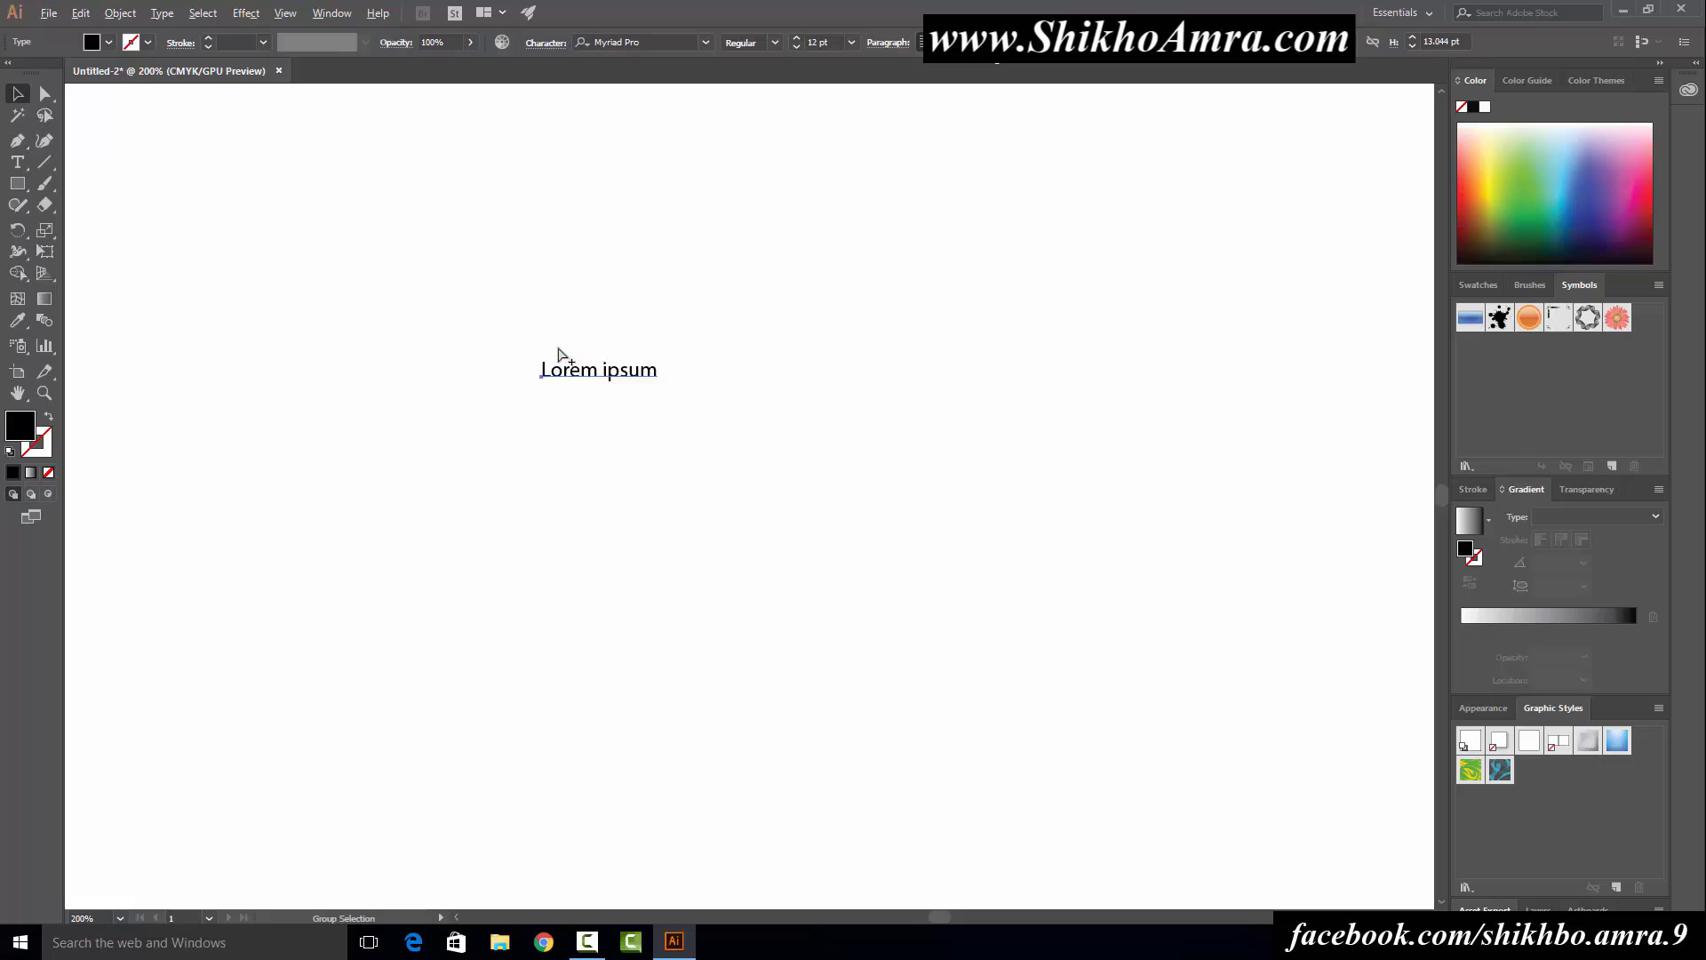
scroll(560, 356, up, 4)
click(998, 601)
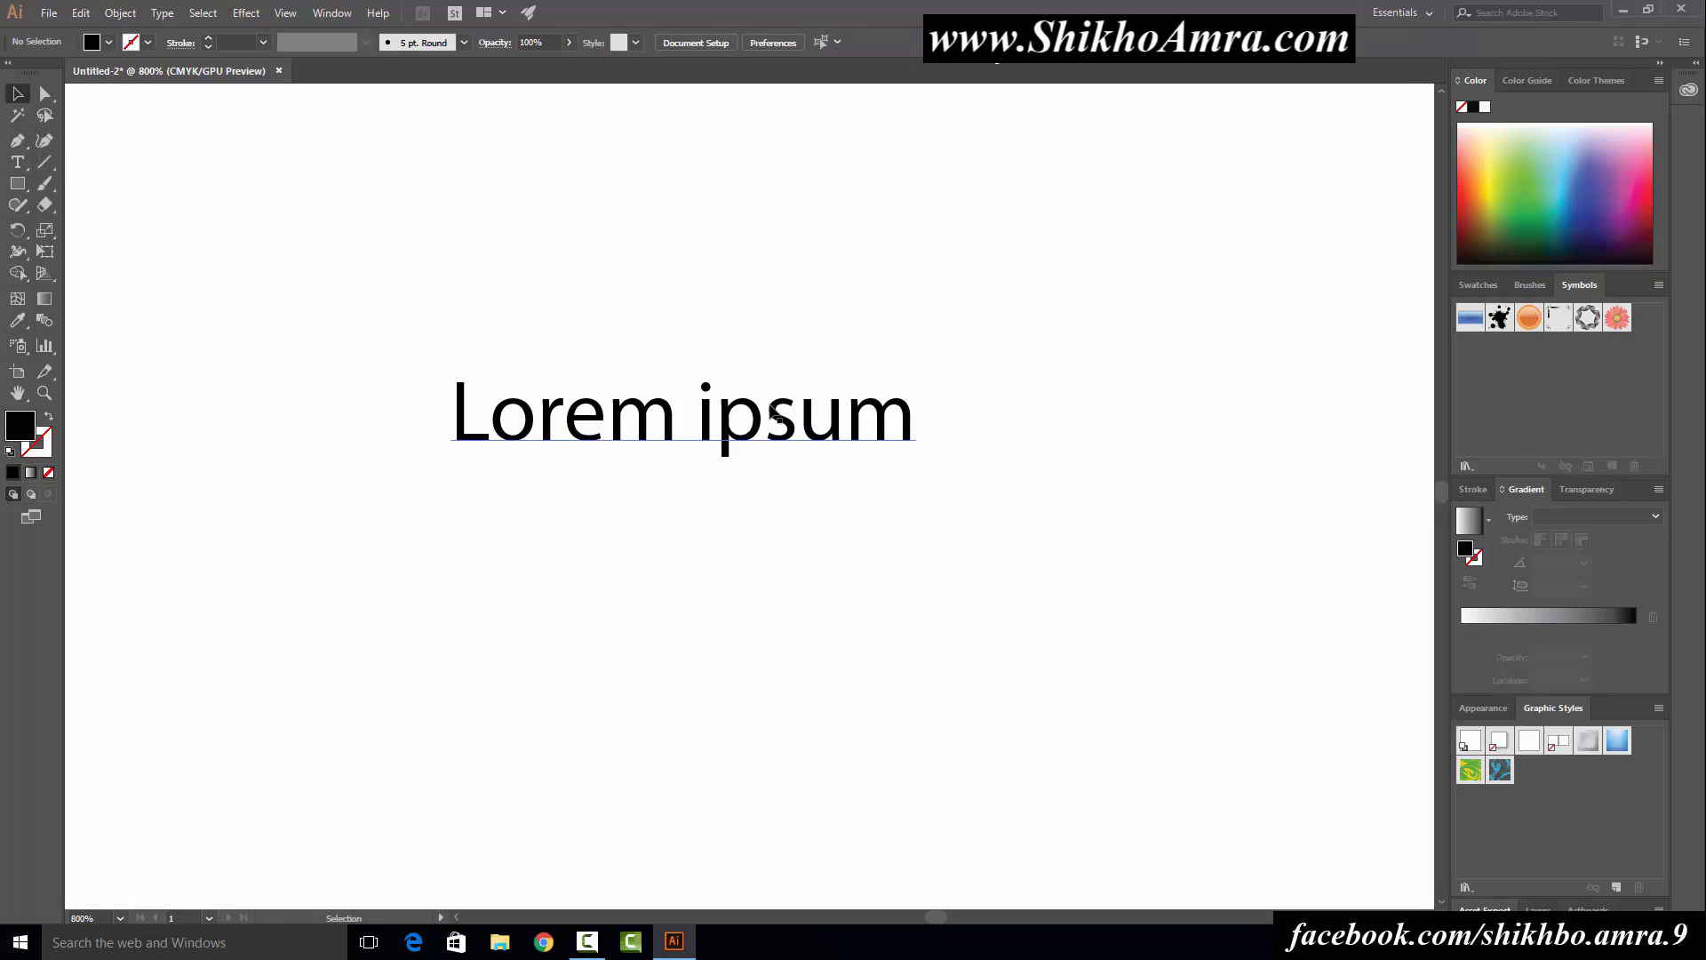
drag(773, 408, 674, 490)
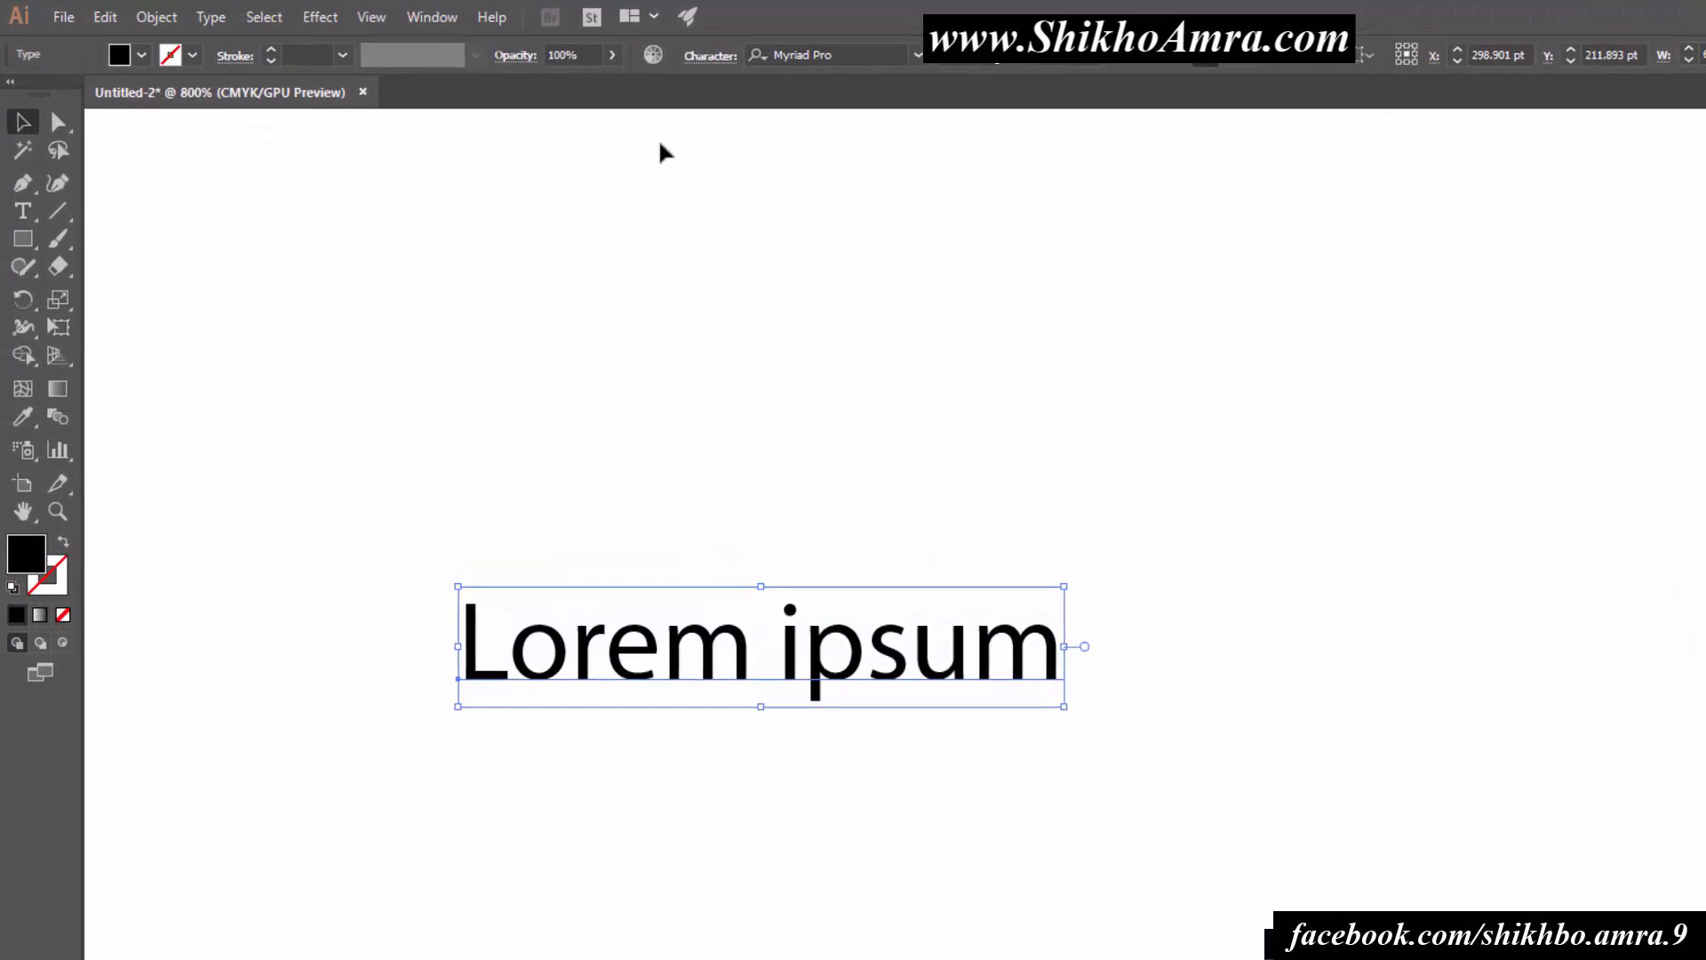
Step: Open the Character panel showing Myriad Pro Regular 12 pt and drag it aside
click(353, 16)
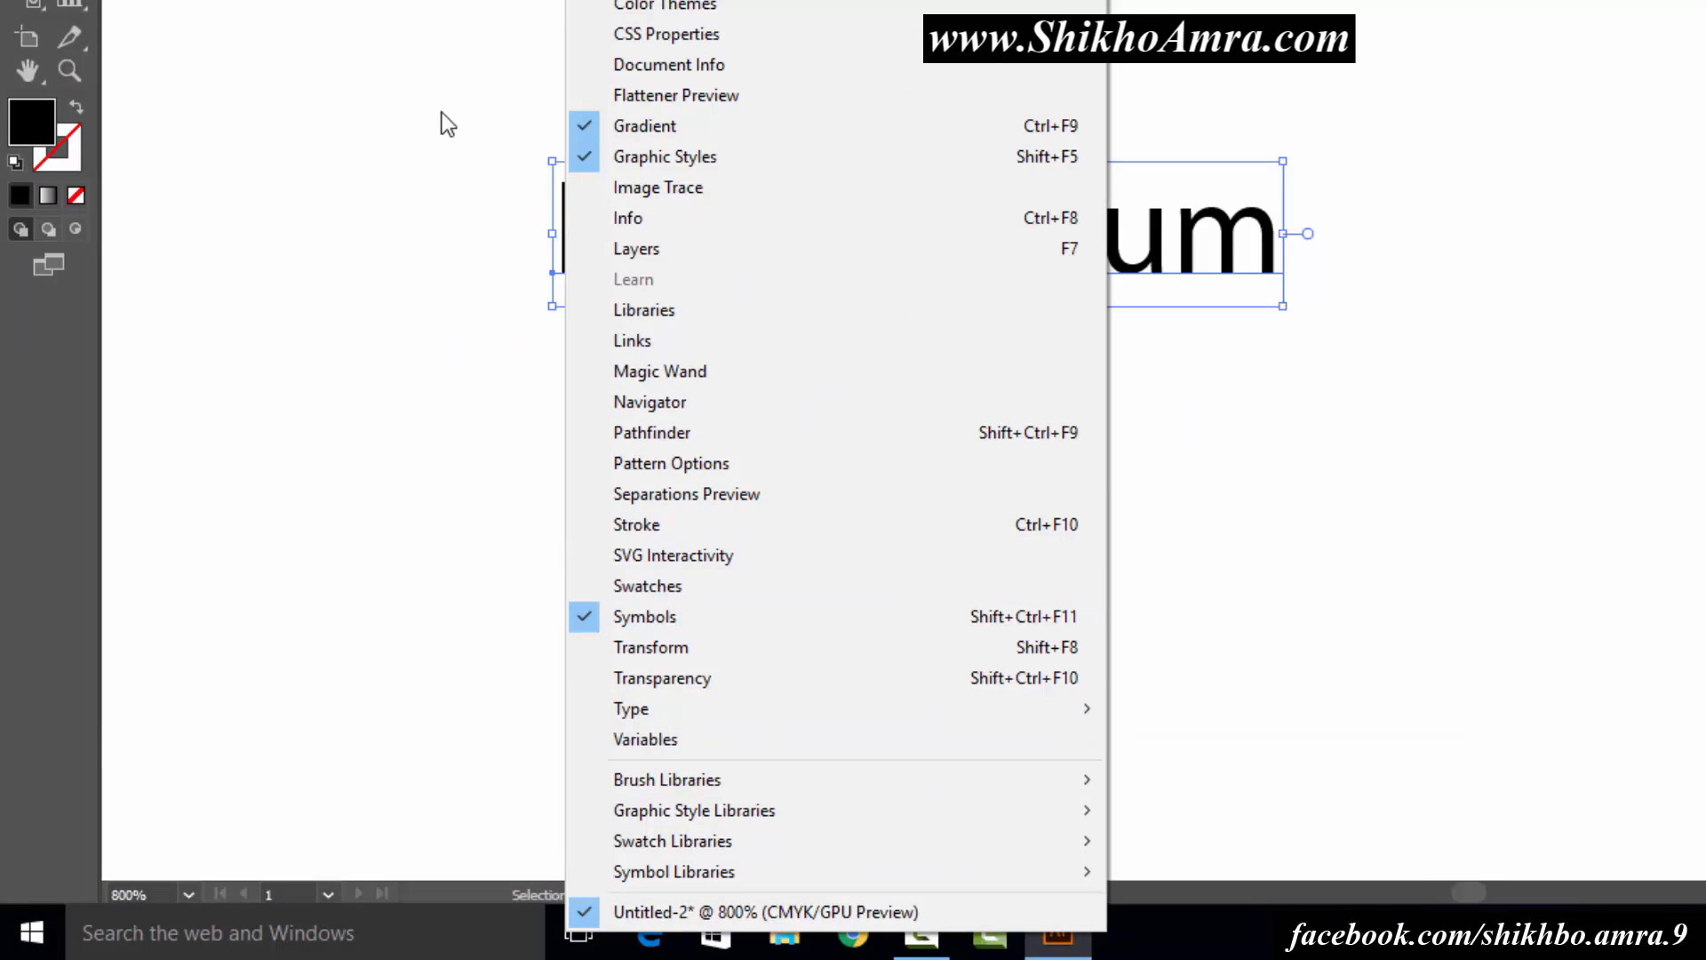
mouse_move(693, 707)
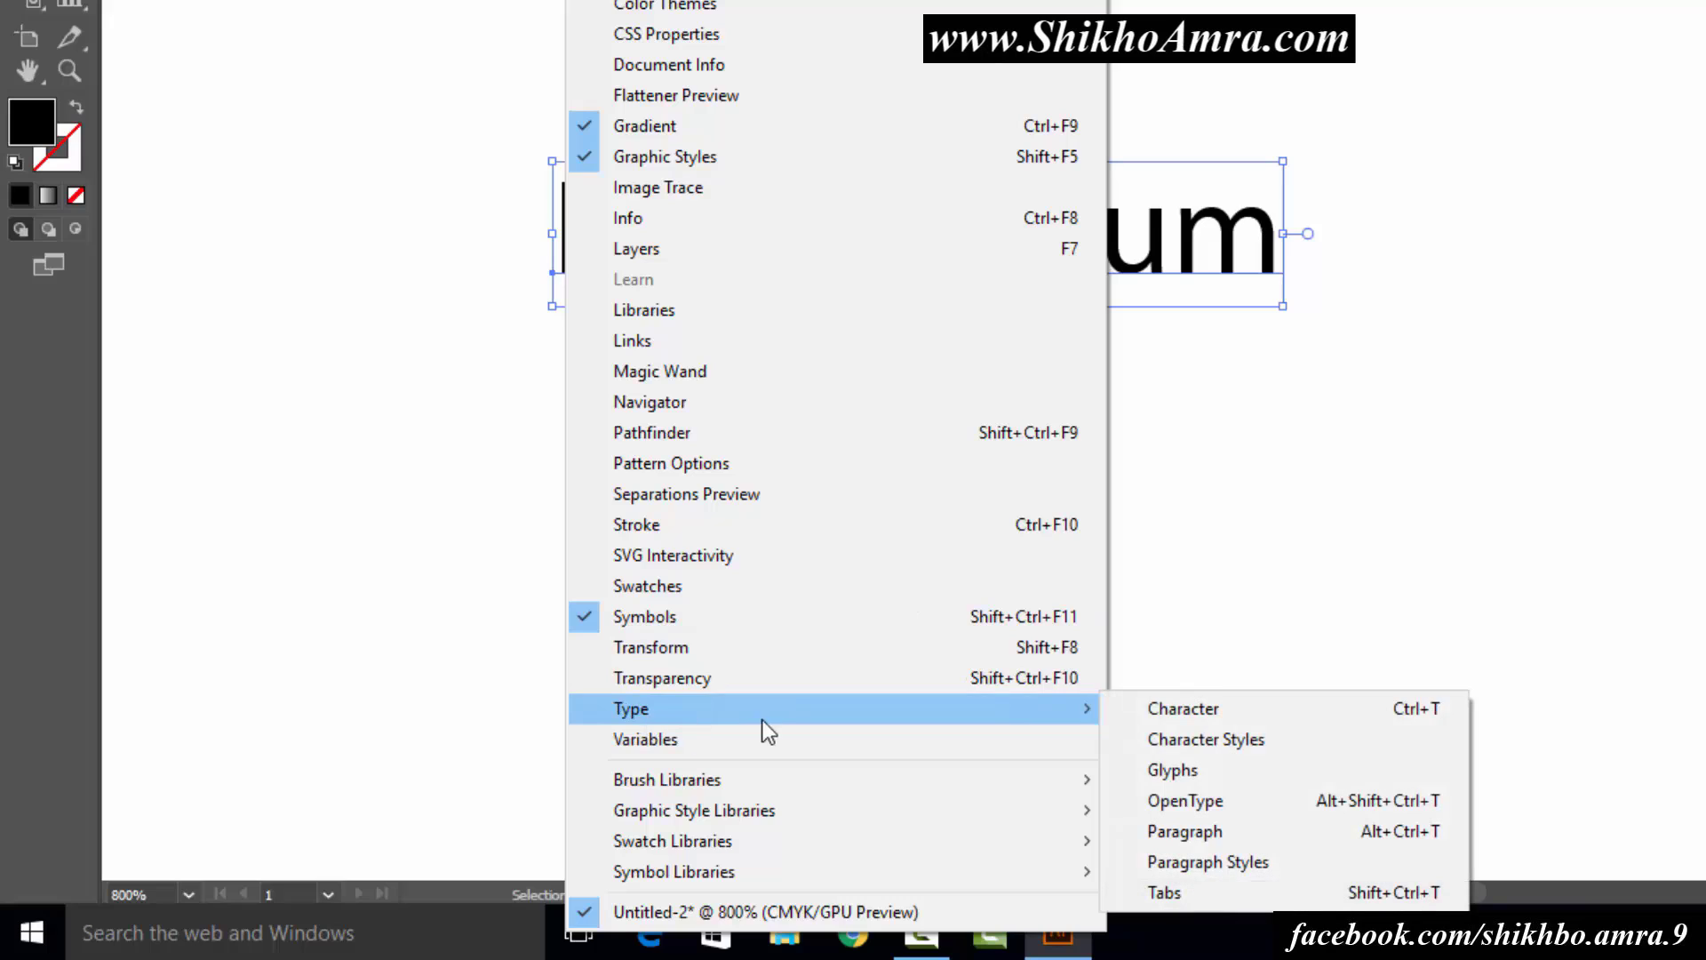
key(ctrl+t)
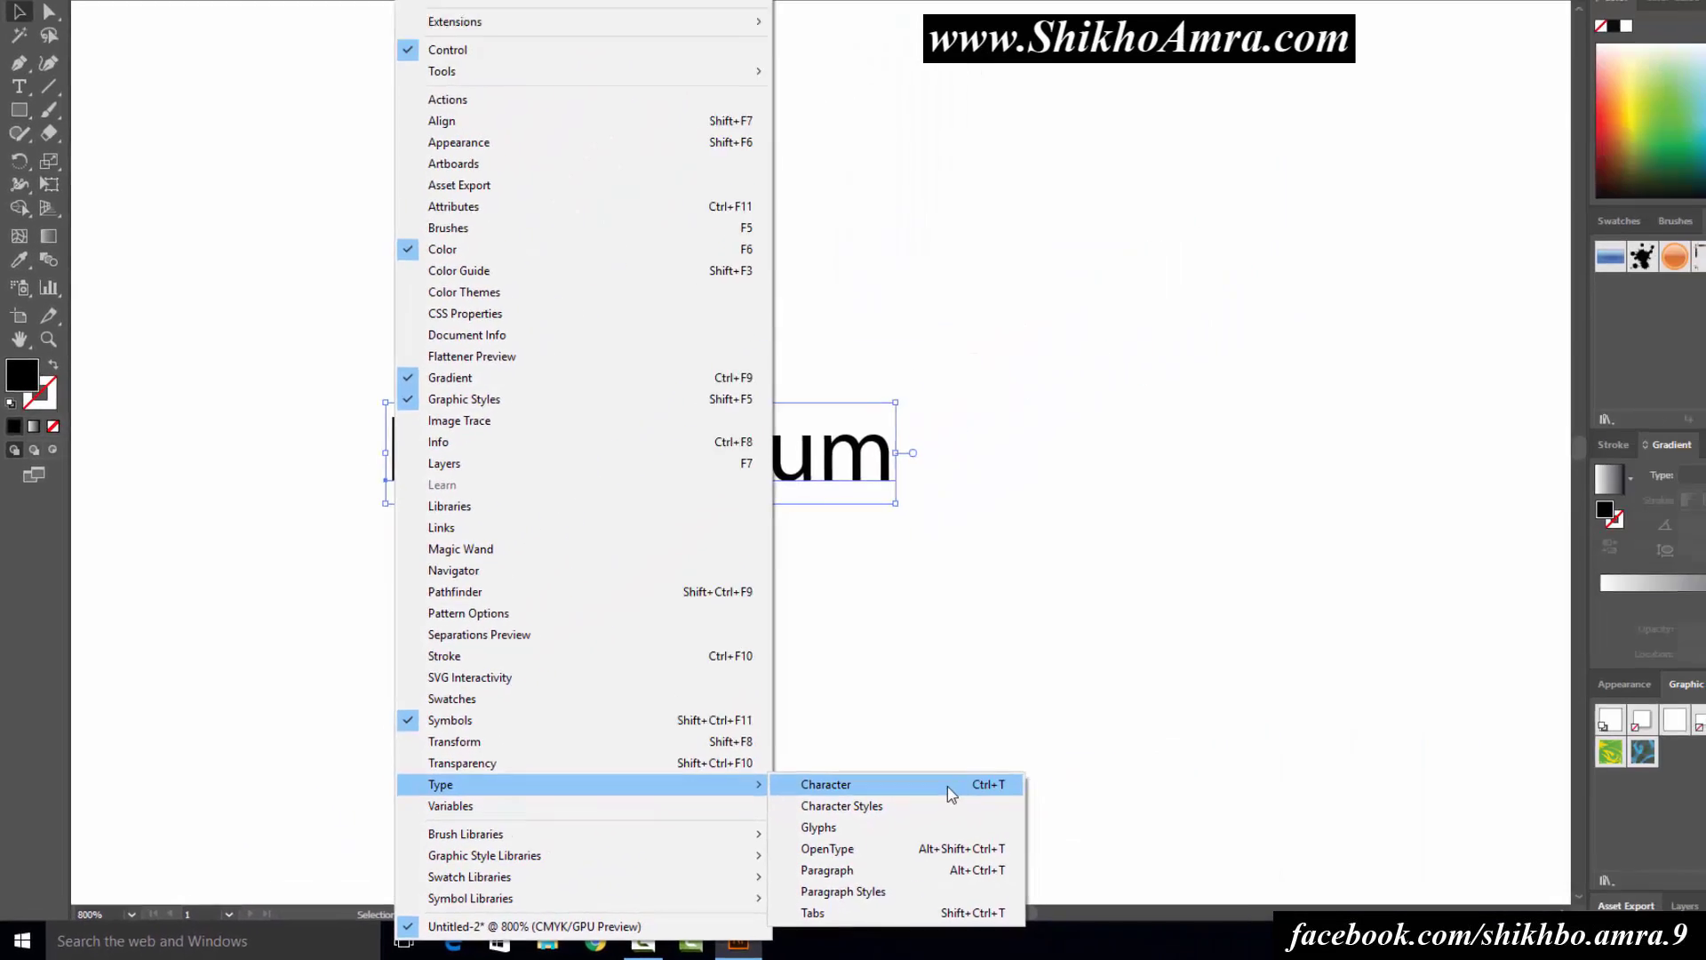
click(947, 785)
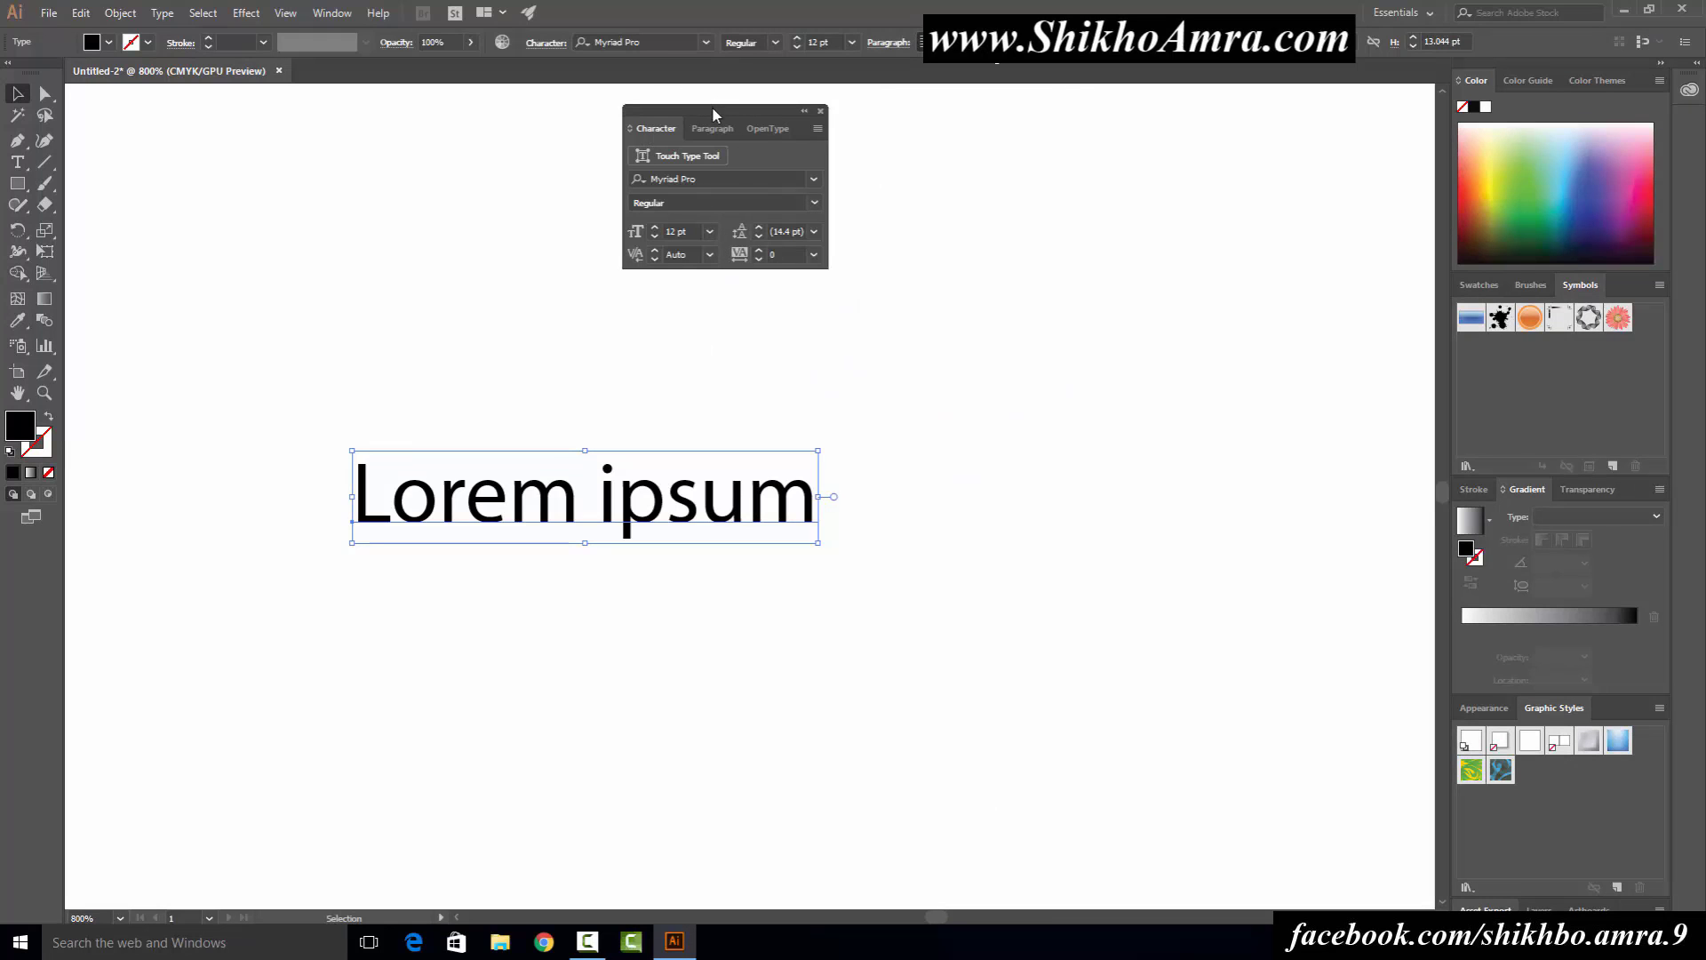
mouse_move(743, 115)
mouse_down()
mouse_move(242, 743)
mouse_move(1596, 286)
mouse_move(1093, 139)
mouse_move(1009, 169)
mouse_up()
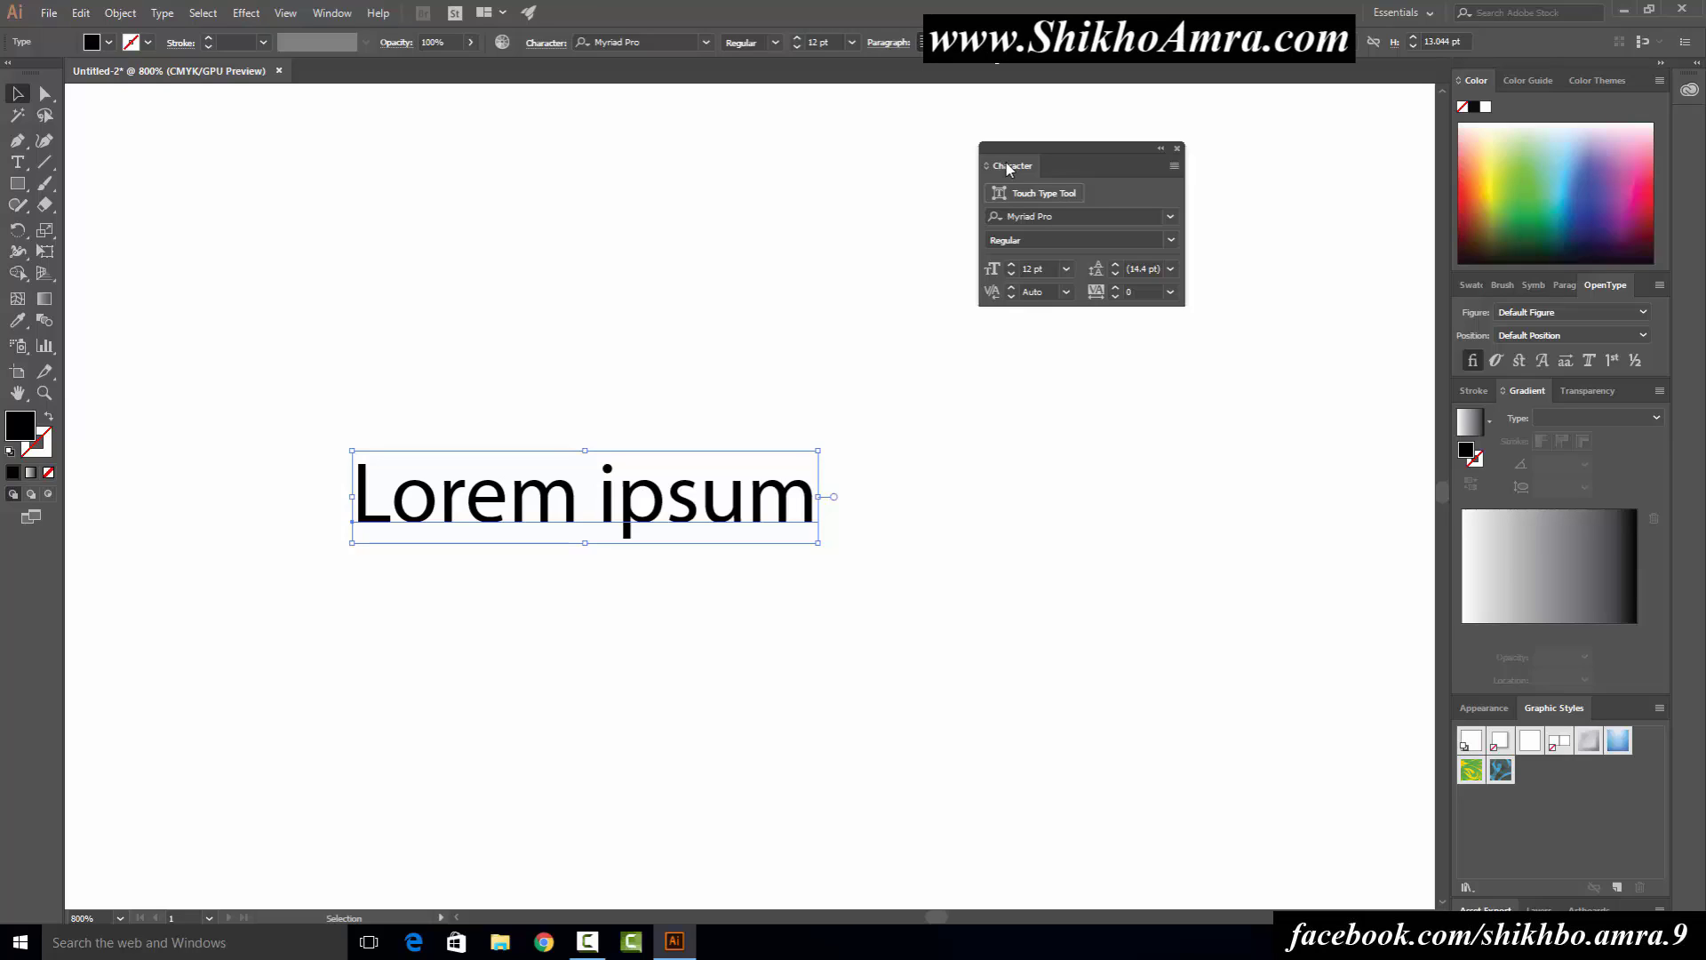
key(F10)
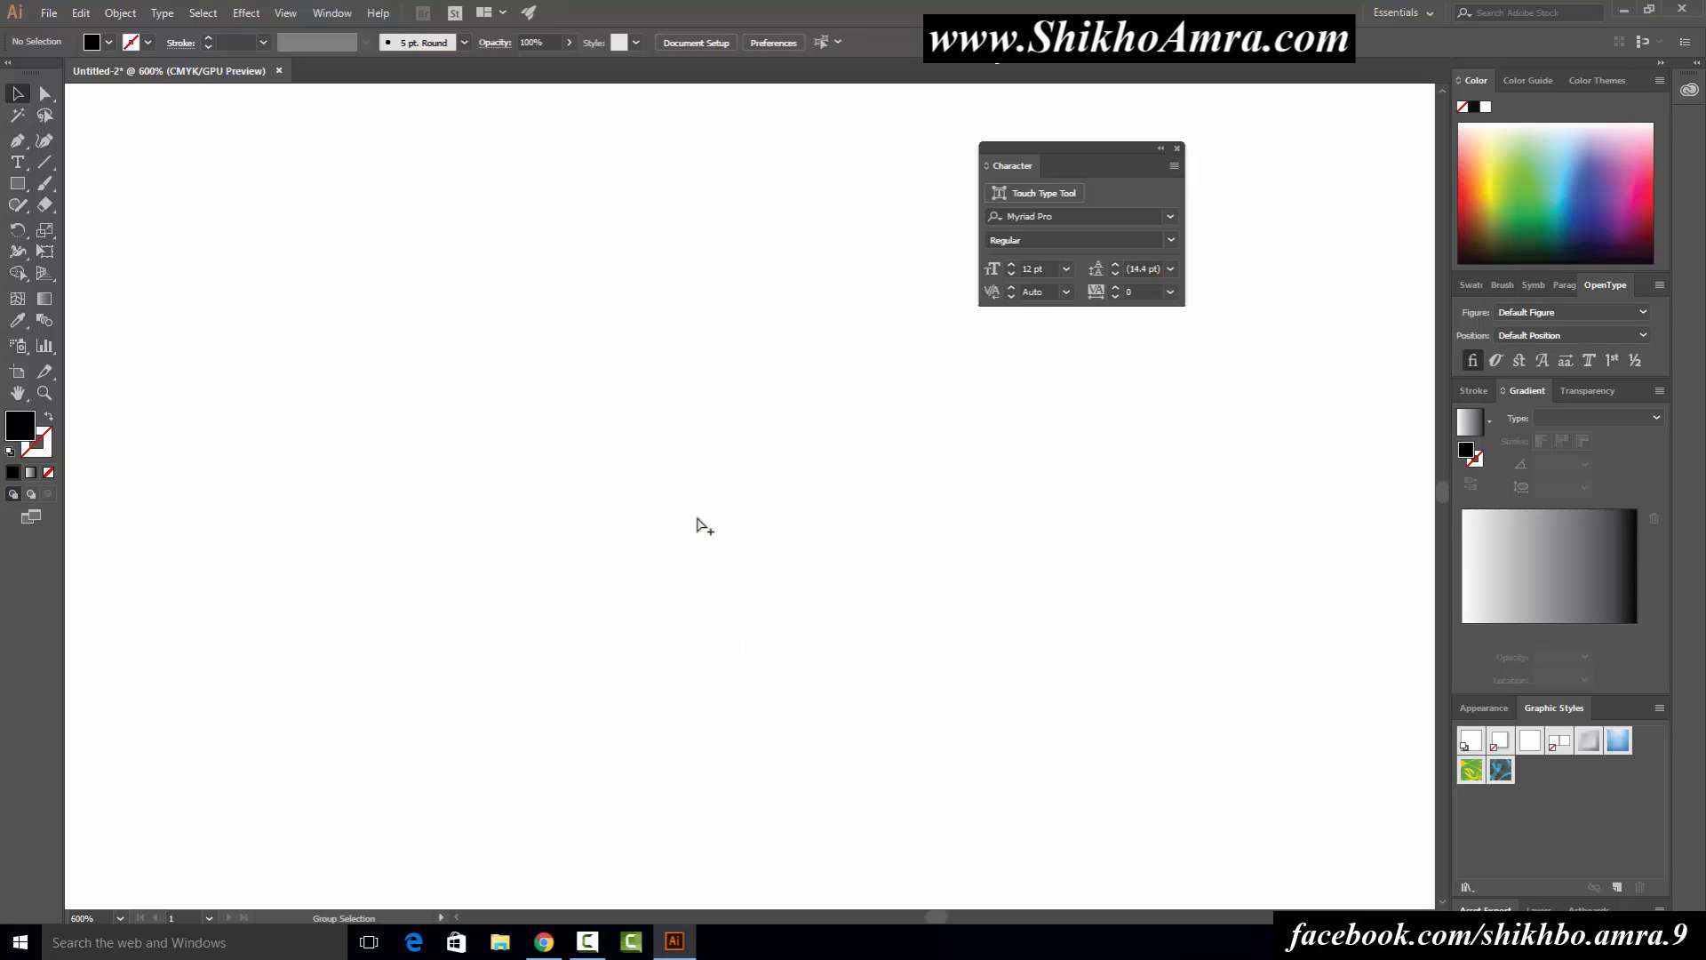
Step: Search Google for 'lorem ipsum' in Chrome and open the lipsum.com result
click(544, 942)
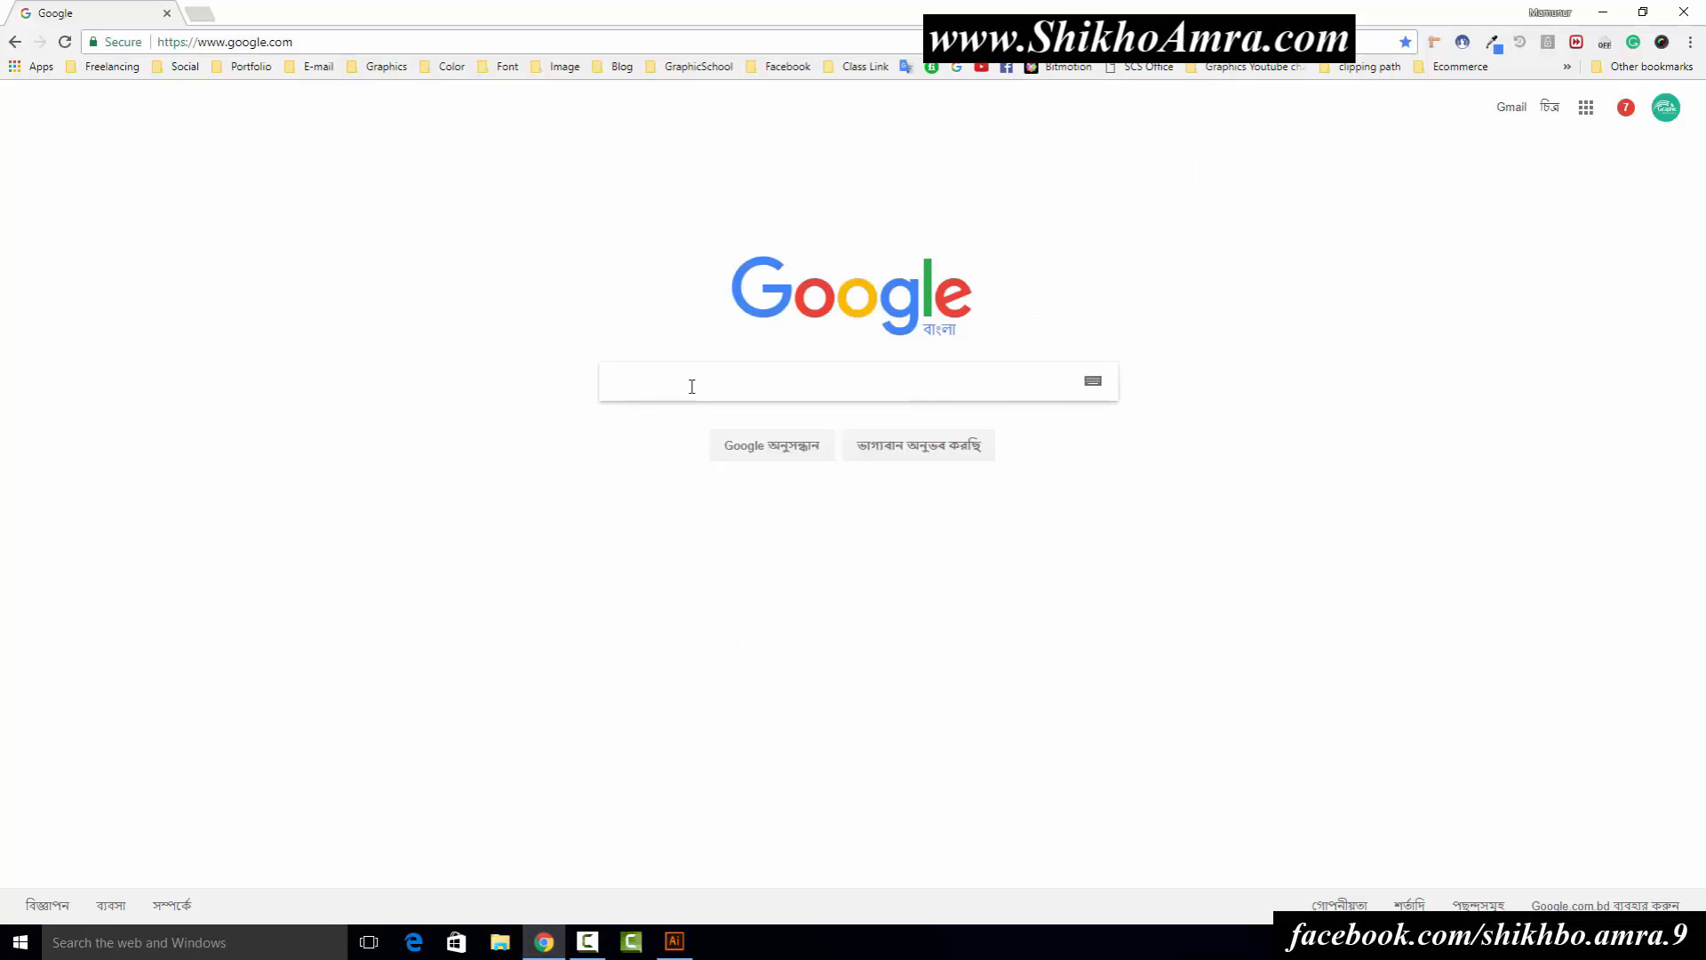
click(651, 382)
text(lo)
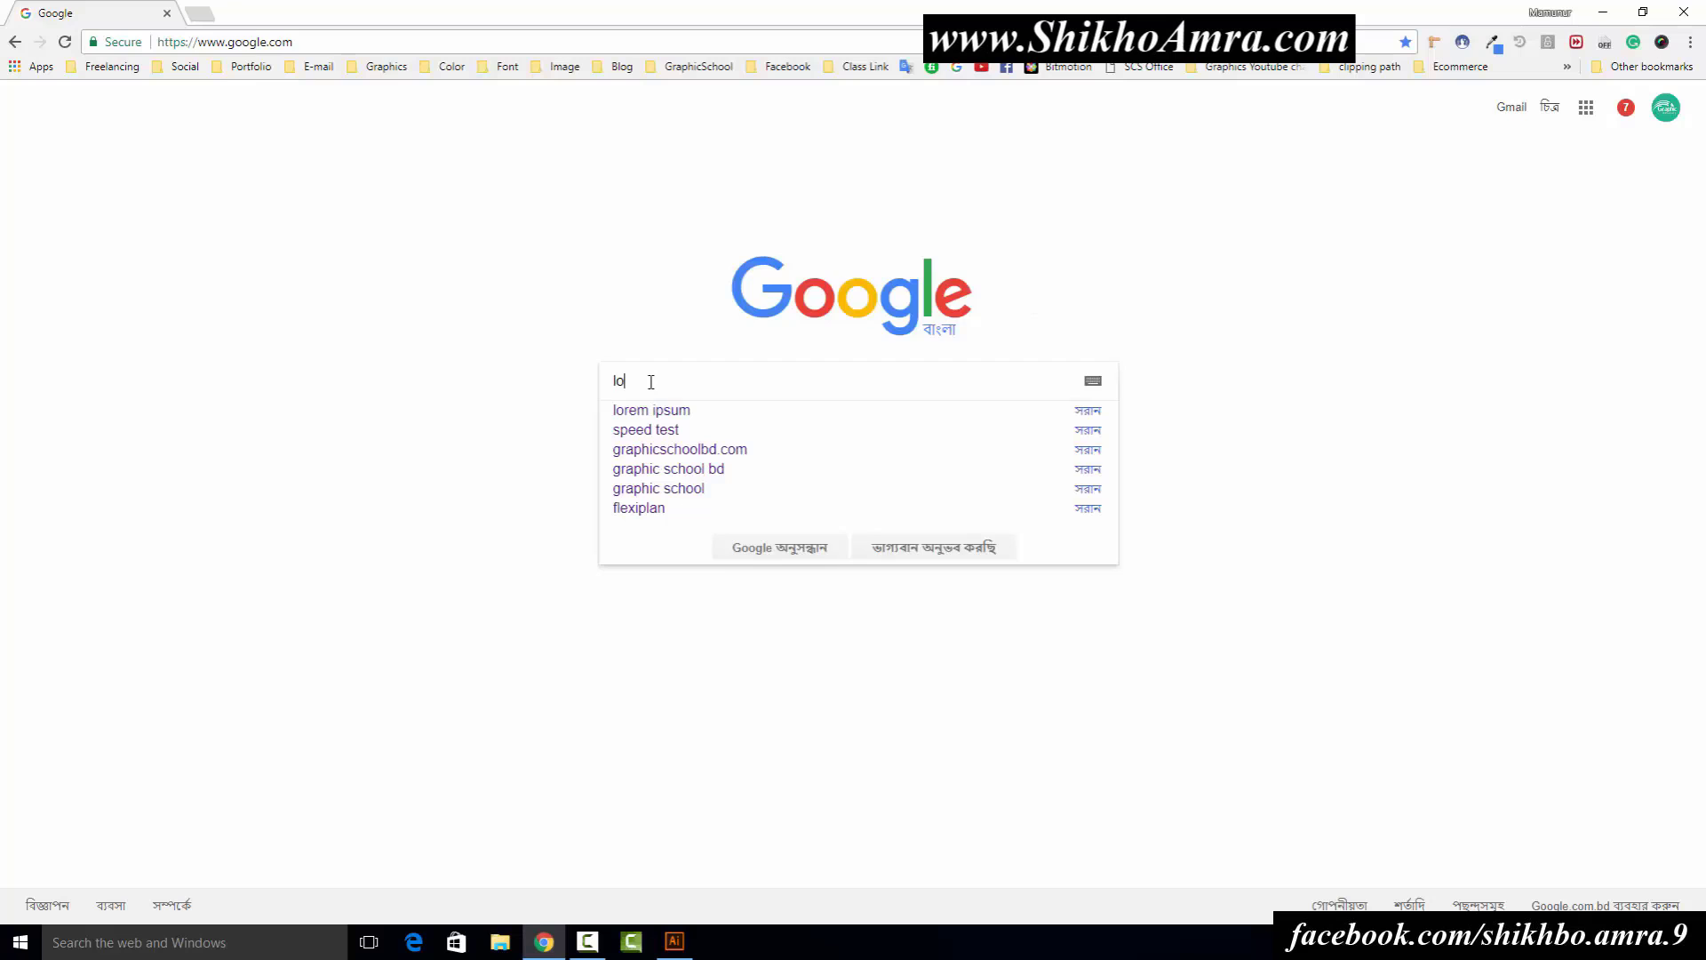
text(rem ipsum)
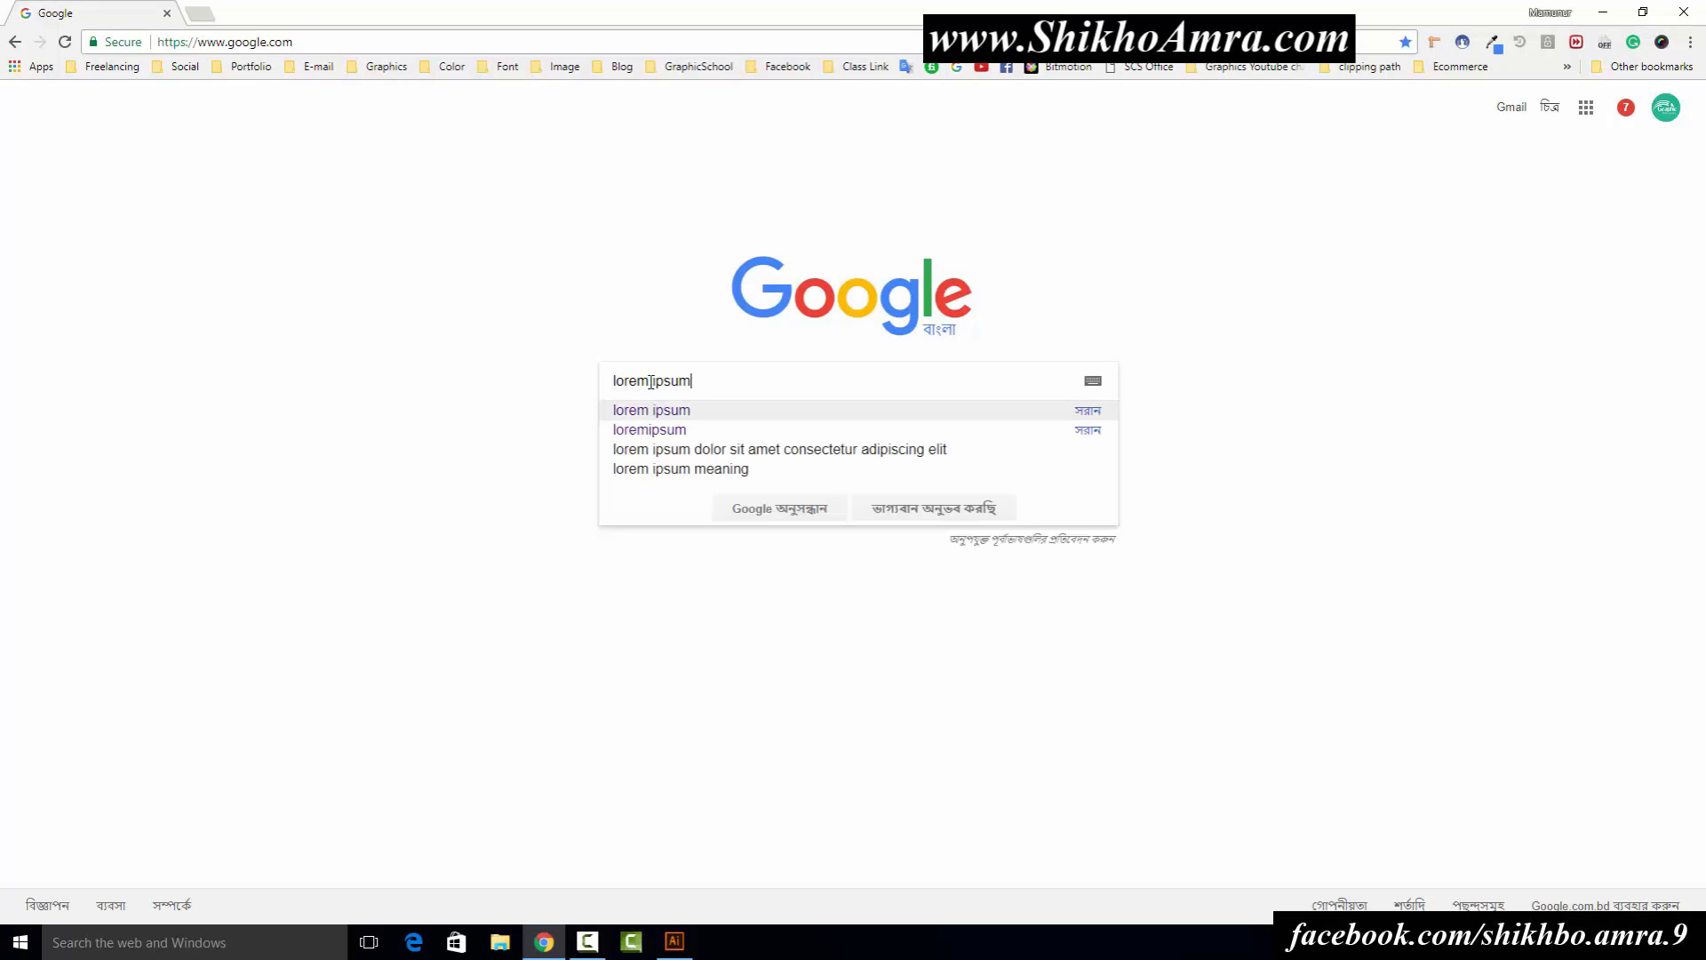
key(Return)
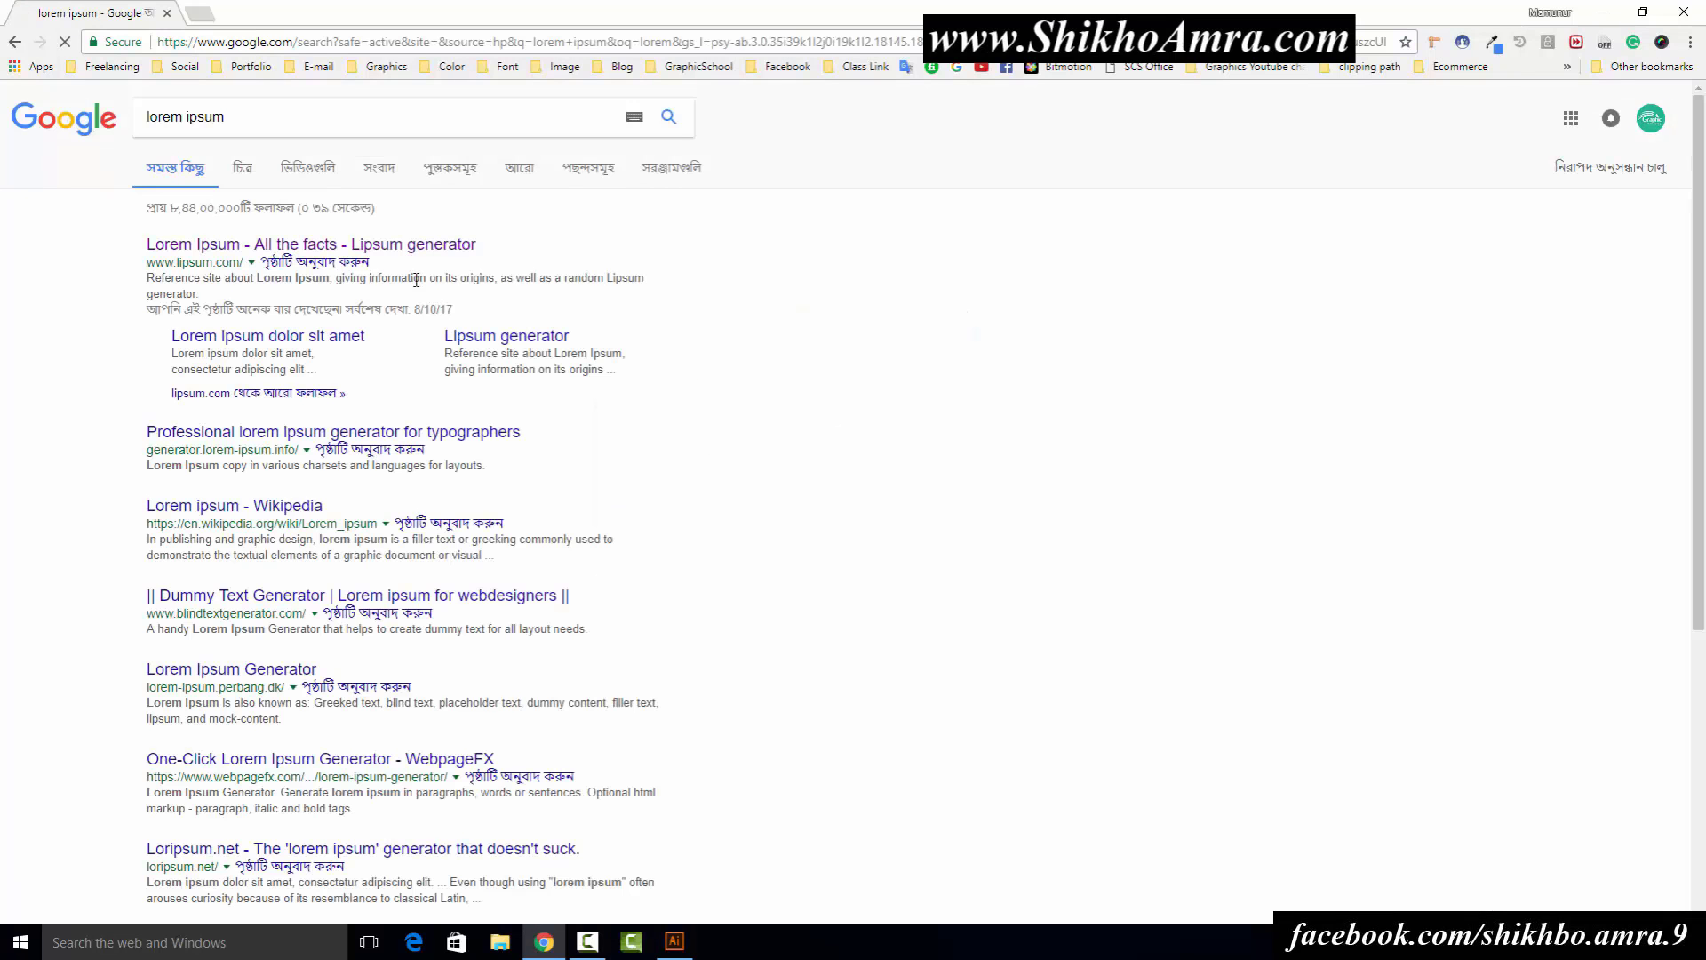
click(401, 258)
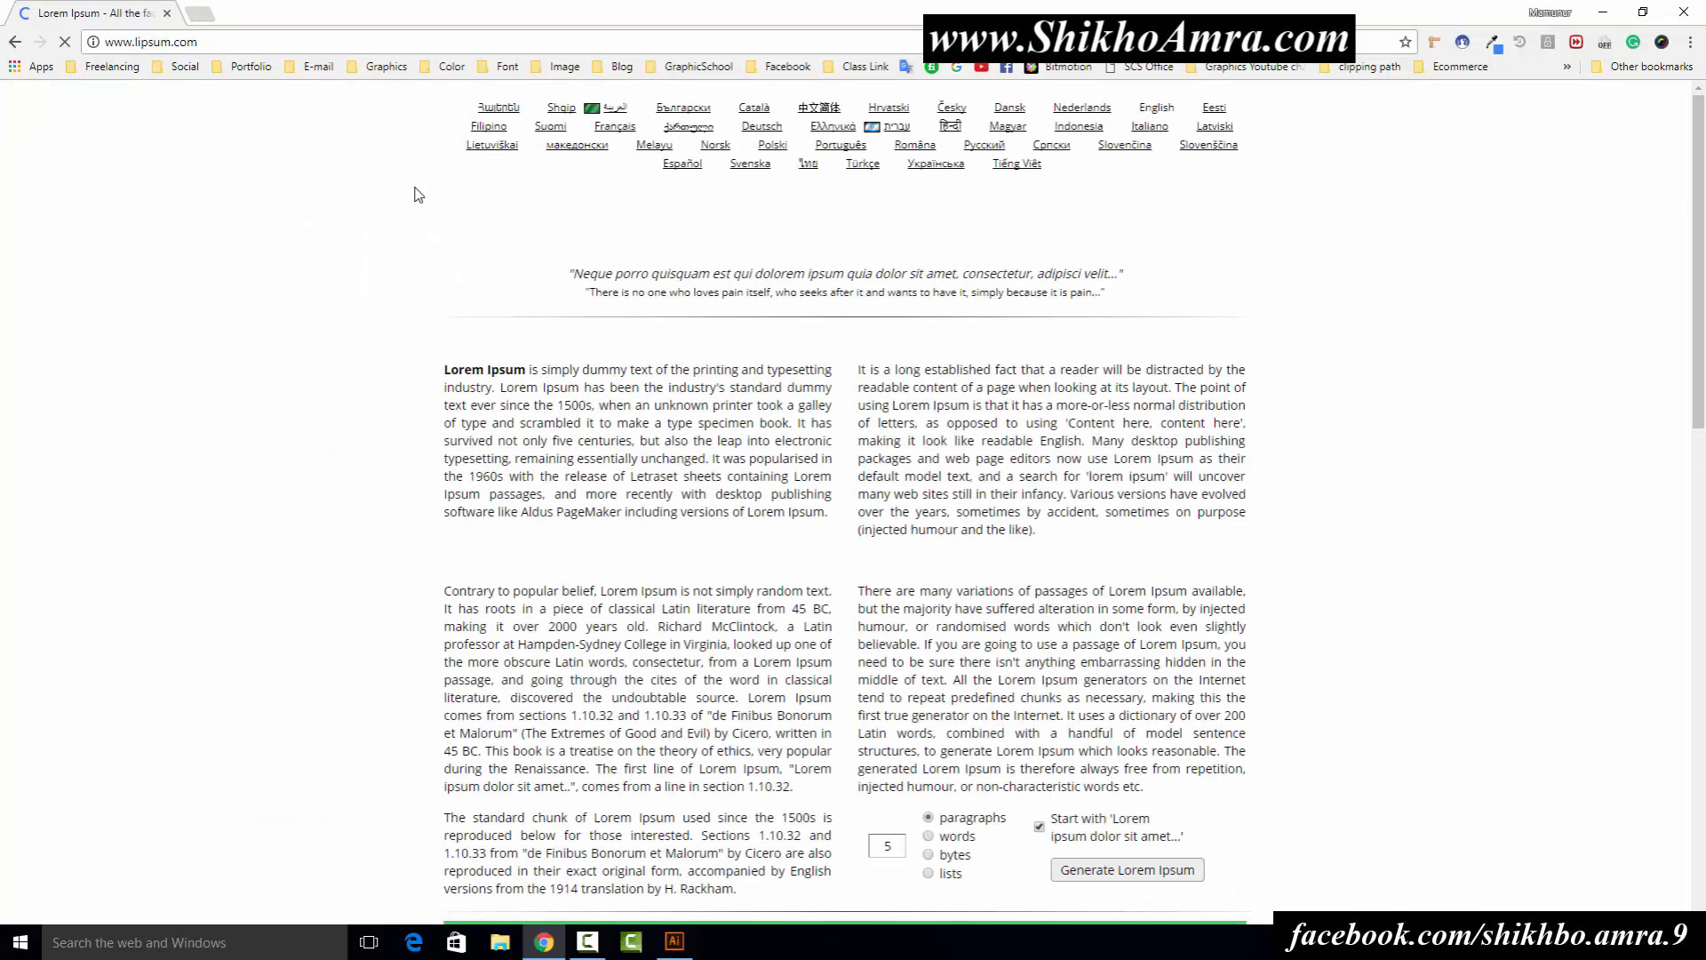
Step: Select and copy the first lorem ipsum paragraph on lipsum.com
double_click(569, 439)
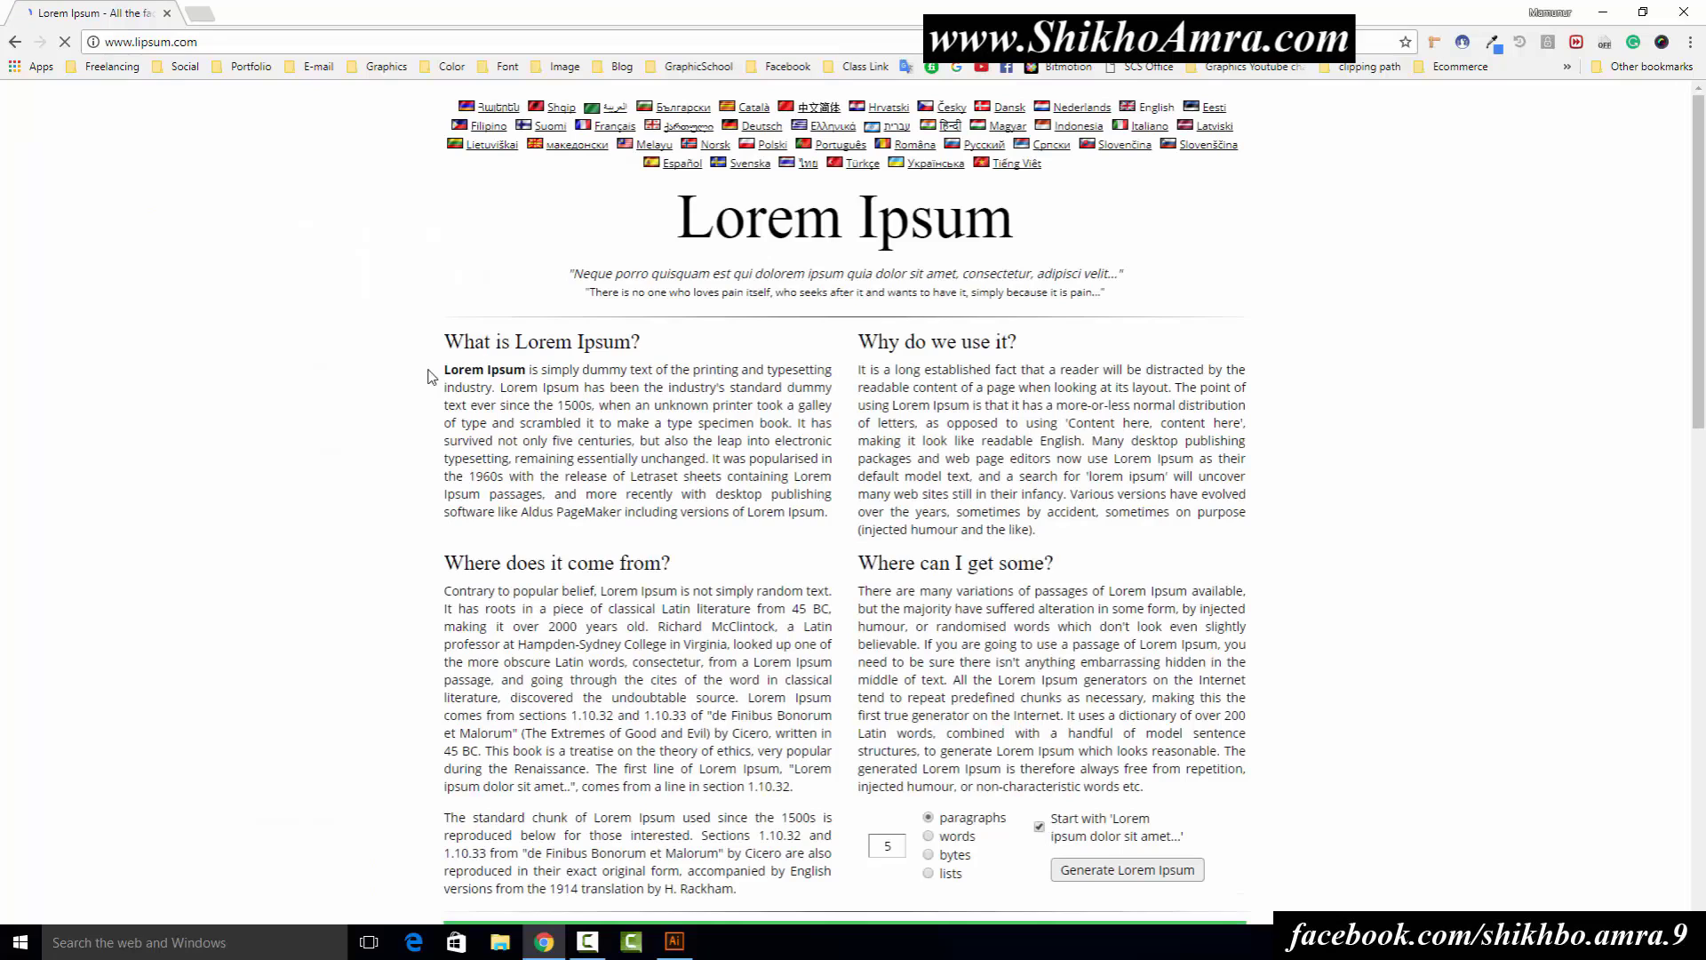
triple_click(605, 433)
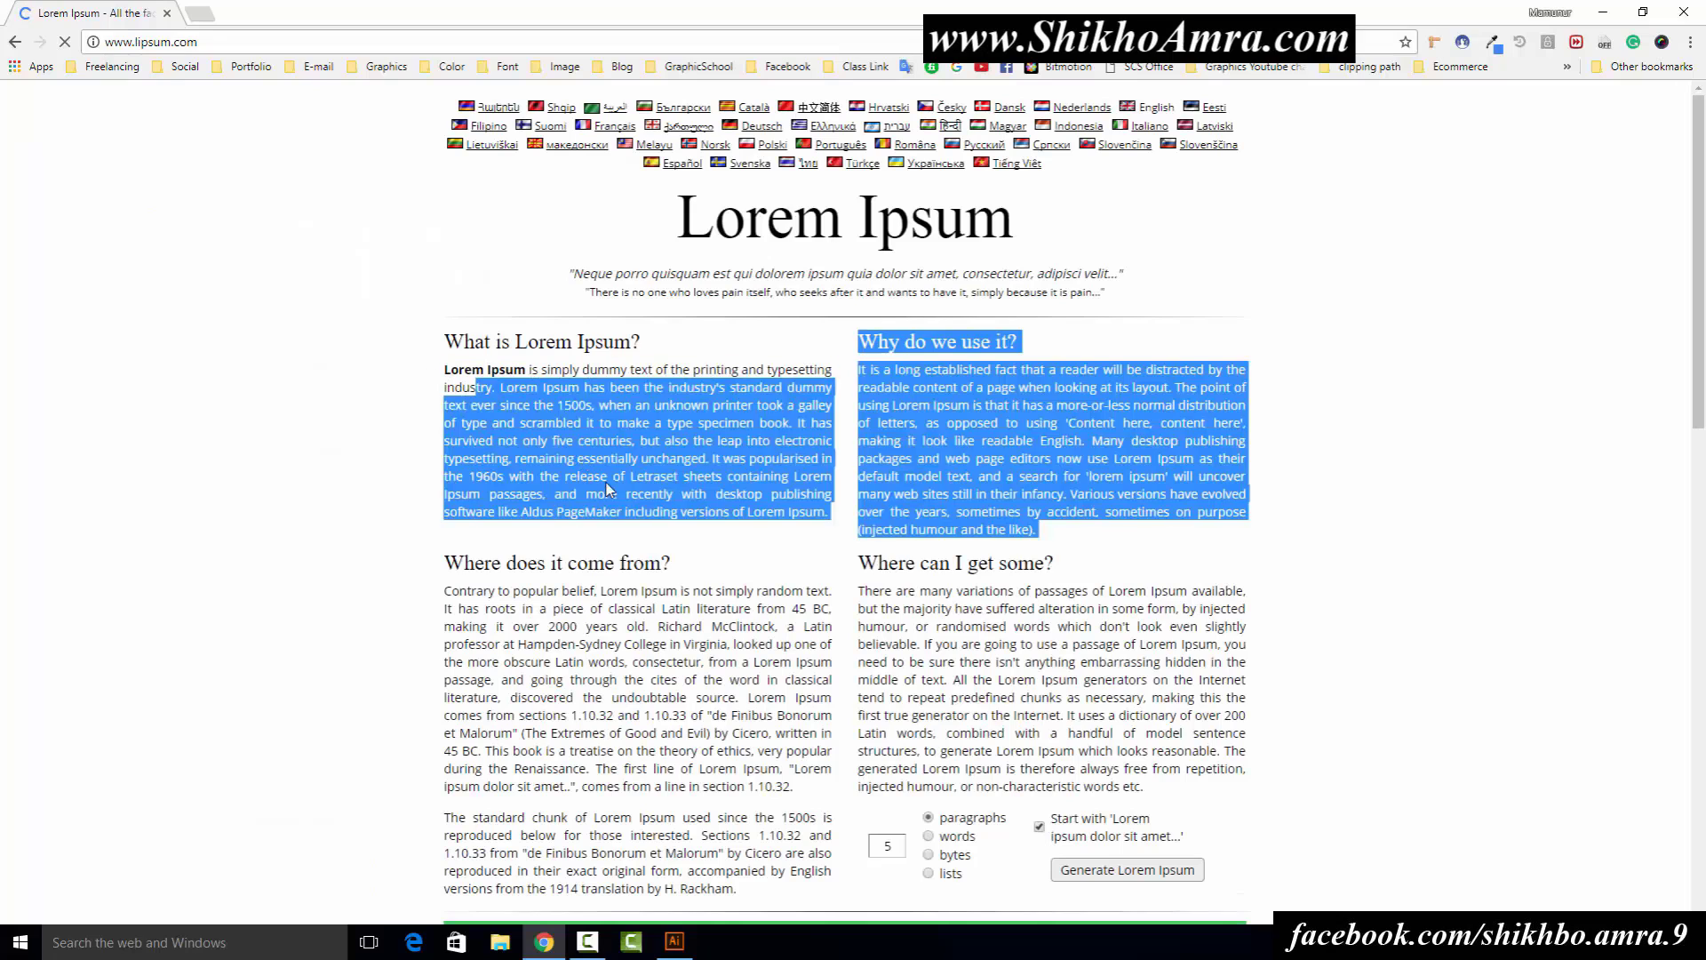
right_click(609, 404)
click(618, 417)
Step: Draw a text frame holding the pasted lorem ipsum paragraph and reposition the Character panel
click(1613, 15)
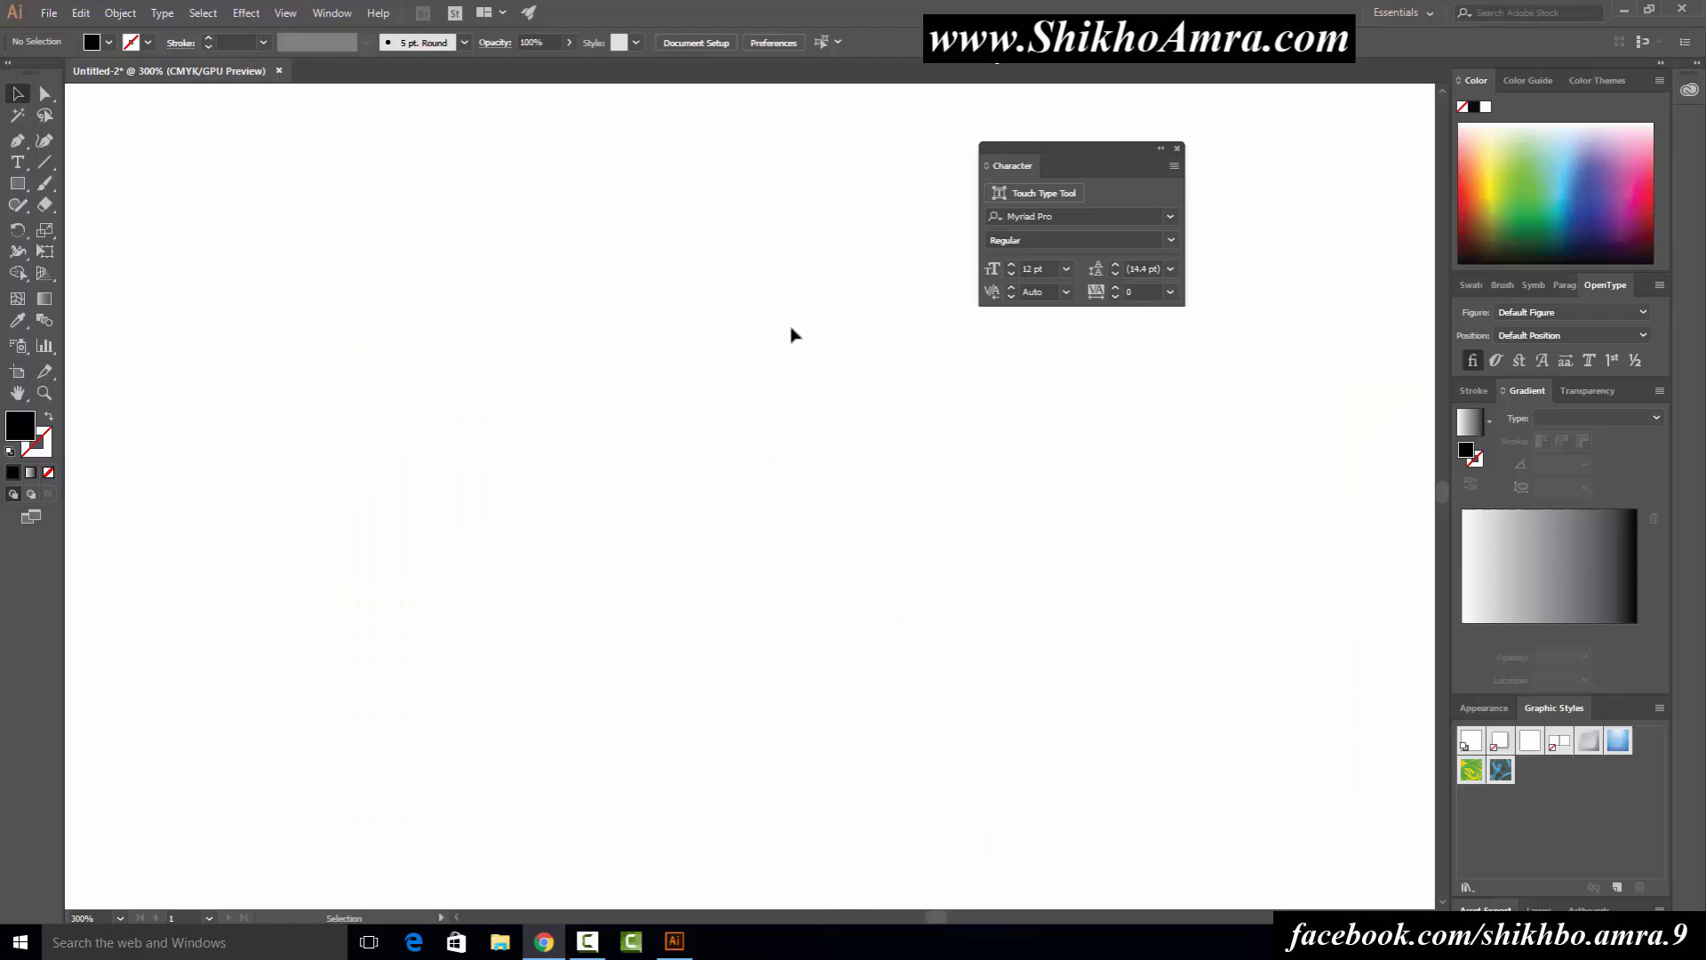
click(18, 162)
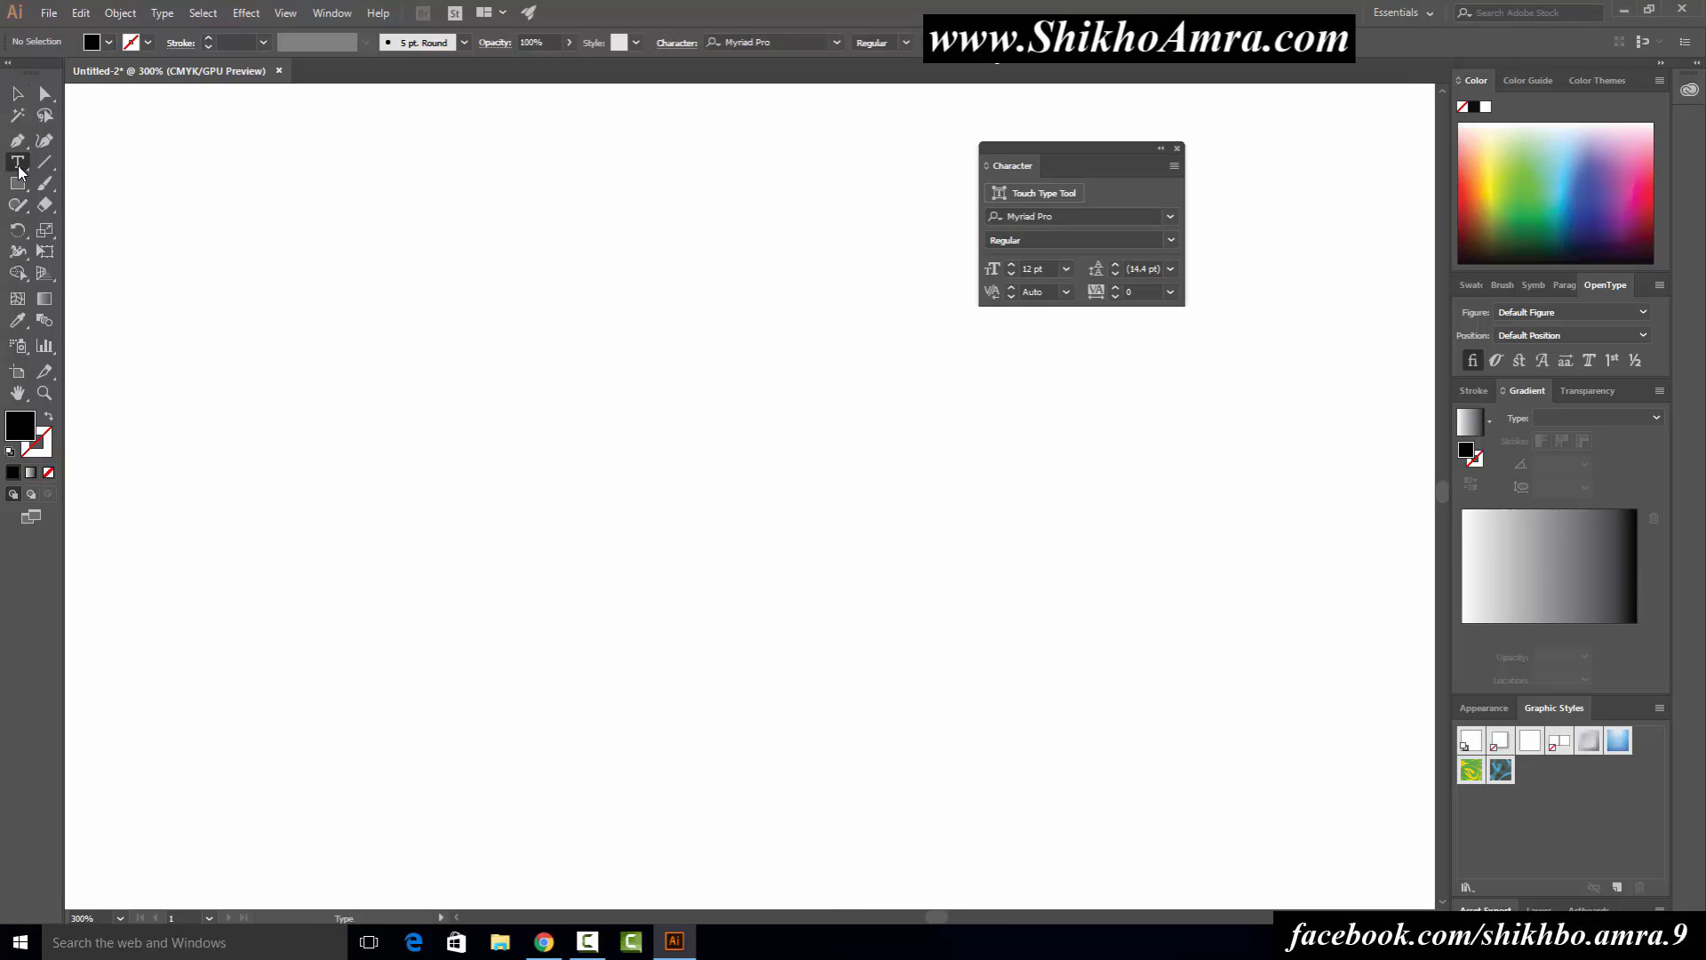
drag(184, 278, 252, 360)
mouse_move(717, 684)
mouse_down()
mouse_move(868, 653)
mouse_move(934, 692)
mouse_up()
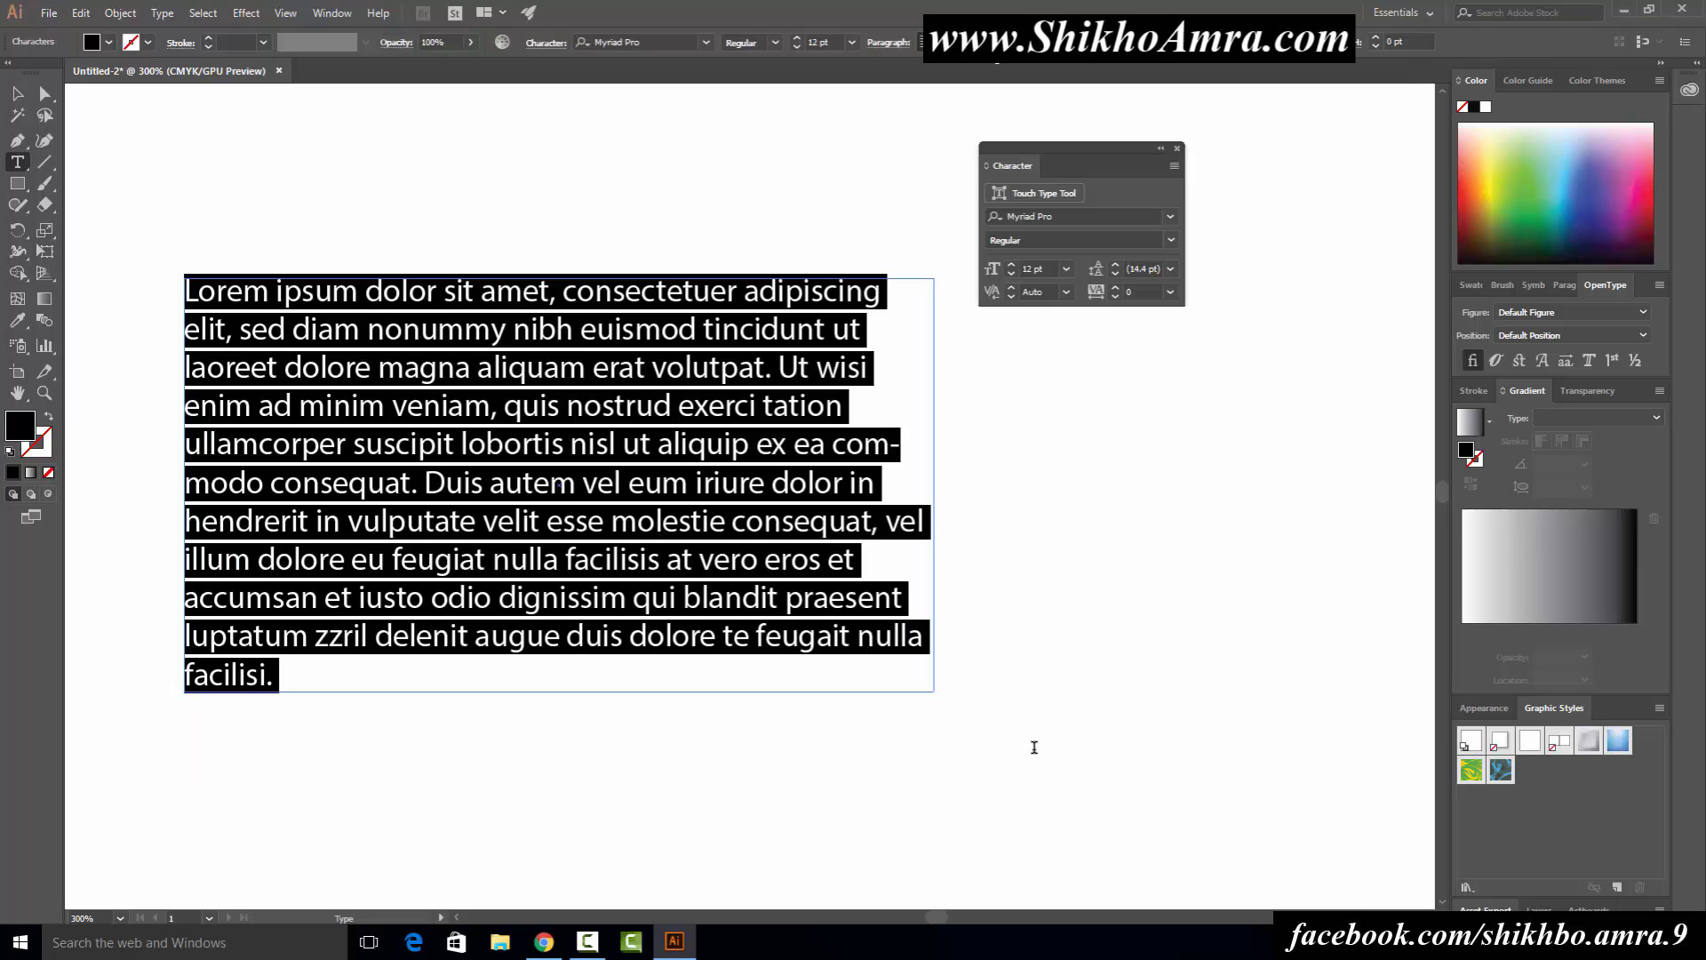
click(19, 90)
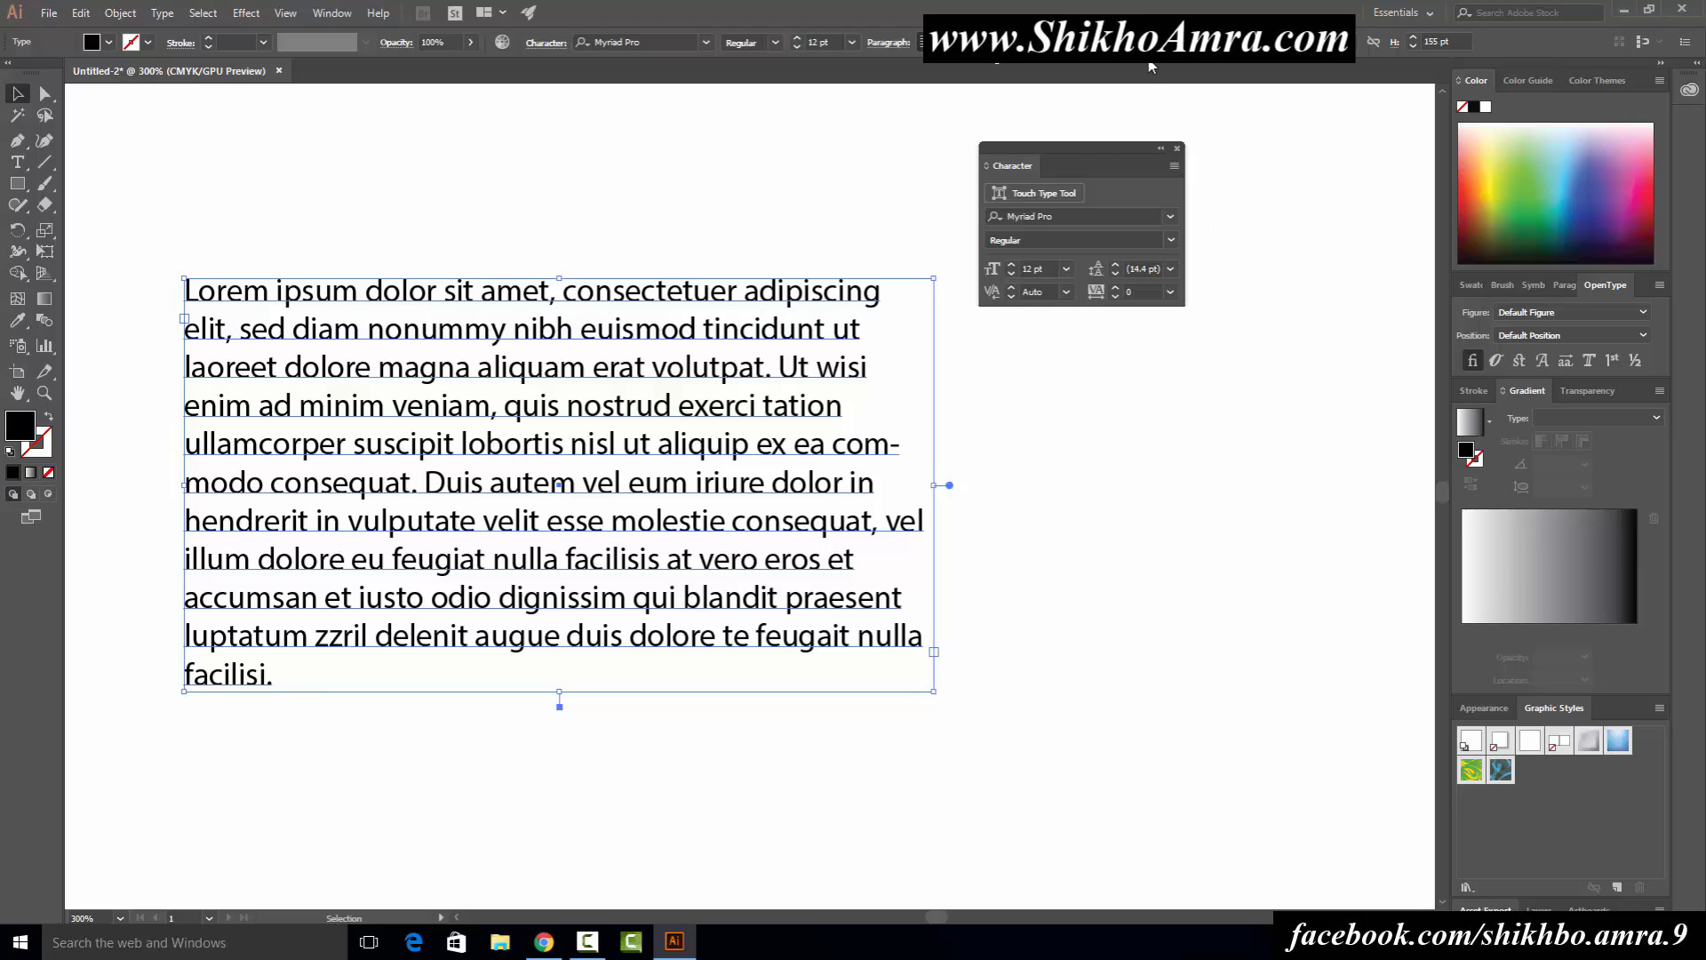
drag(1091, 151, 1131, 254)
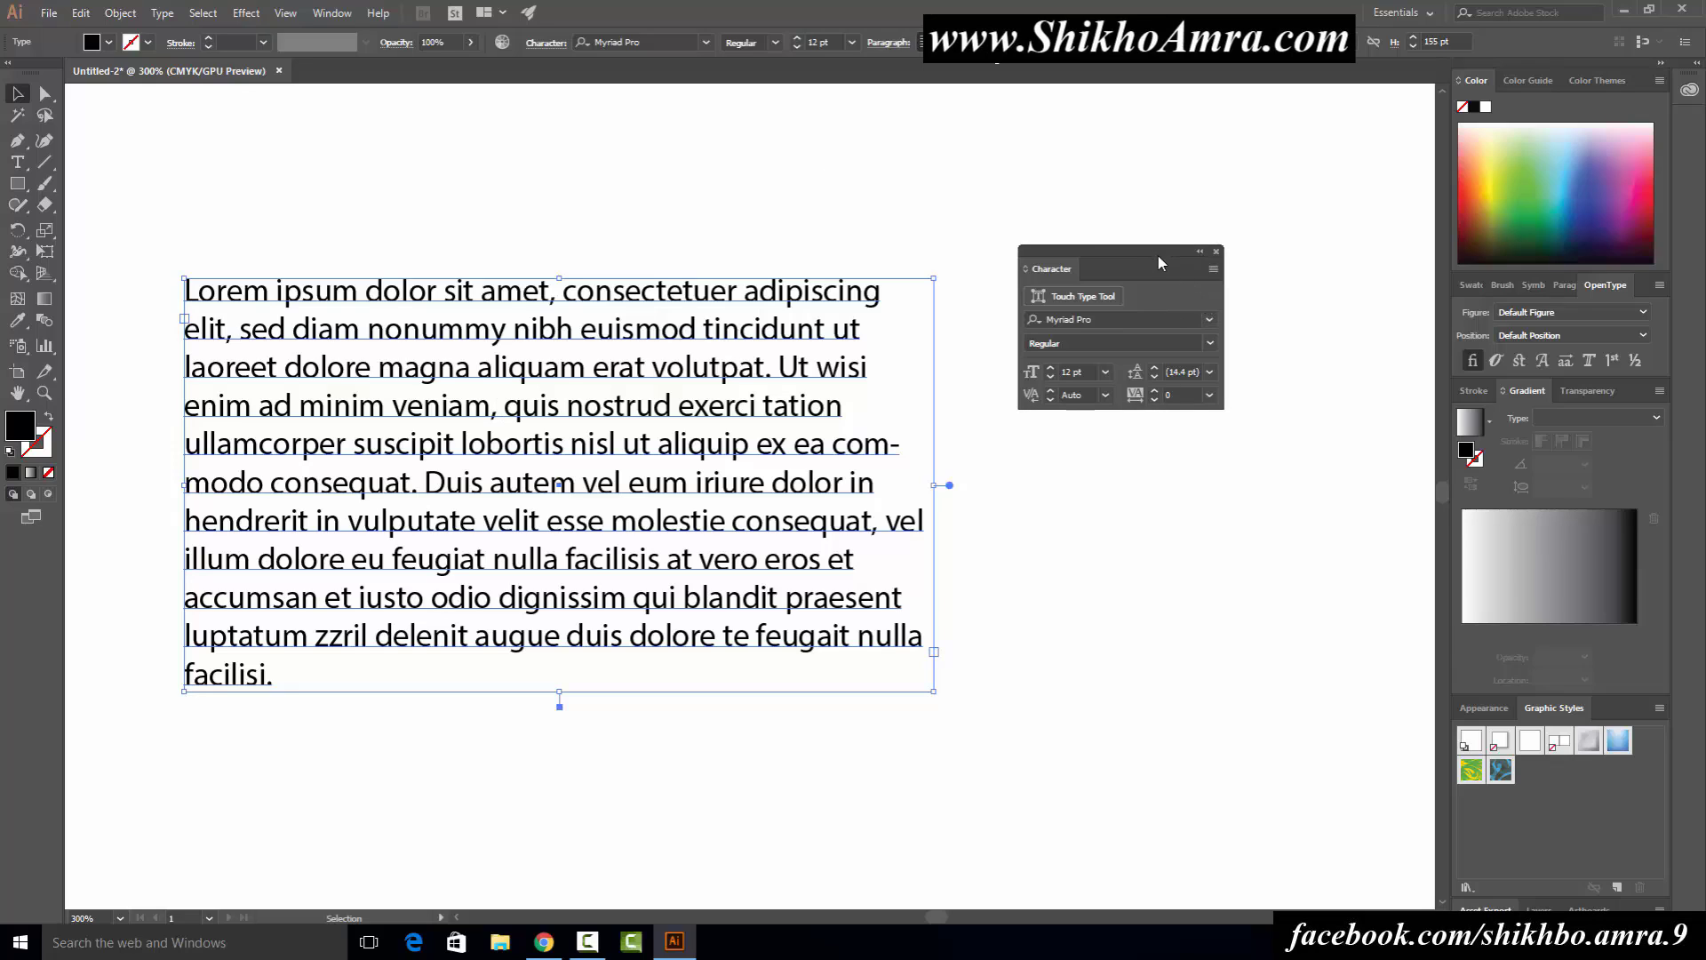
drag(1158, 254, 1163, 258)
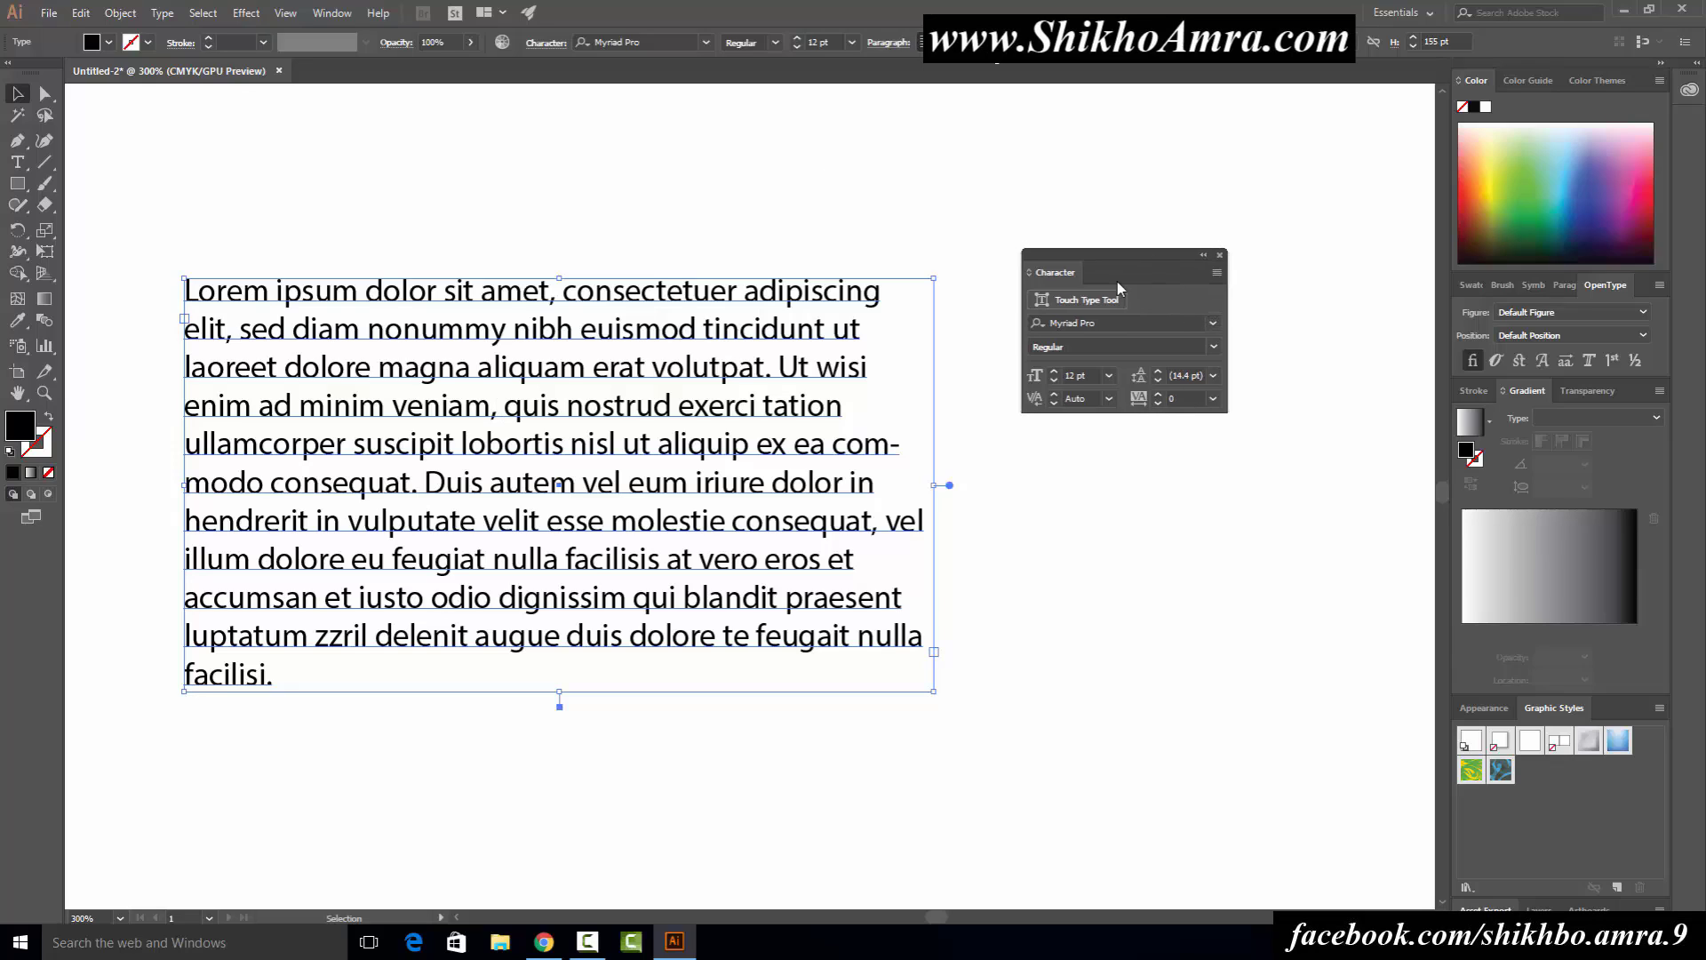
Step: Pick the Touch Type tool and zoom in on the start of the paragraph
click(1067, 303)
drag(16, 162, 73, 193)
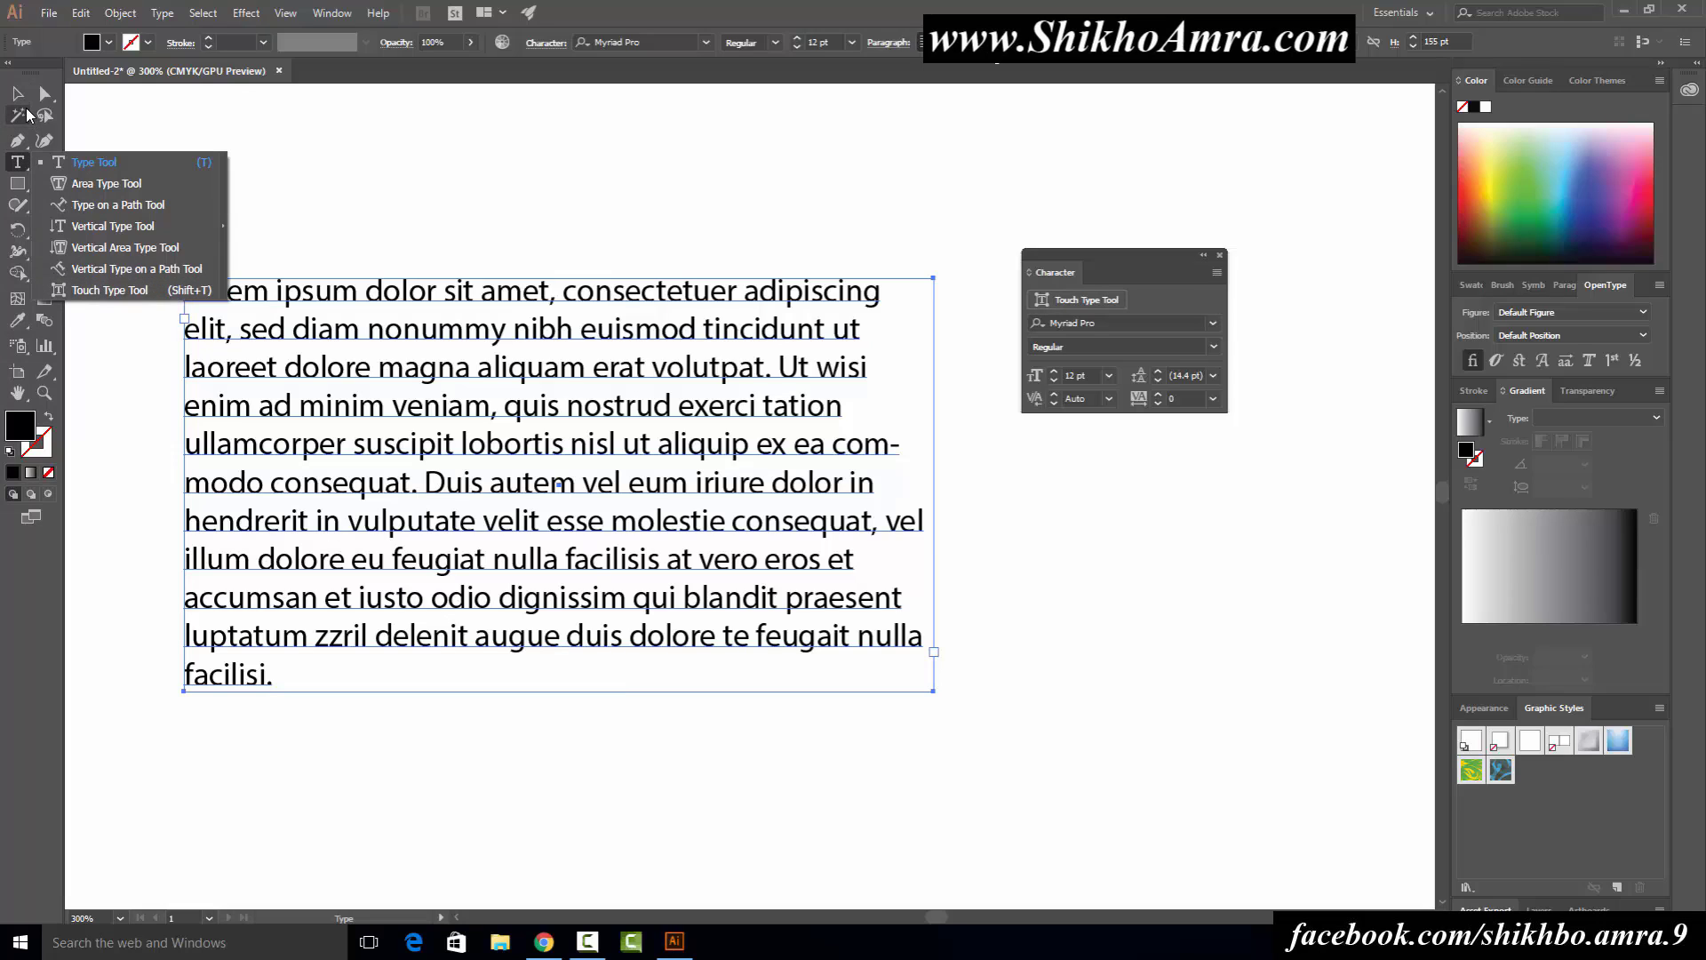
click(17, 93)
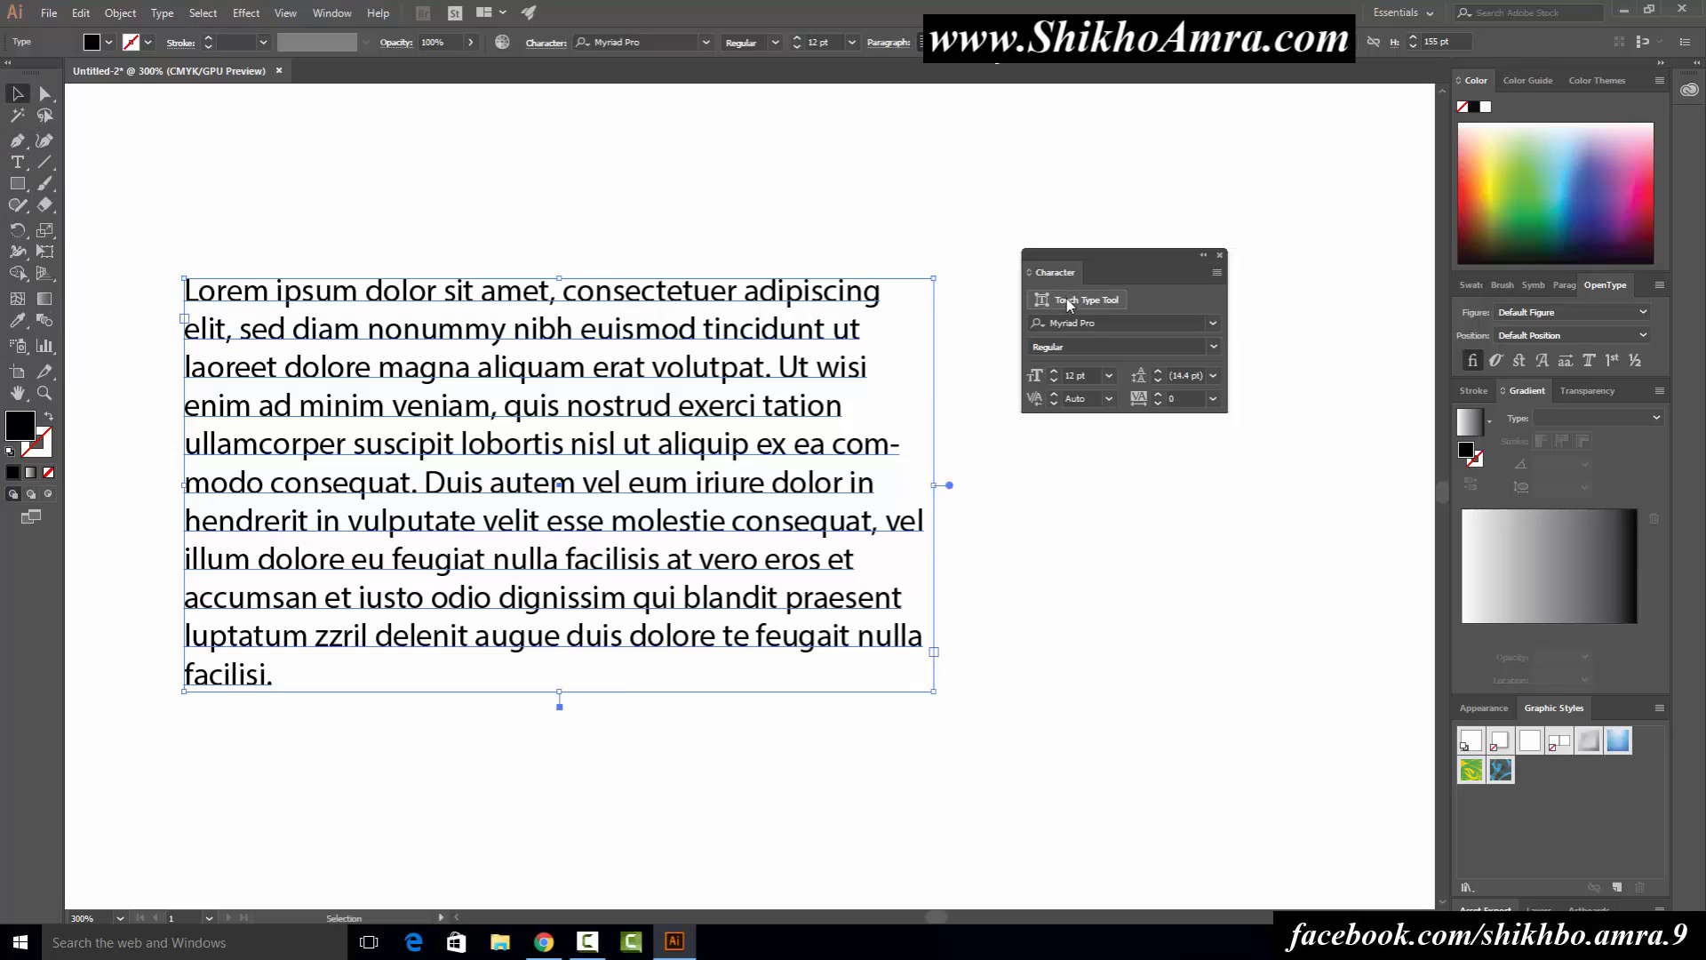
click(1047, 303)
click(874, 297)
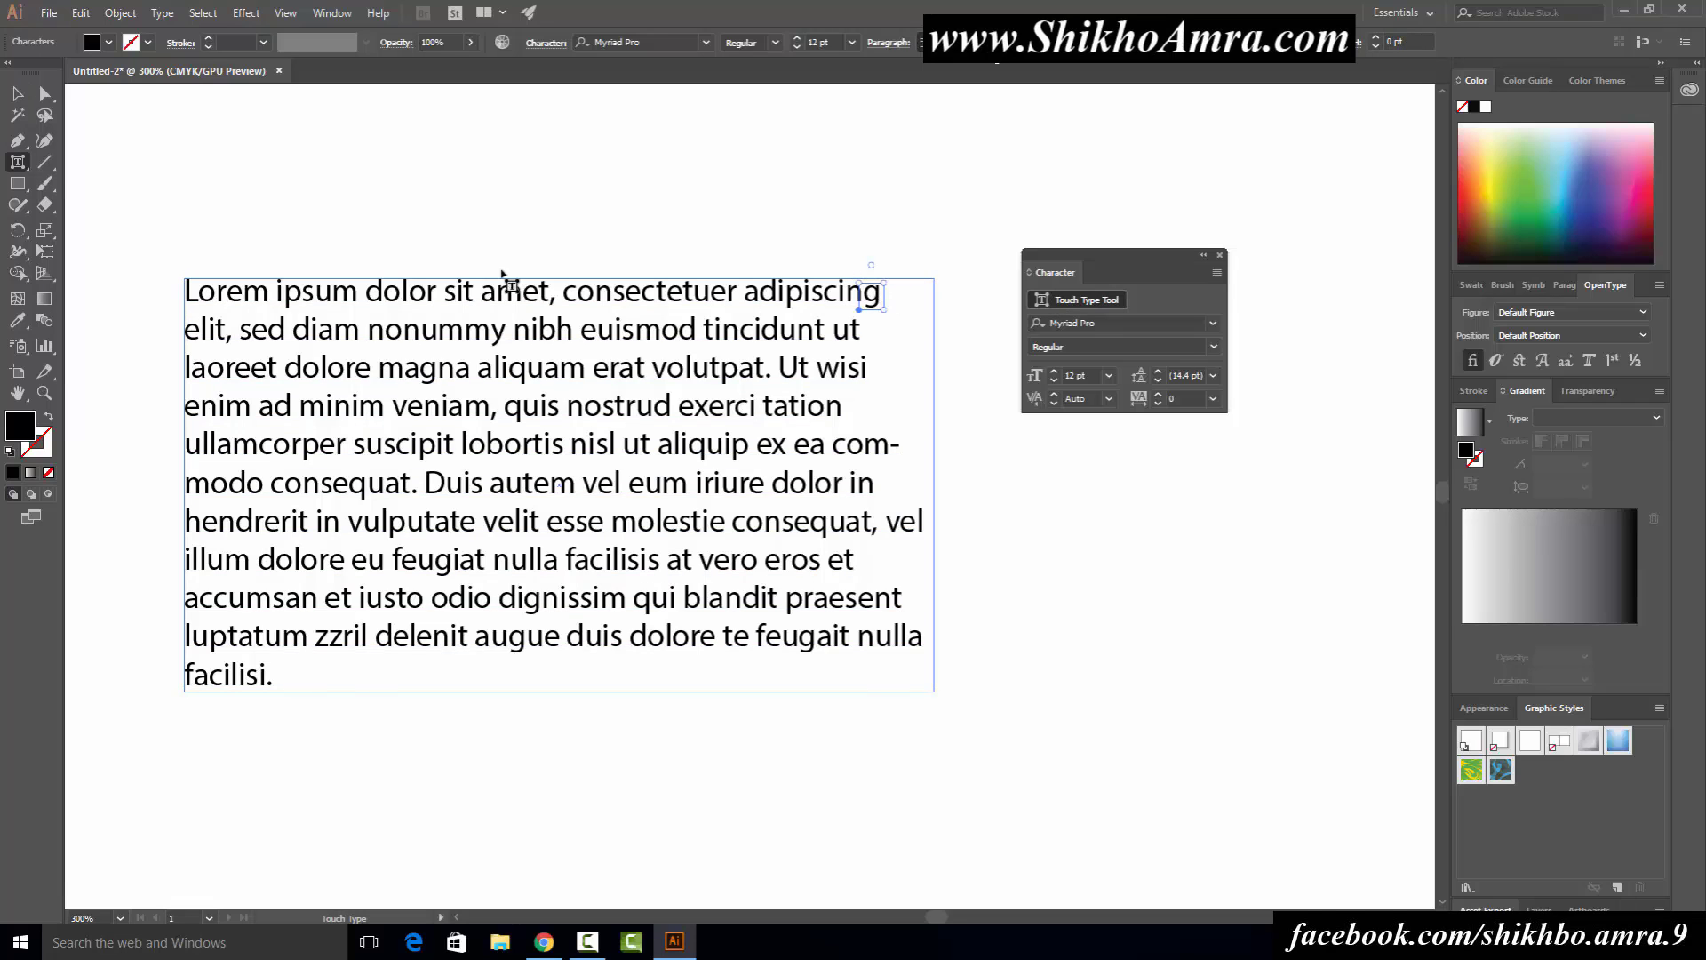
drag(183, 262, 367, 420)
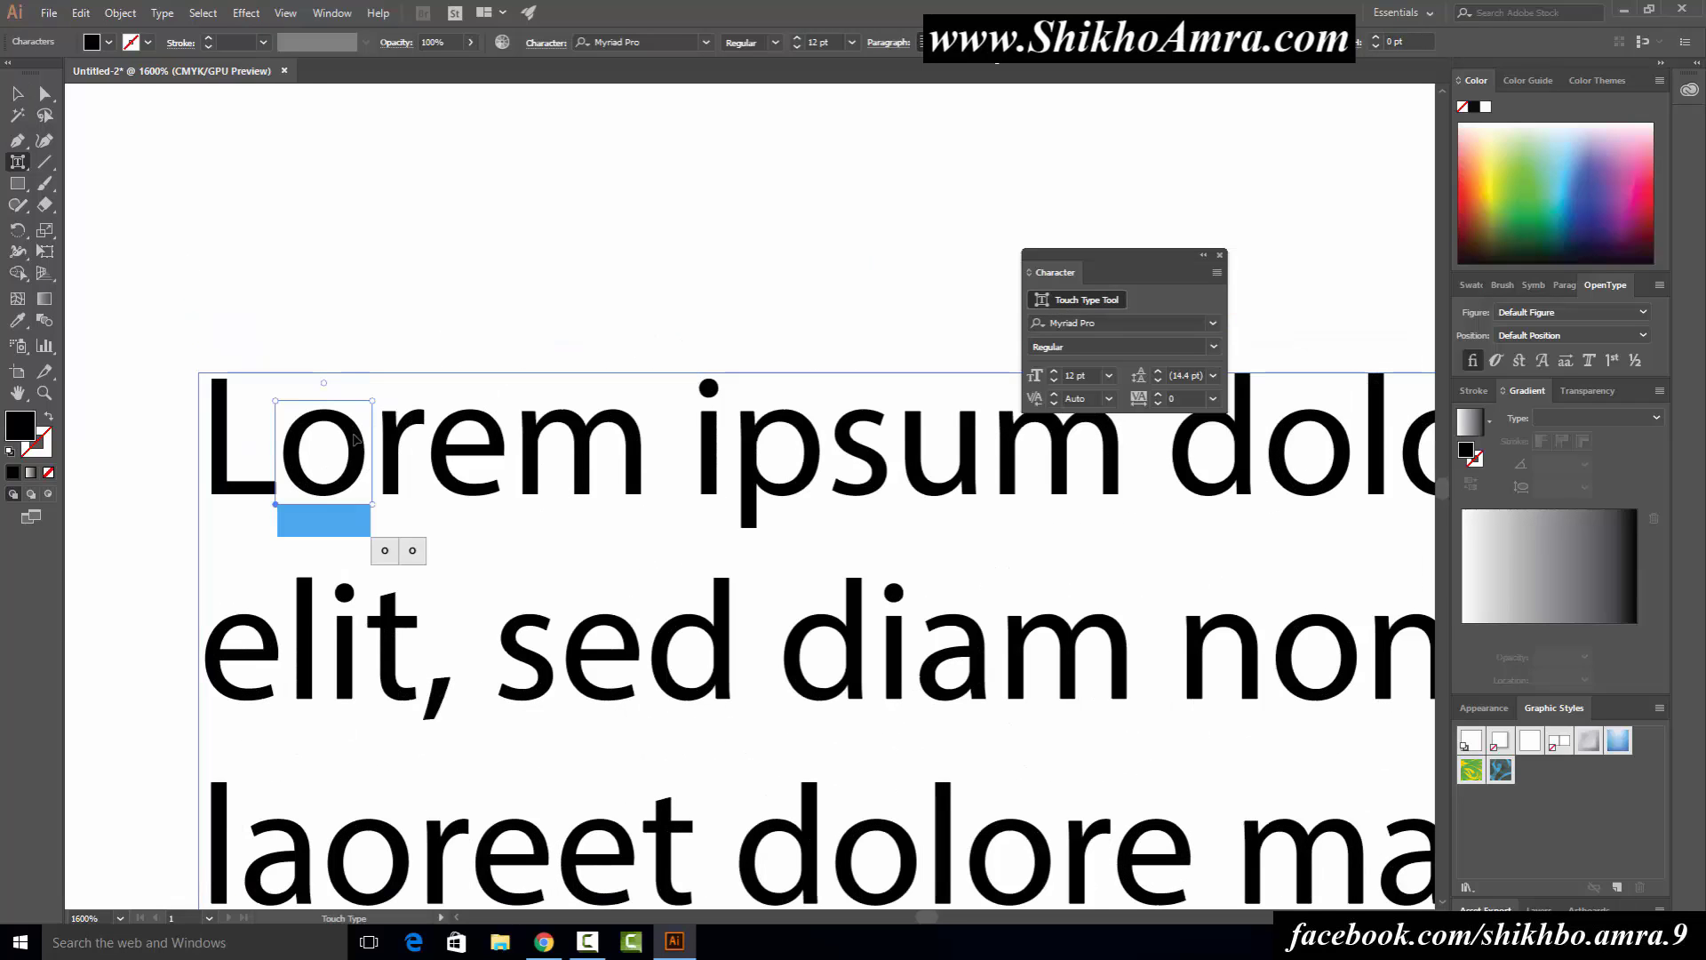
Step: Enlarge the r in Lorem and the i in ipsum, then undo both changes
click(420, 440)
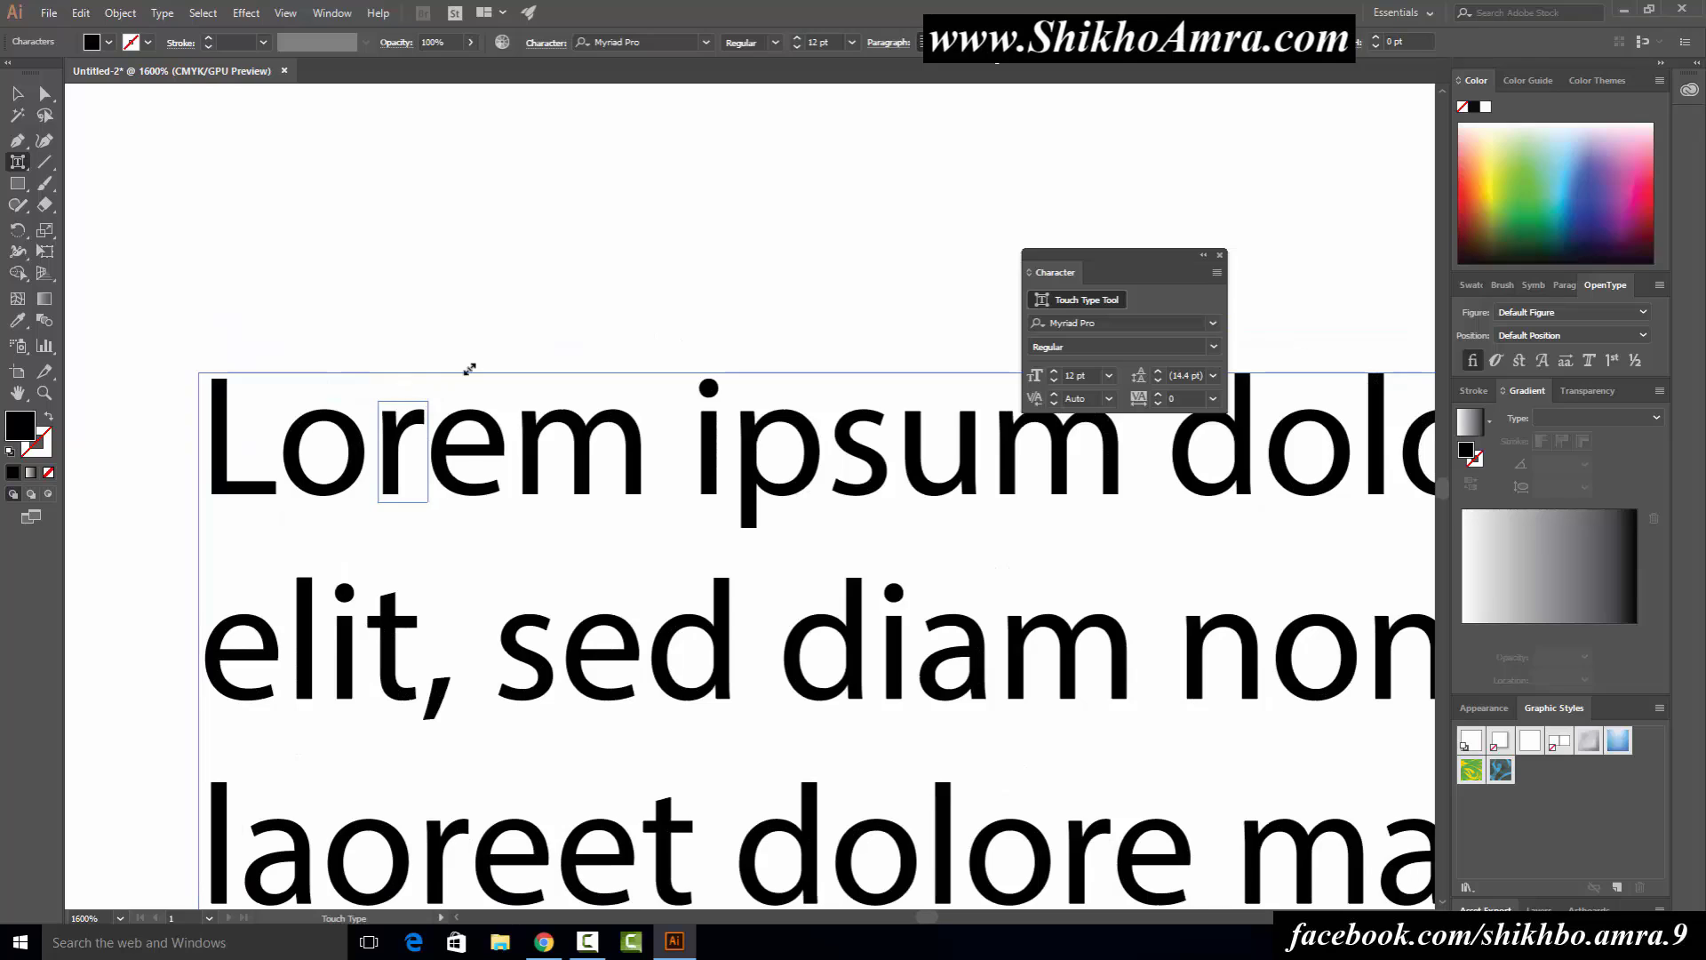
drag(432, 404, 508, 334)
click(754, 427)
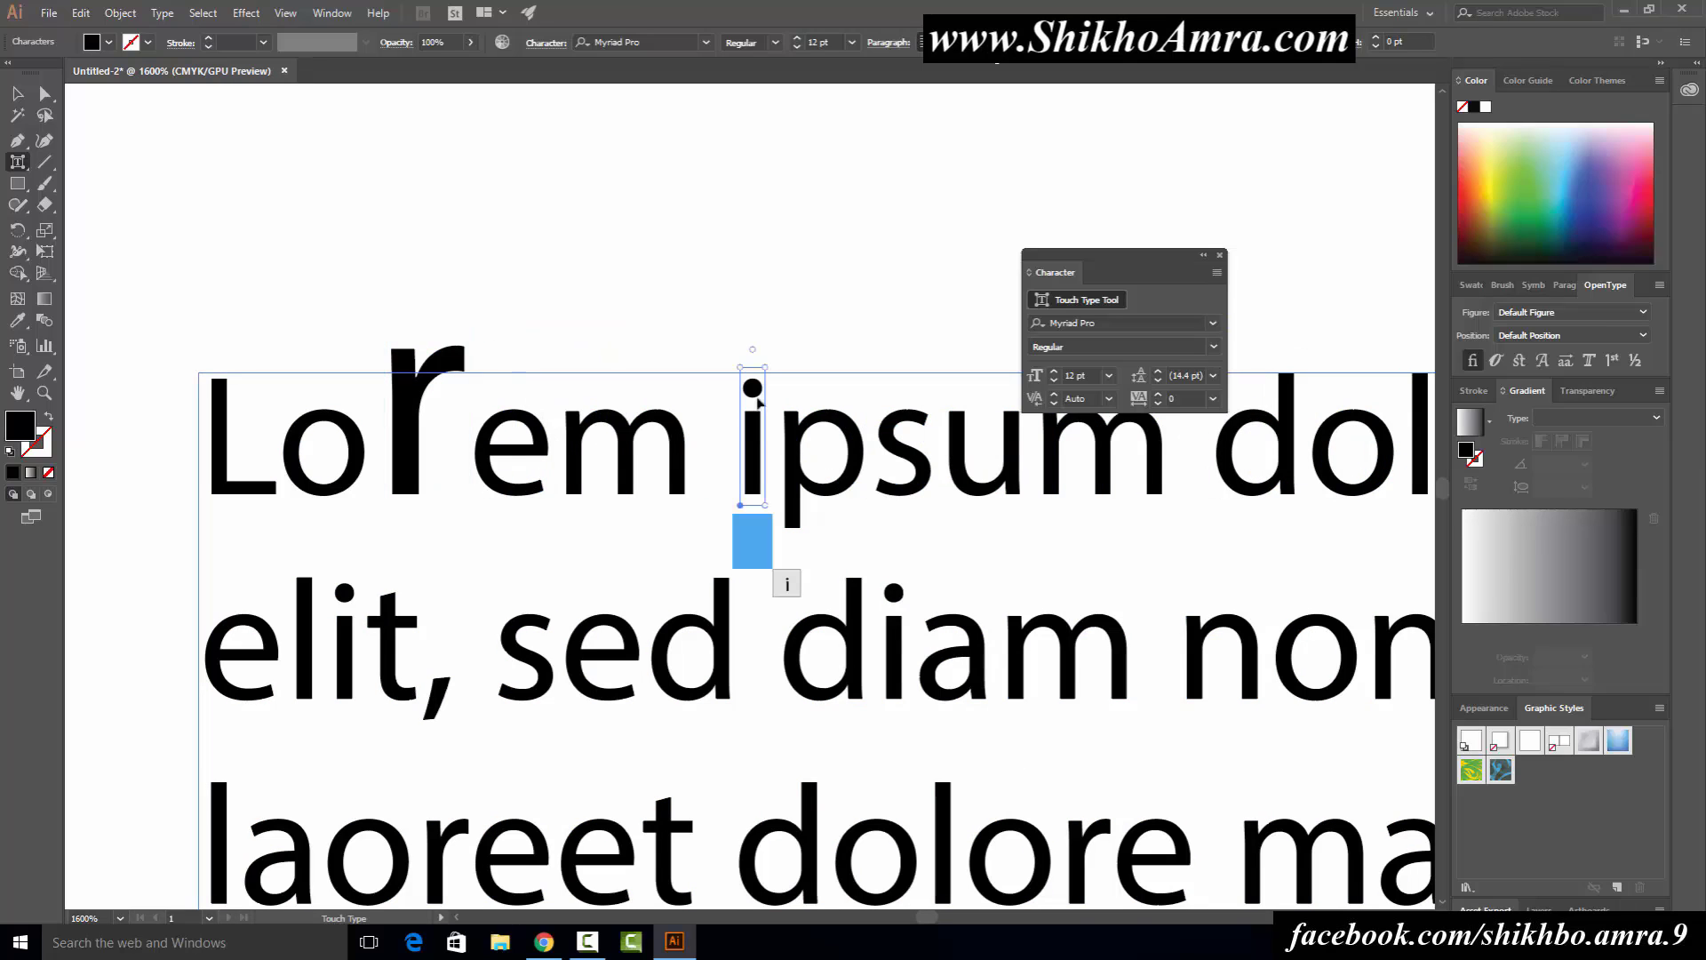
drag(766, 373, 804, 307)
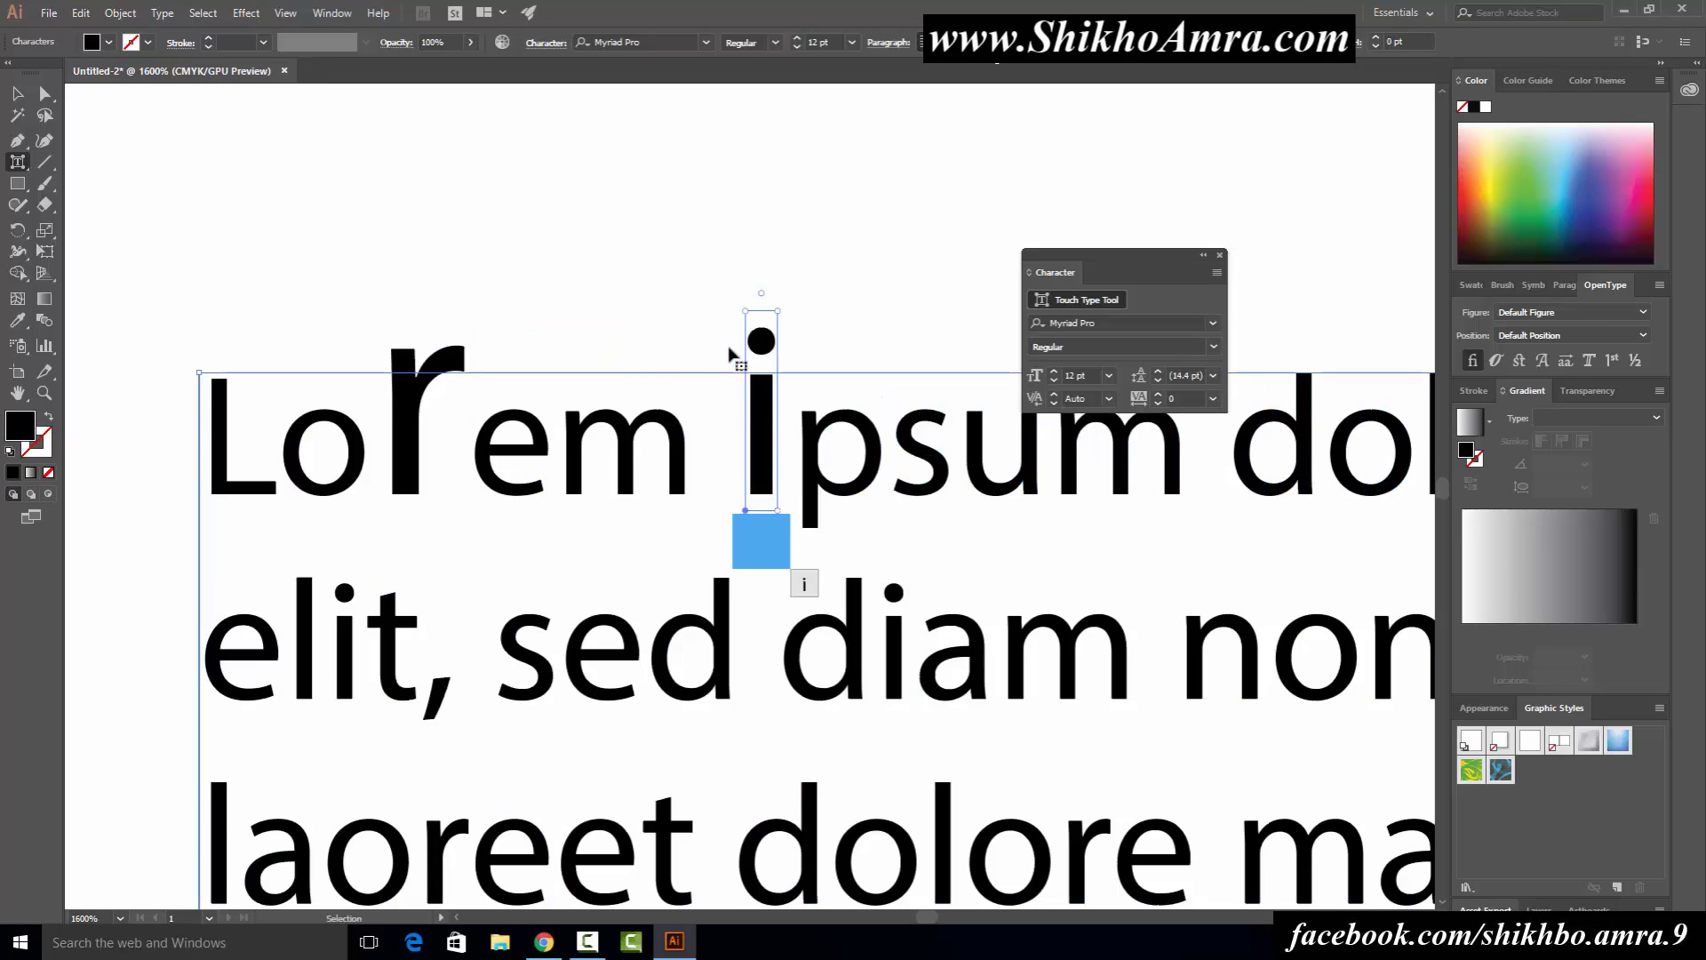
key(ctrl+z)
key(ctrl+z)
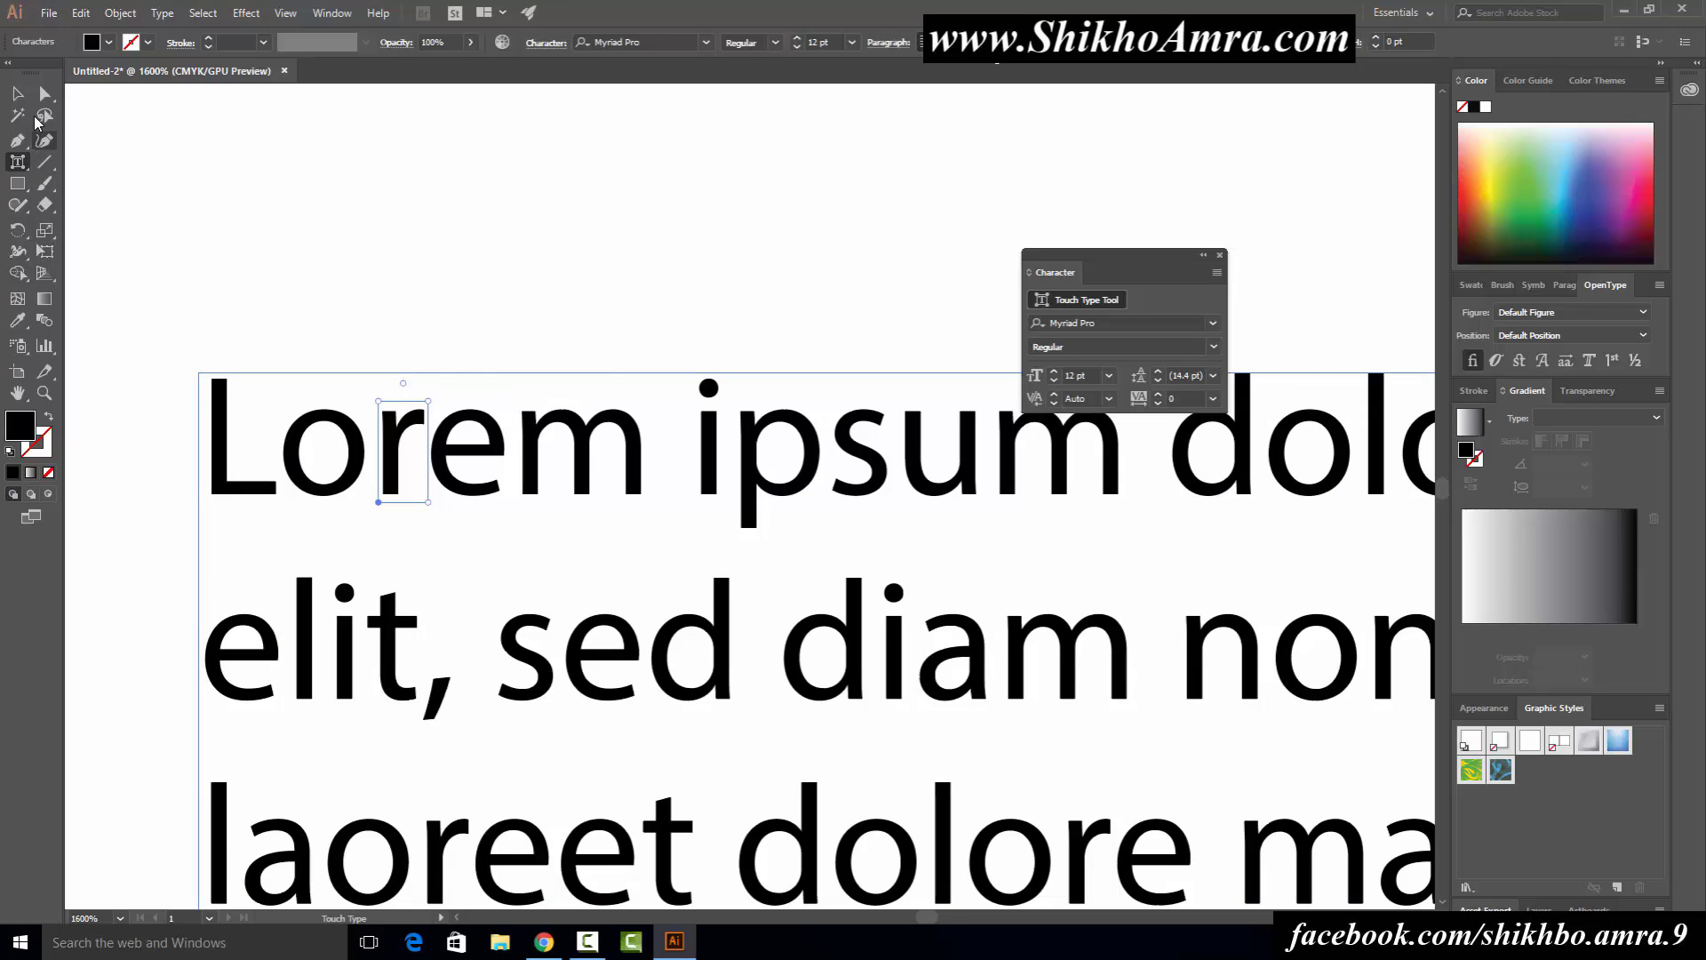
click(17, 94)
scroll(453, 342, down, 1)
drag(595, 441, 518, 361)
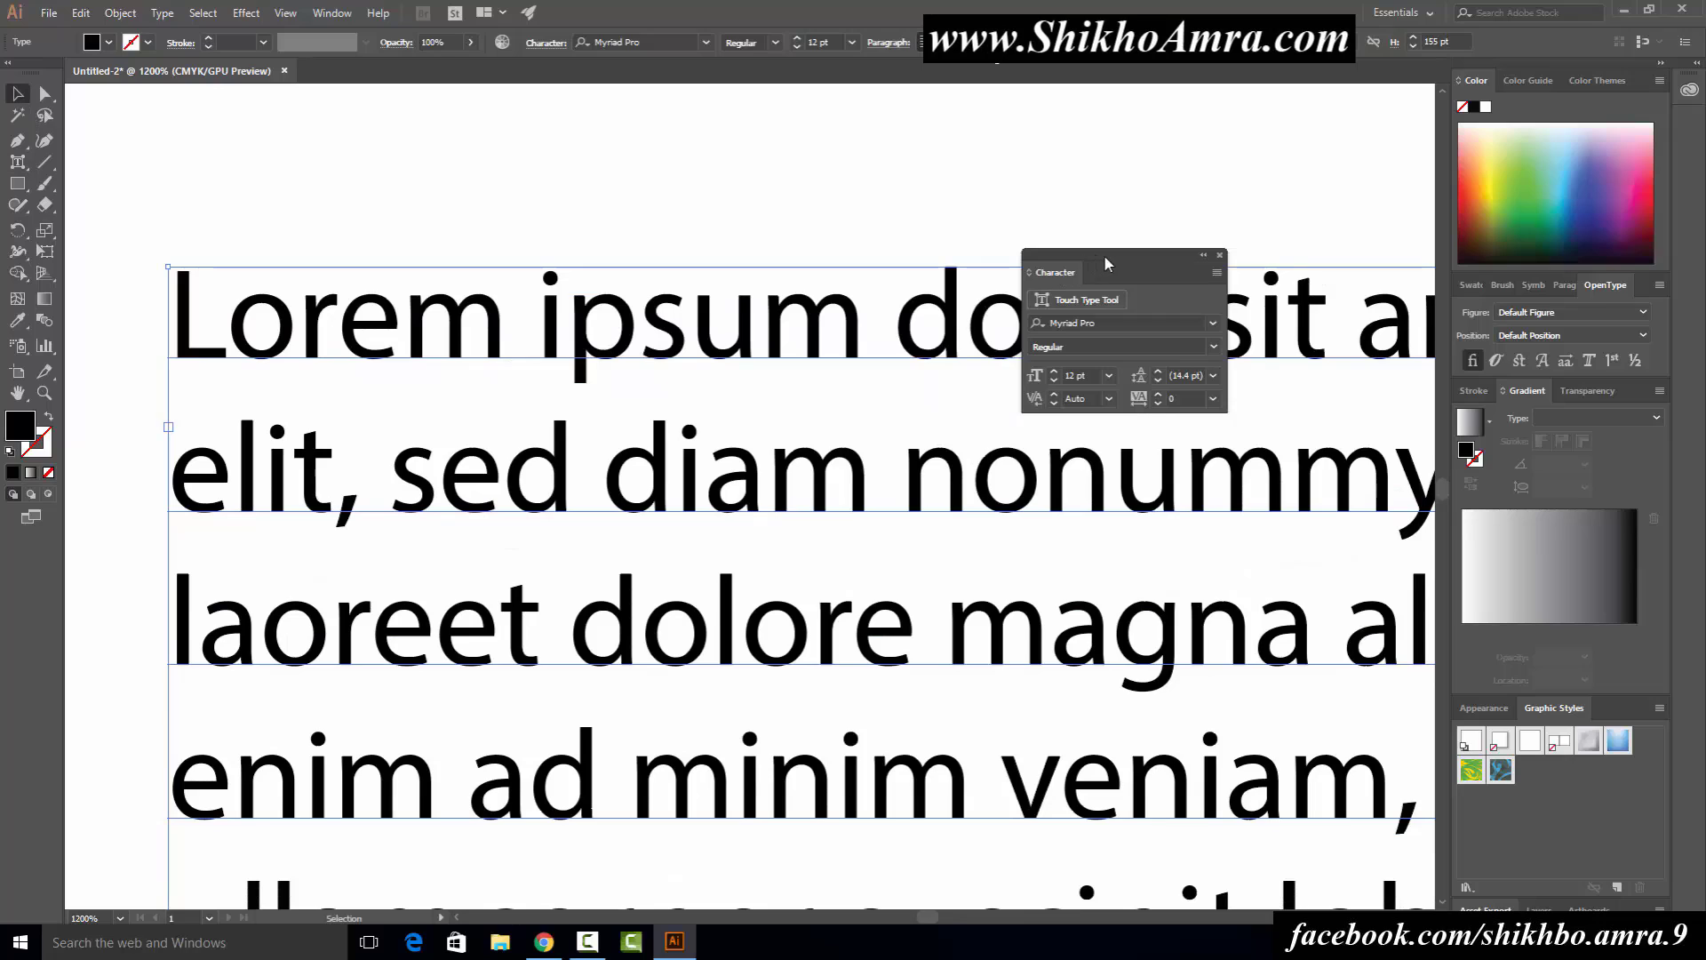
click(1215, 324)
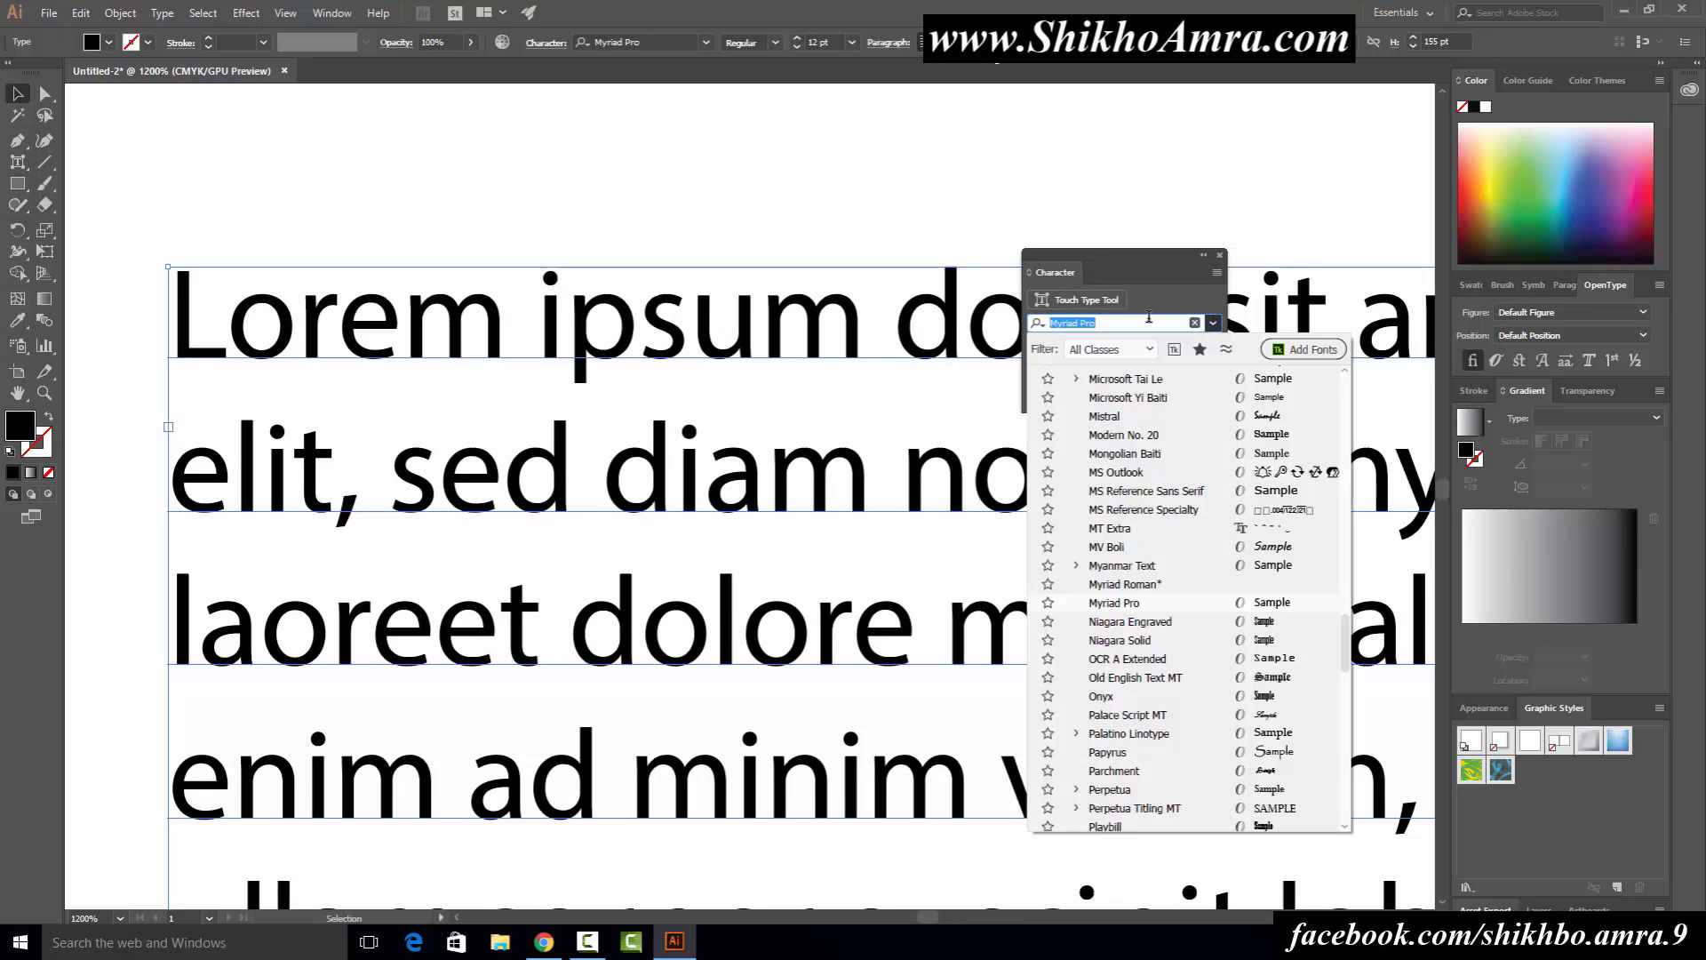
click(789, 207)
key(ctrl+minus)
key(ctrl+minus)
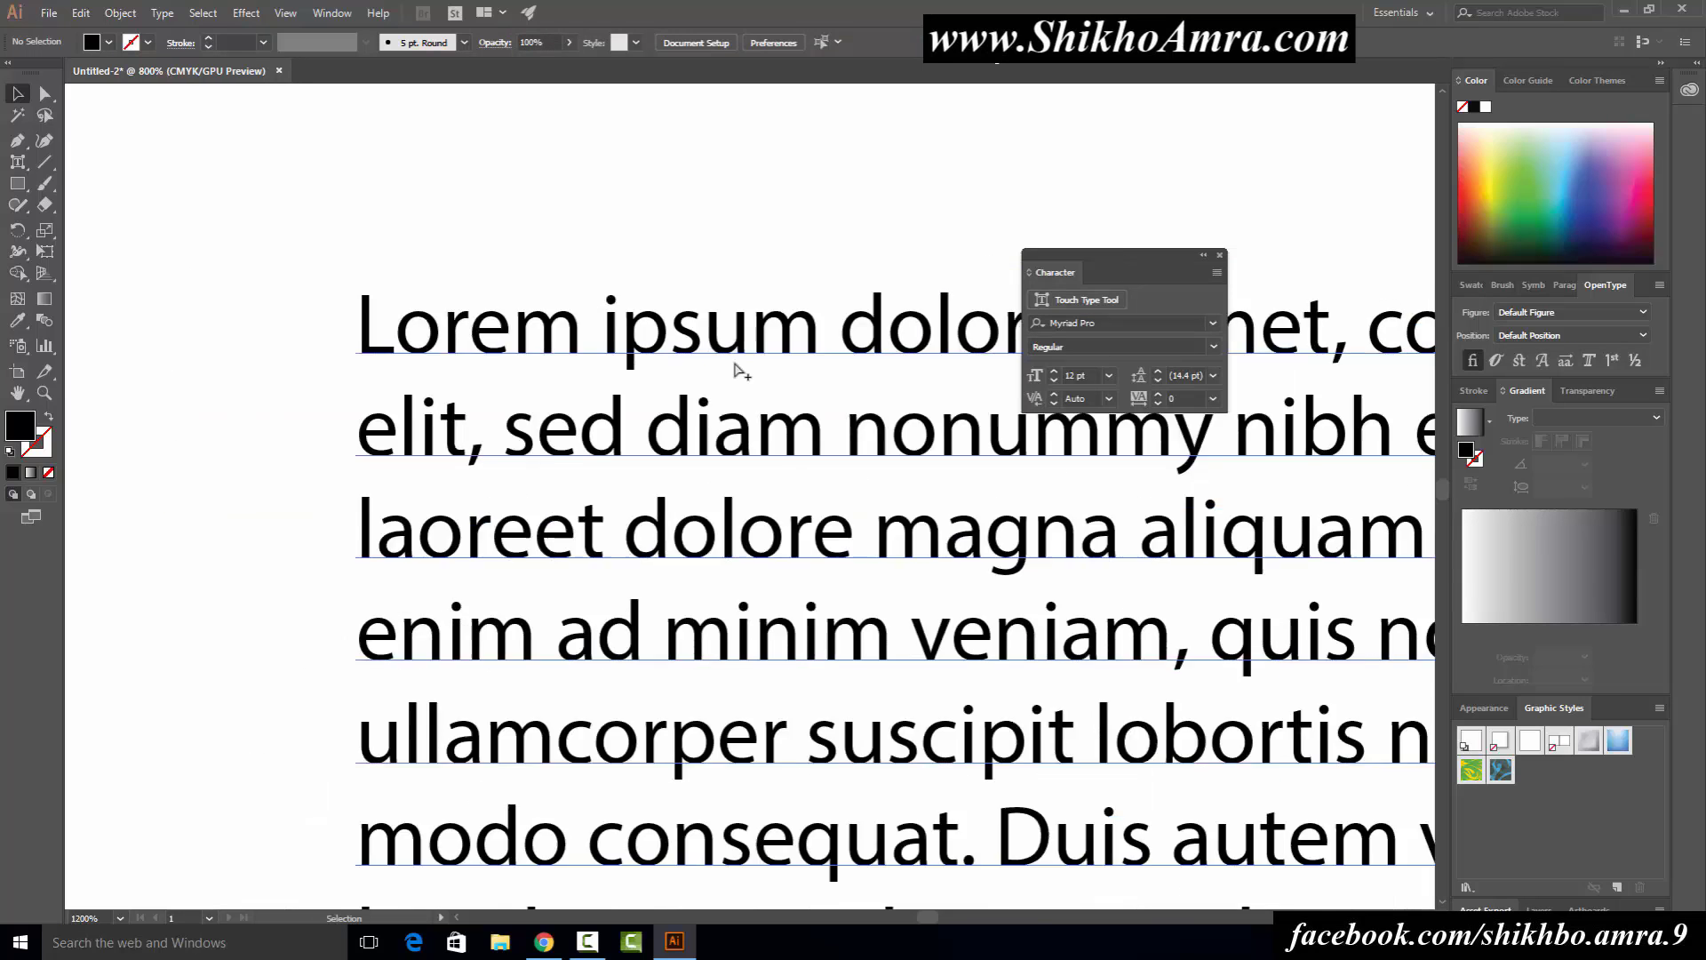
key(ctrl+minus)
mouse_move(847, 416)
mouse_down()
mouse_move(667, 408)
mouse_move(620, 341)
mouse_up()
key(ctrl+minus)
key(ctrl+minus)
key(ctrl+plus)
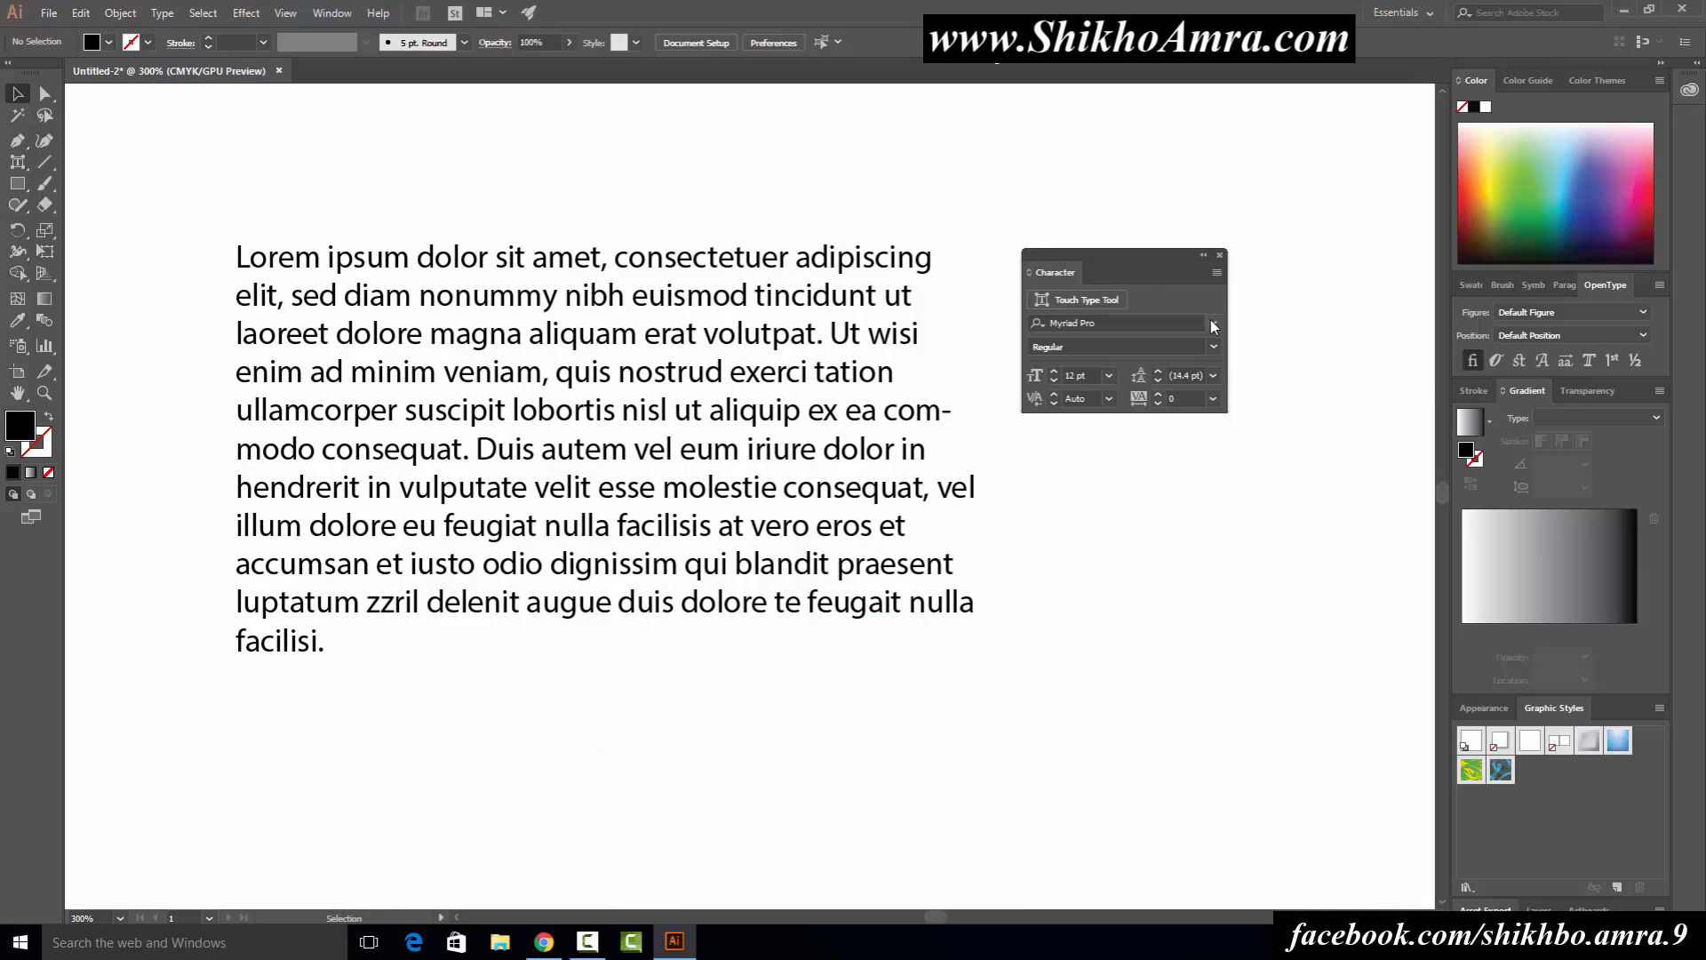
click(569, 293)
scroll(578, 373, down, 2)
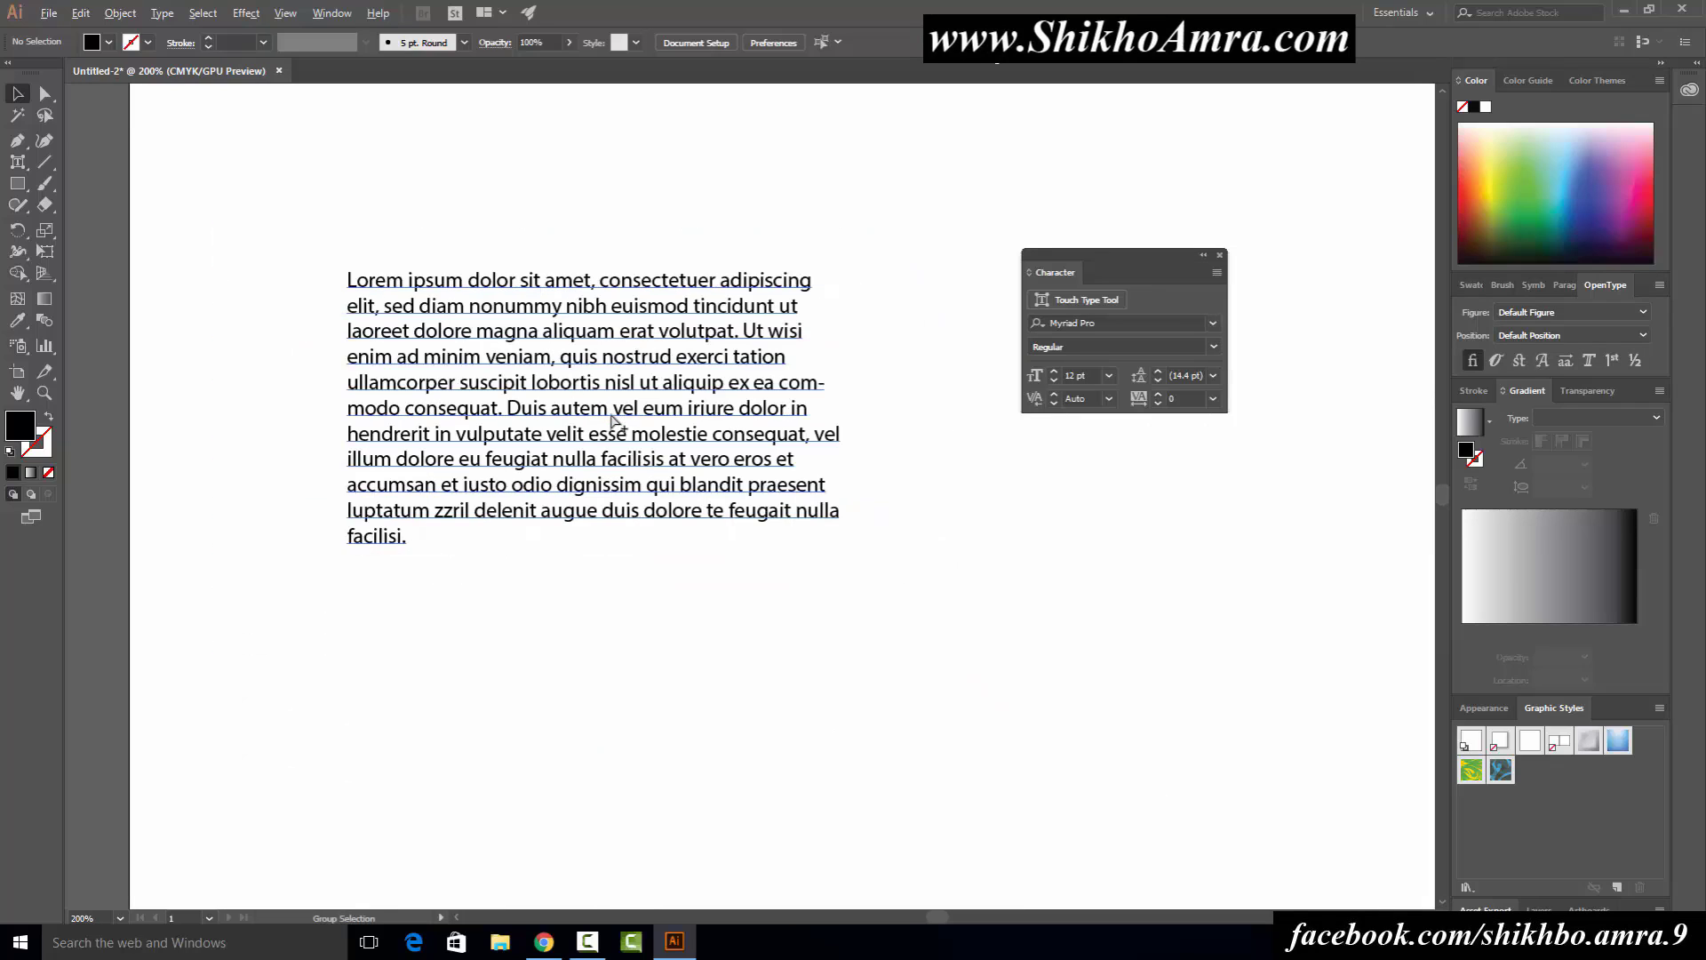
scroll(609, 422, down, 1)
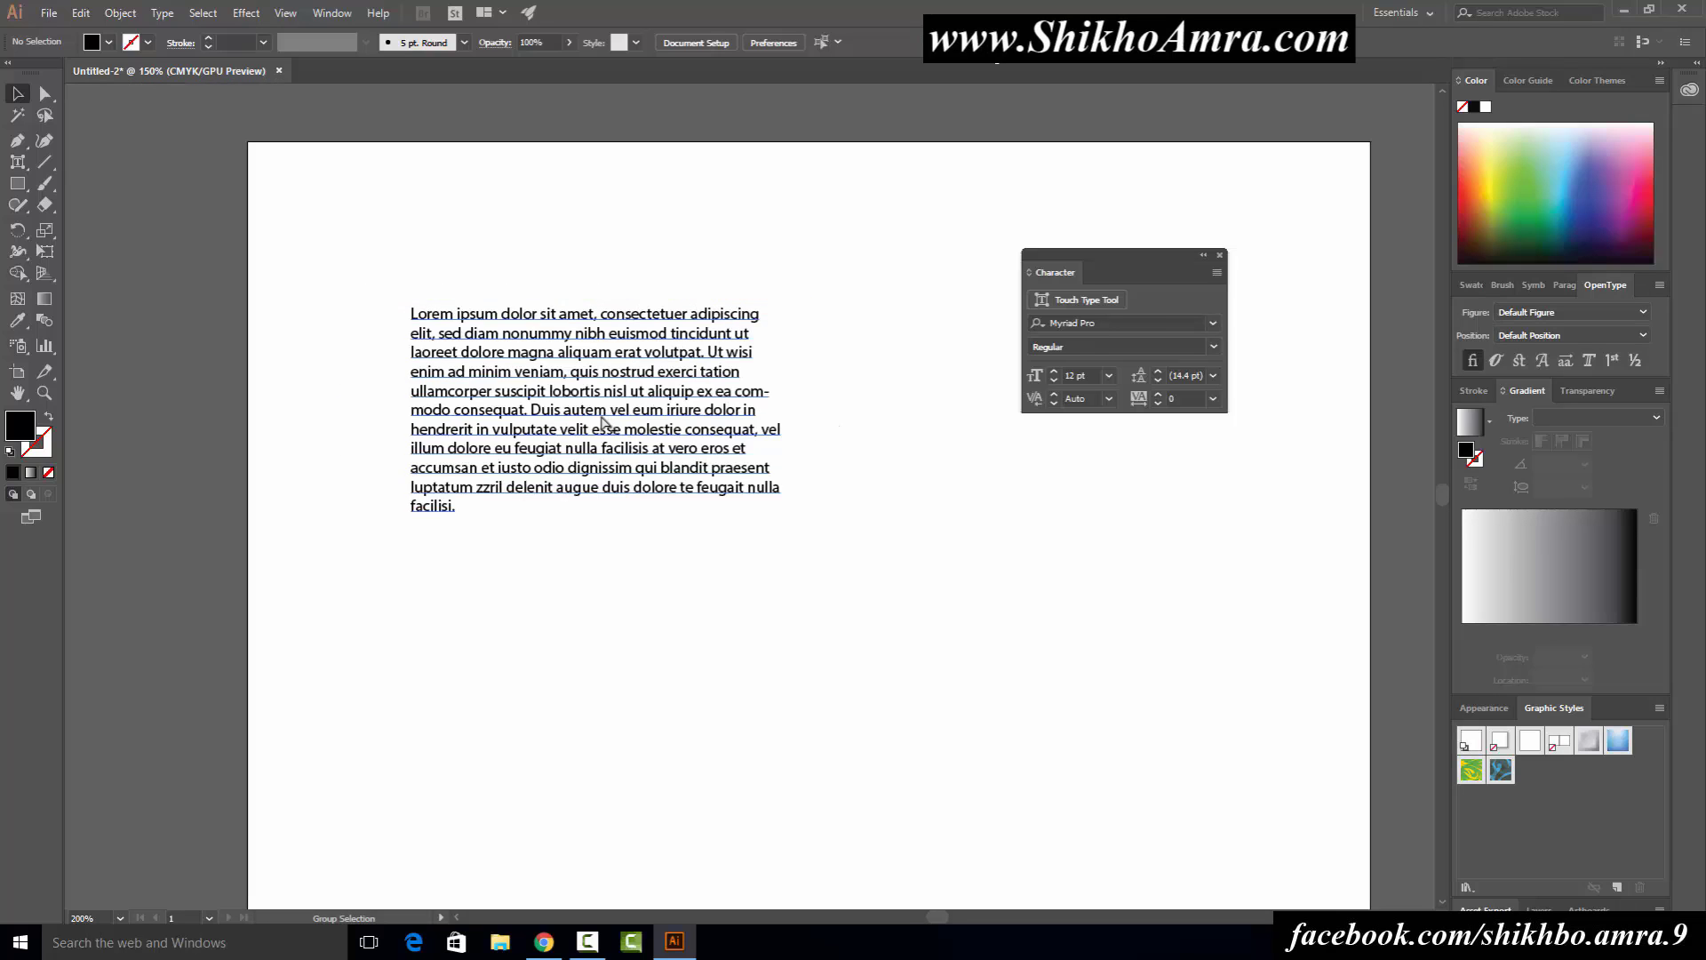
scroll(568, 418, up, 2)
scroll(544, 414, up, 1)
scroll(542, 411, down, 2)
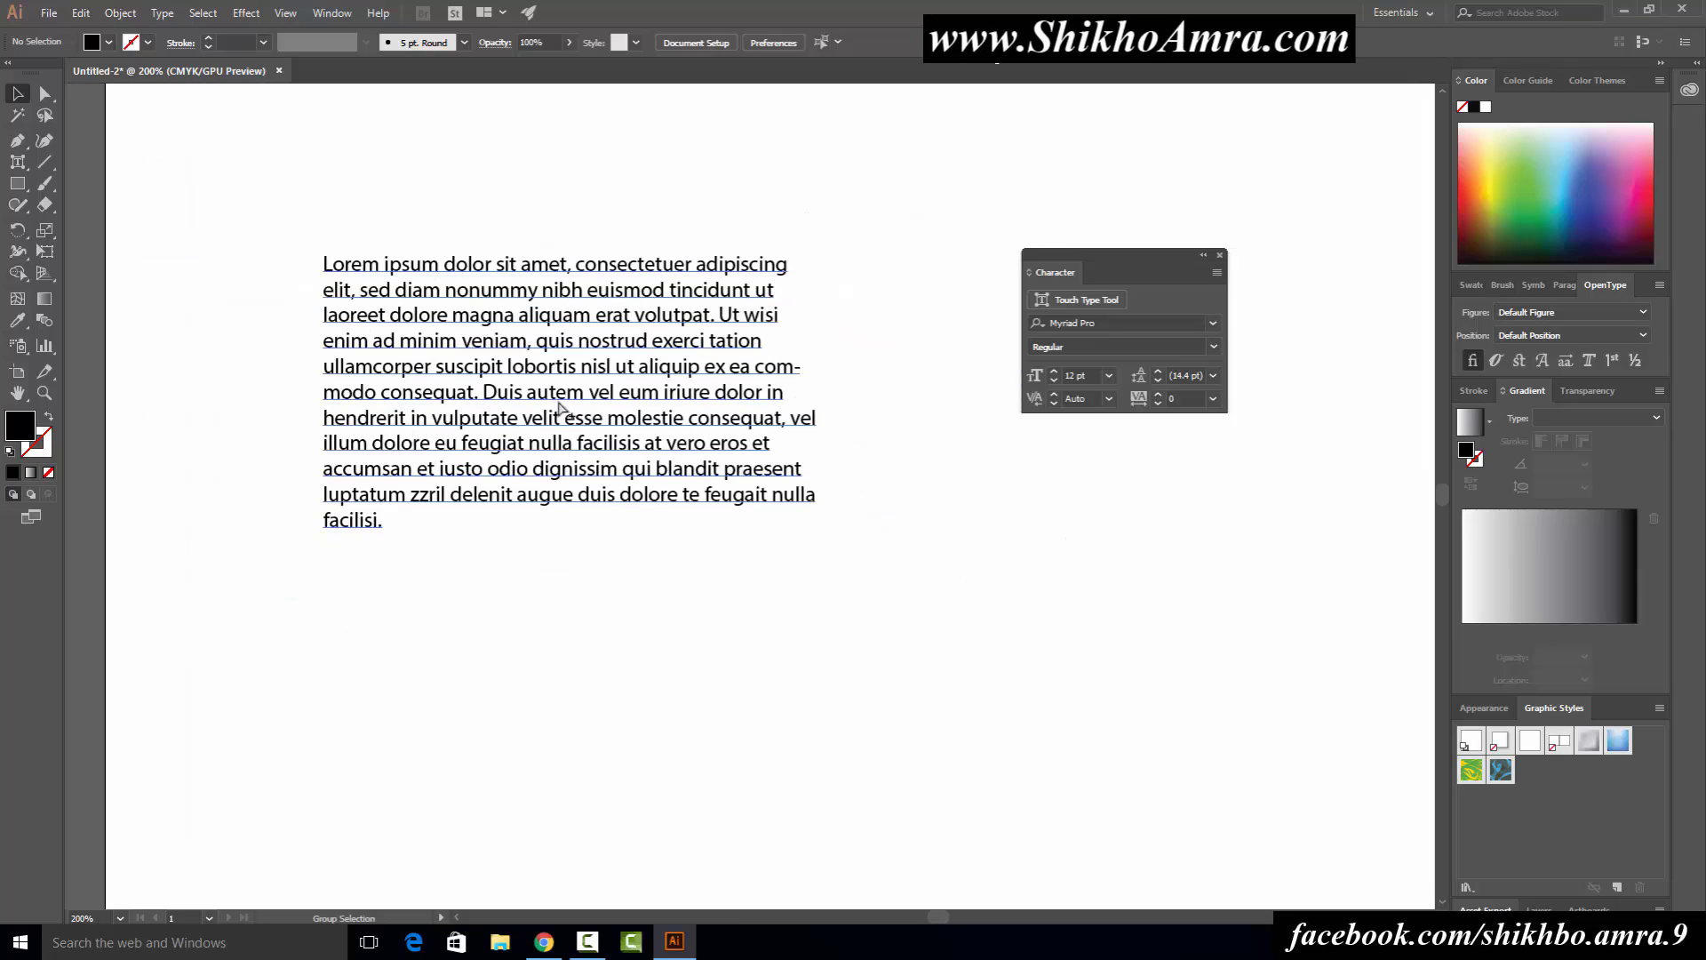
key(ctrl+plus)
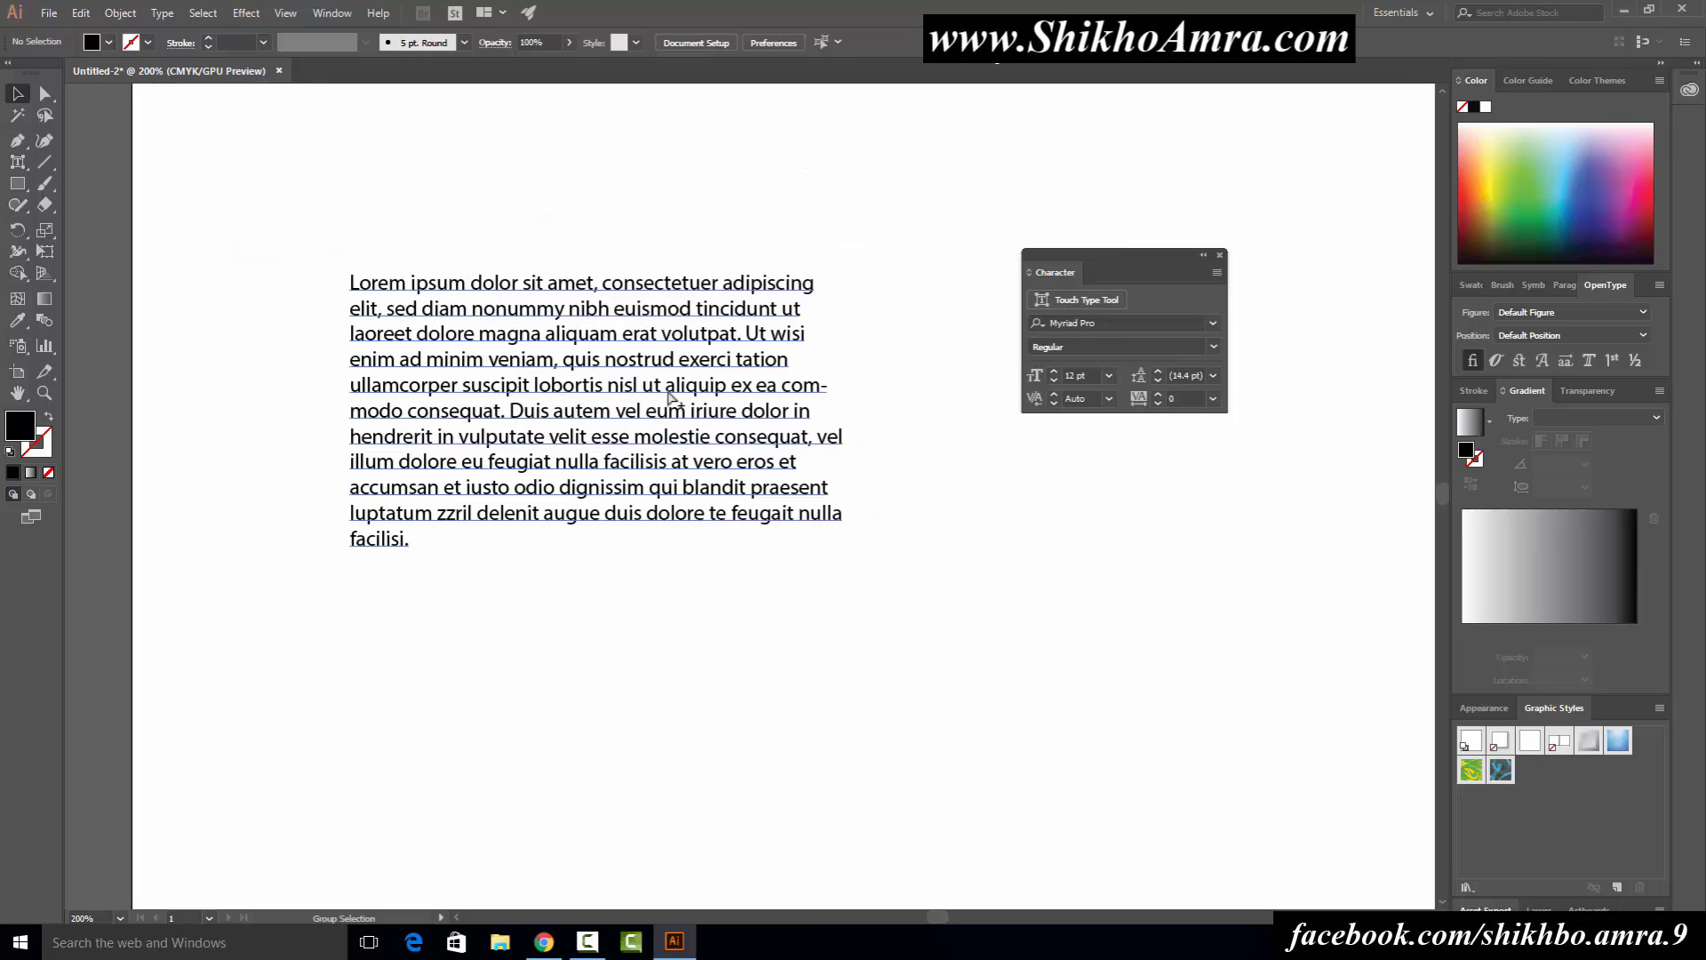
key(ctrl+plus)
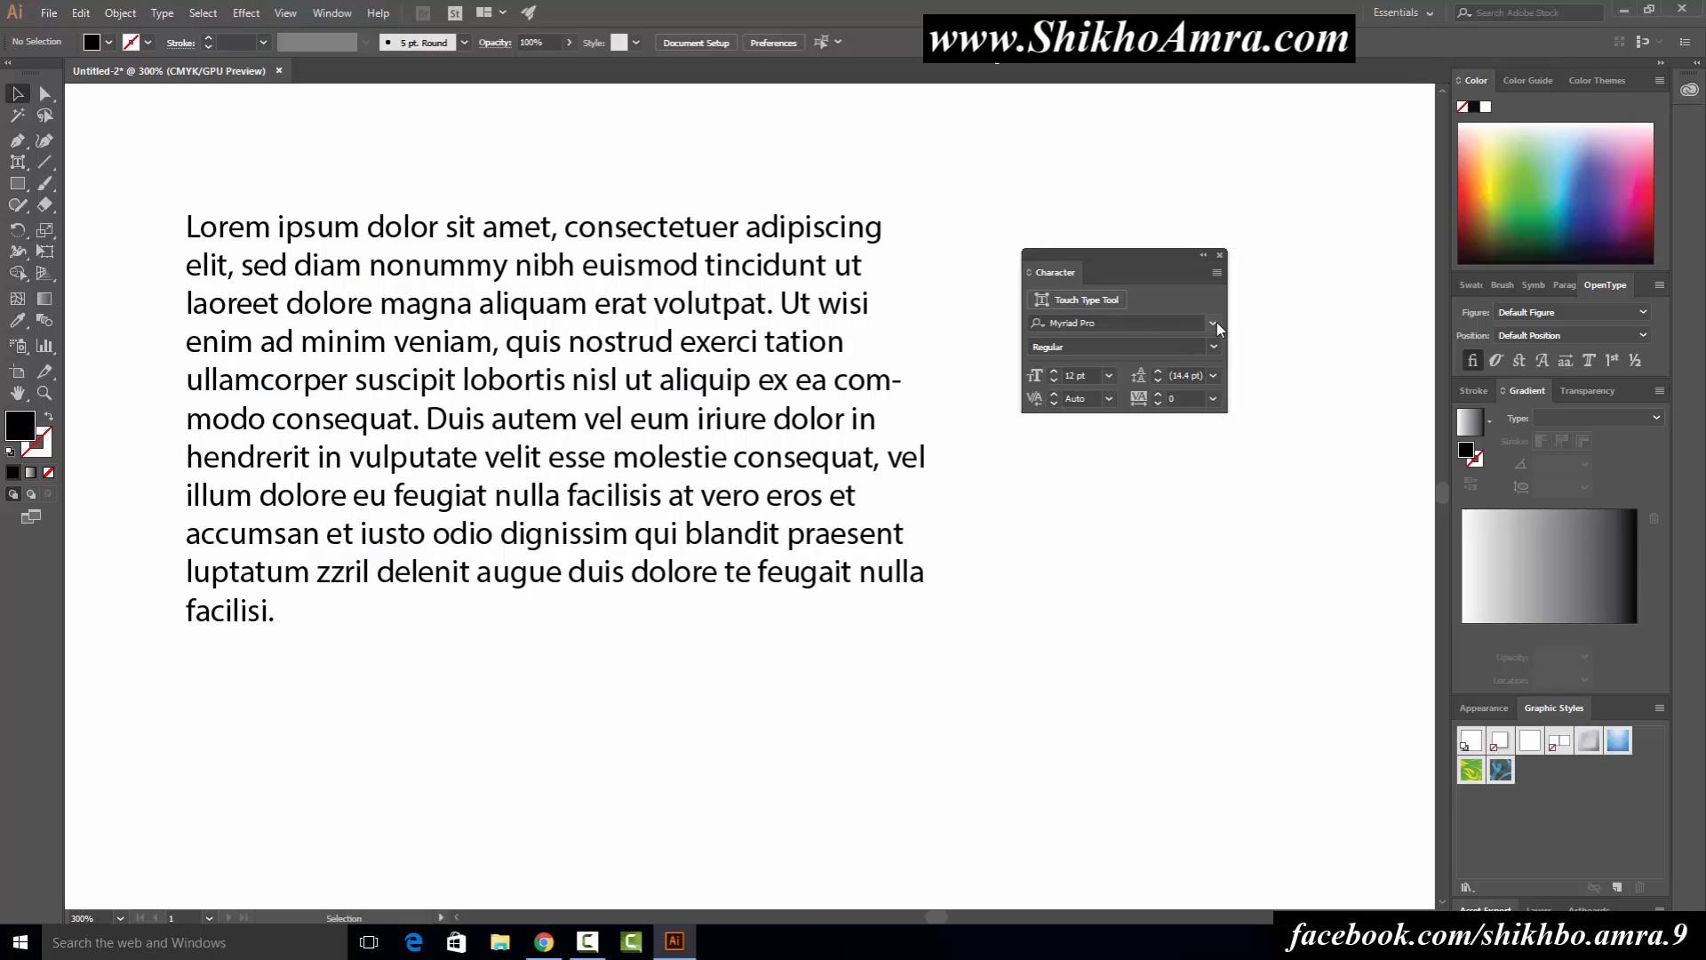
click(621, 255)
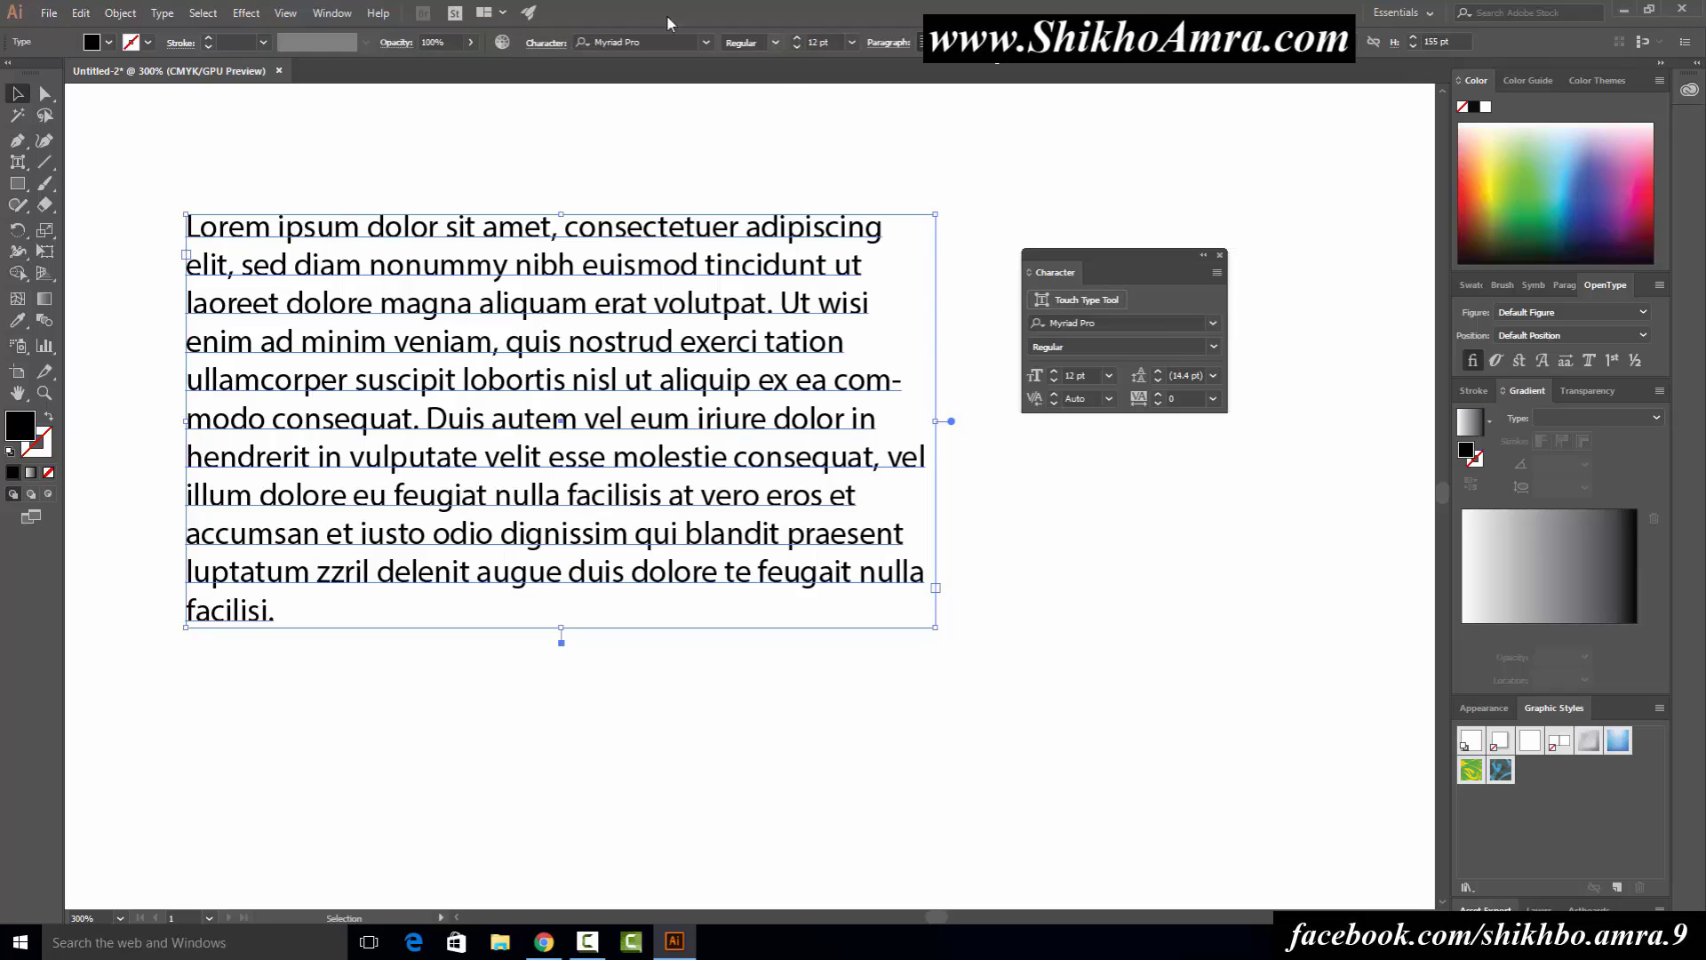
click(1213, 324)
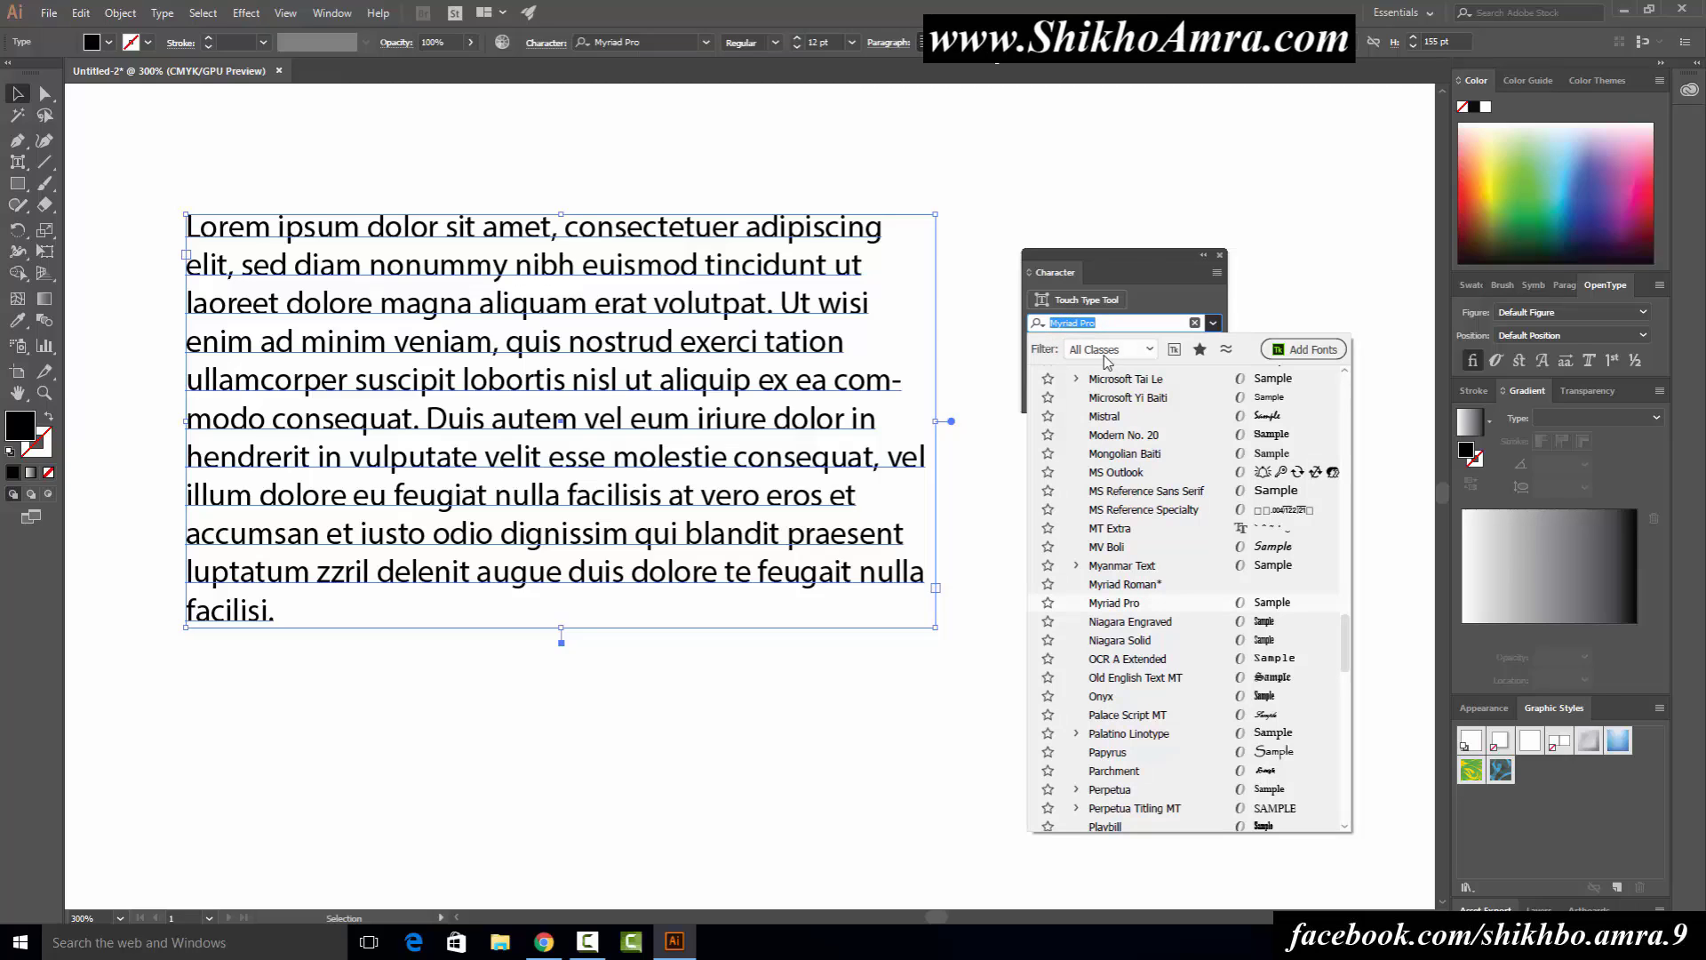
click(1106, 351)
click(707, 42)
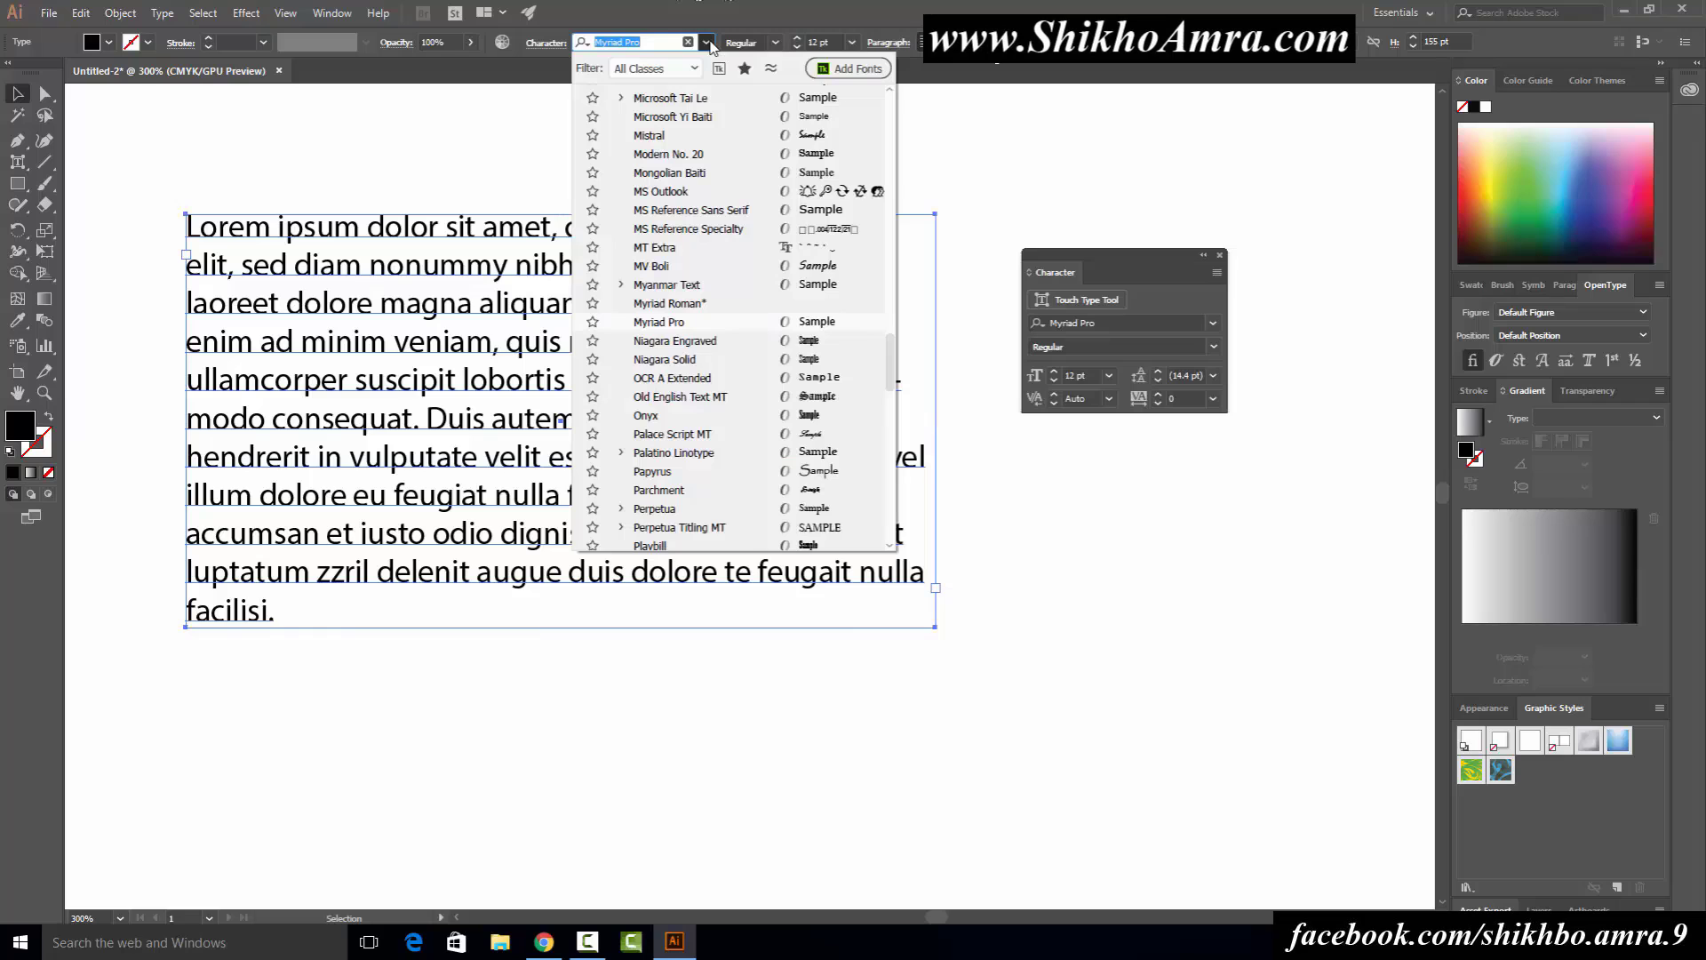
click(710, 43)
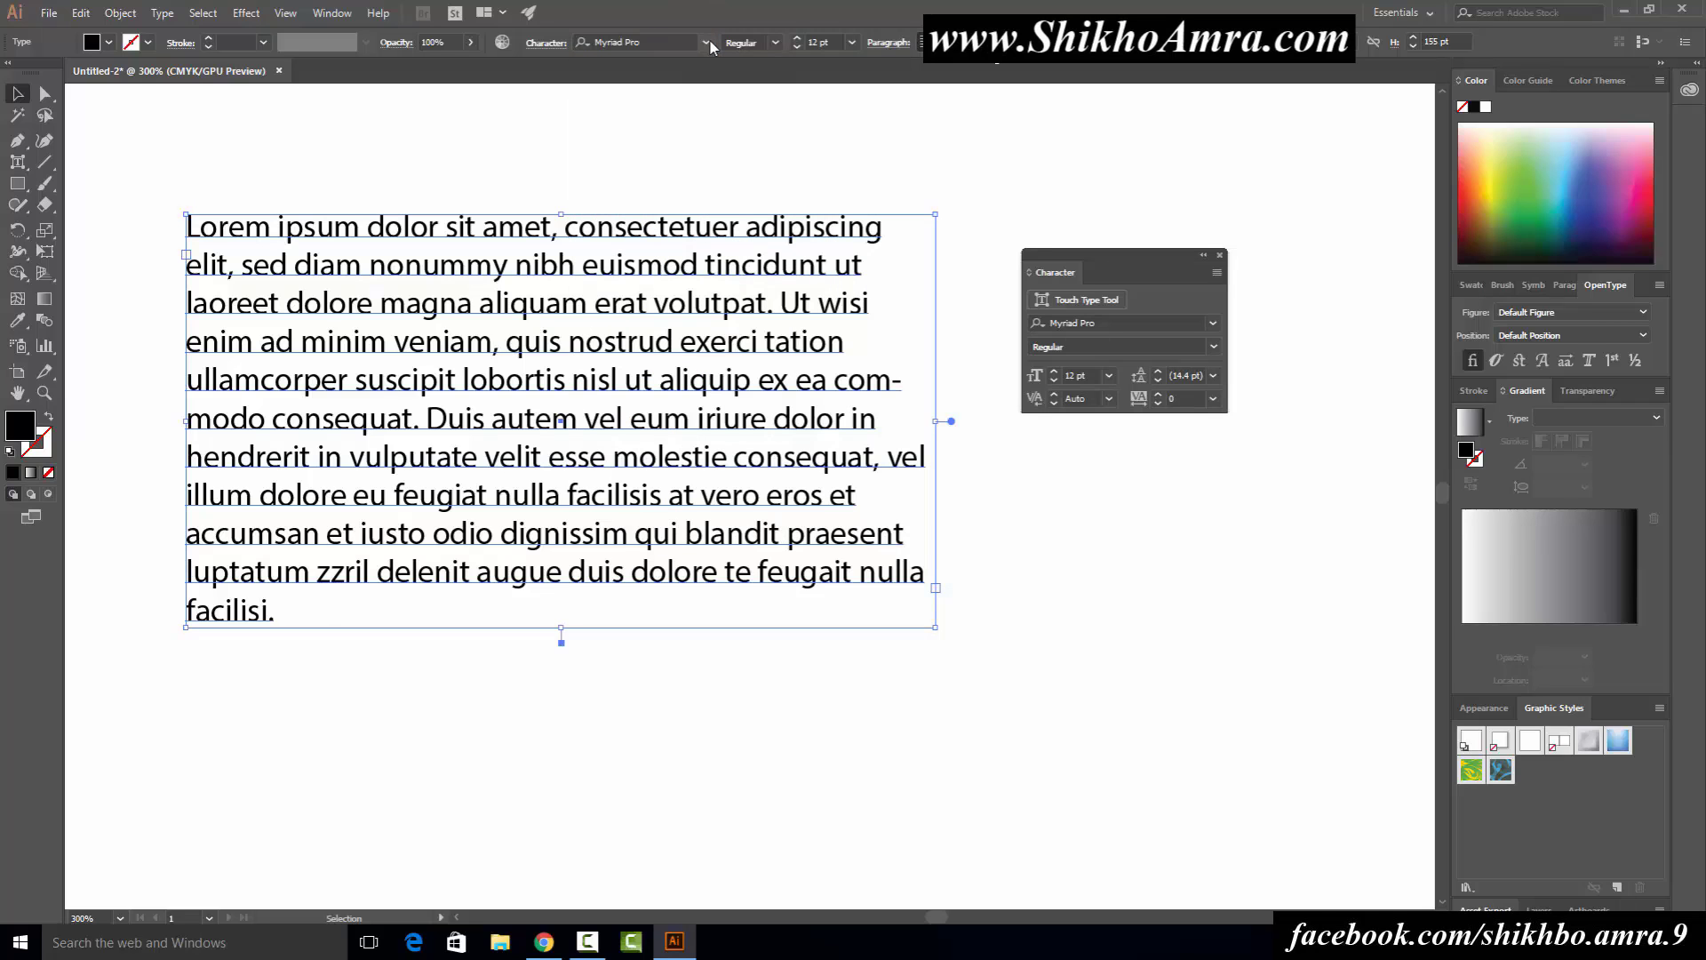
click(1213, 322)
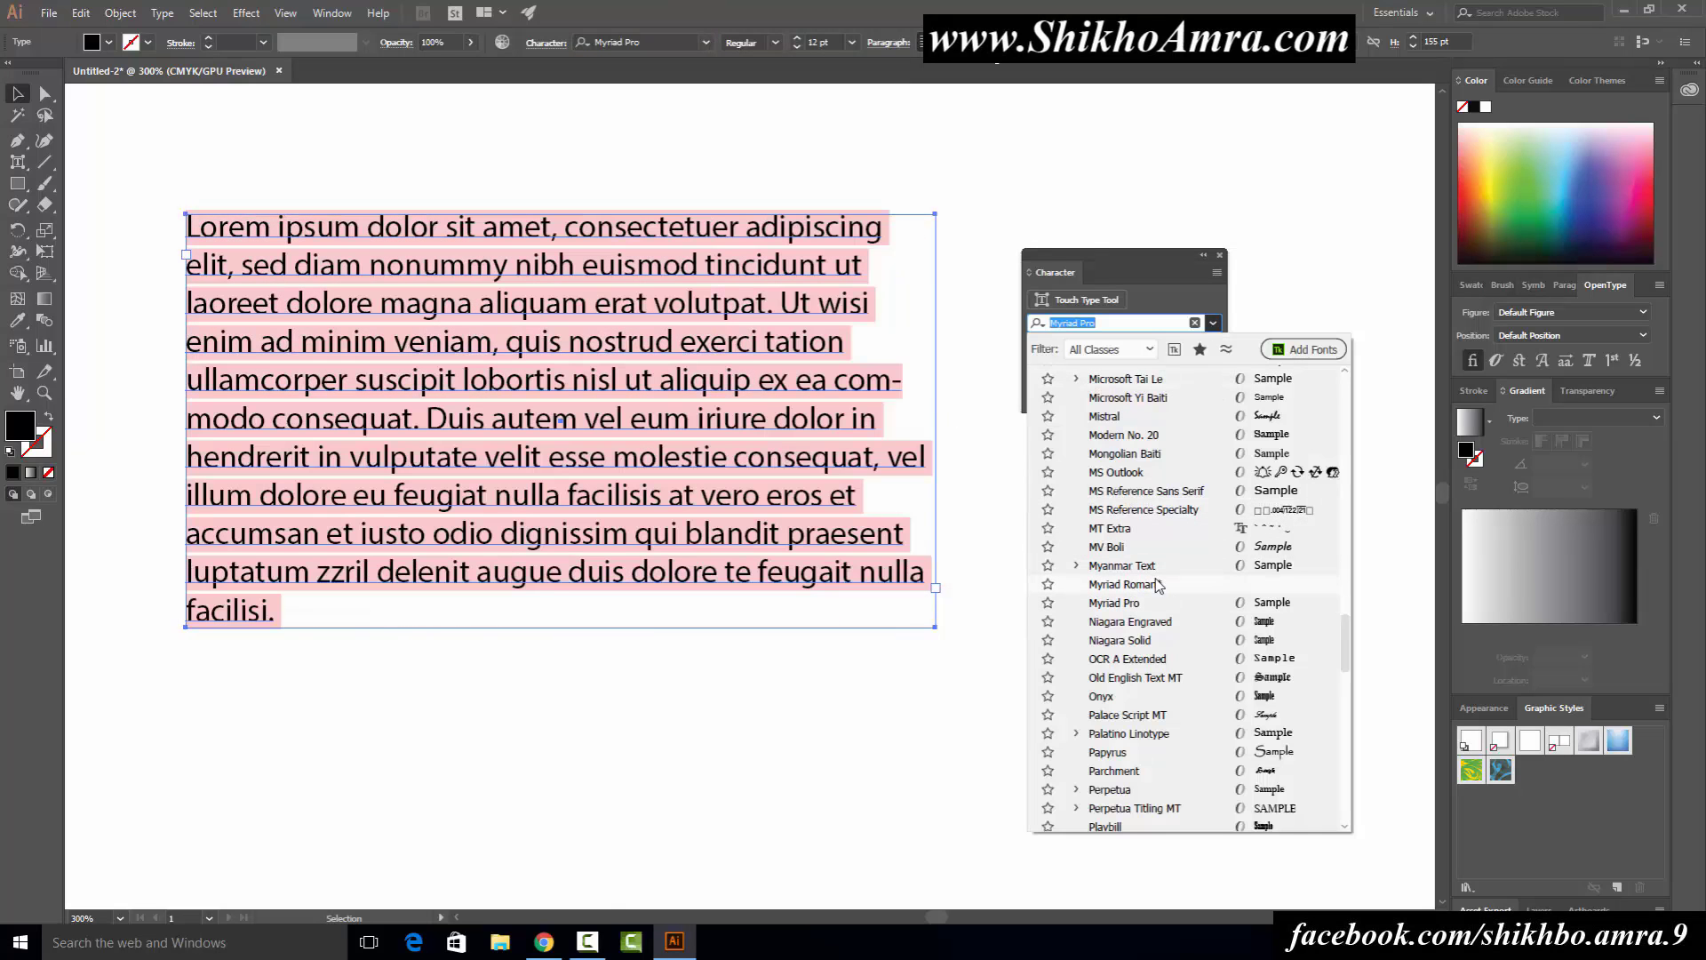
click(1214, 323)
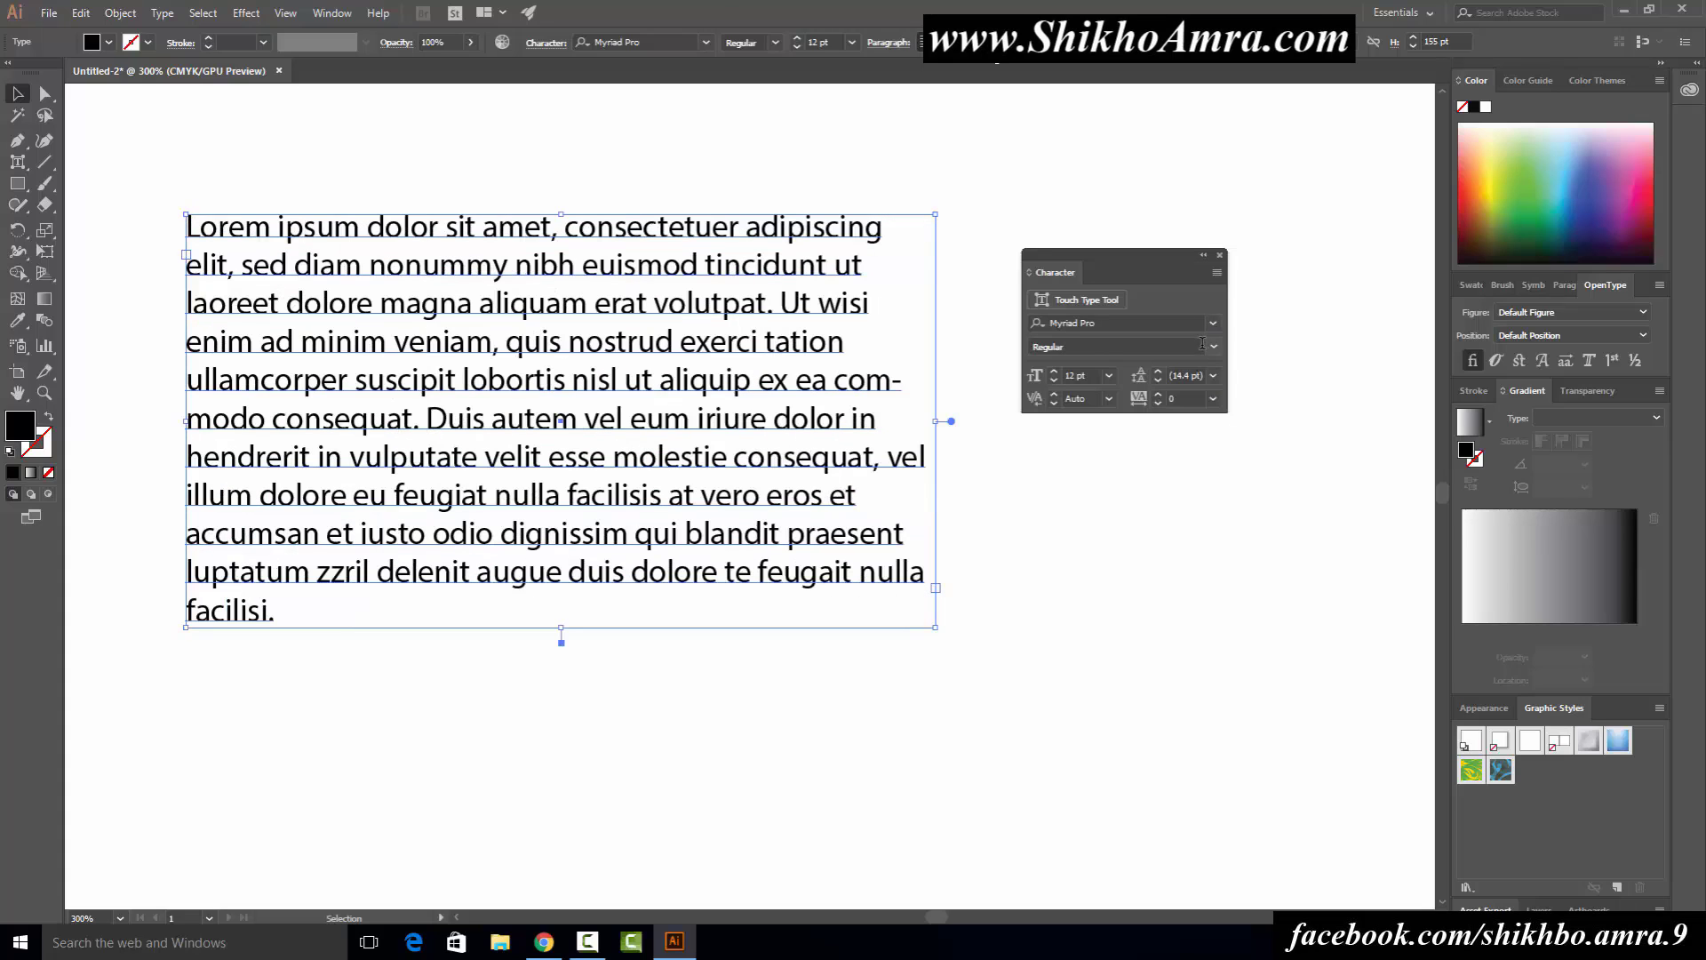
click(1214, 348)
click(1066, 365)
click(1116, 319)
key(Down)
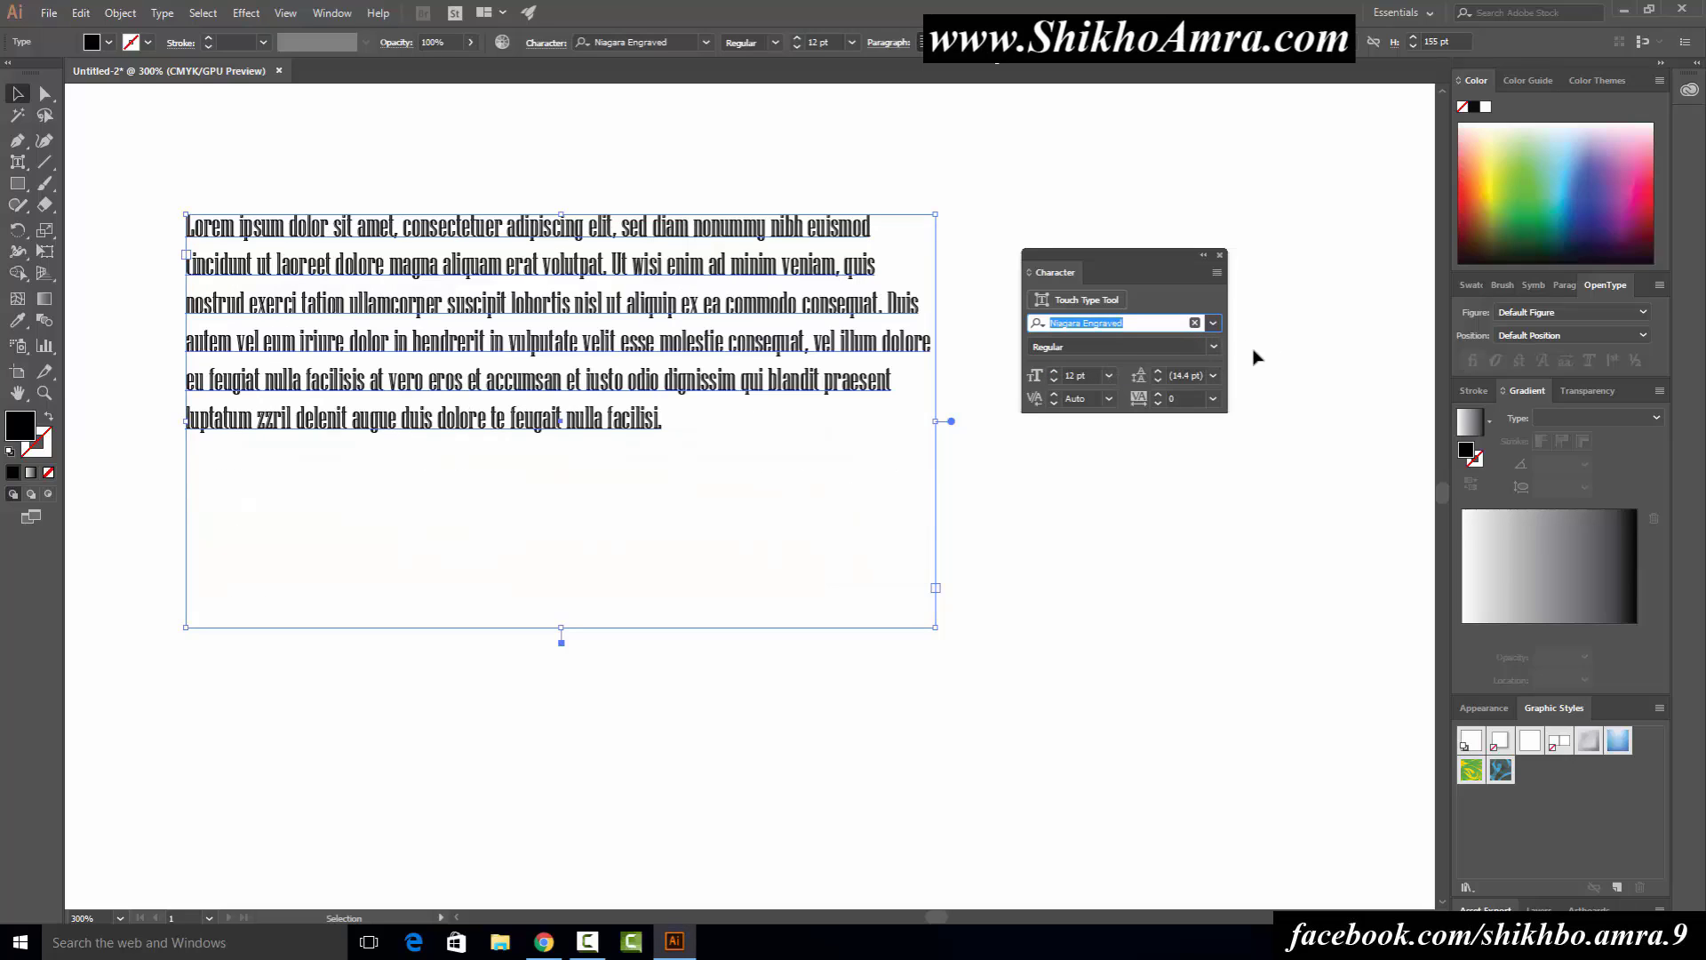
key(Down)
key(Down)
key(Down)
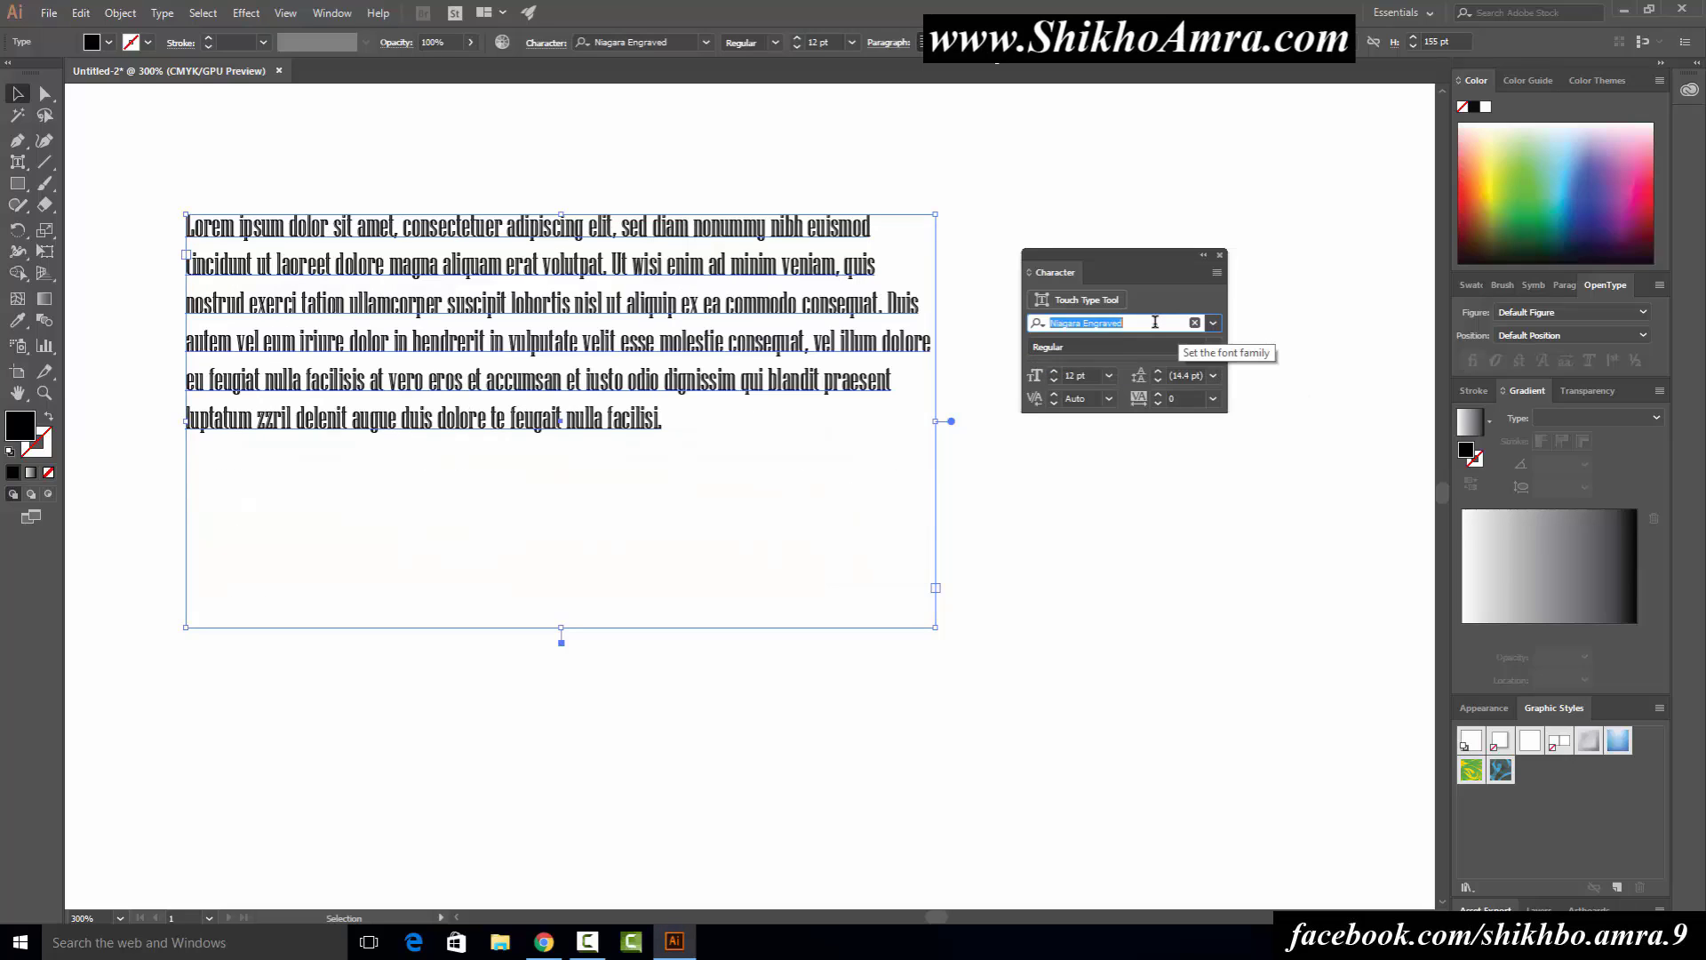
key(Down)
key(Up)
key(Up)
key(Up)
key(Up)
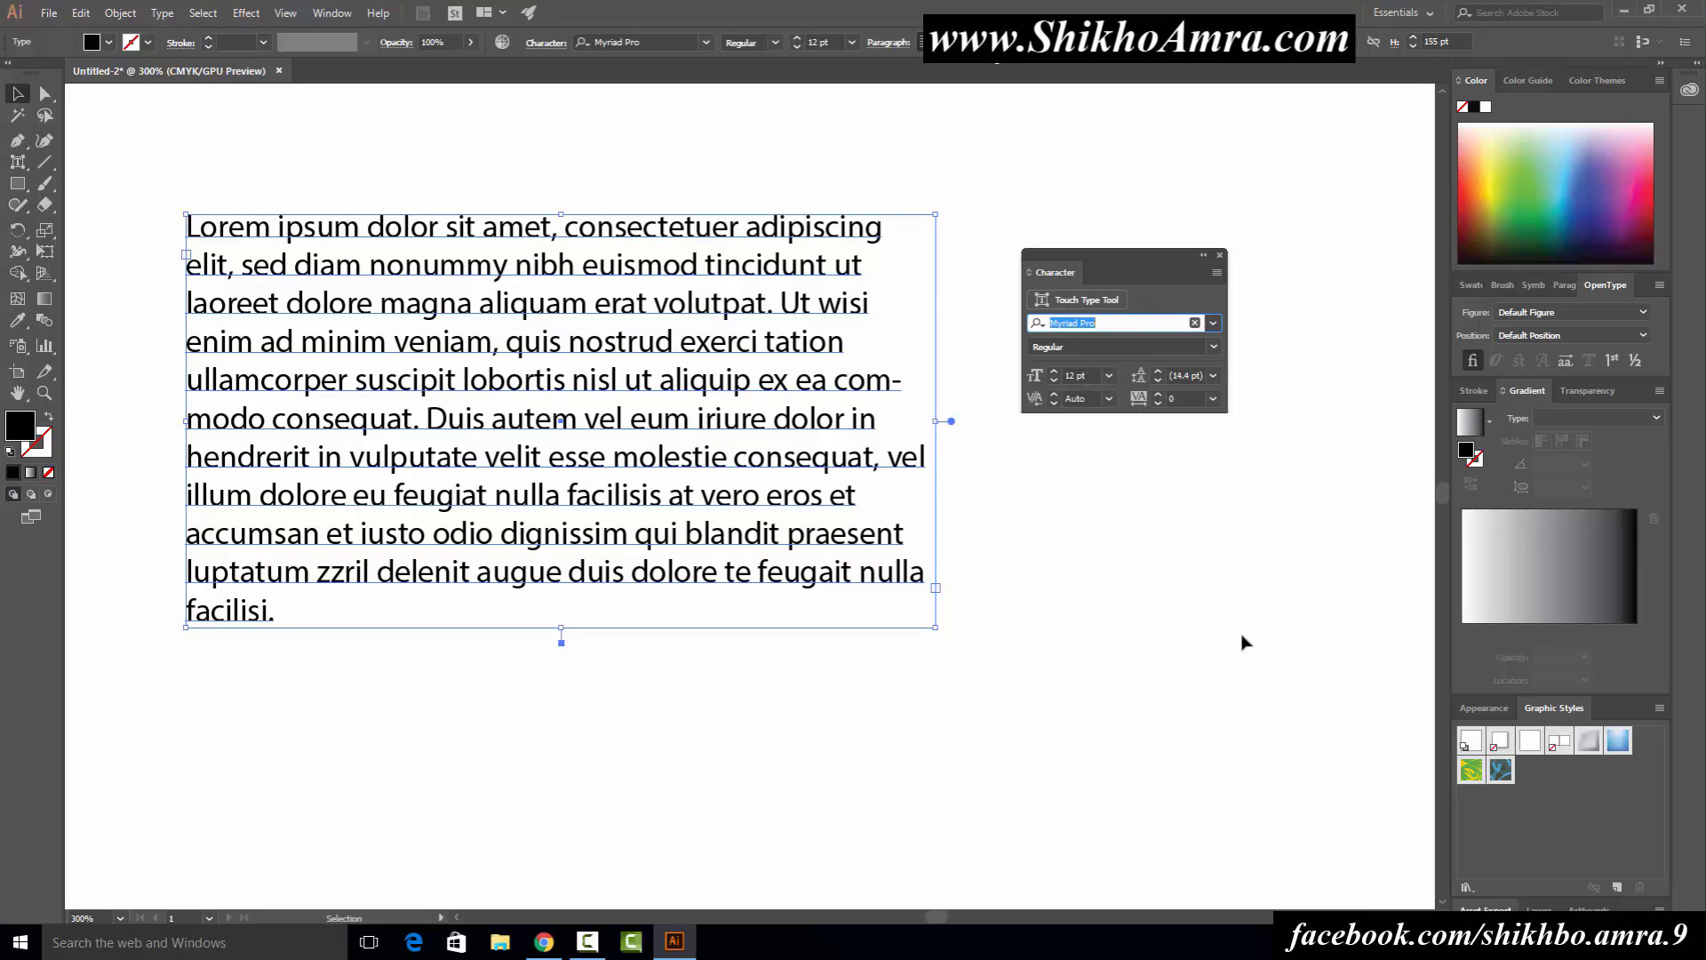
Step: Try 14, 10 and 18 pt font sizes before settling the paragraph at 8 pt
click(1095, 375)
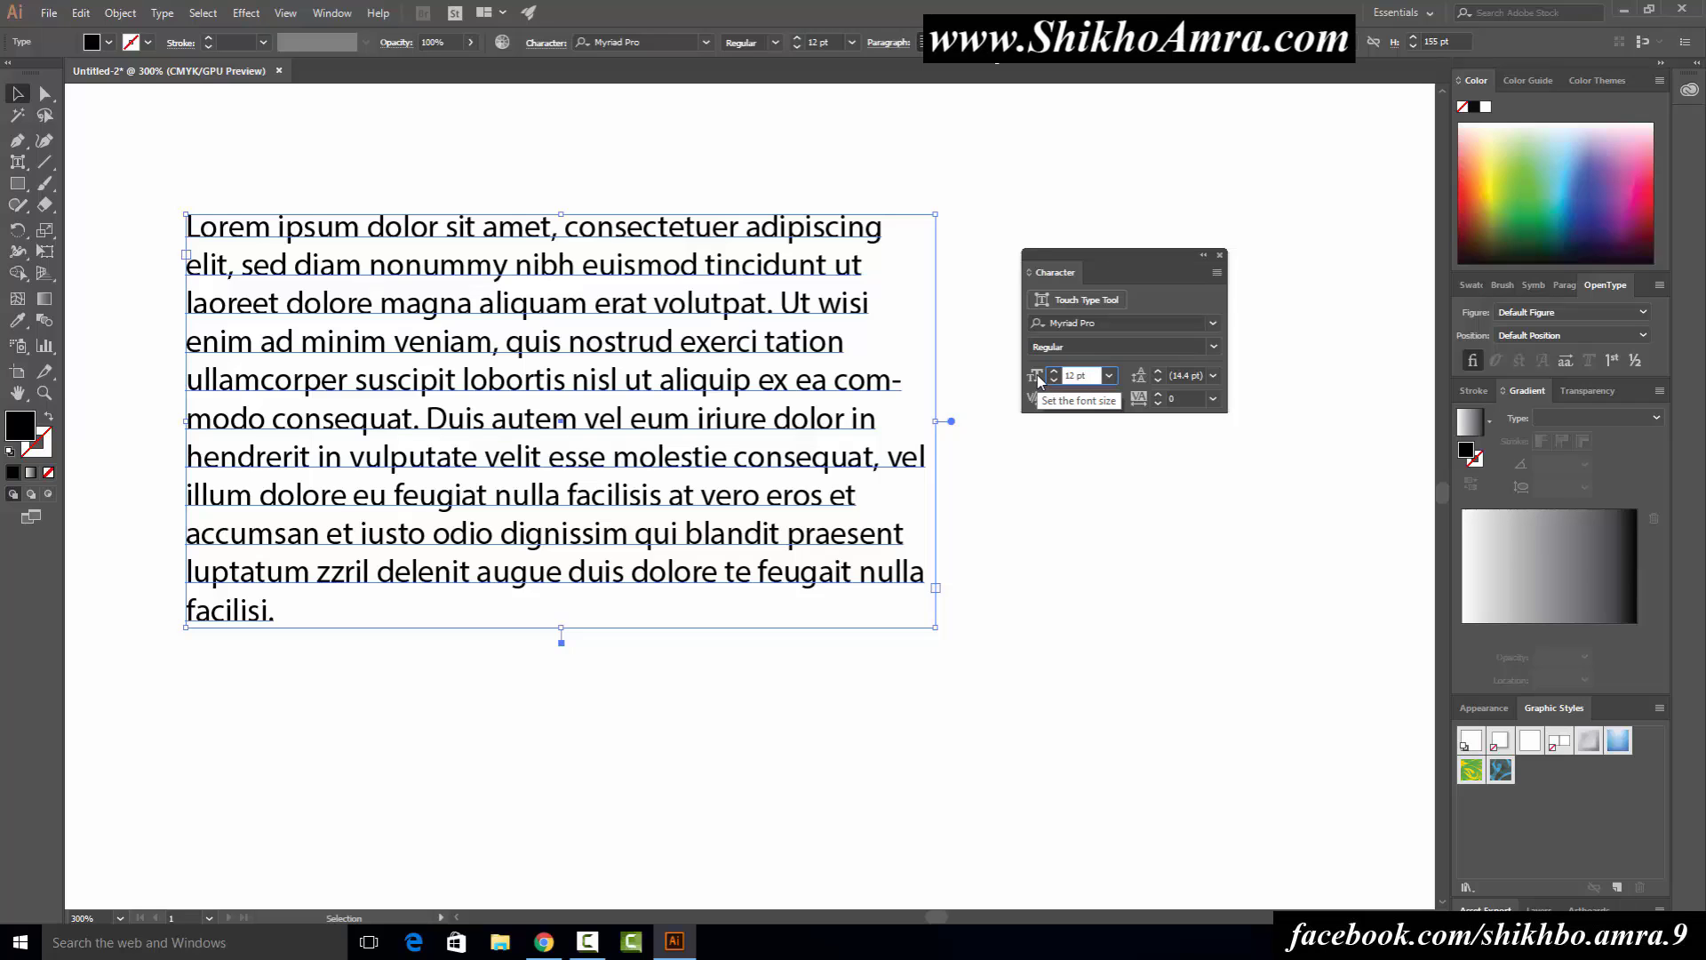
key(Up)
key(Up)
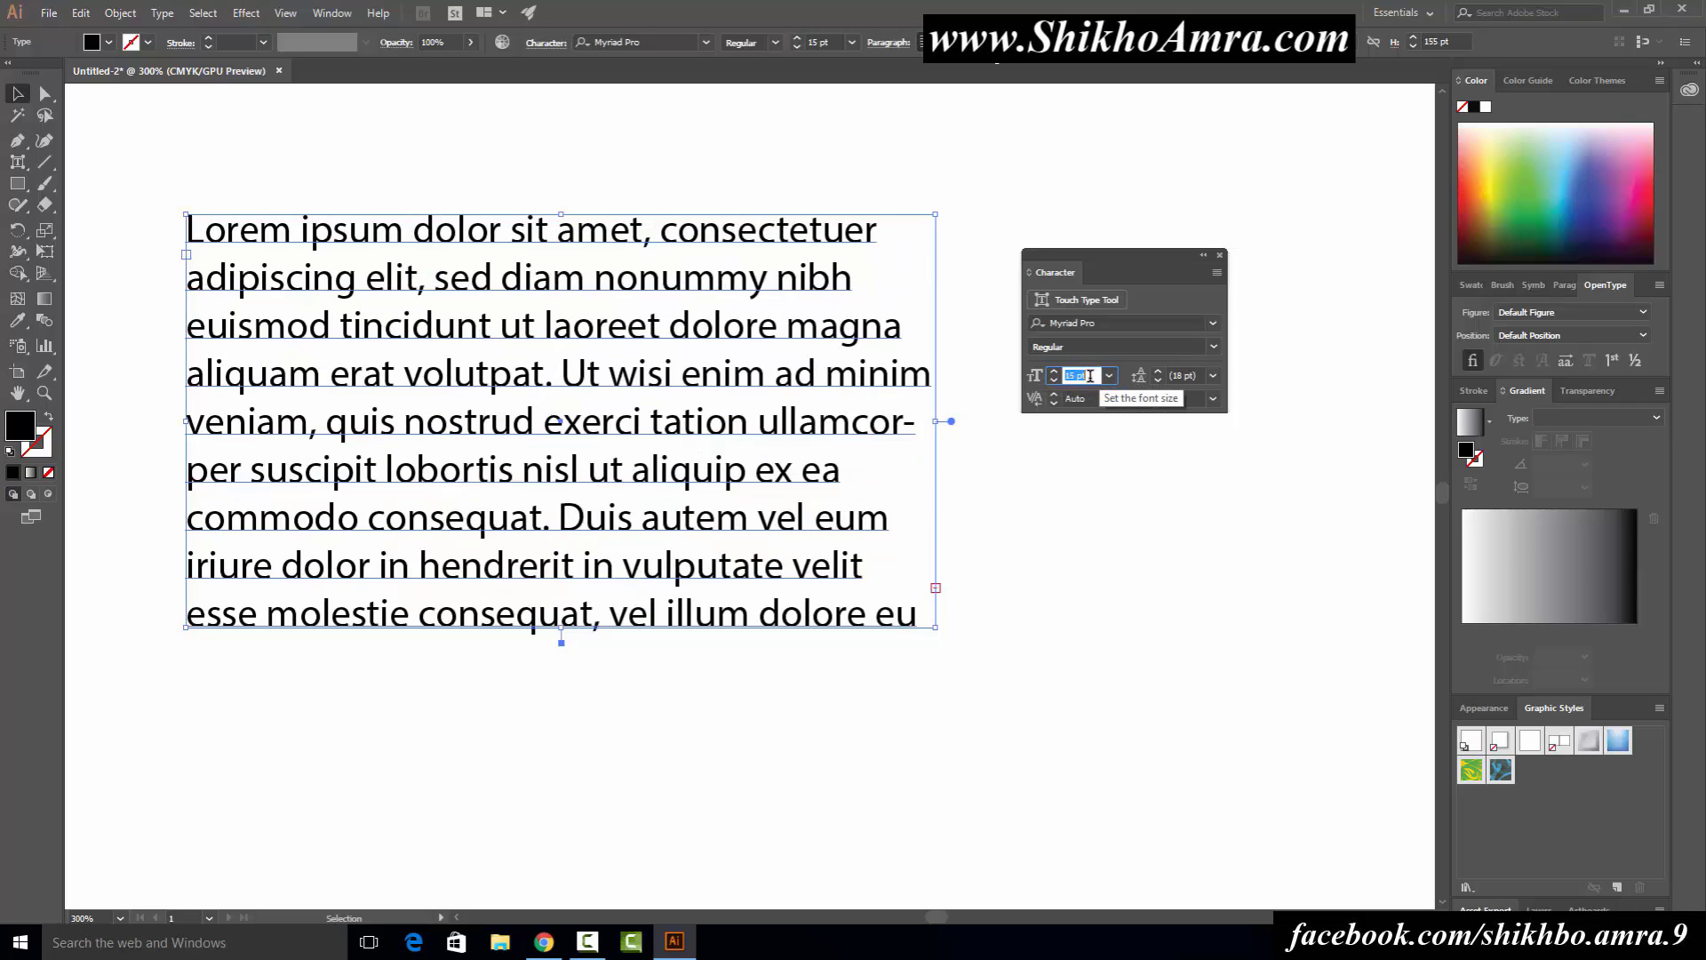
key(Down)
key(Down)
key(Down)
key(Down)
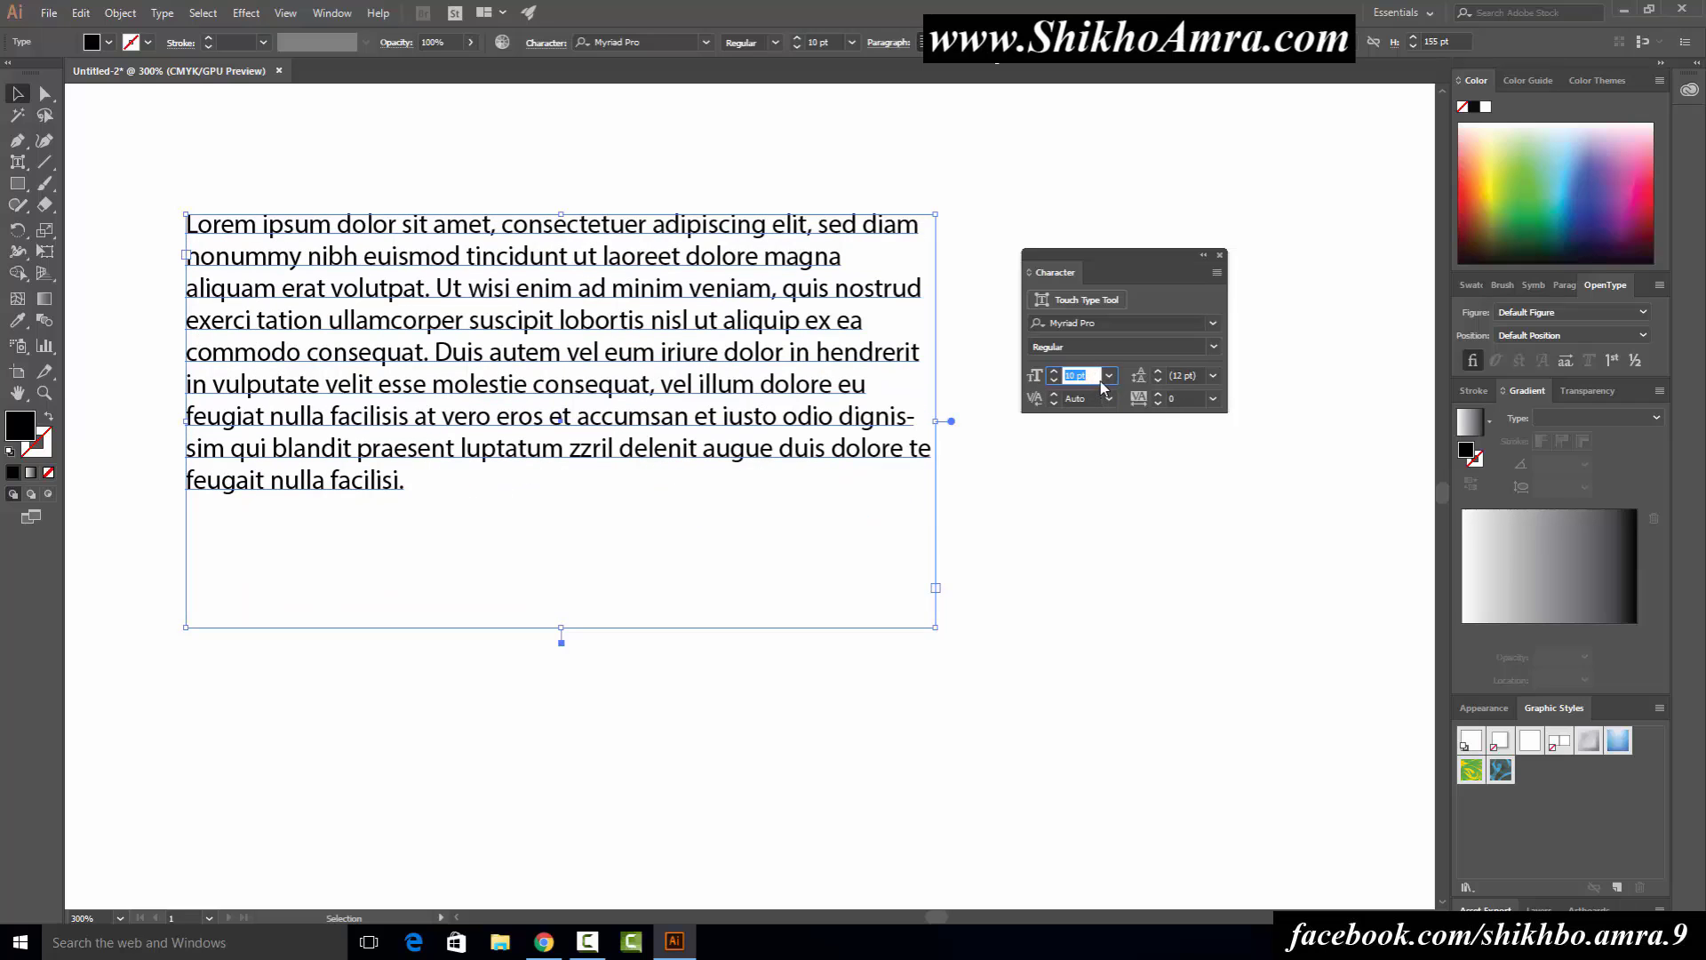
click(1108, 375)
click(1110, 378)
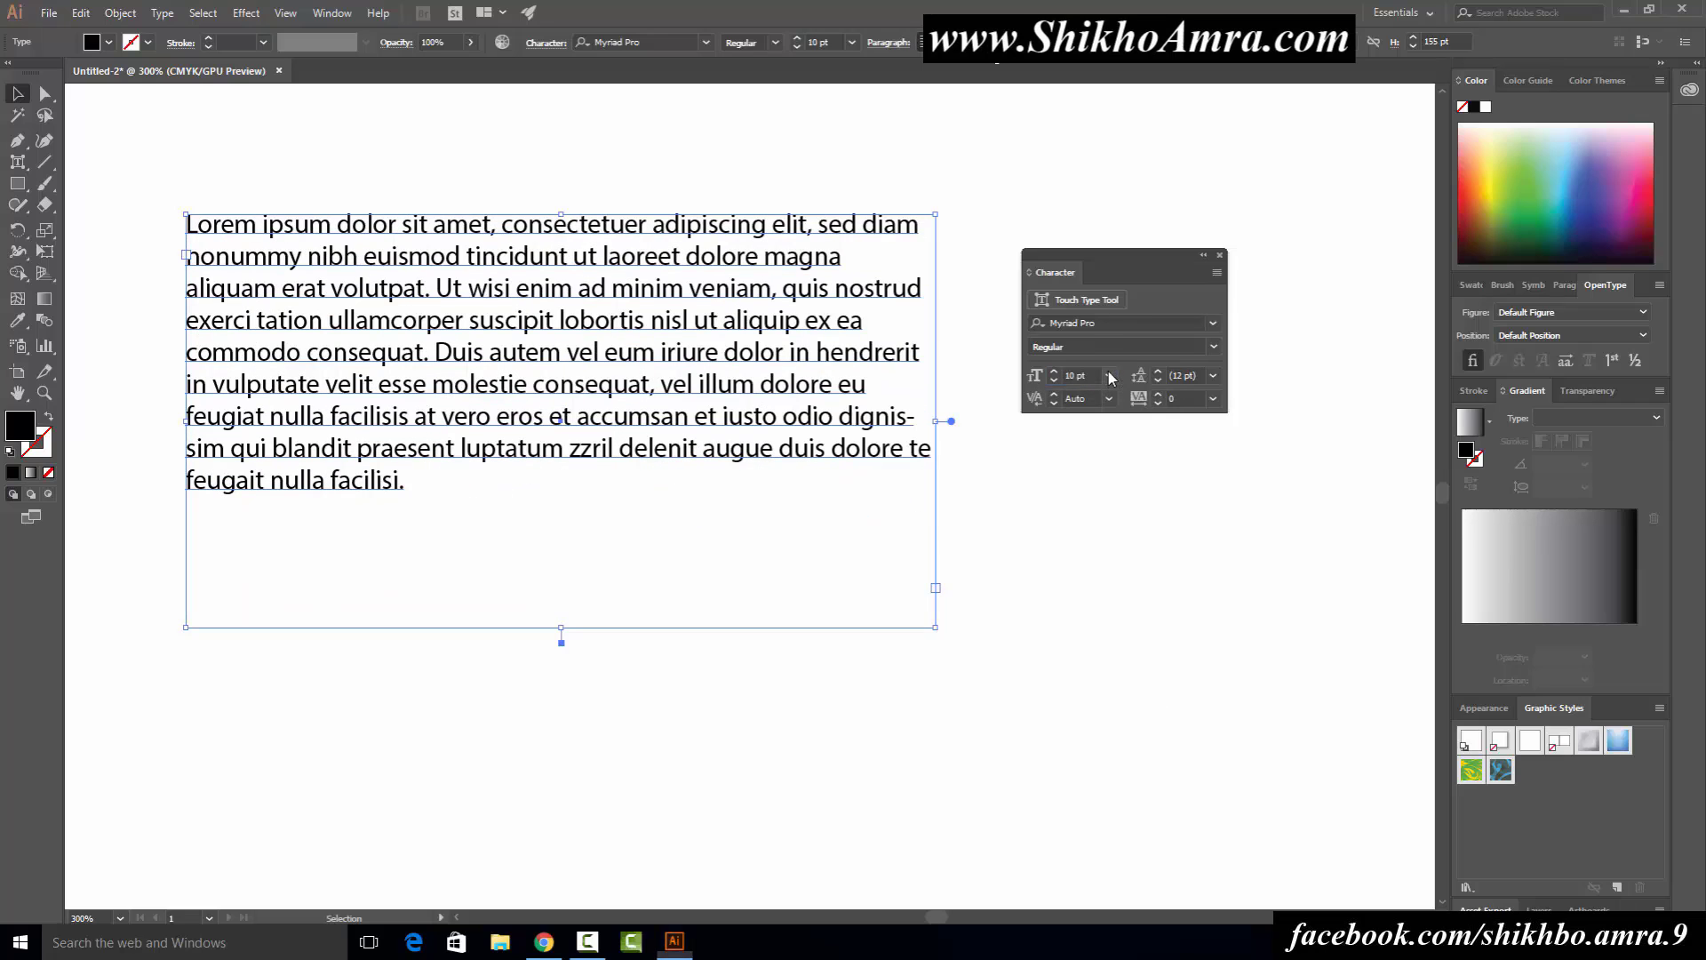
click(1131, 578)
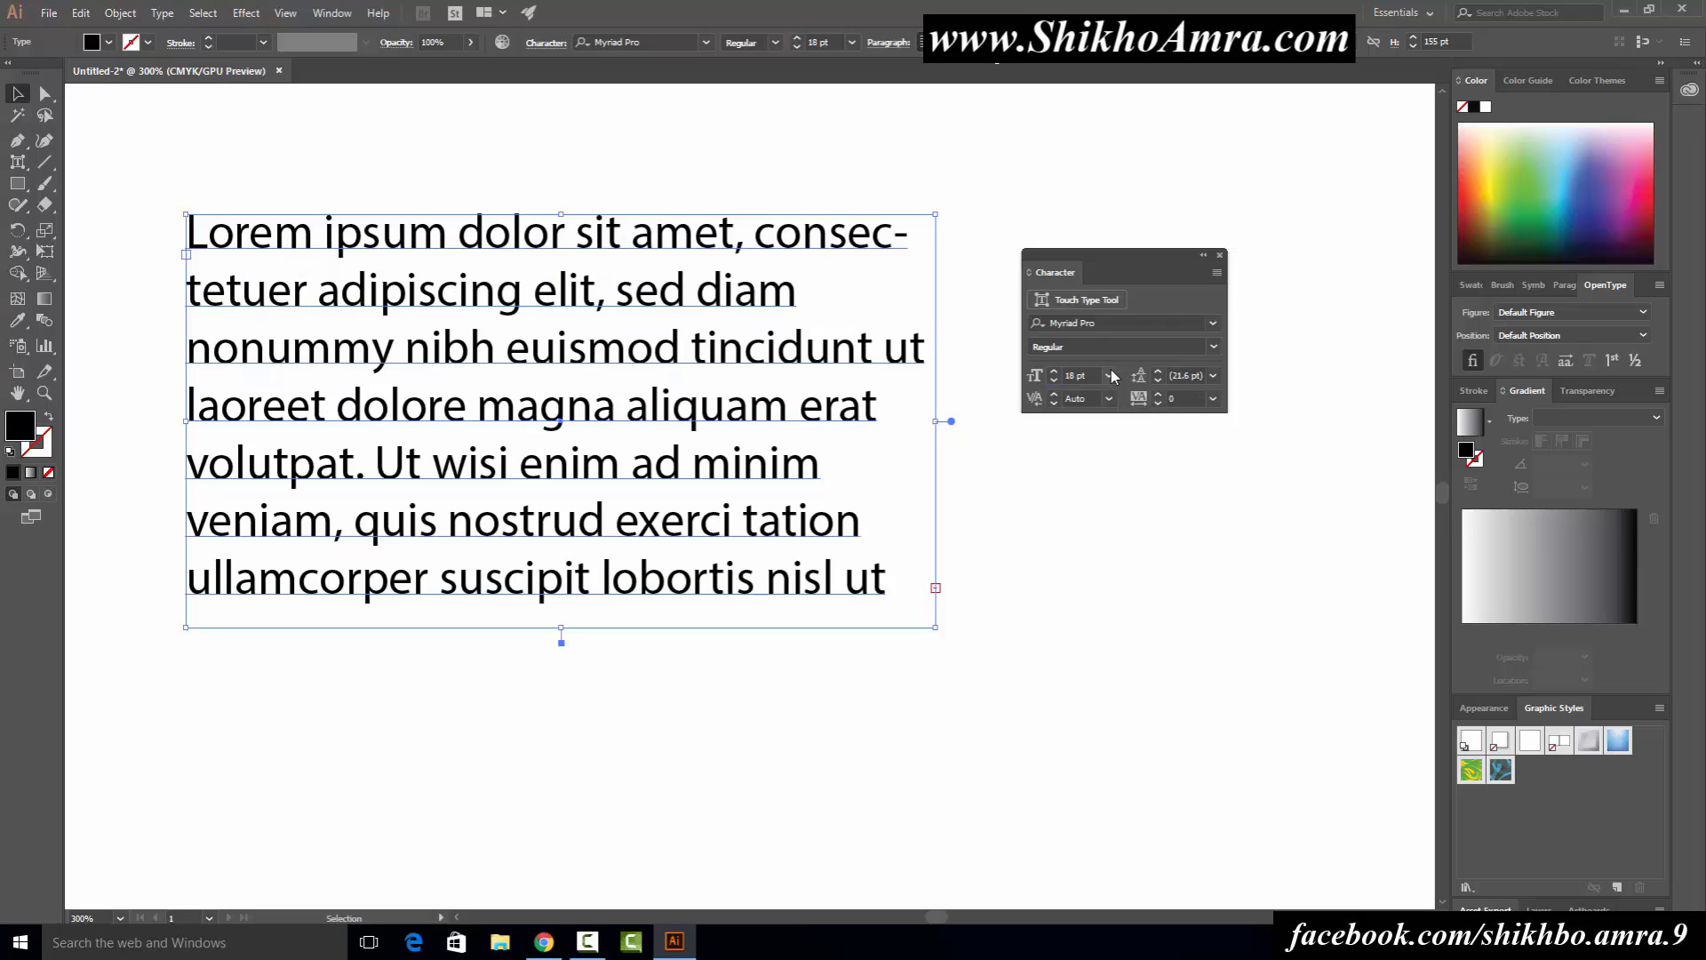
click(1112, 377)
click(1130, 459)
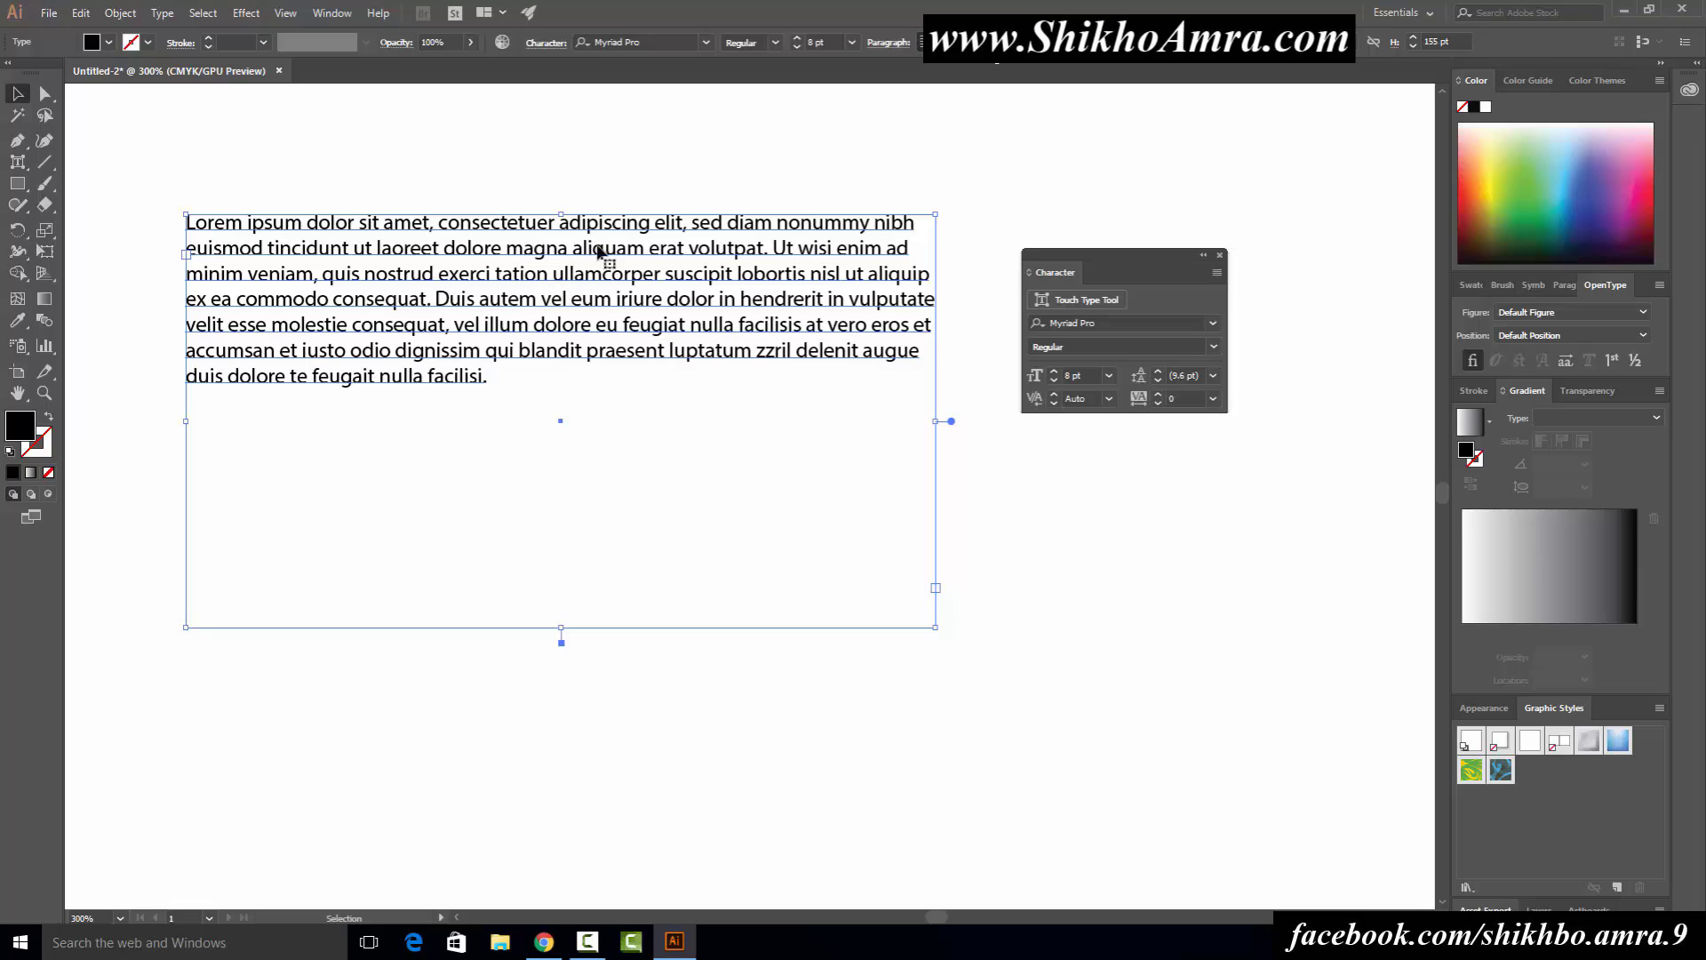
Step: Reselect the paragraph and try leading values from 15 pt down to 9 pt
scroll(290, 169, up, 2)
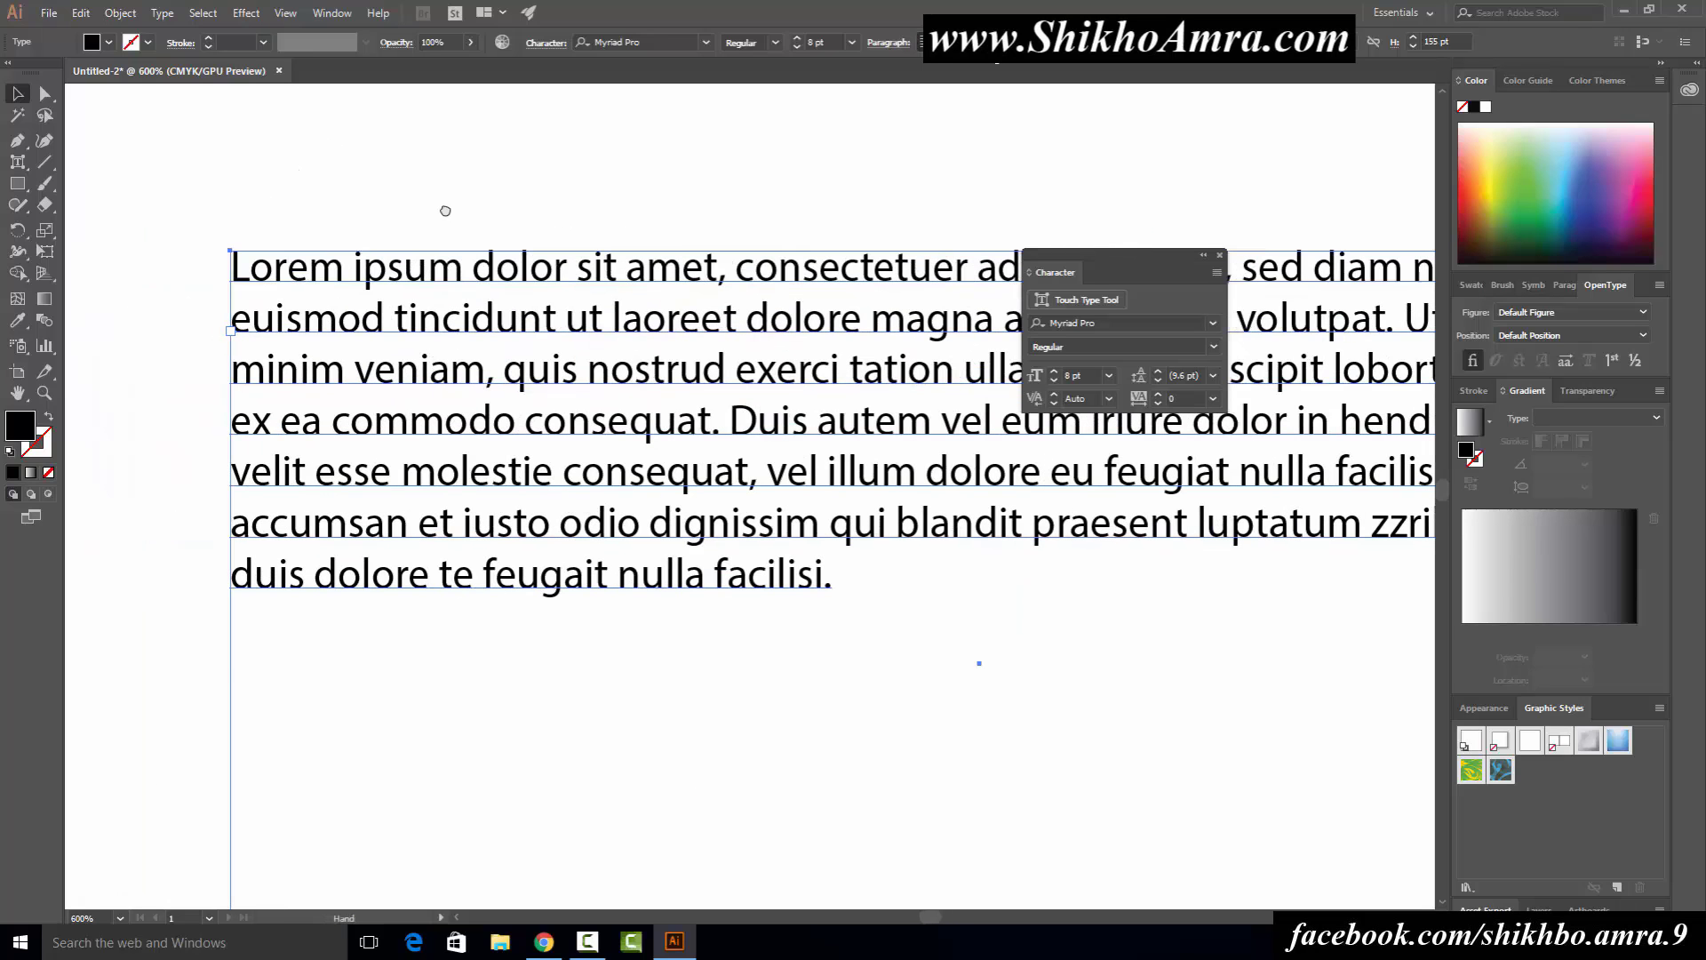
click(373, 169)
drag(279, 187, 439, 639)
click(1189, 375)
text(15)
key(Return)
key(Up)
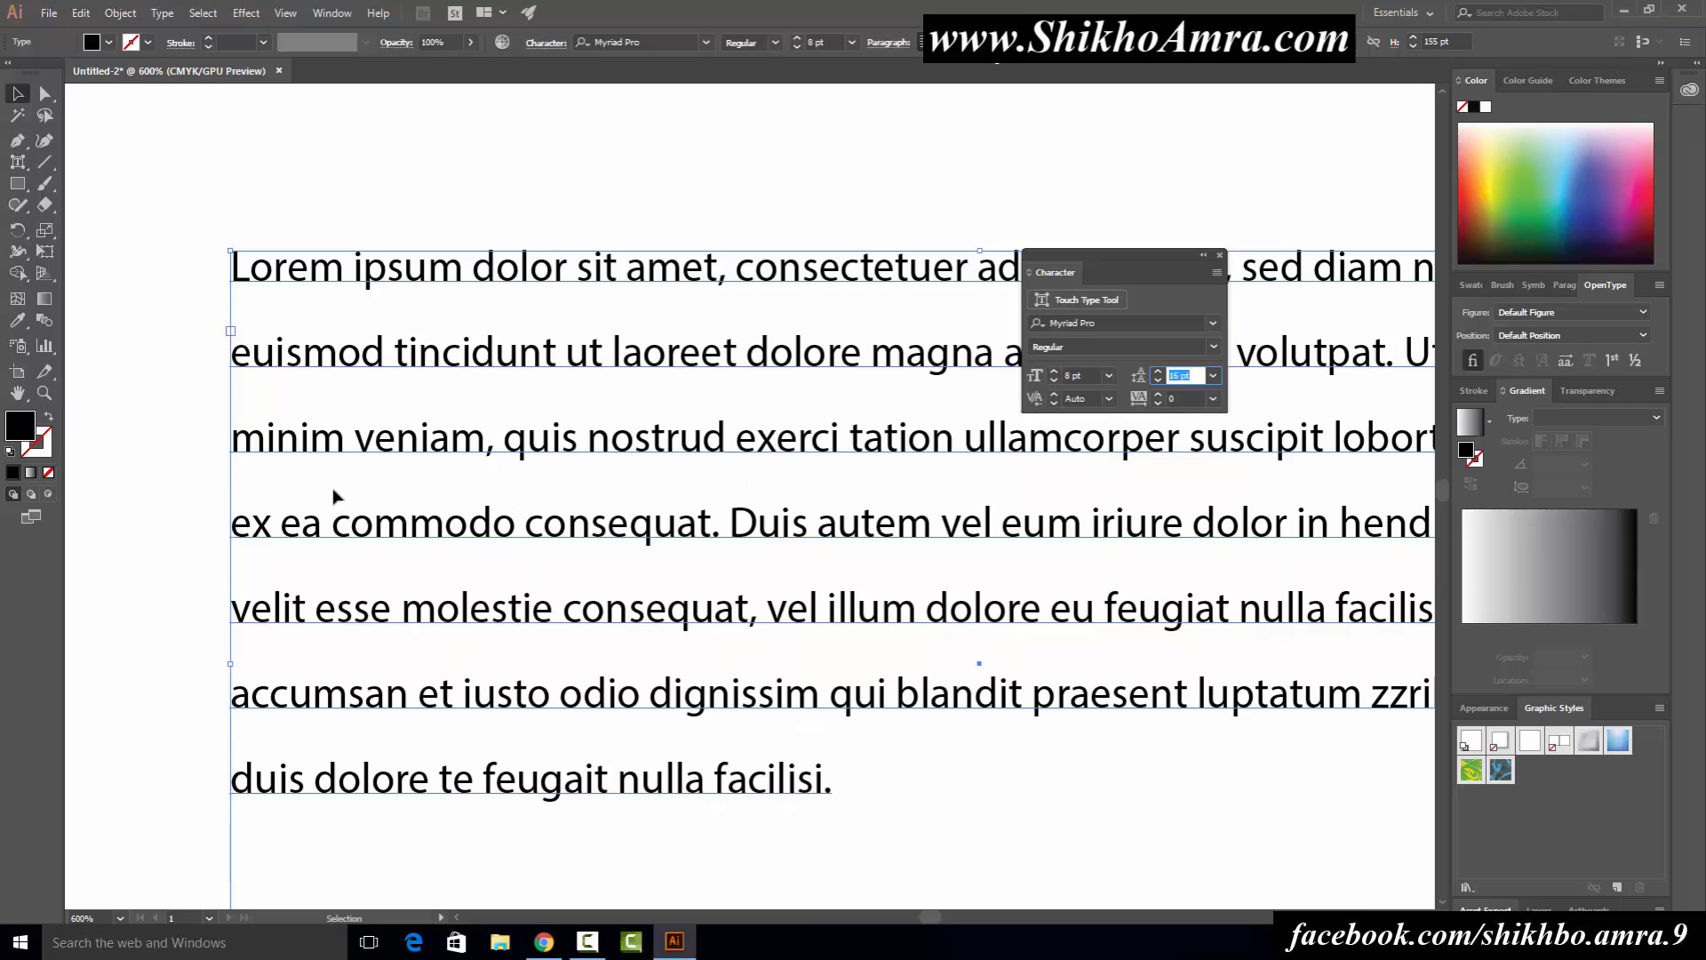
key(Down)
key(Down)
key(Down)
key(Down)
key(Down)
key(Down)
key(Down)
key(Down)
key(Down)
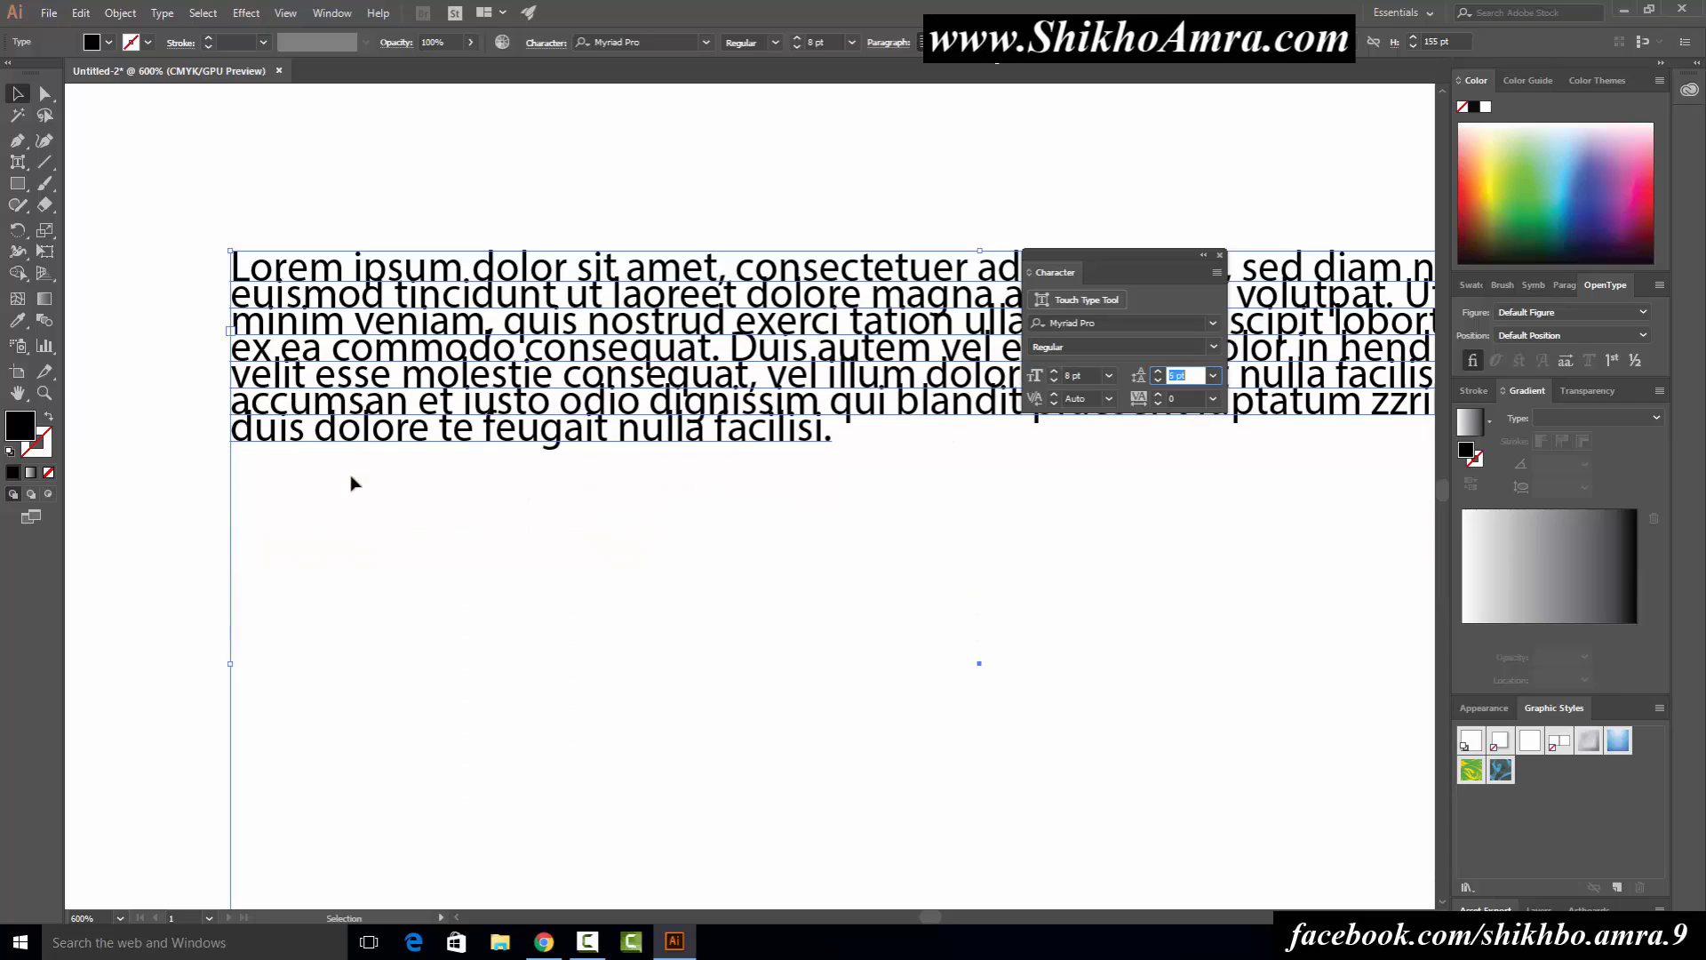
key(Down)
key(Down)
key(Up)
key(Up)
key(Up)
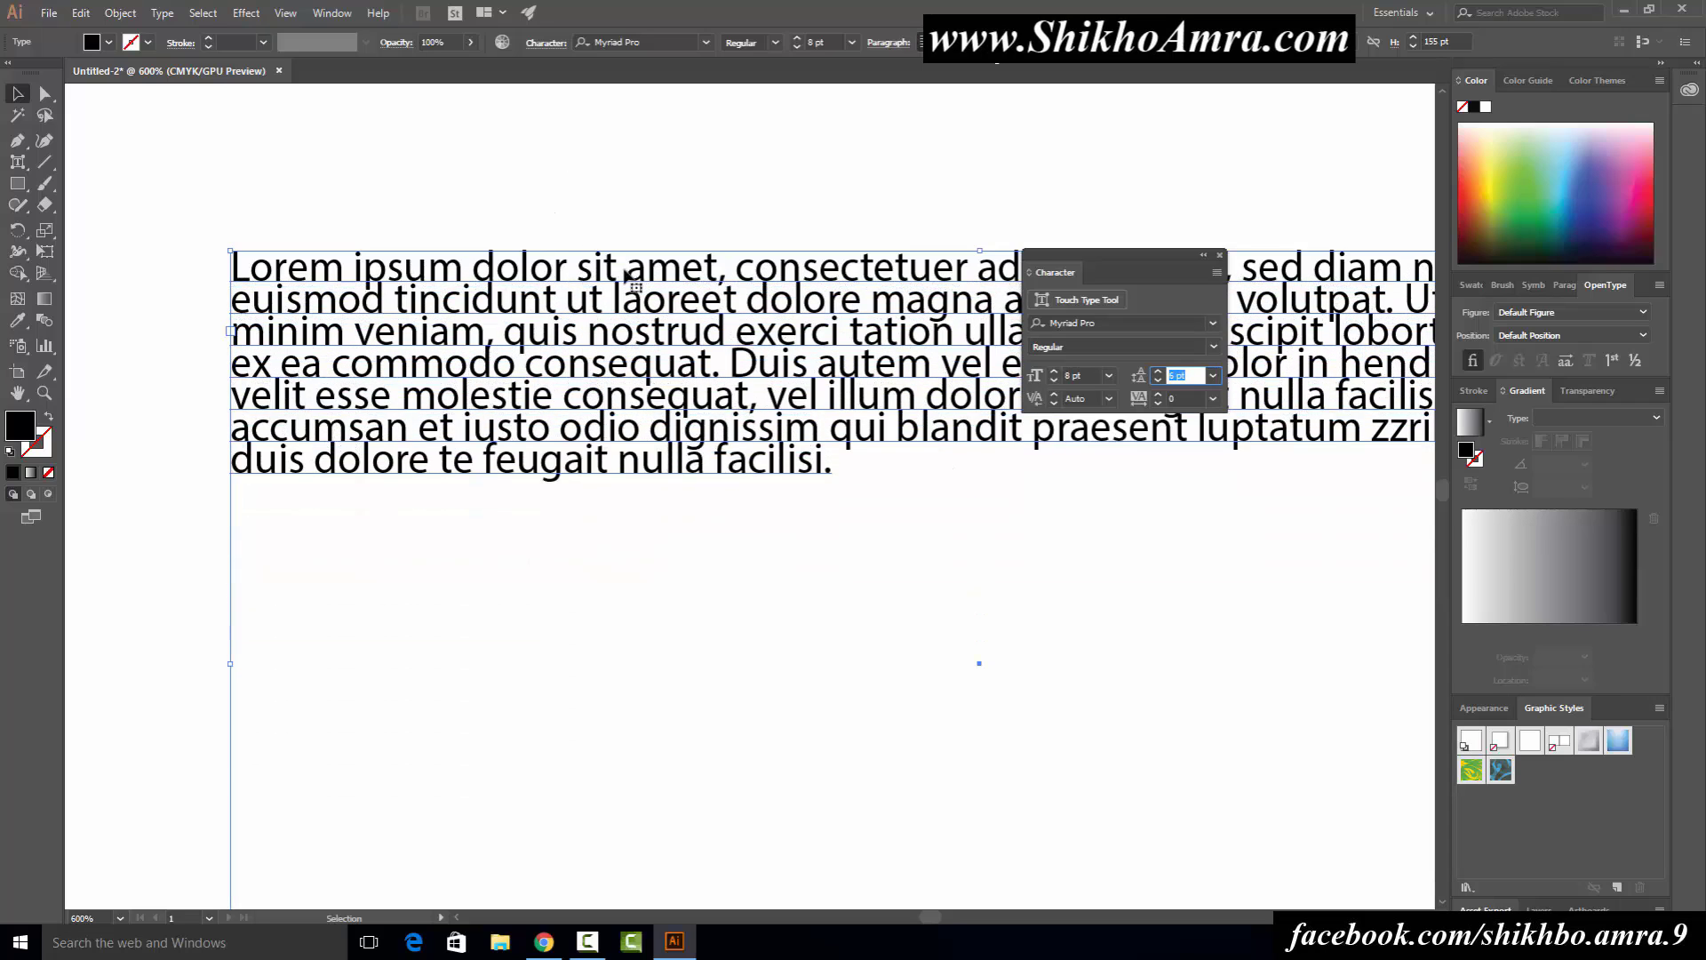
key(Up)
key(Up)
key(Up)
key(Up)
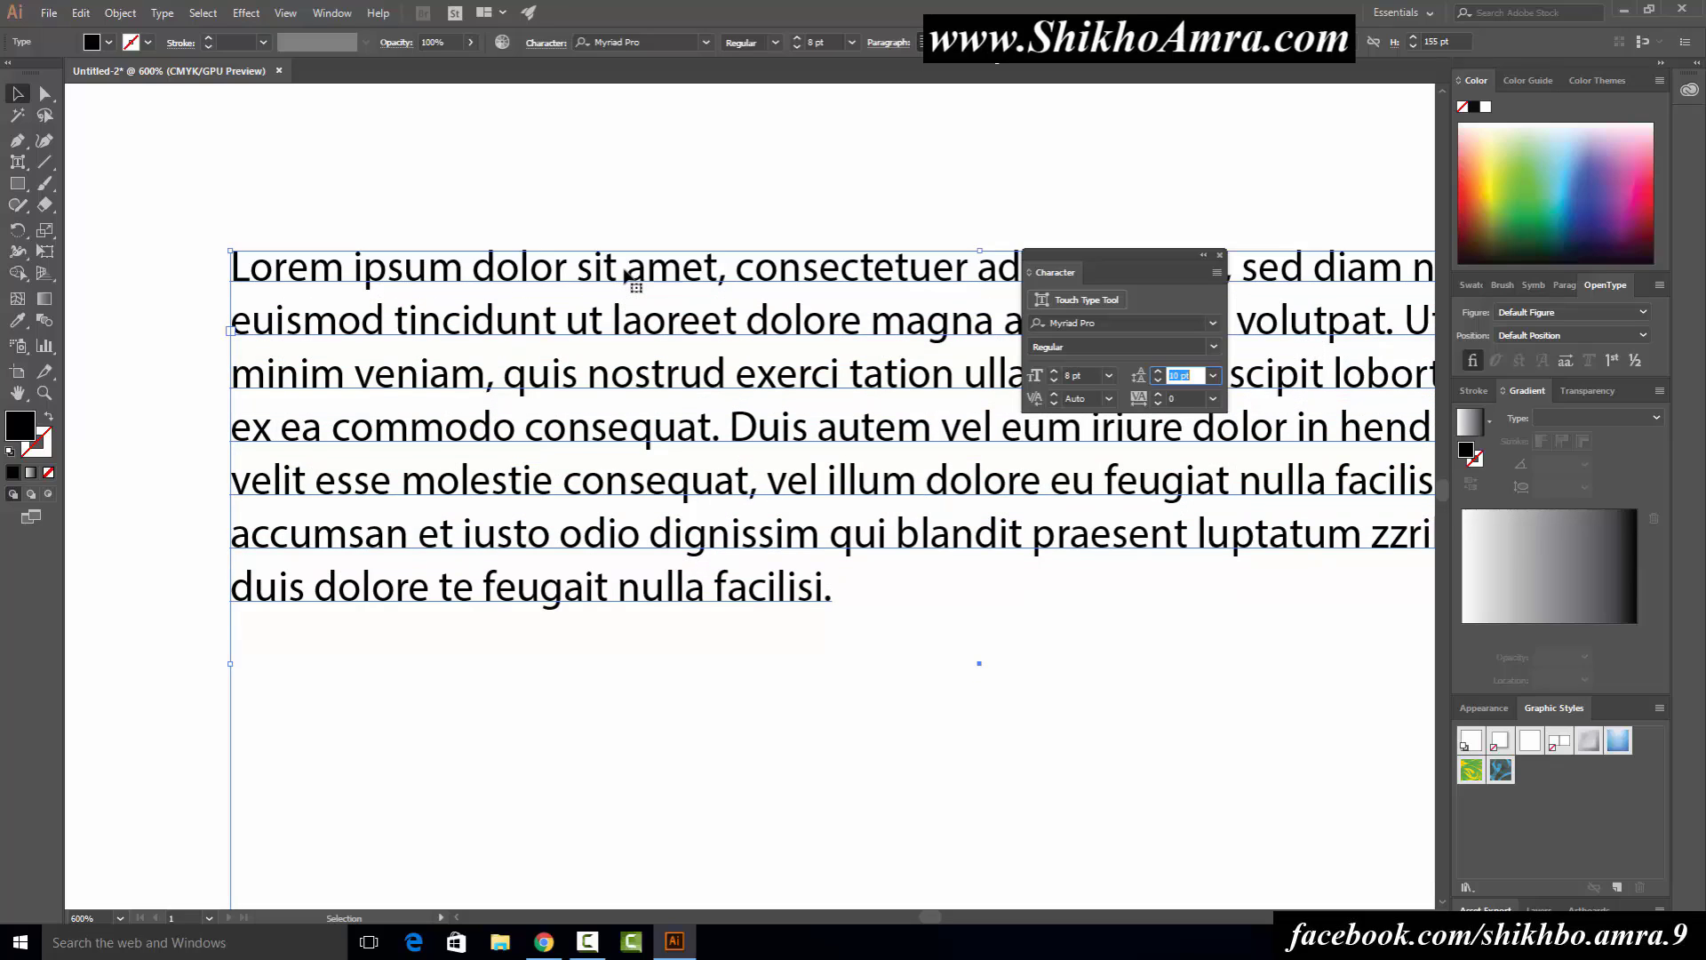
key(Down)
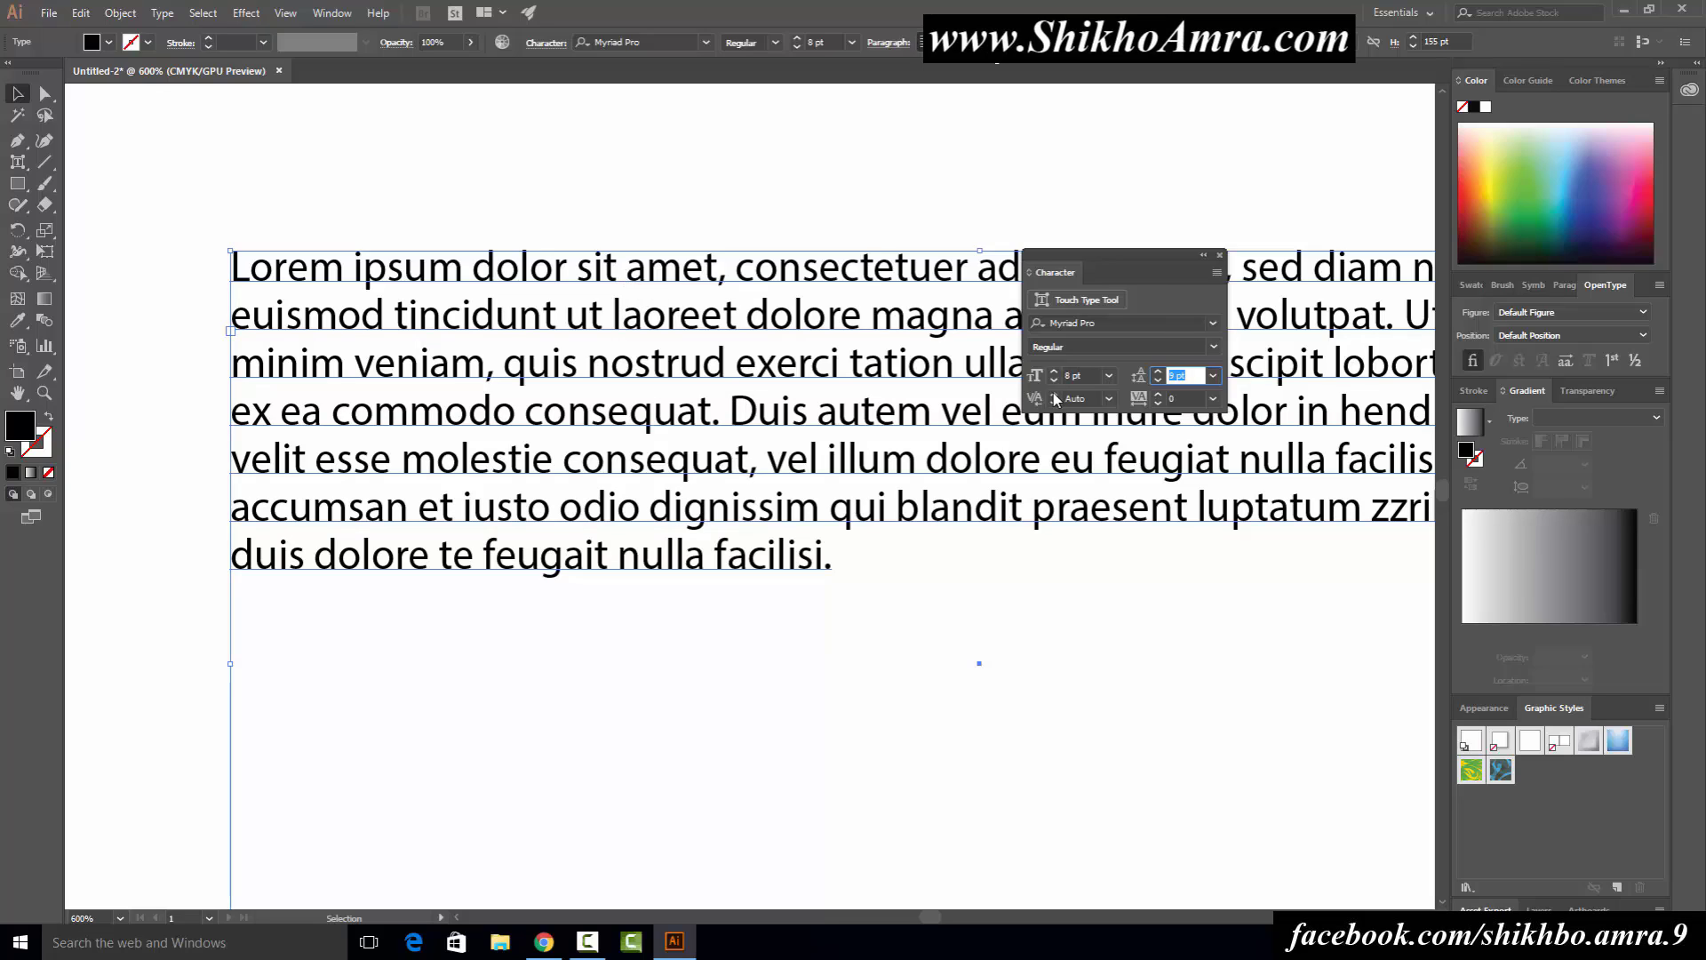
key(Return)
Step: Set the paragraph's font size to 10 pt
click(1078, 374)
text(10)
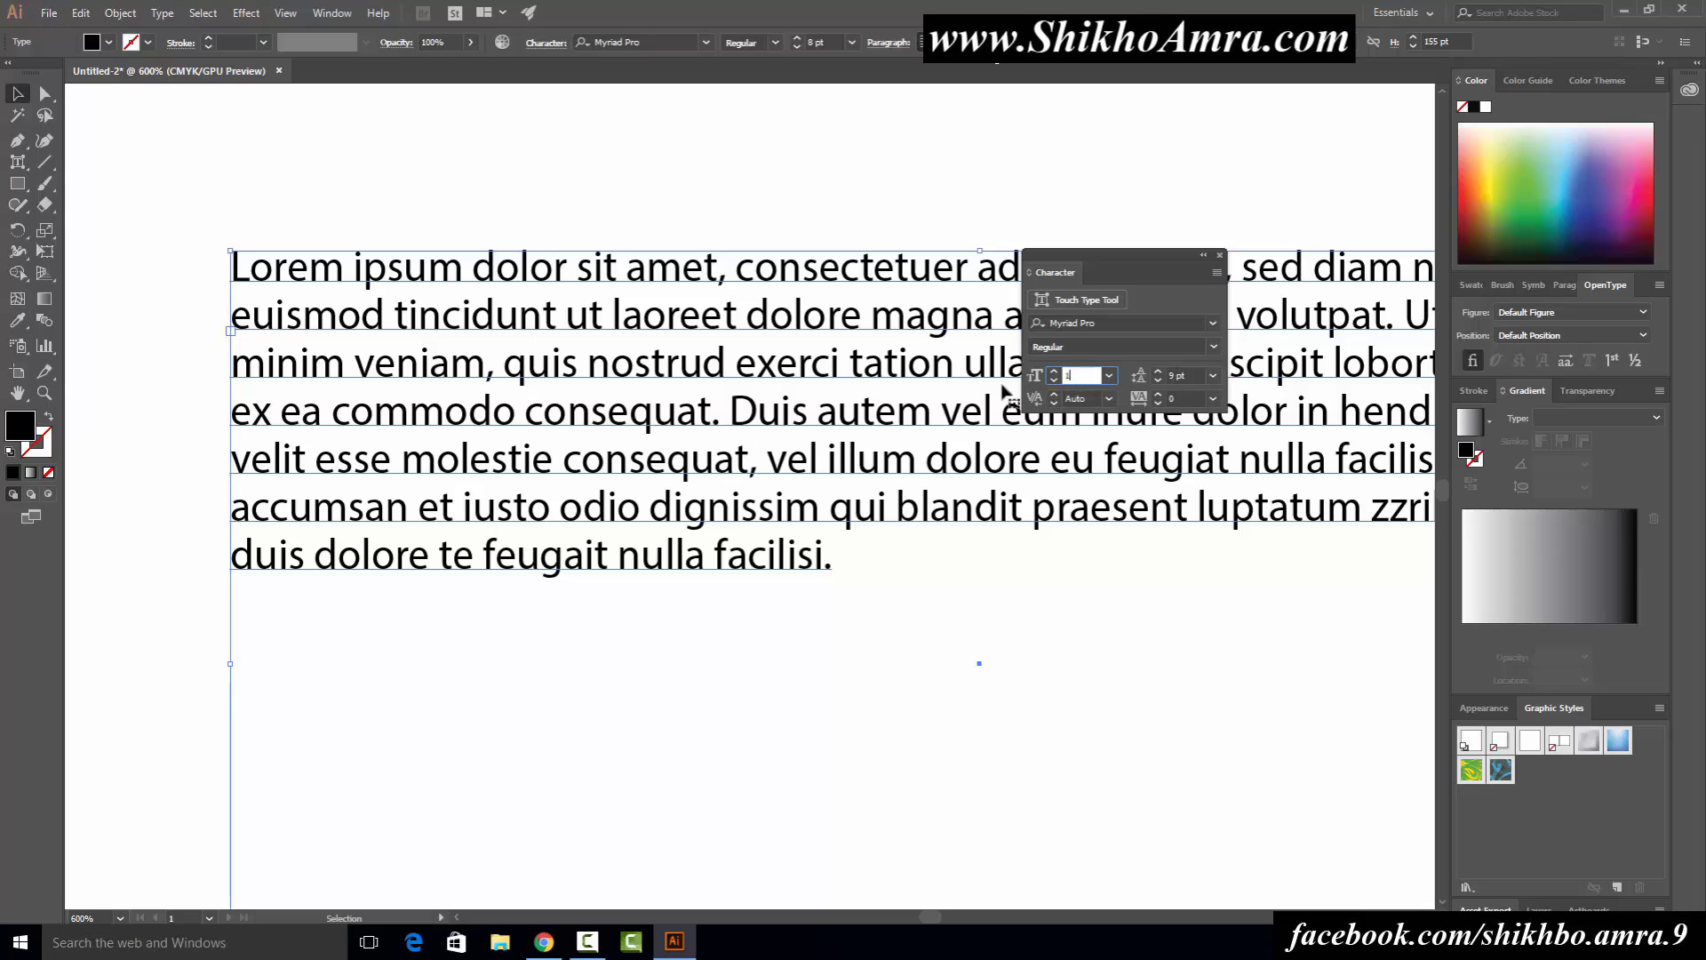
key(Tab)
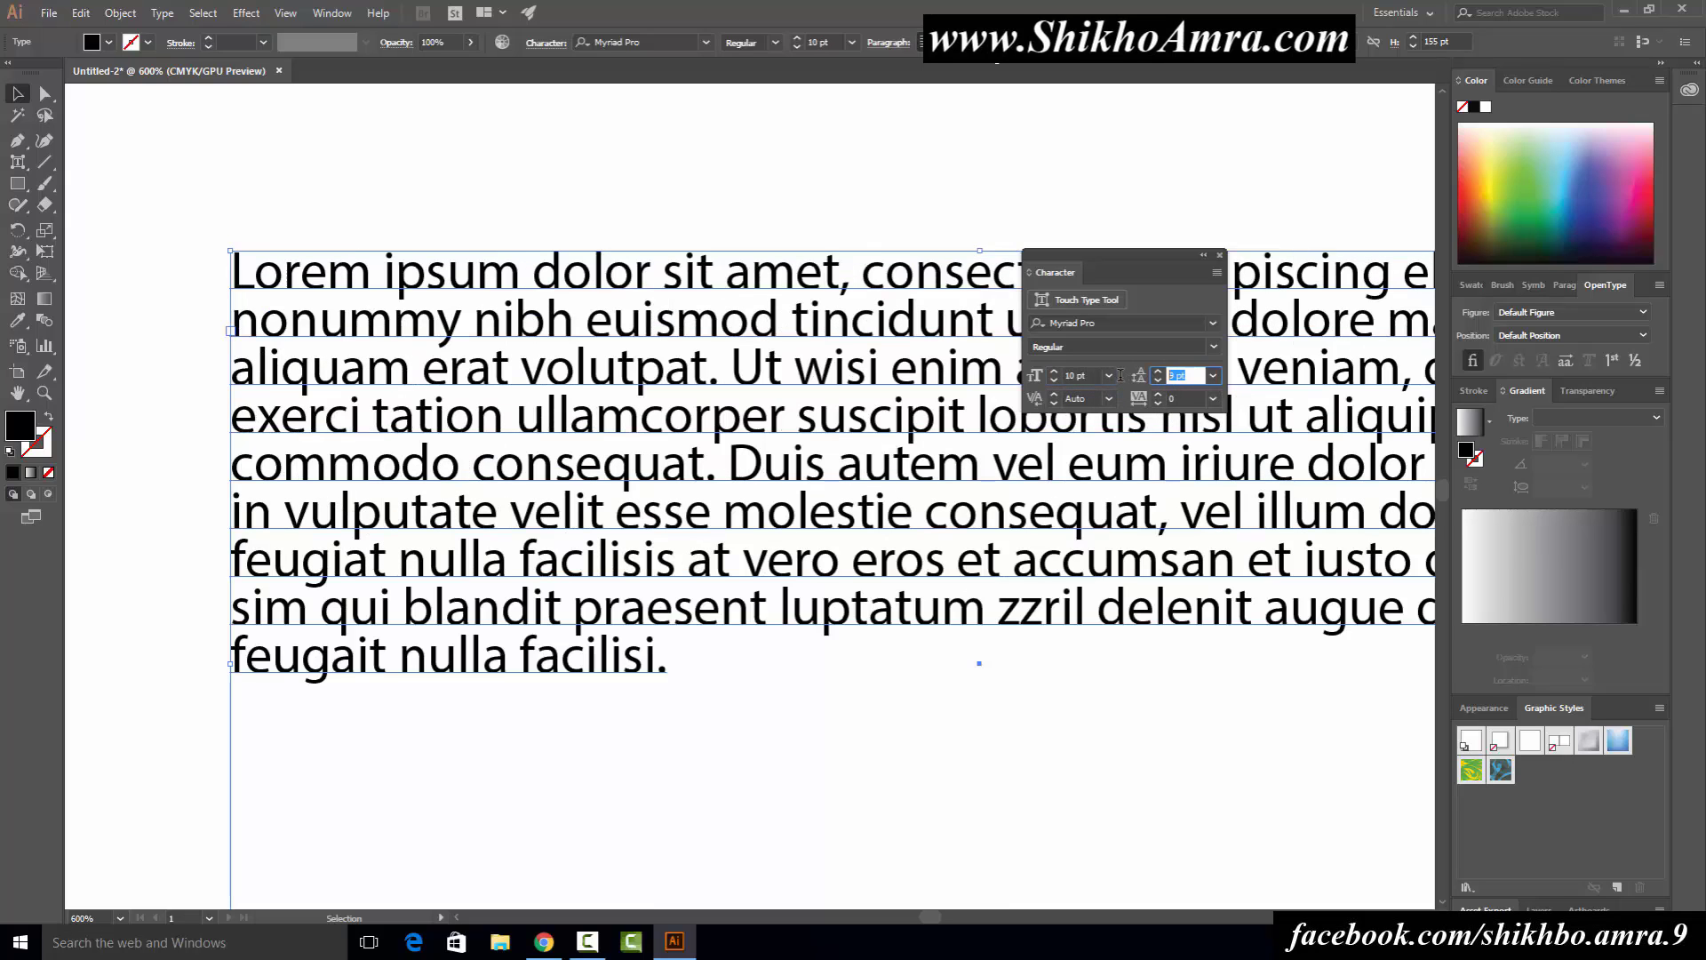
key(Return)
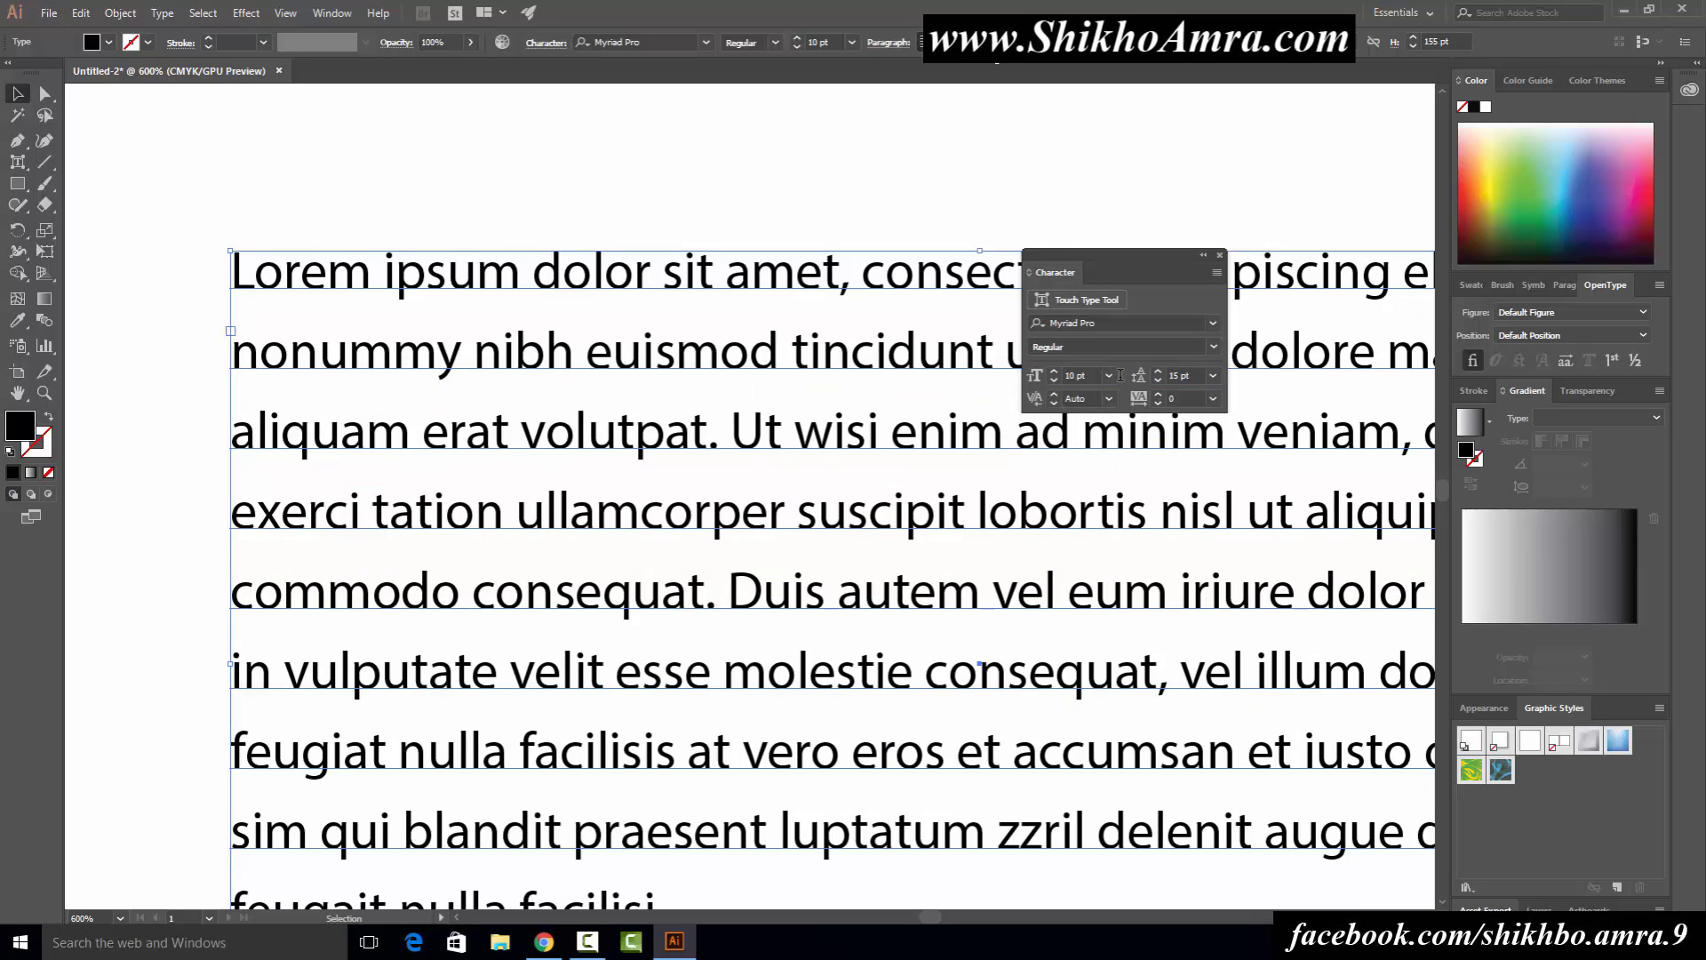
Step: Settle the paragraph leading at 13 pt after briefly trying 10 pt
click(1197, 378)
text(13)
key(Return)
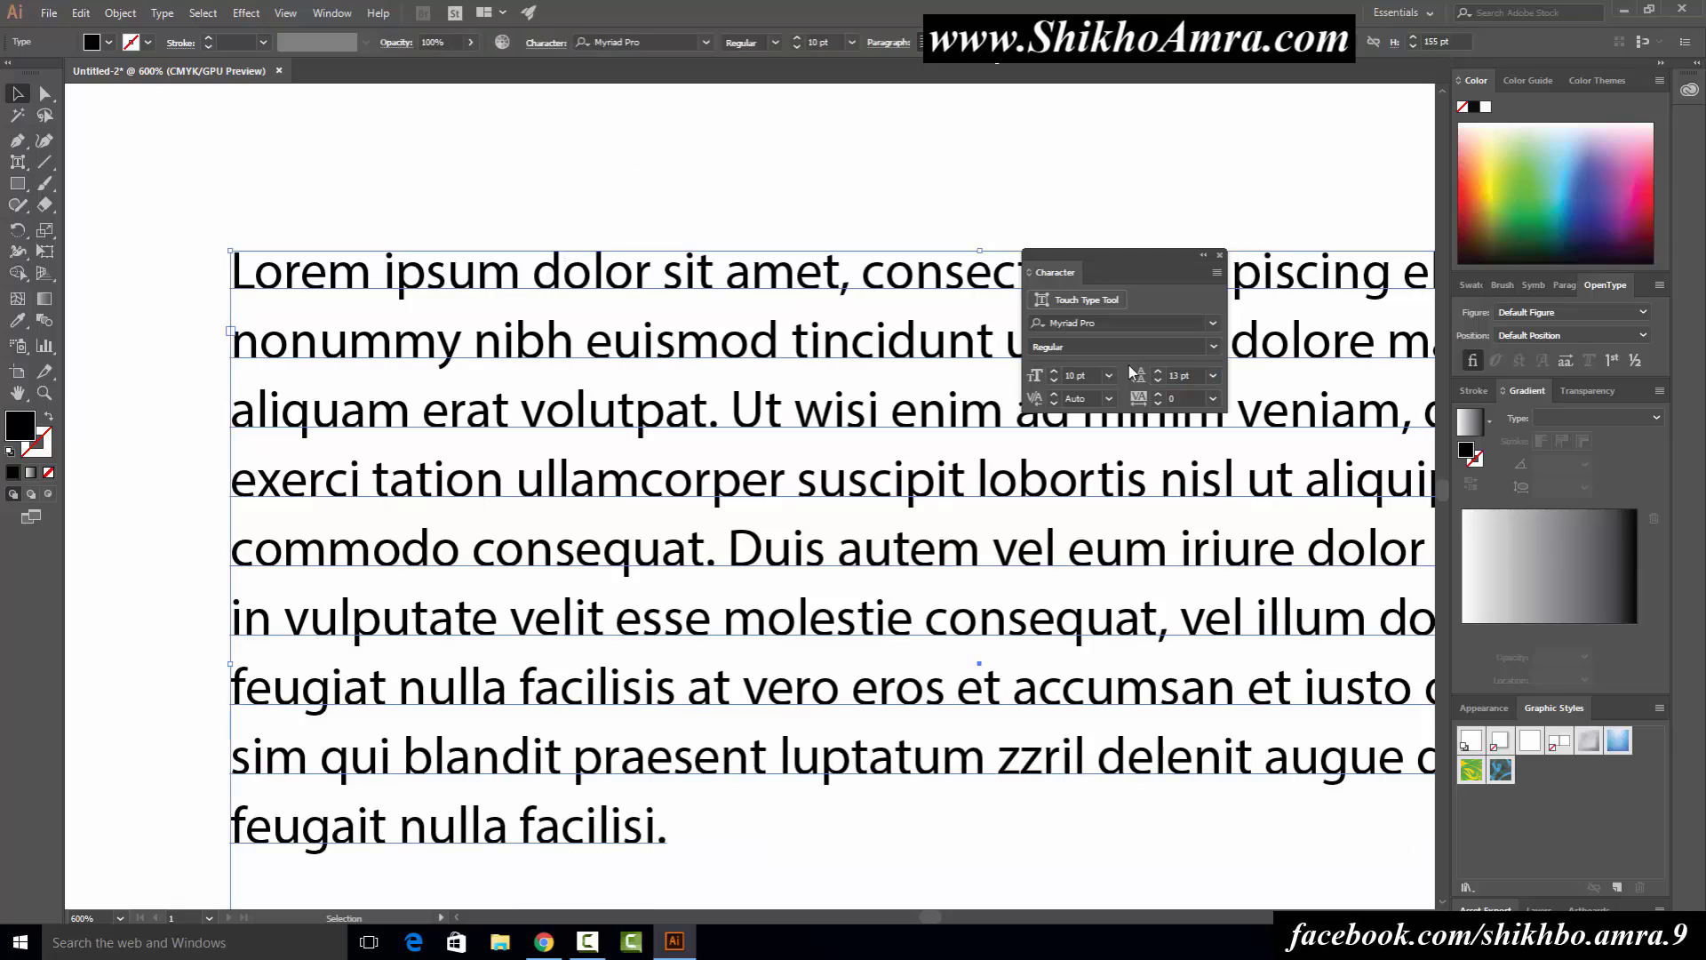
click(1186, 375)
text(10)
key(Return)
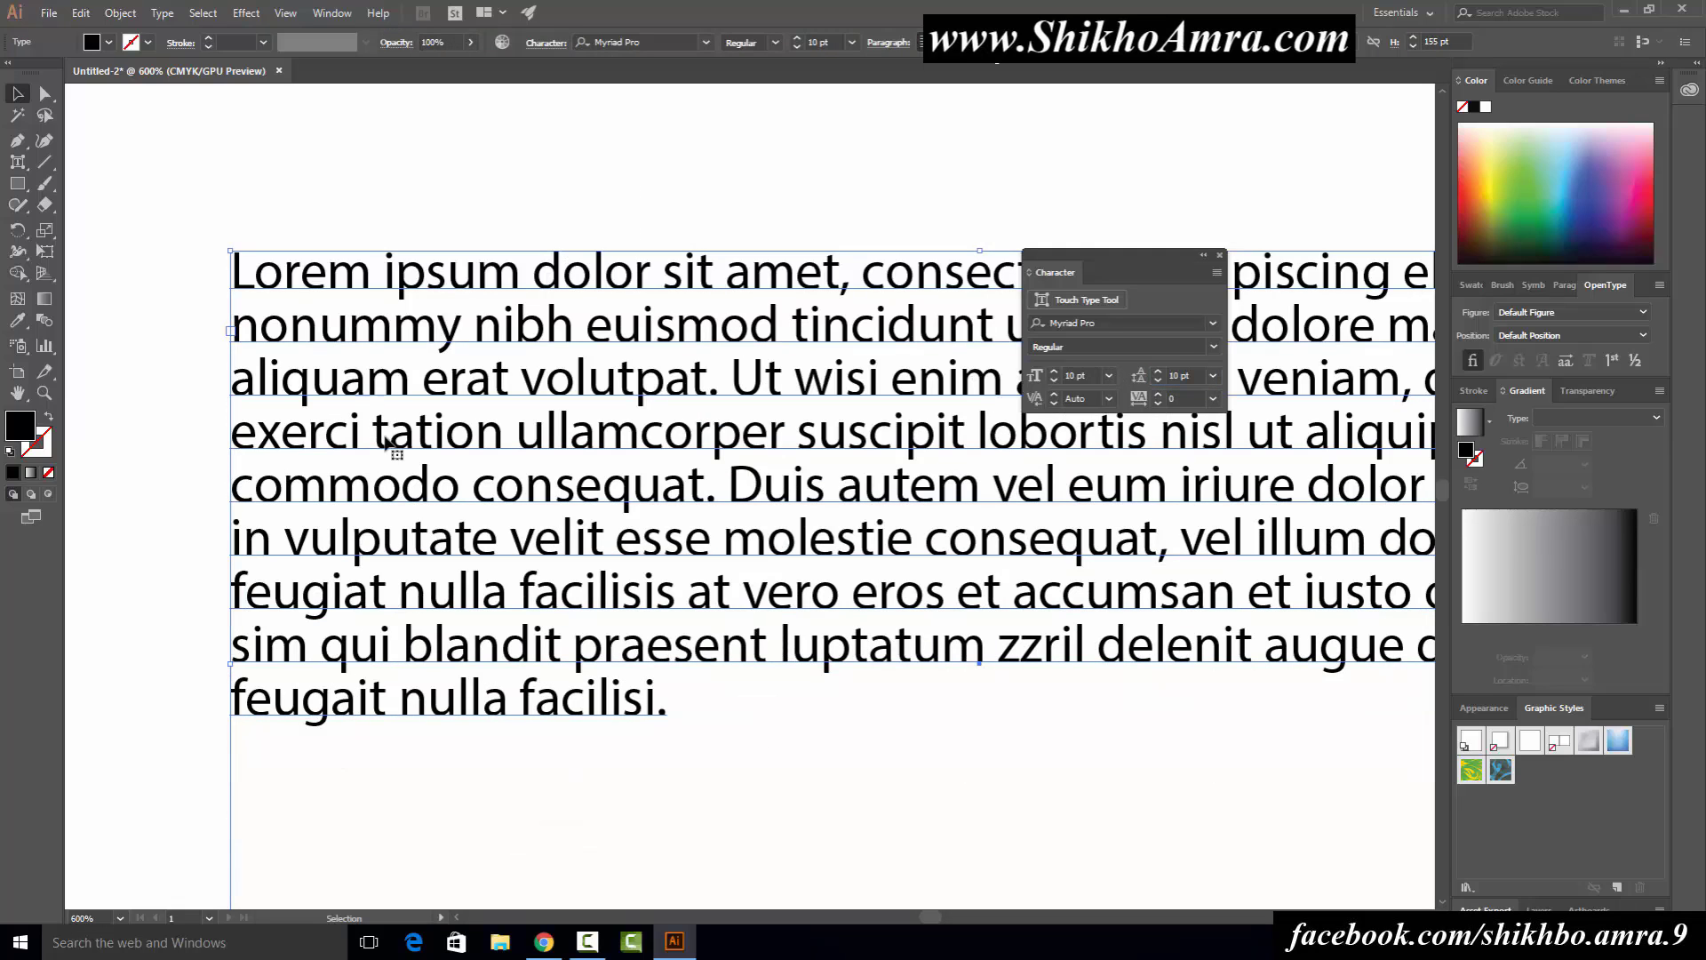
click(1192, 375)
text(13)
key(Return)
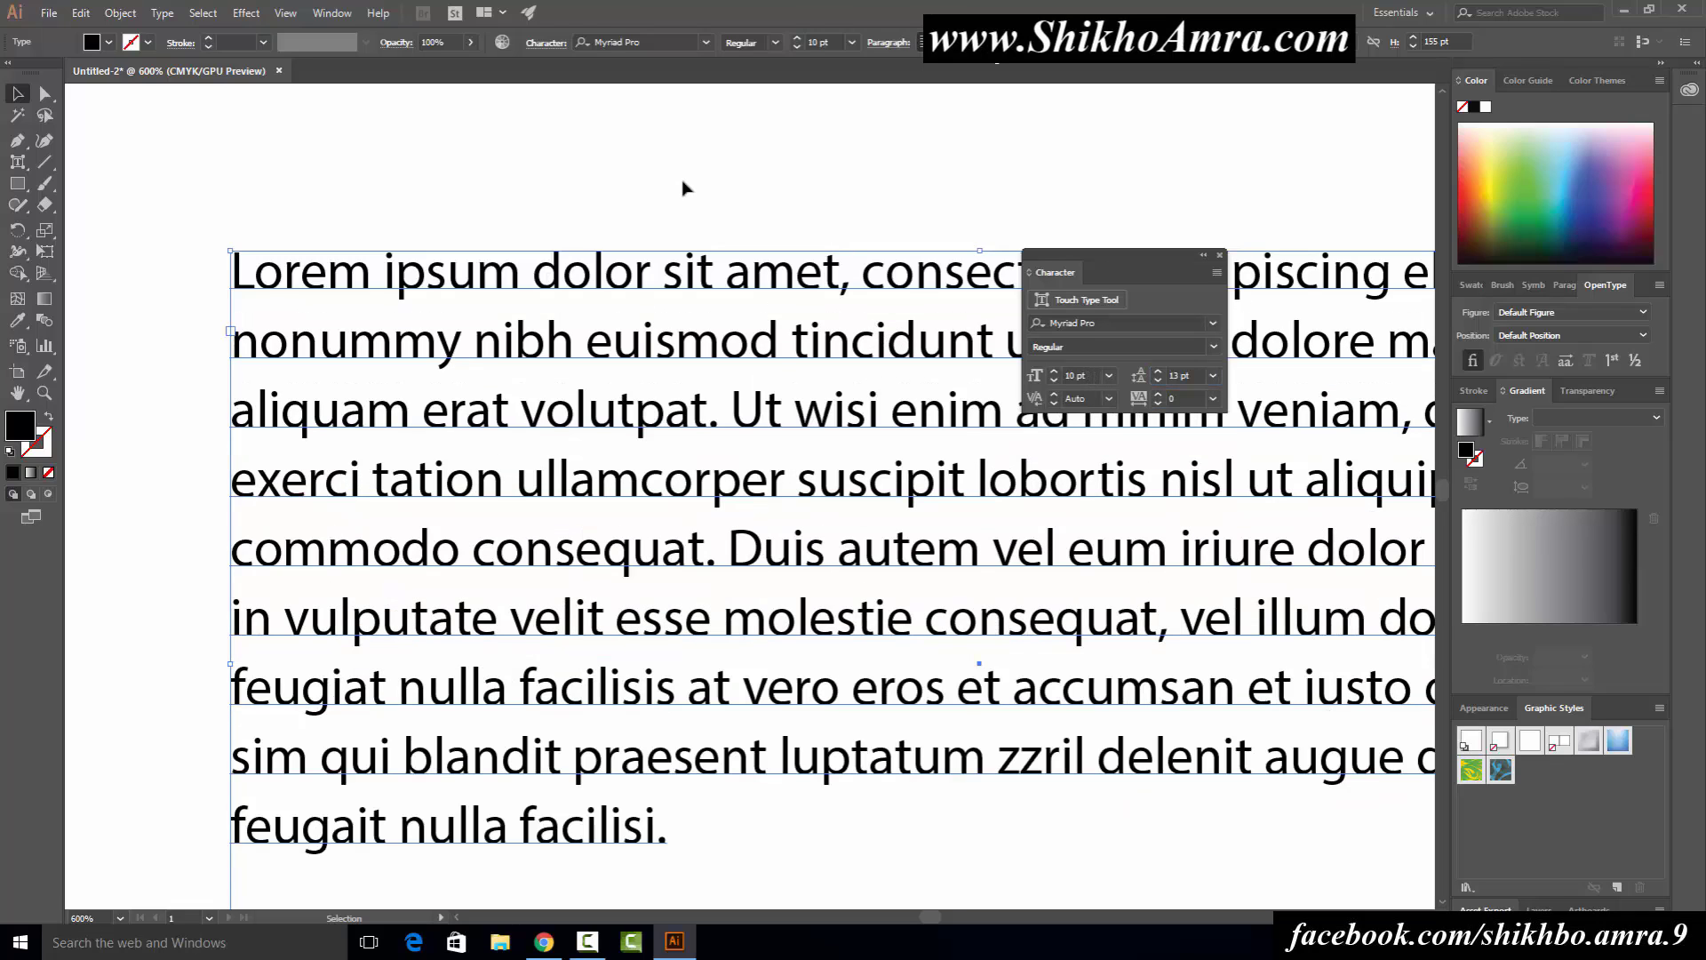
click(681, 182)
click(677, 485)
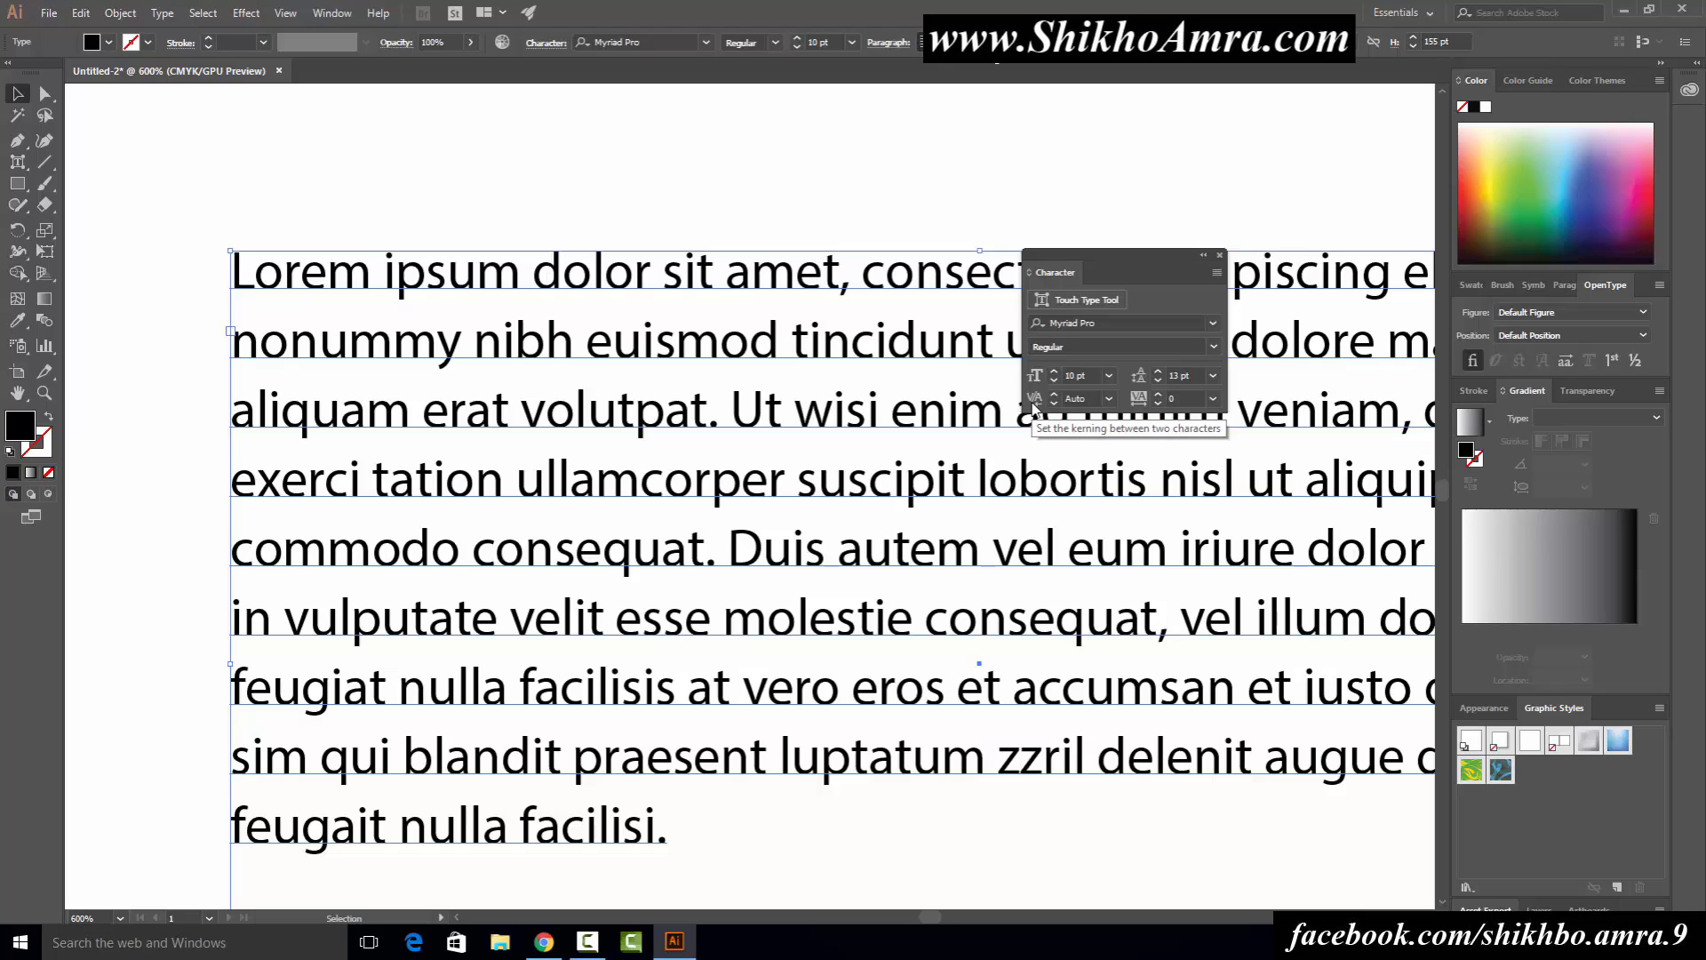
click(607, 127)
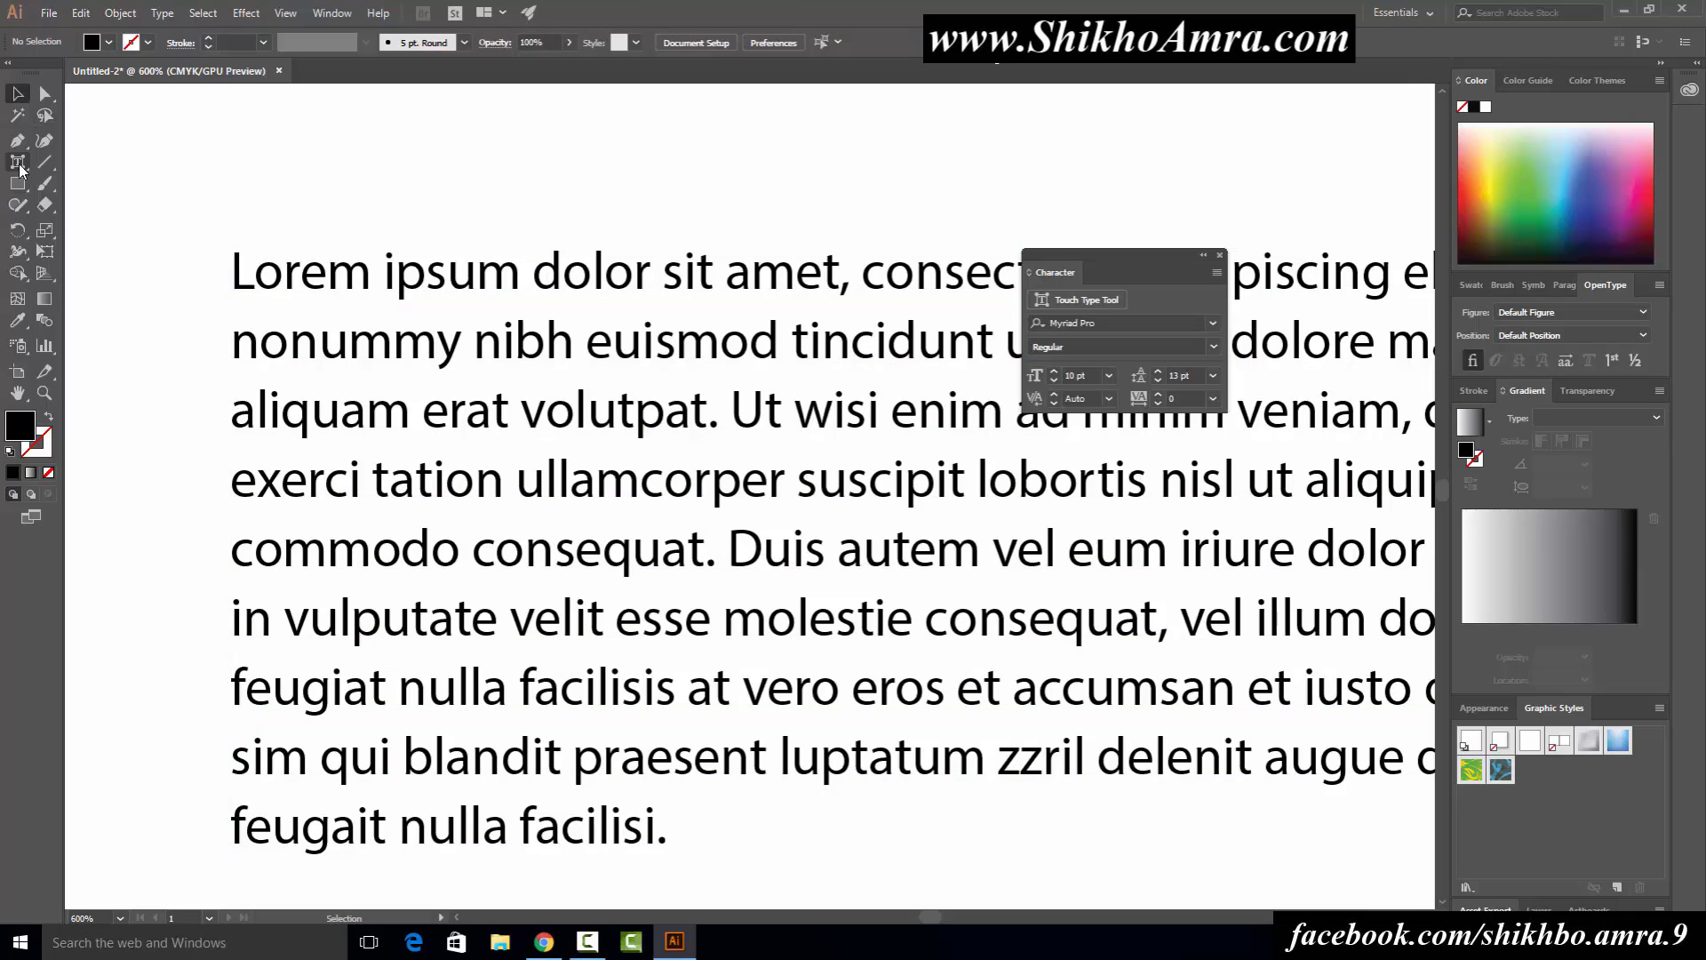
drag(17, 162, 64, 157)
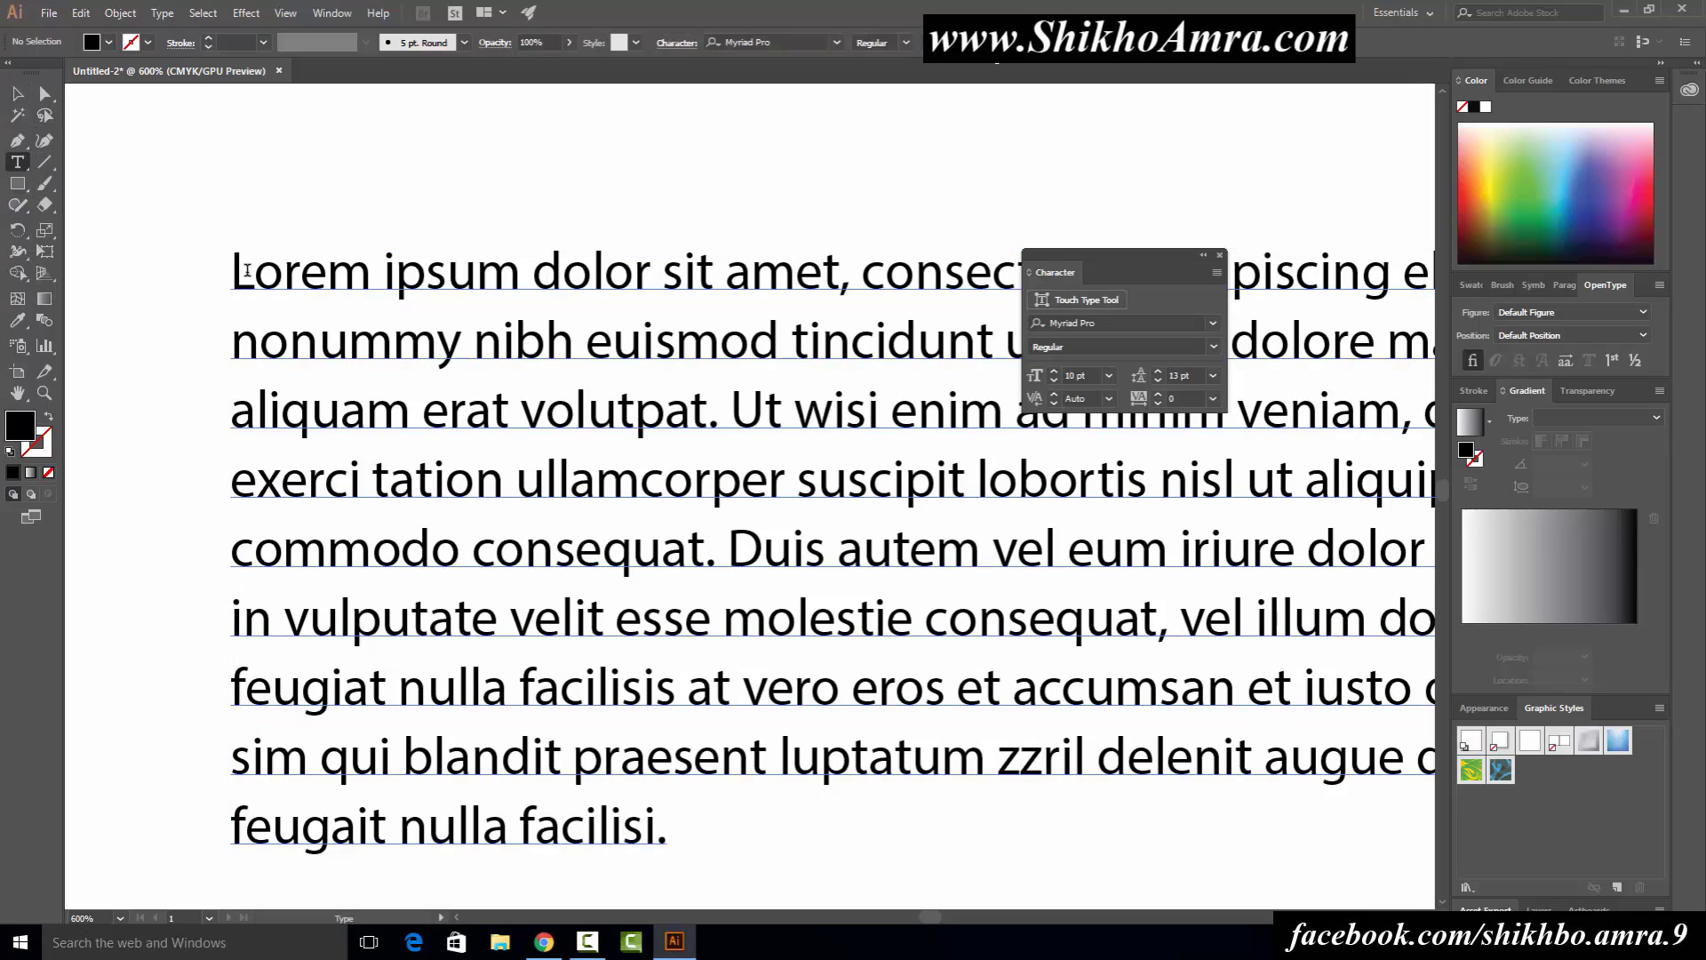
scroll(229, 255, up, 2)
scroll(233, 258, up, 2)
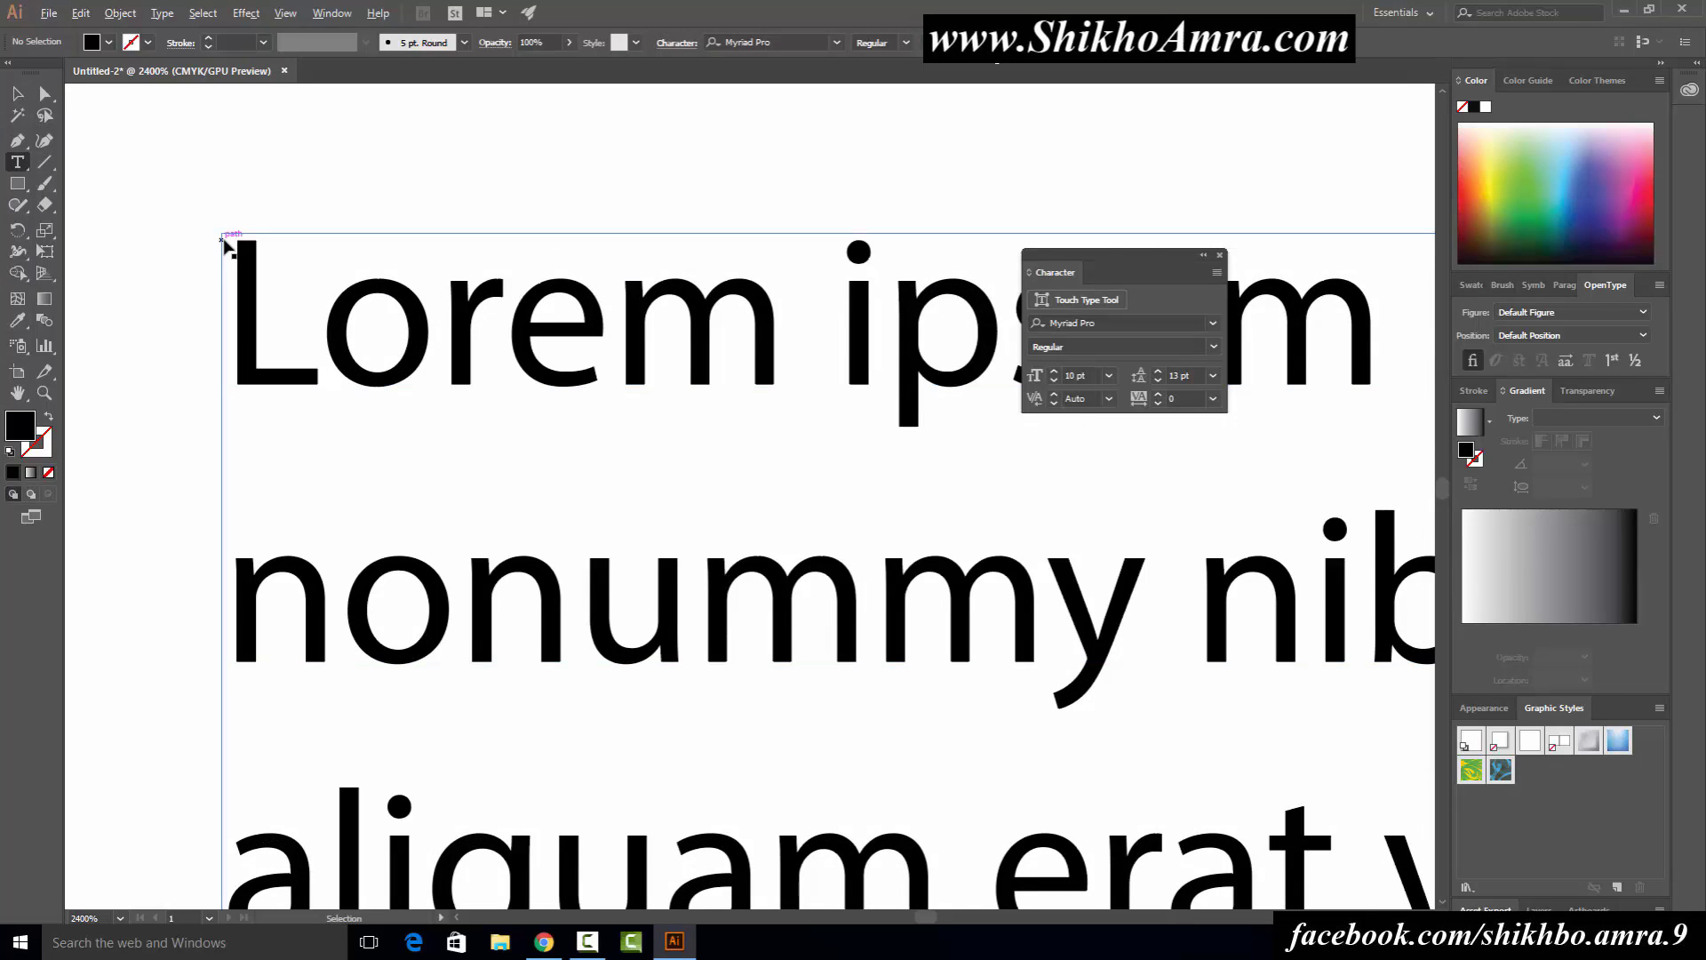
click(325, 345)
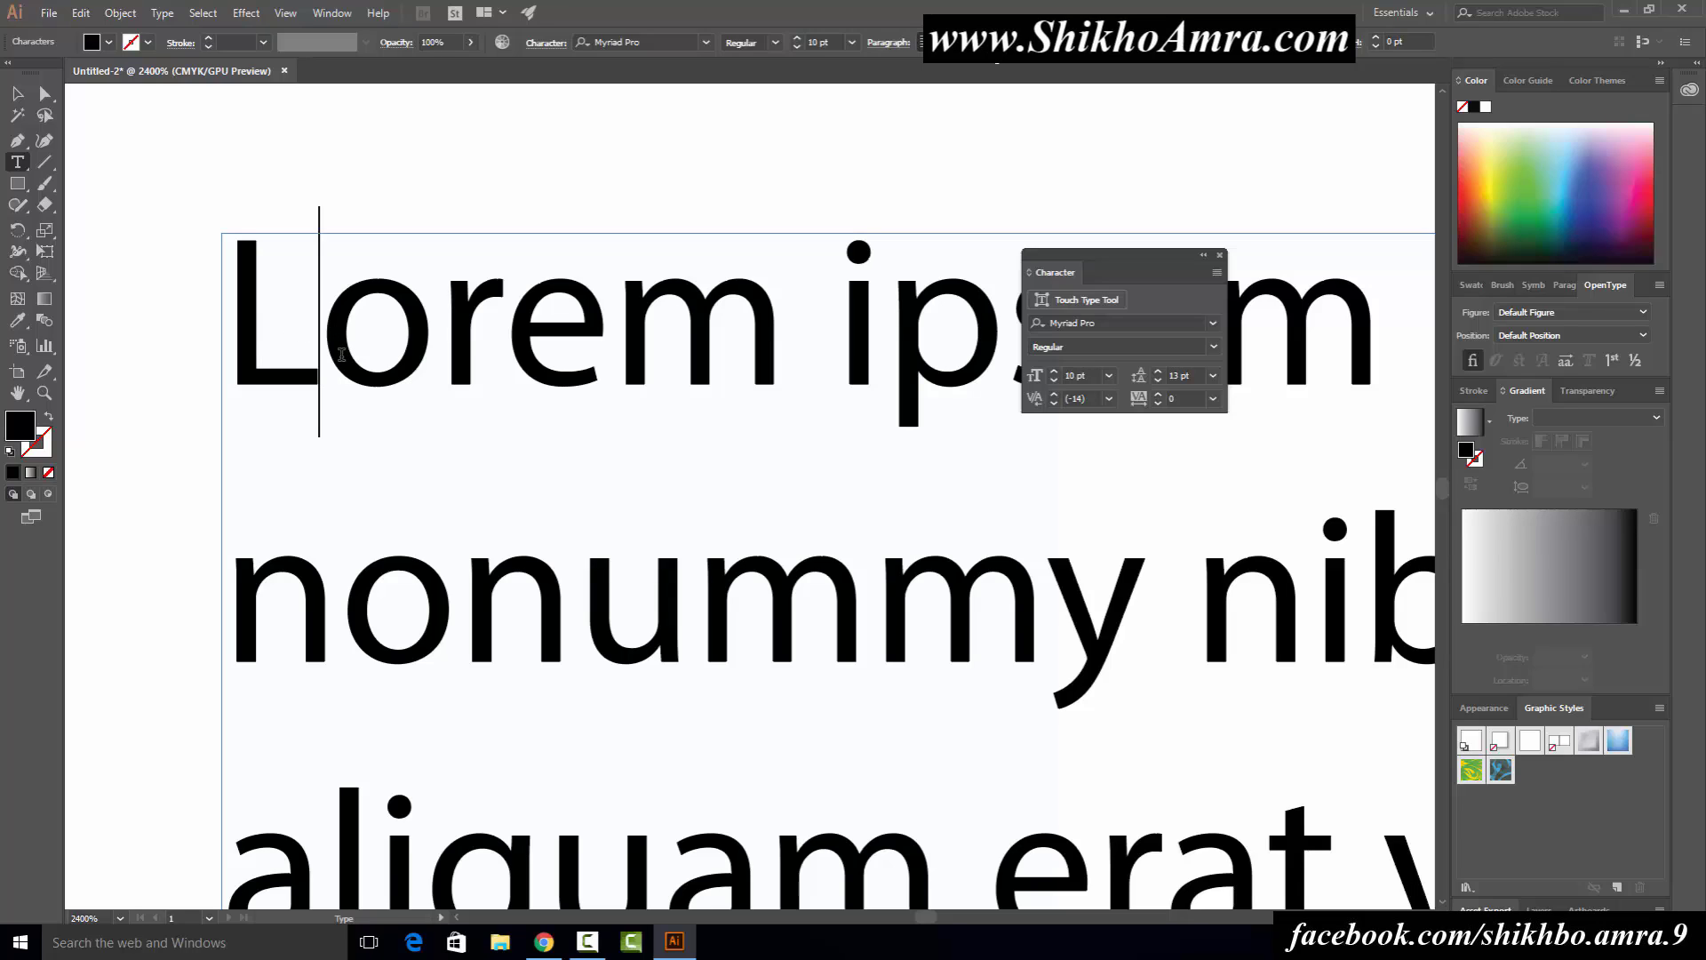
click(1093, 399)
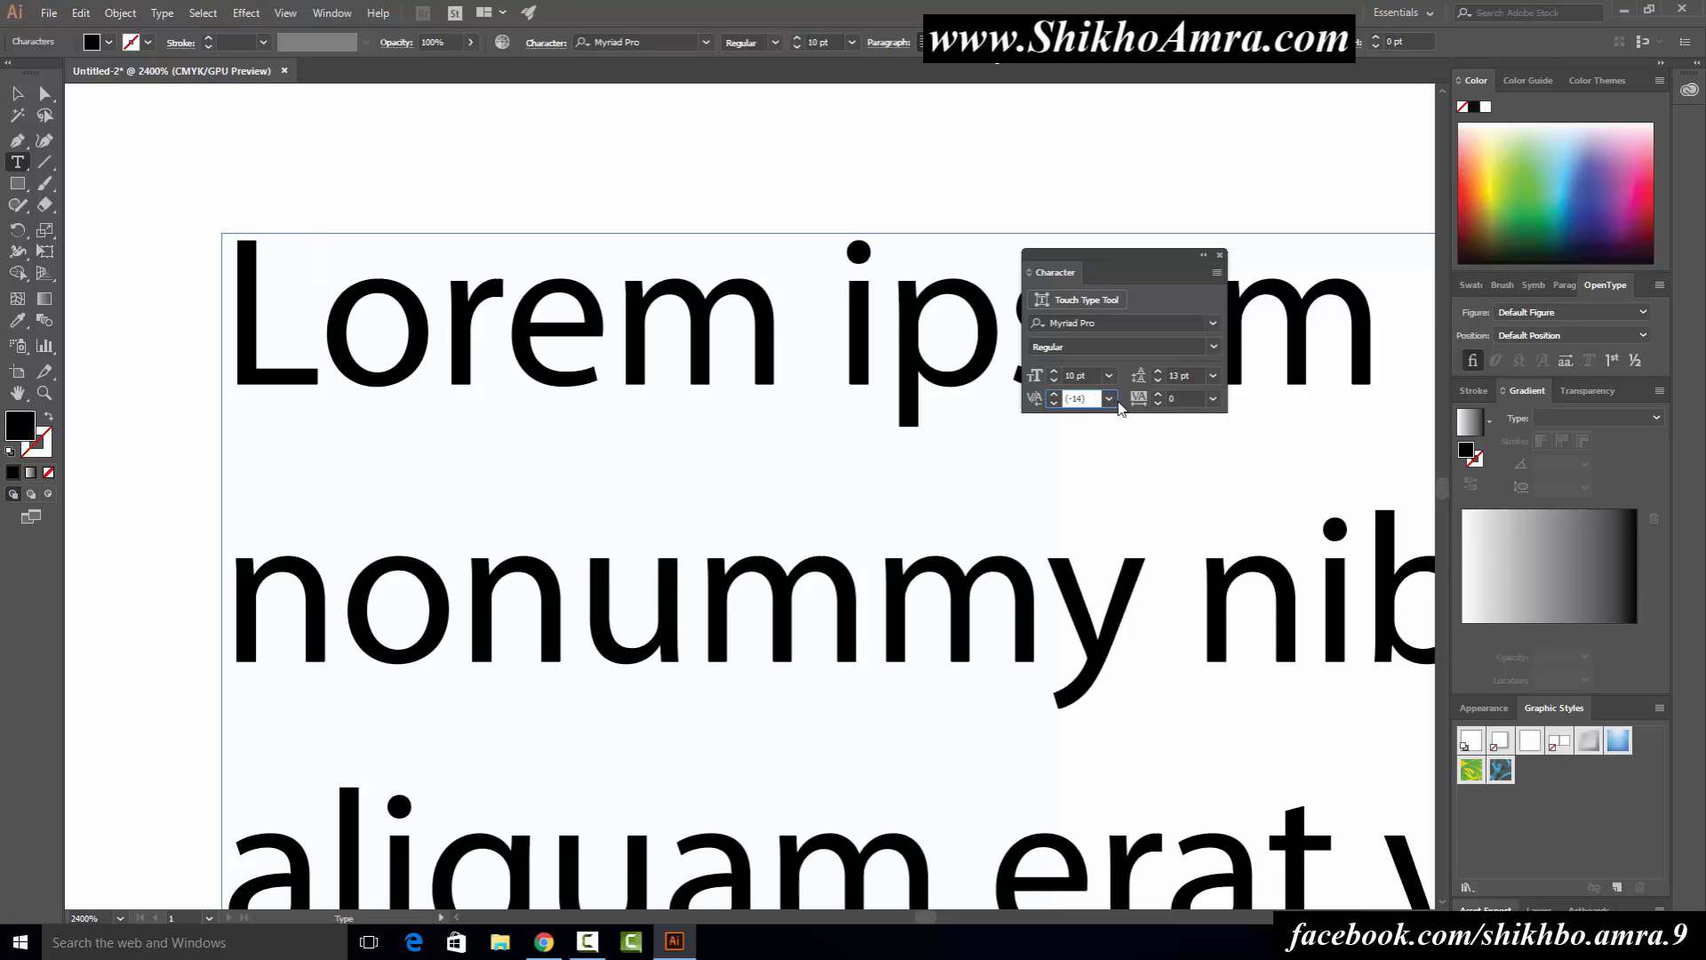
click(1110, 400)
click(1139, 665)
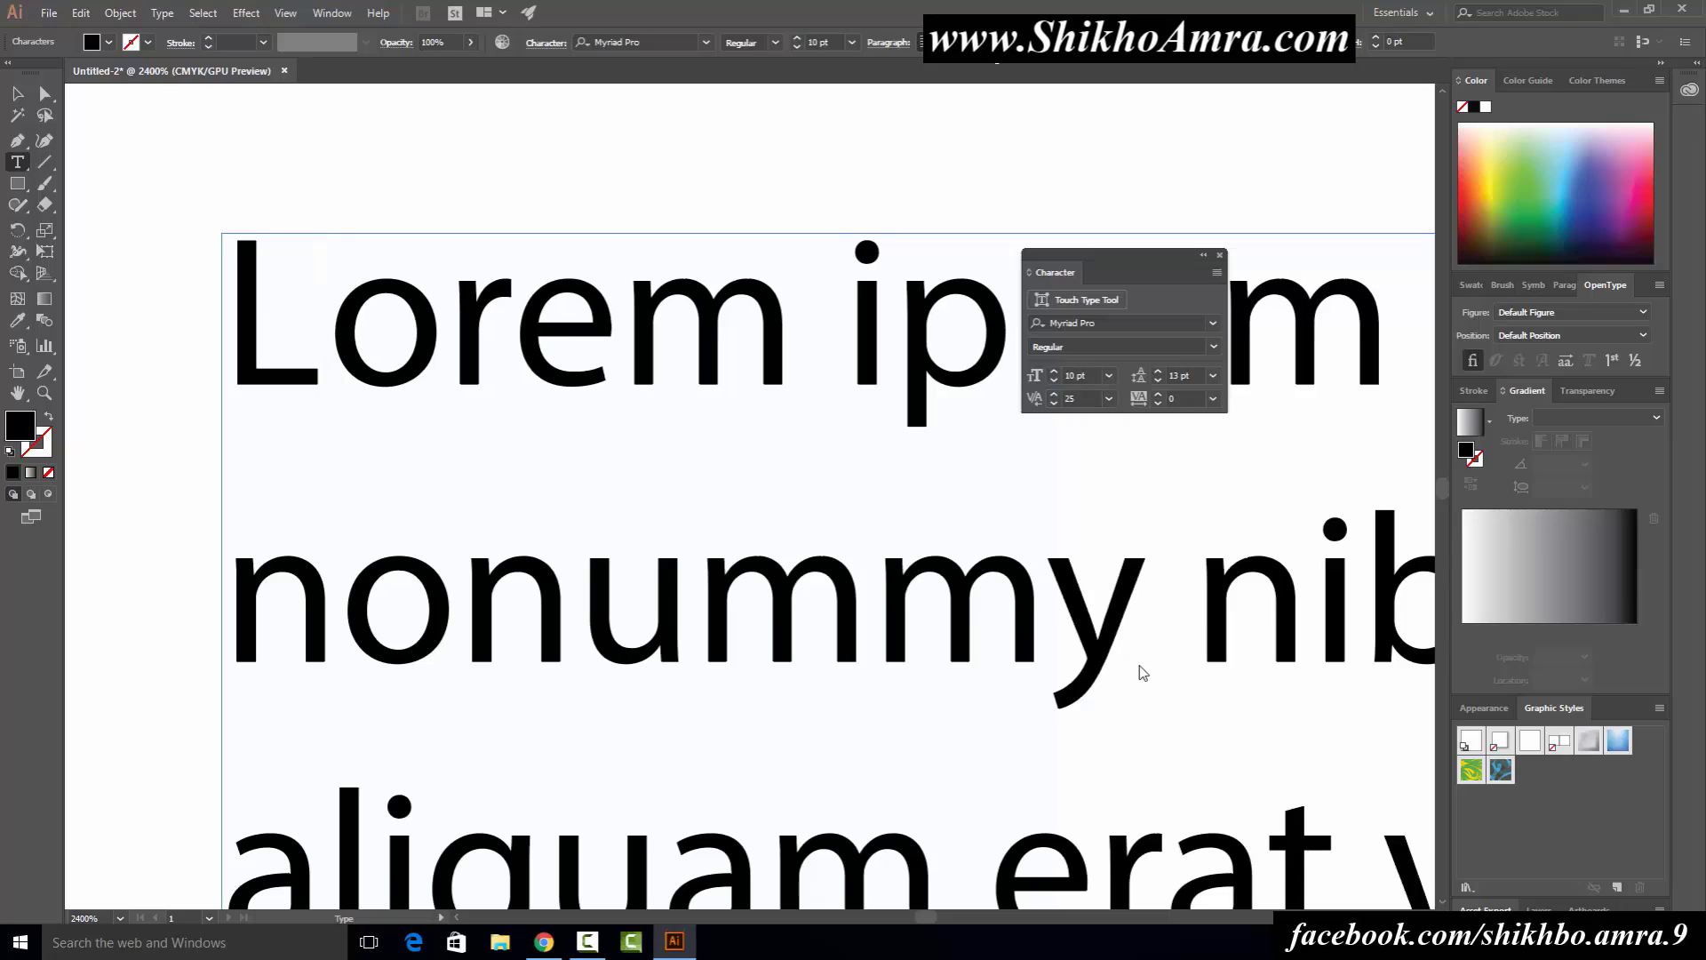
click(1109, 399)
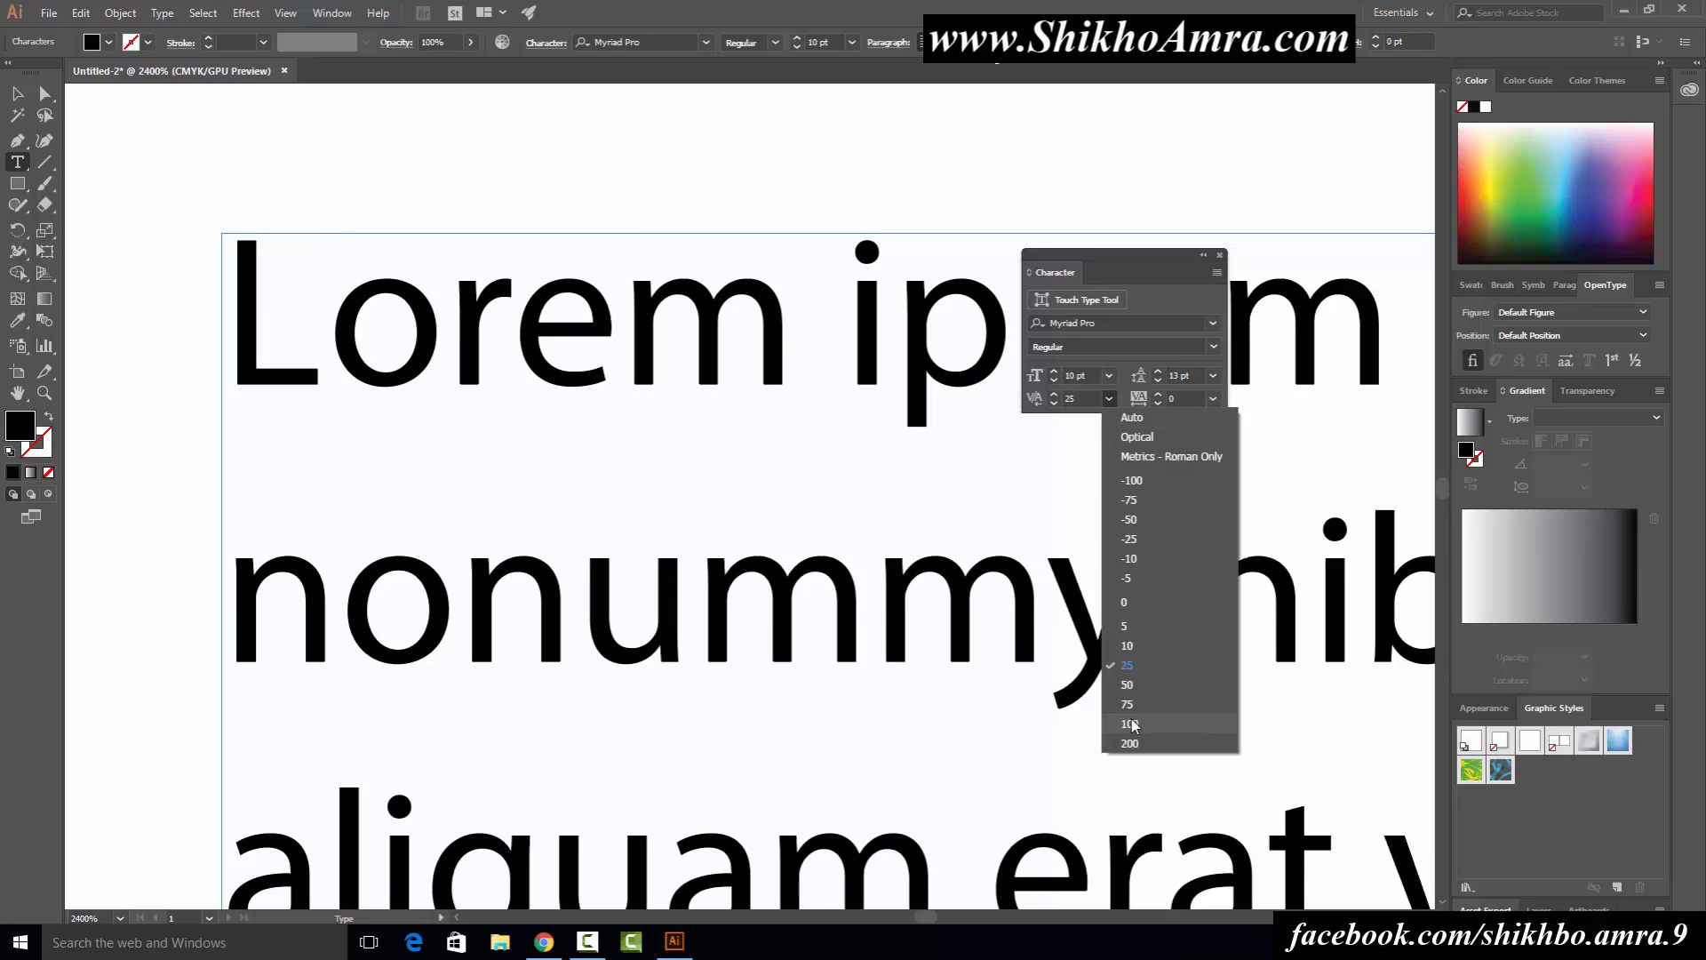
click(1133, 724)
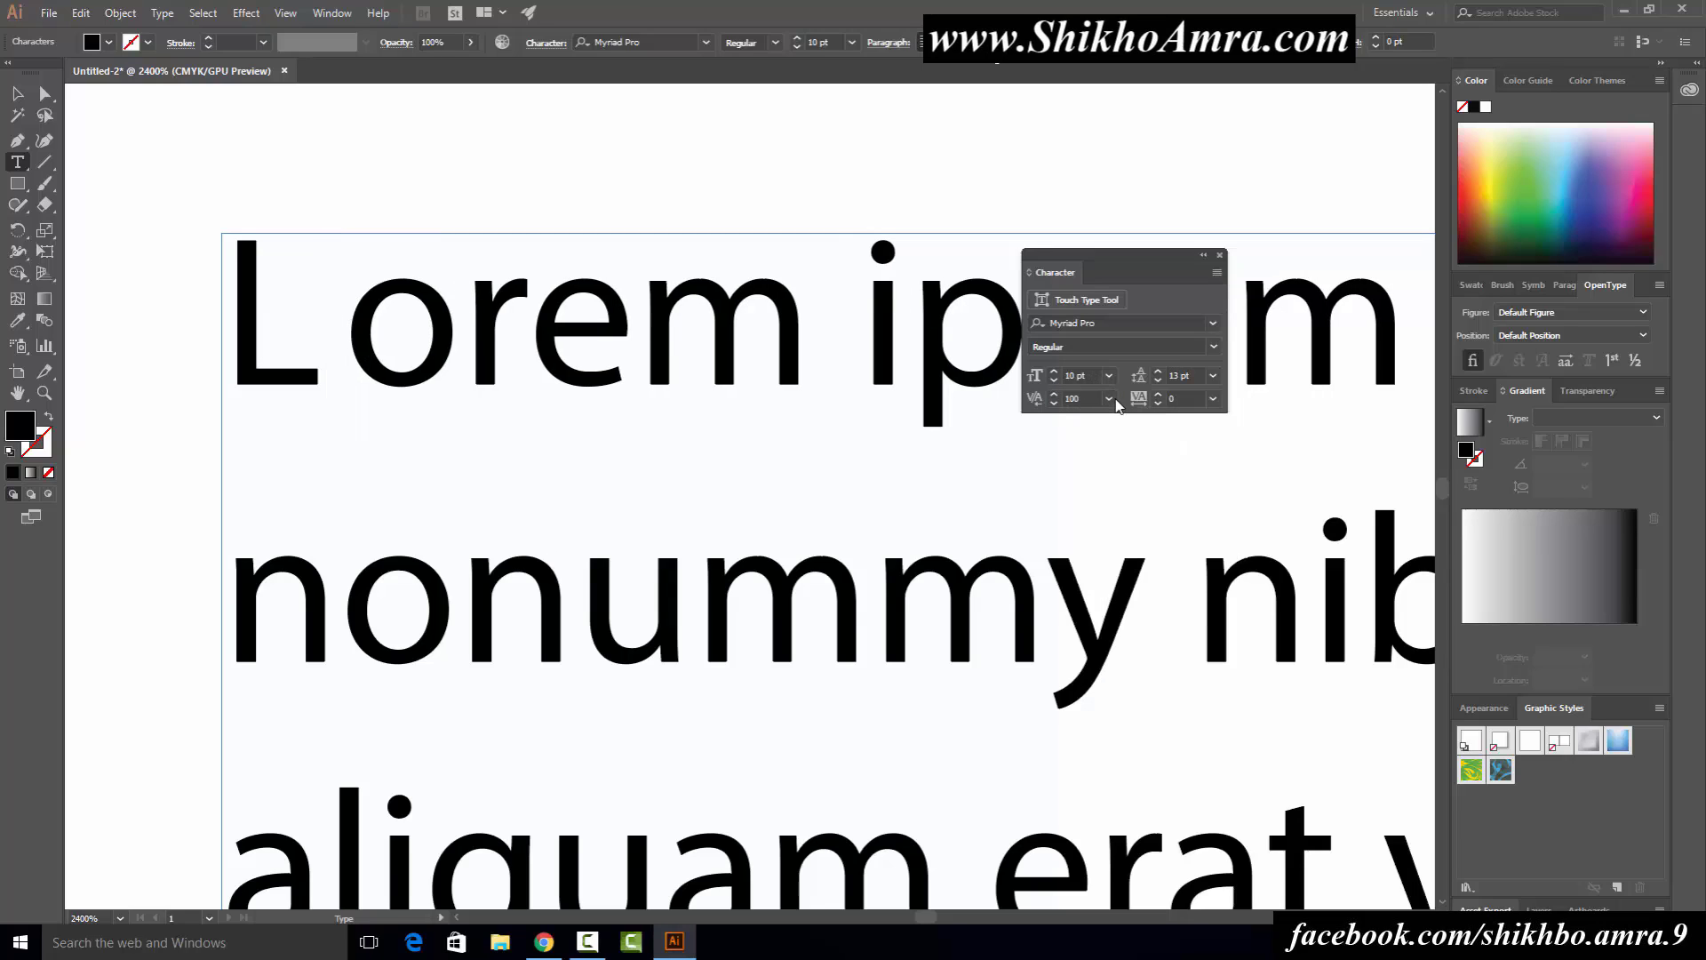
click(1111, 400)
click(1146, 753)
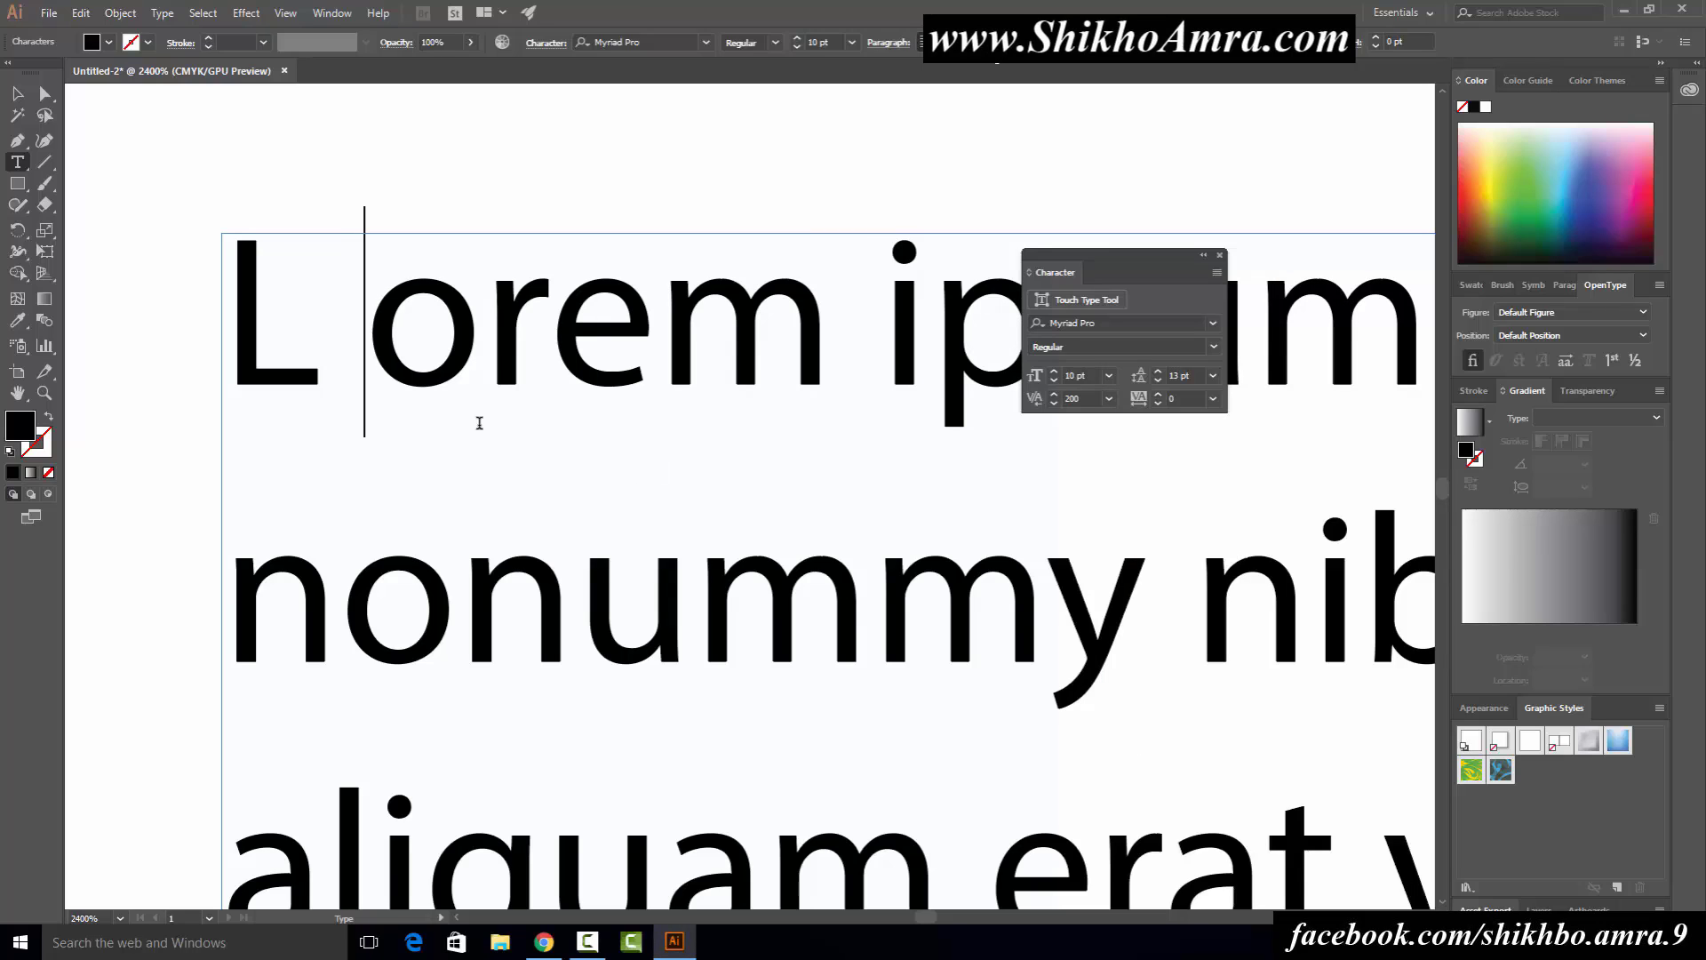
click(1091, 397)
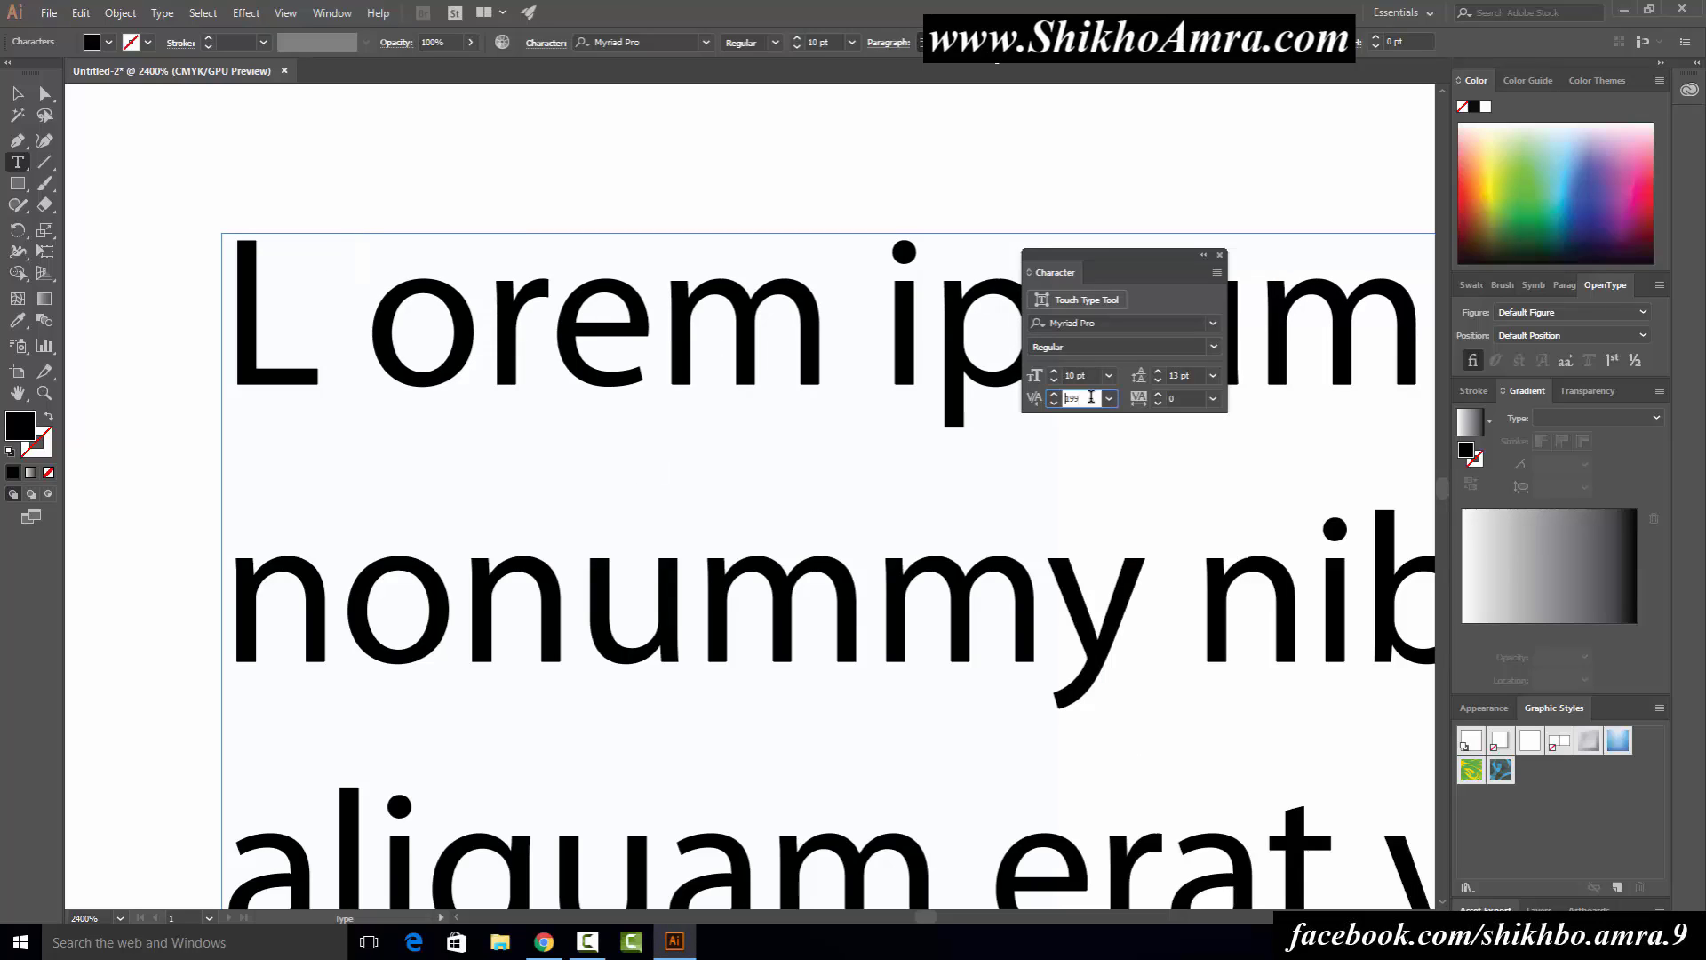
key(Up)
key(Up)
key(Up)
key(Up)
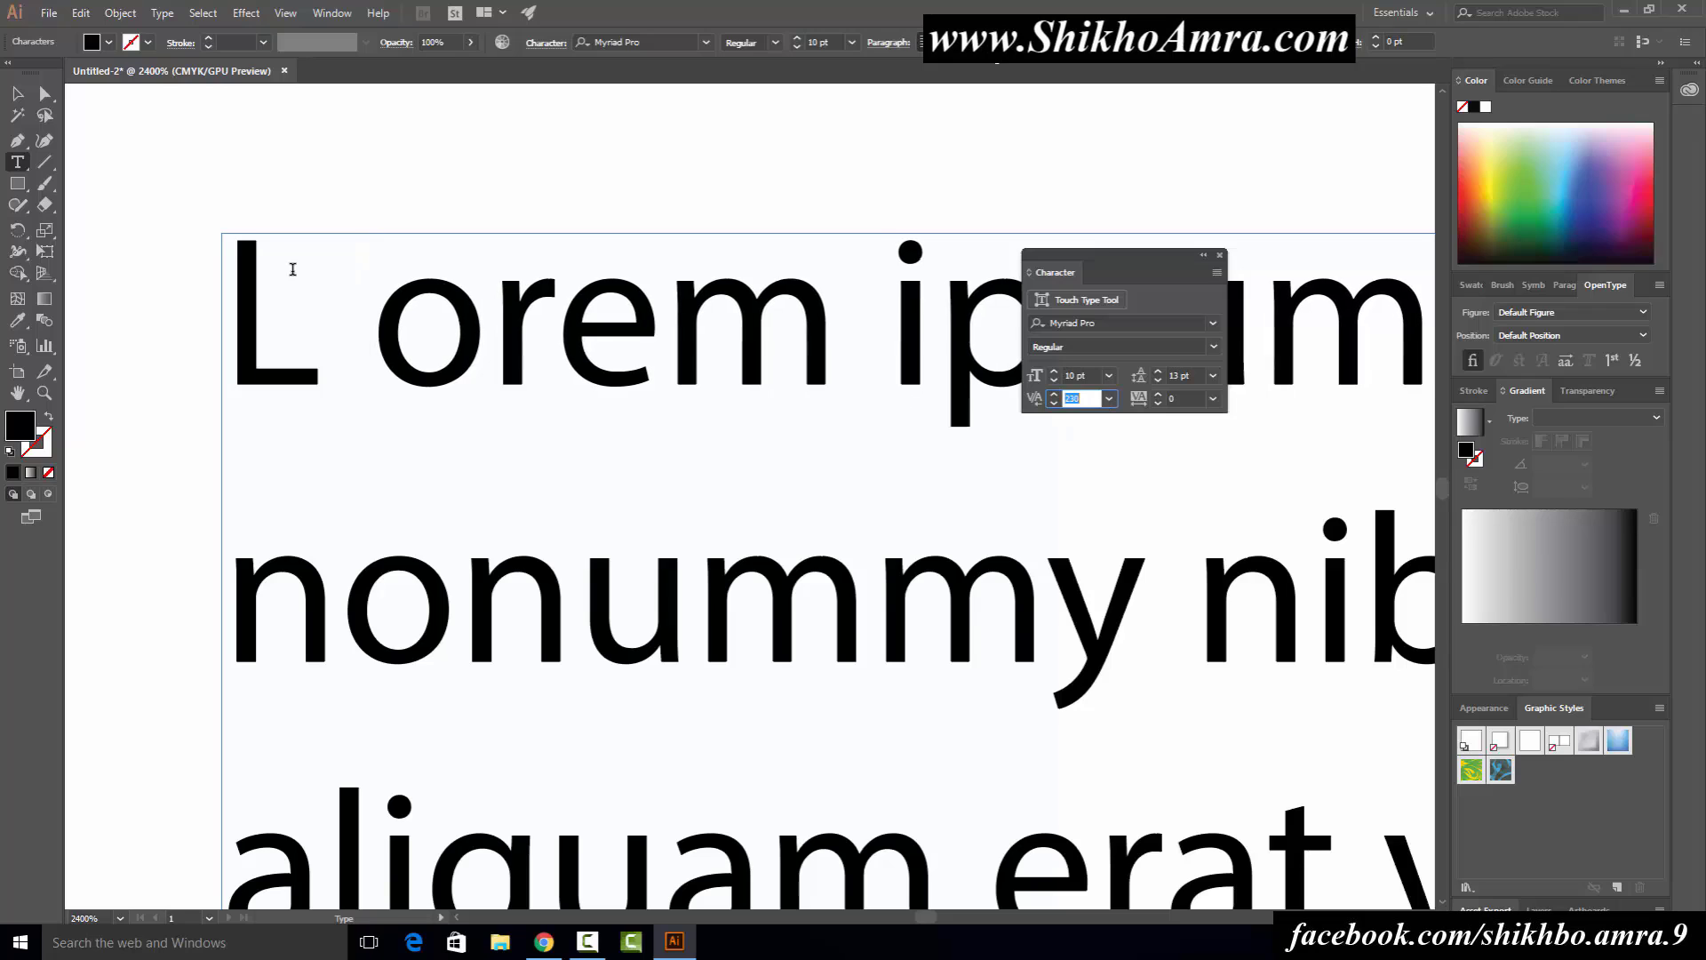
key(Up)
key(Up)
key(Up)
key(Up)
key(Up)
key(Up)
key(Up)
key(Up)
key(Up)
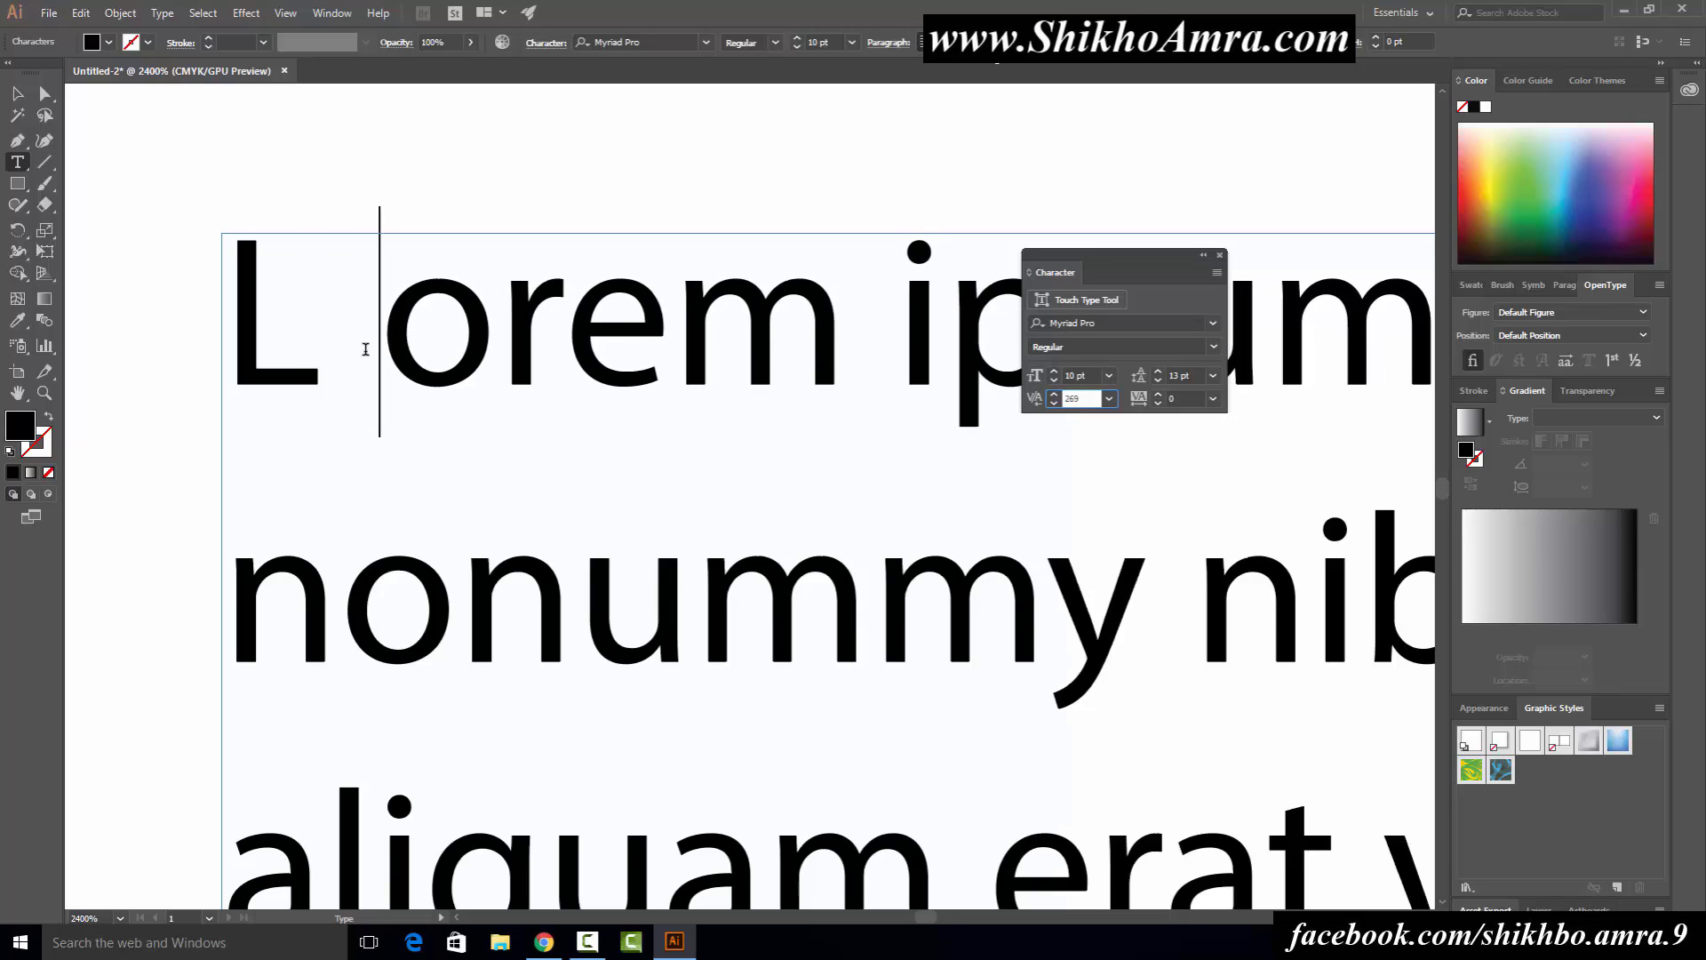
drag(366, 349, 260, 343)
click(364, 346)
double_click(310, 335)
click(368, 356)
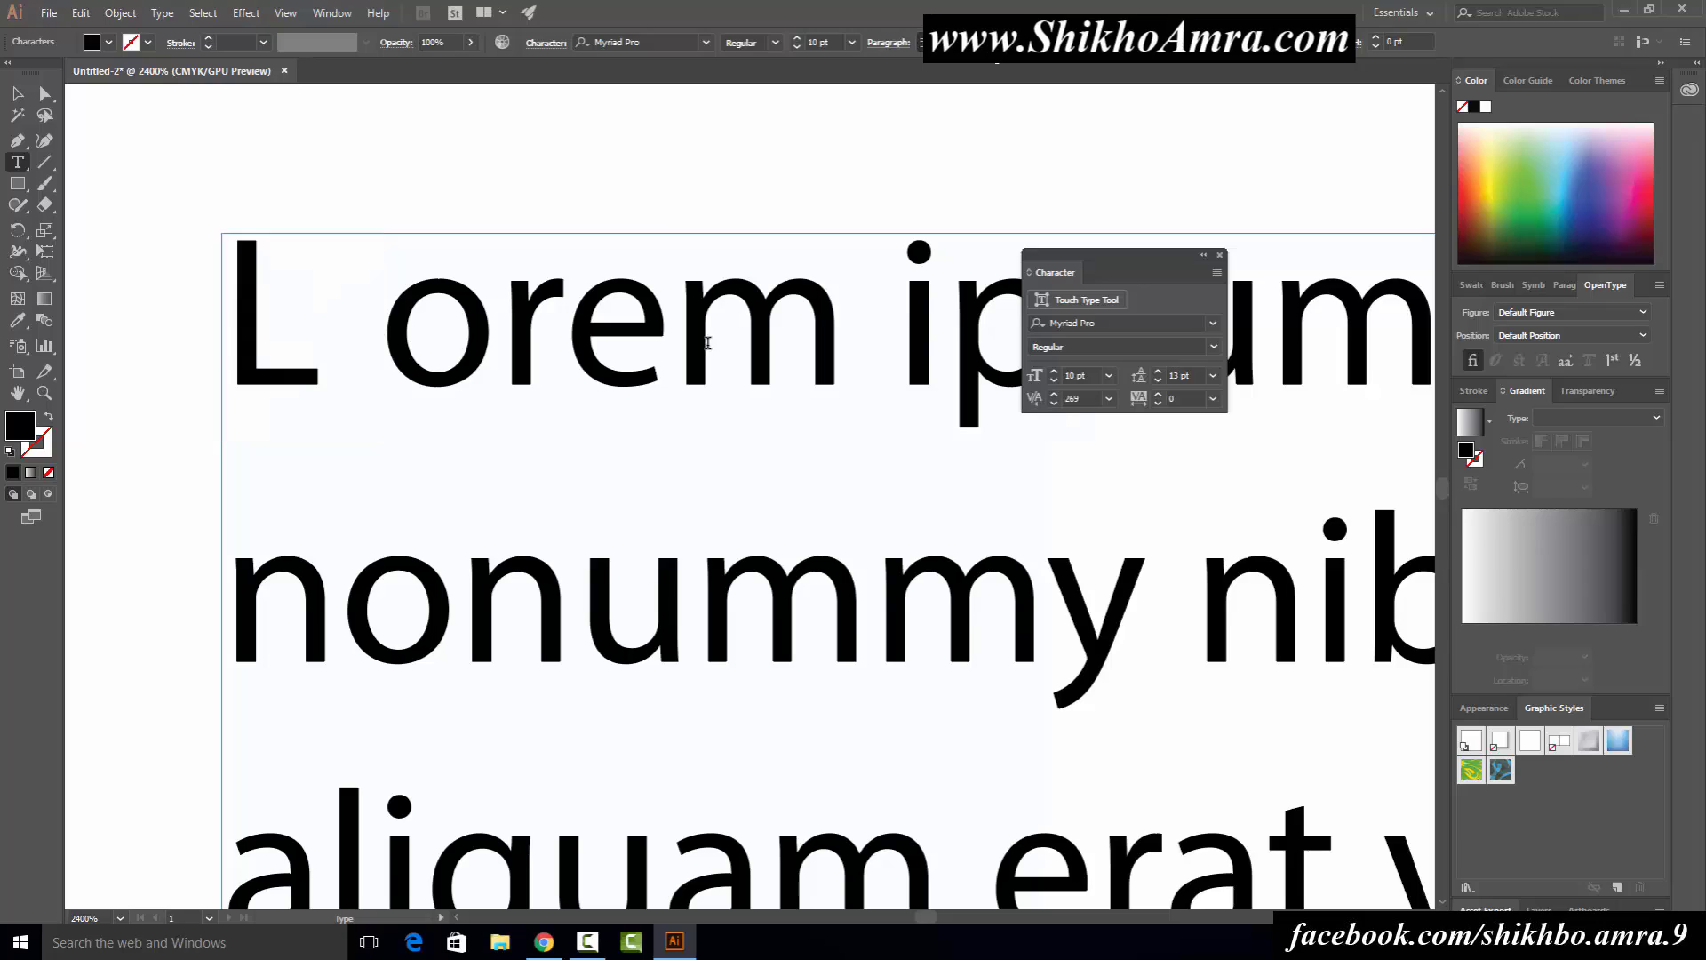
drag(367, 356, 508, 341)
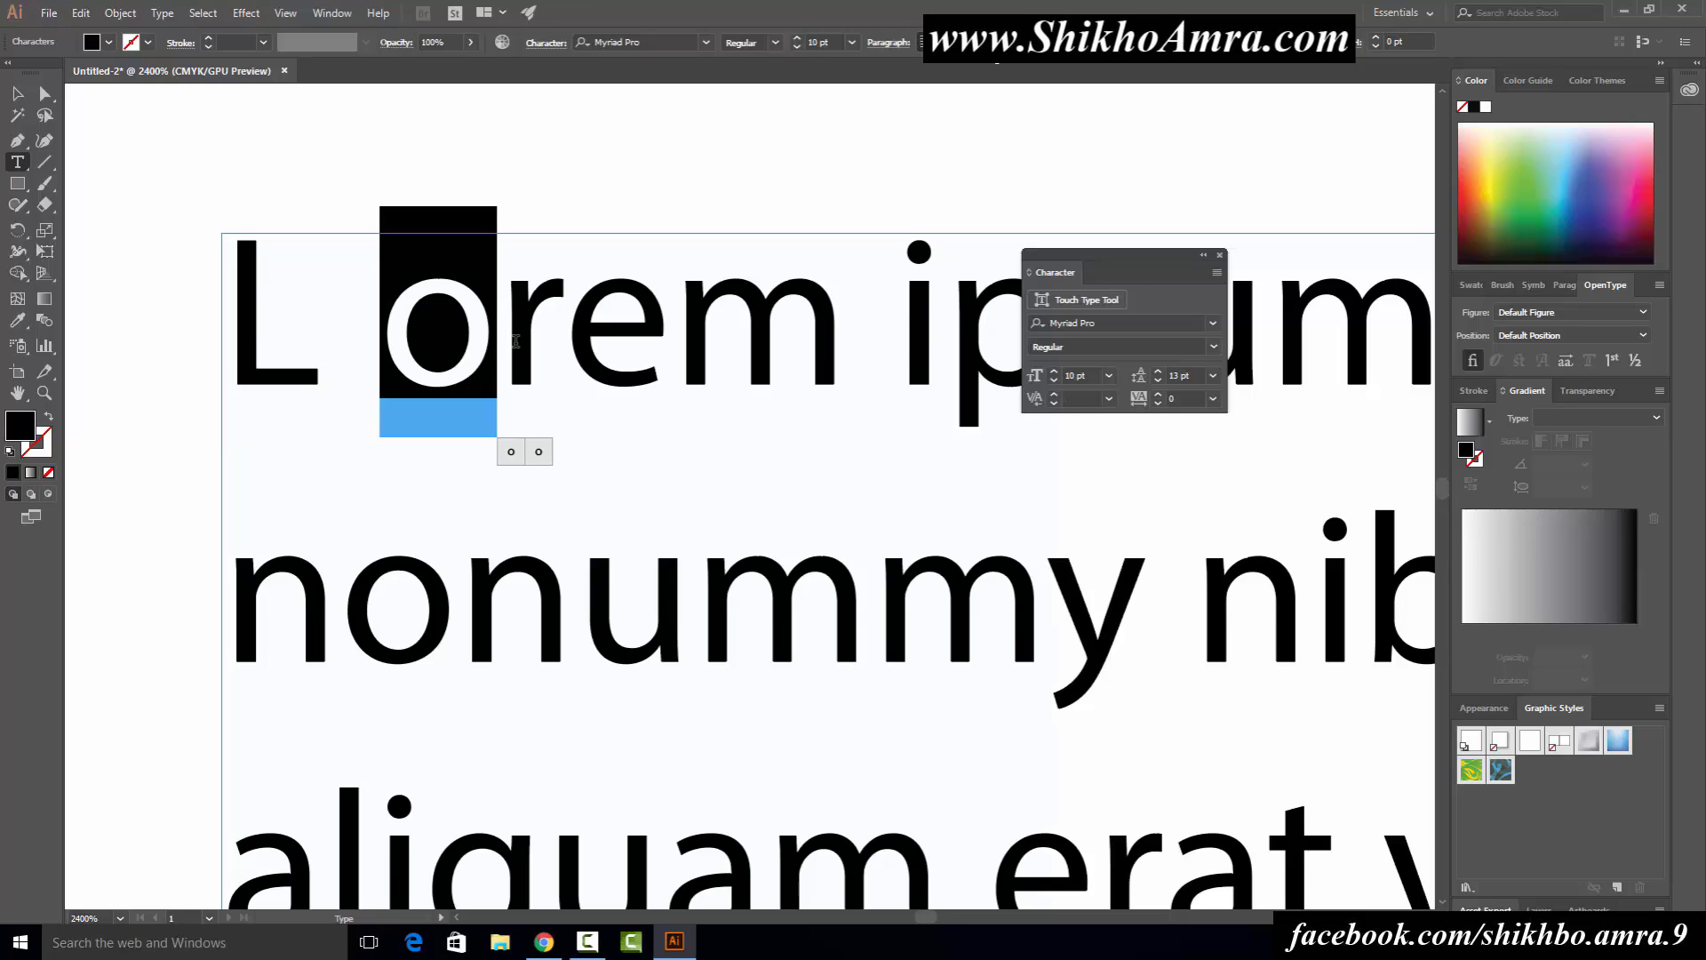
click(508, 341)
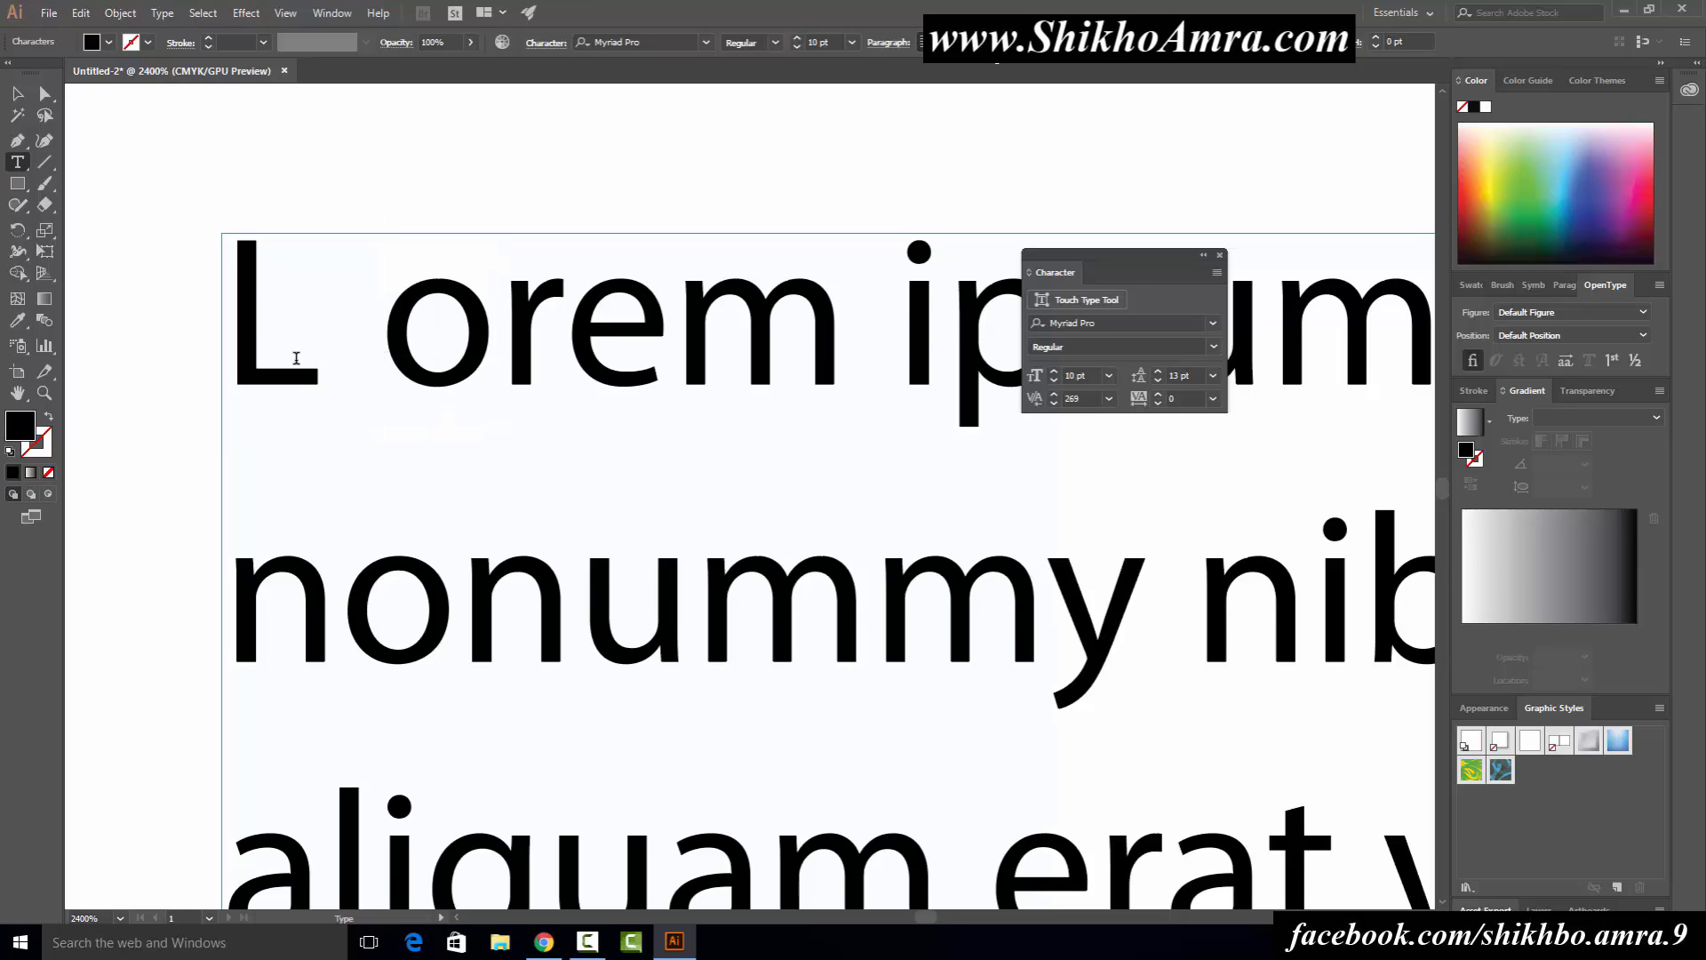
double_click(323, 356)
click(379, 358)
drag(386, 357, 205, 346)
click(355, 352)
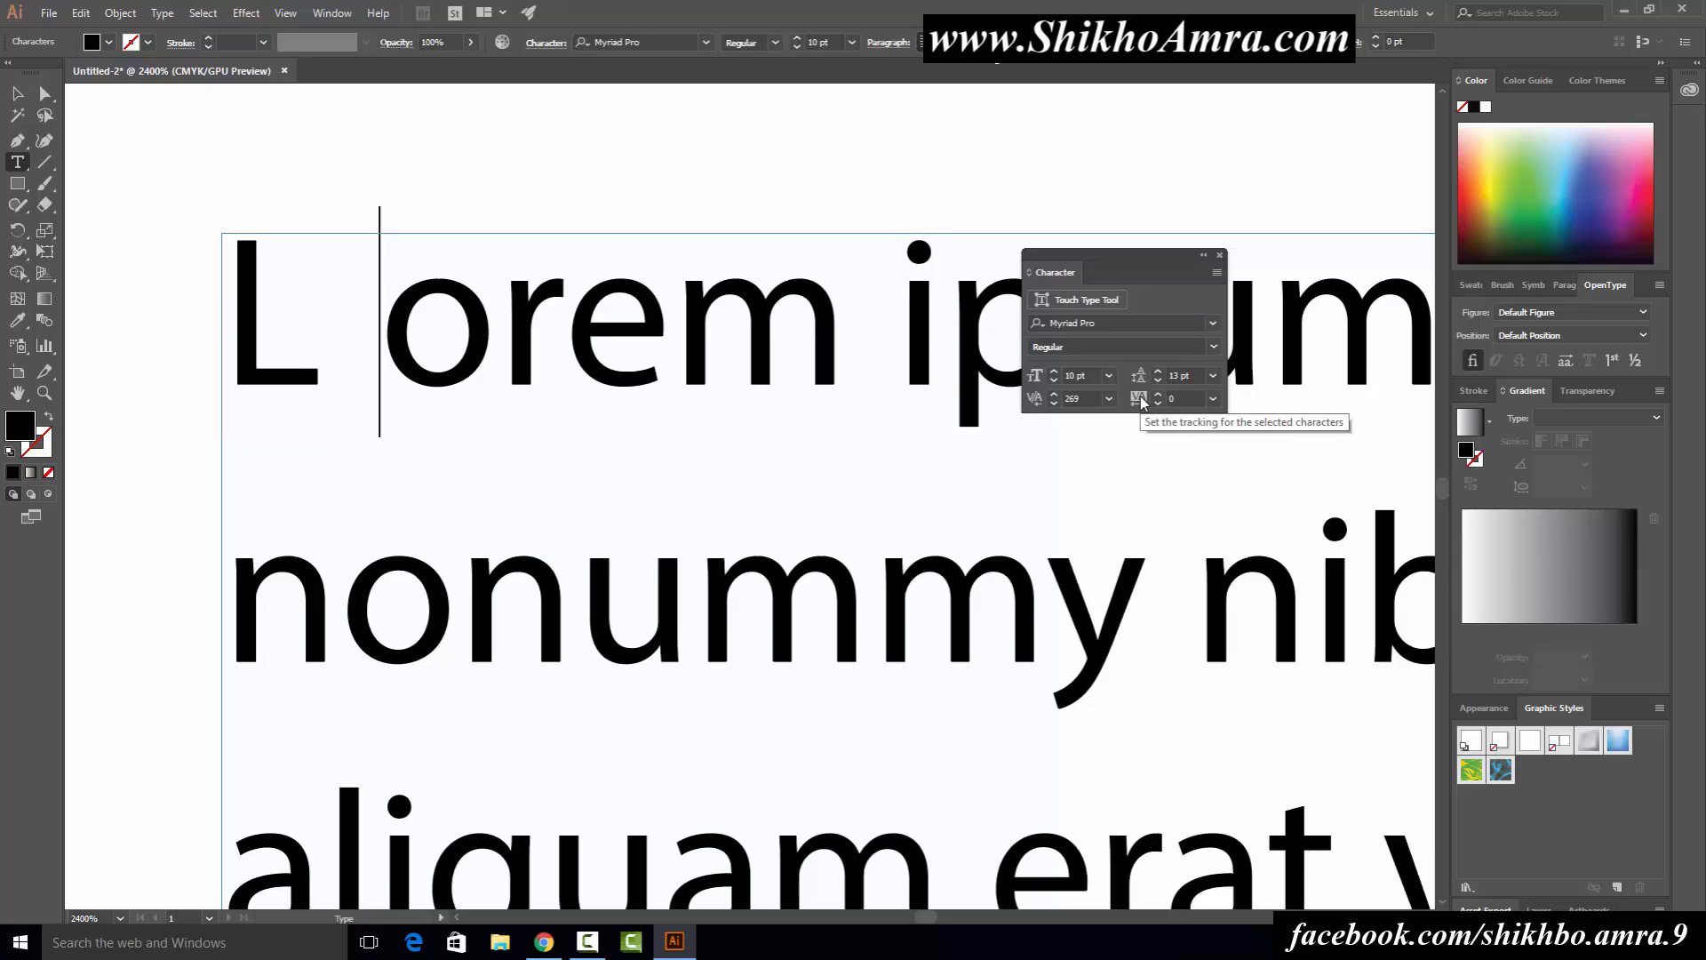
click(524, 354)
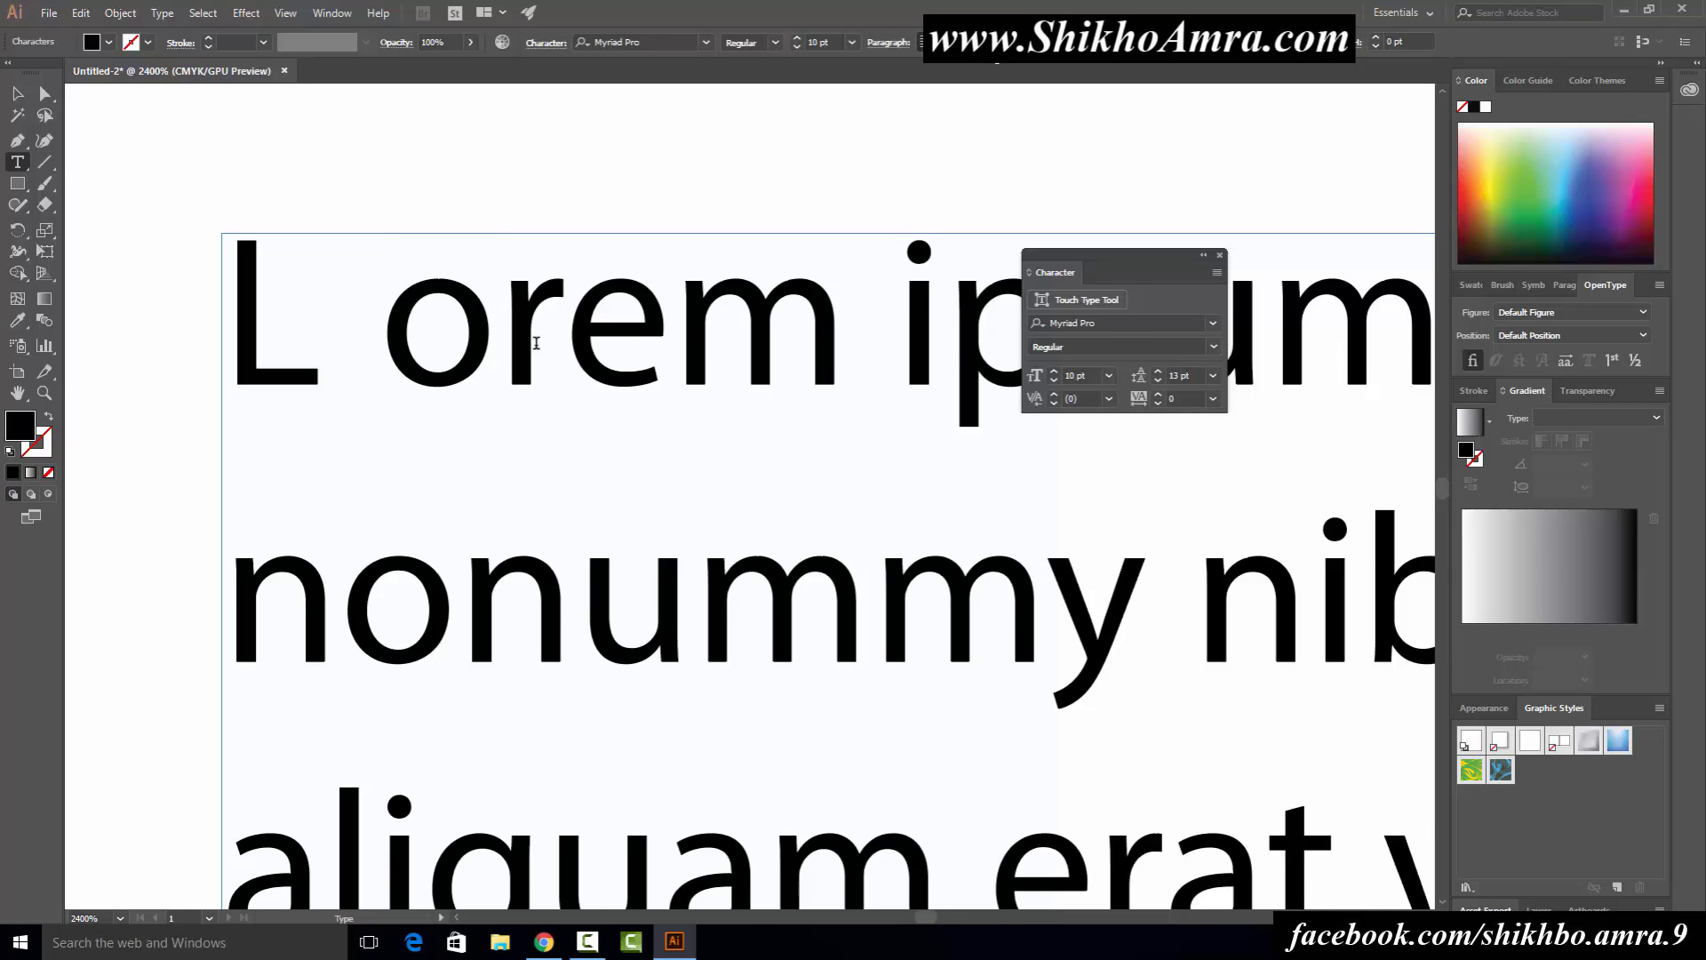
key(ctrl+minus)
key(ctrl+minus)
key(ctrl+minus)
drag(752, 355, 546, 362)
key(BackSpace)
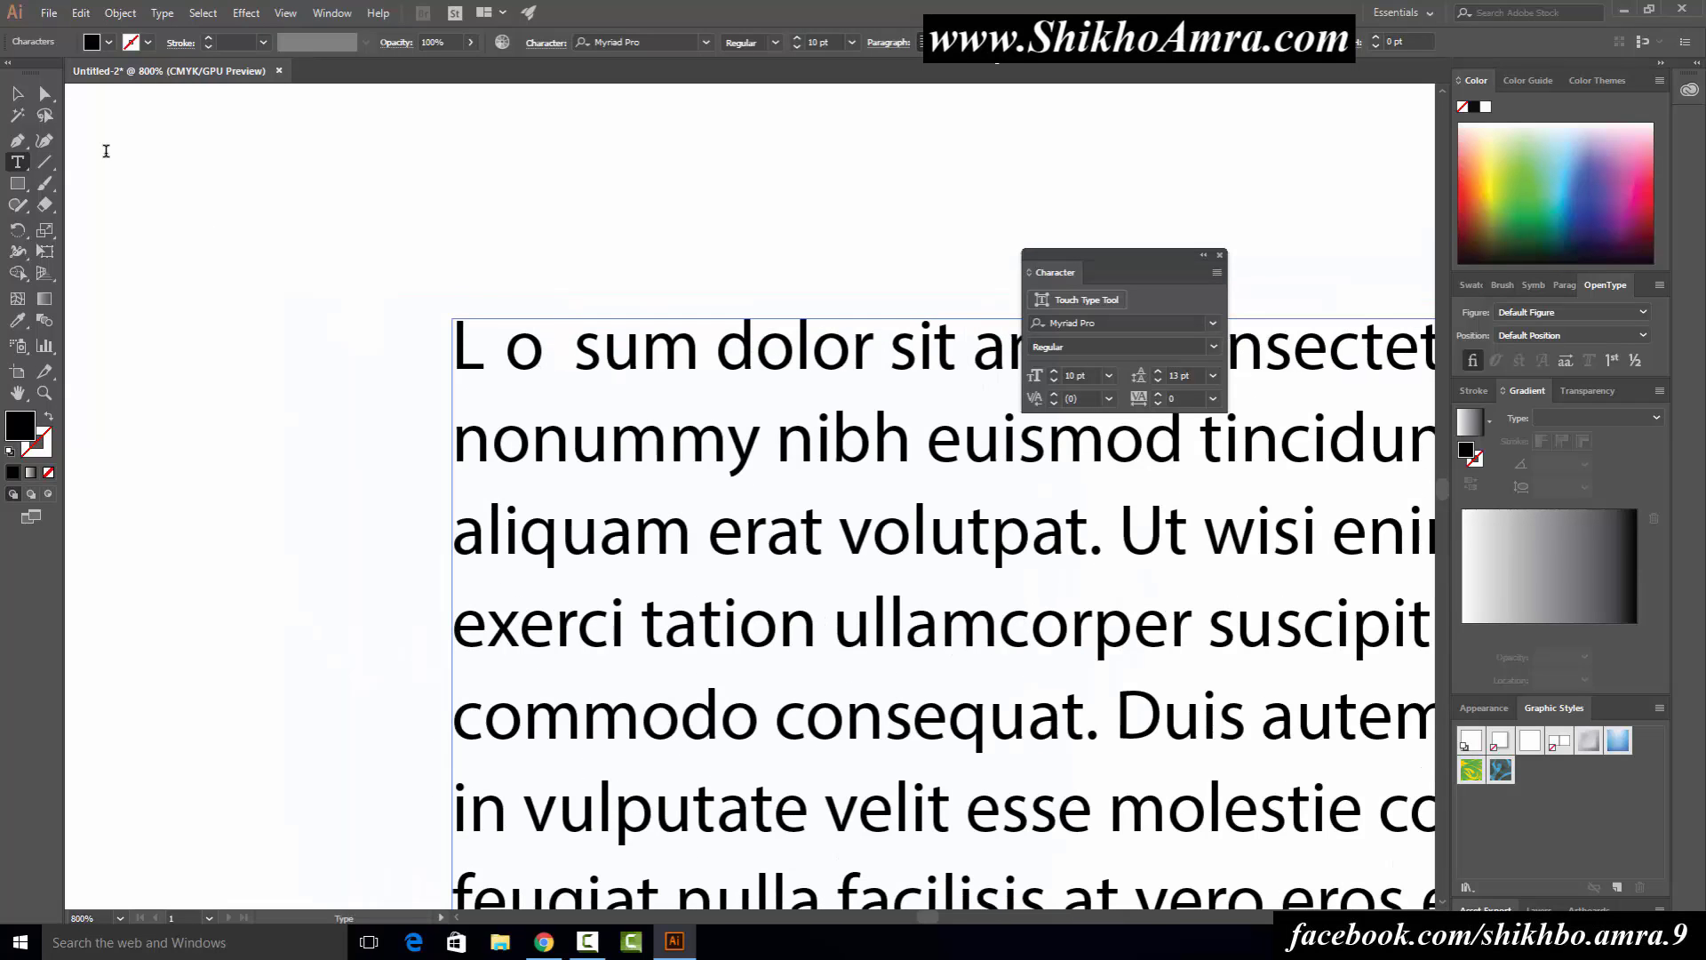
key(ctrl+z)
key(ctrl+z)
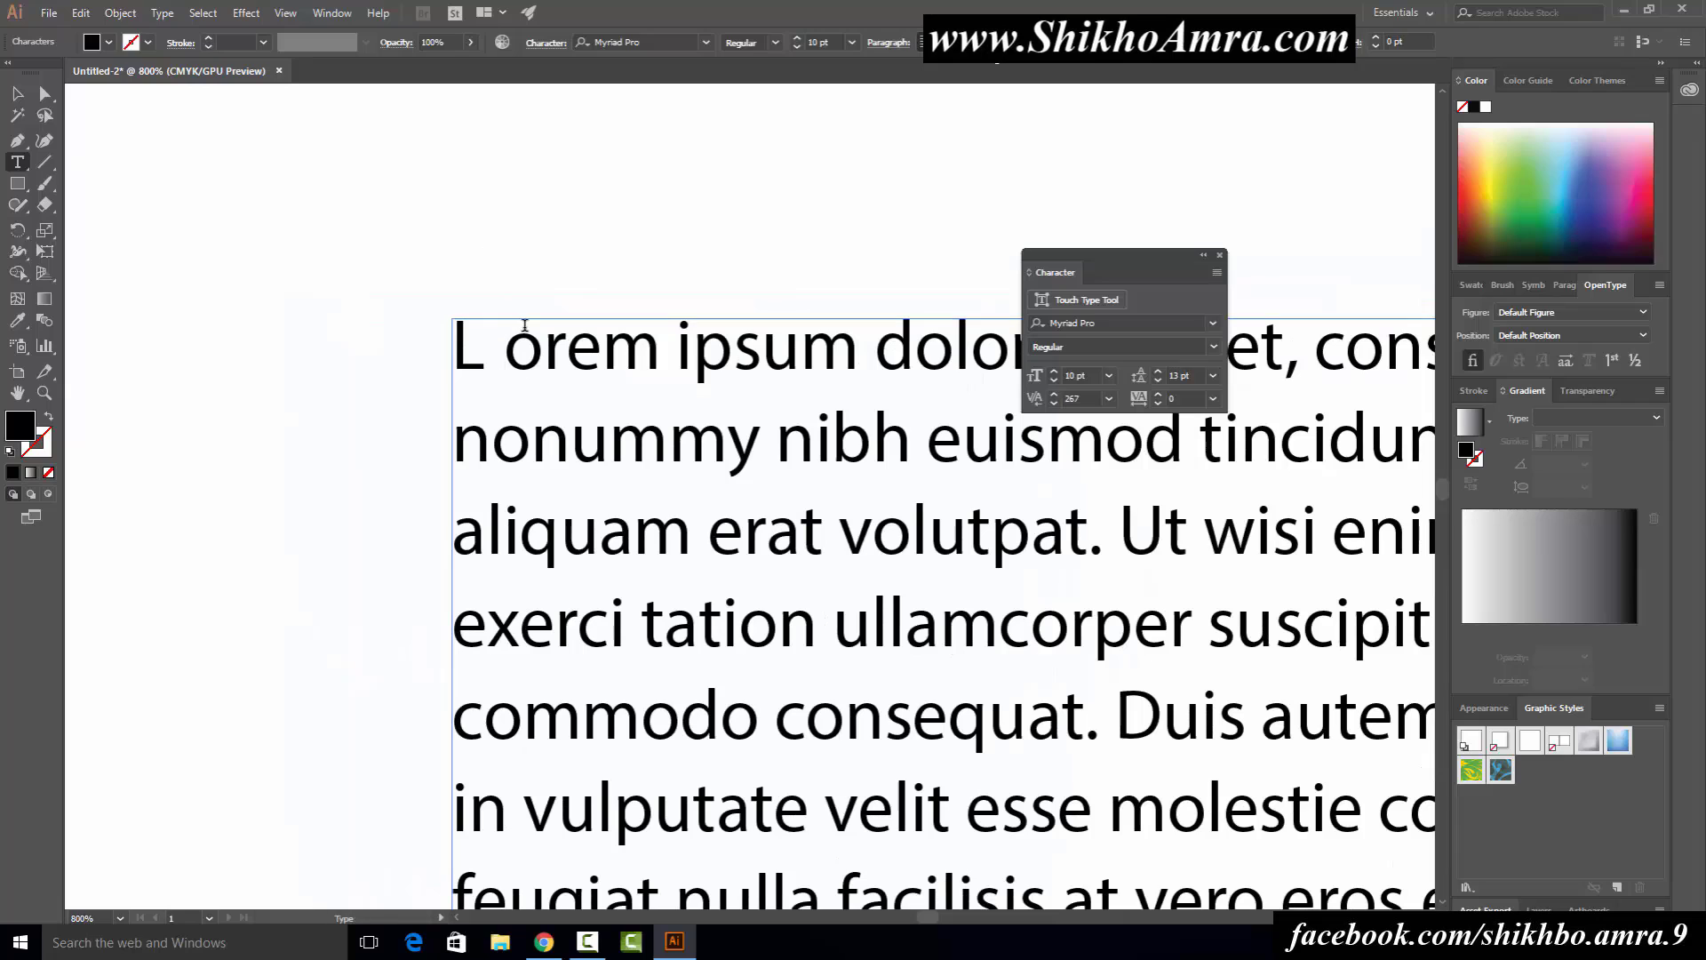
double_click(1083, 392)
text(0)
key(Return)
click(18, 93)
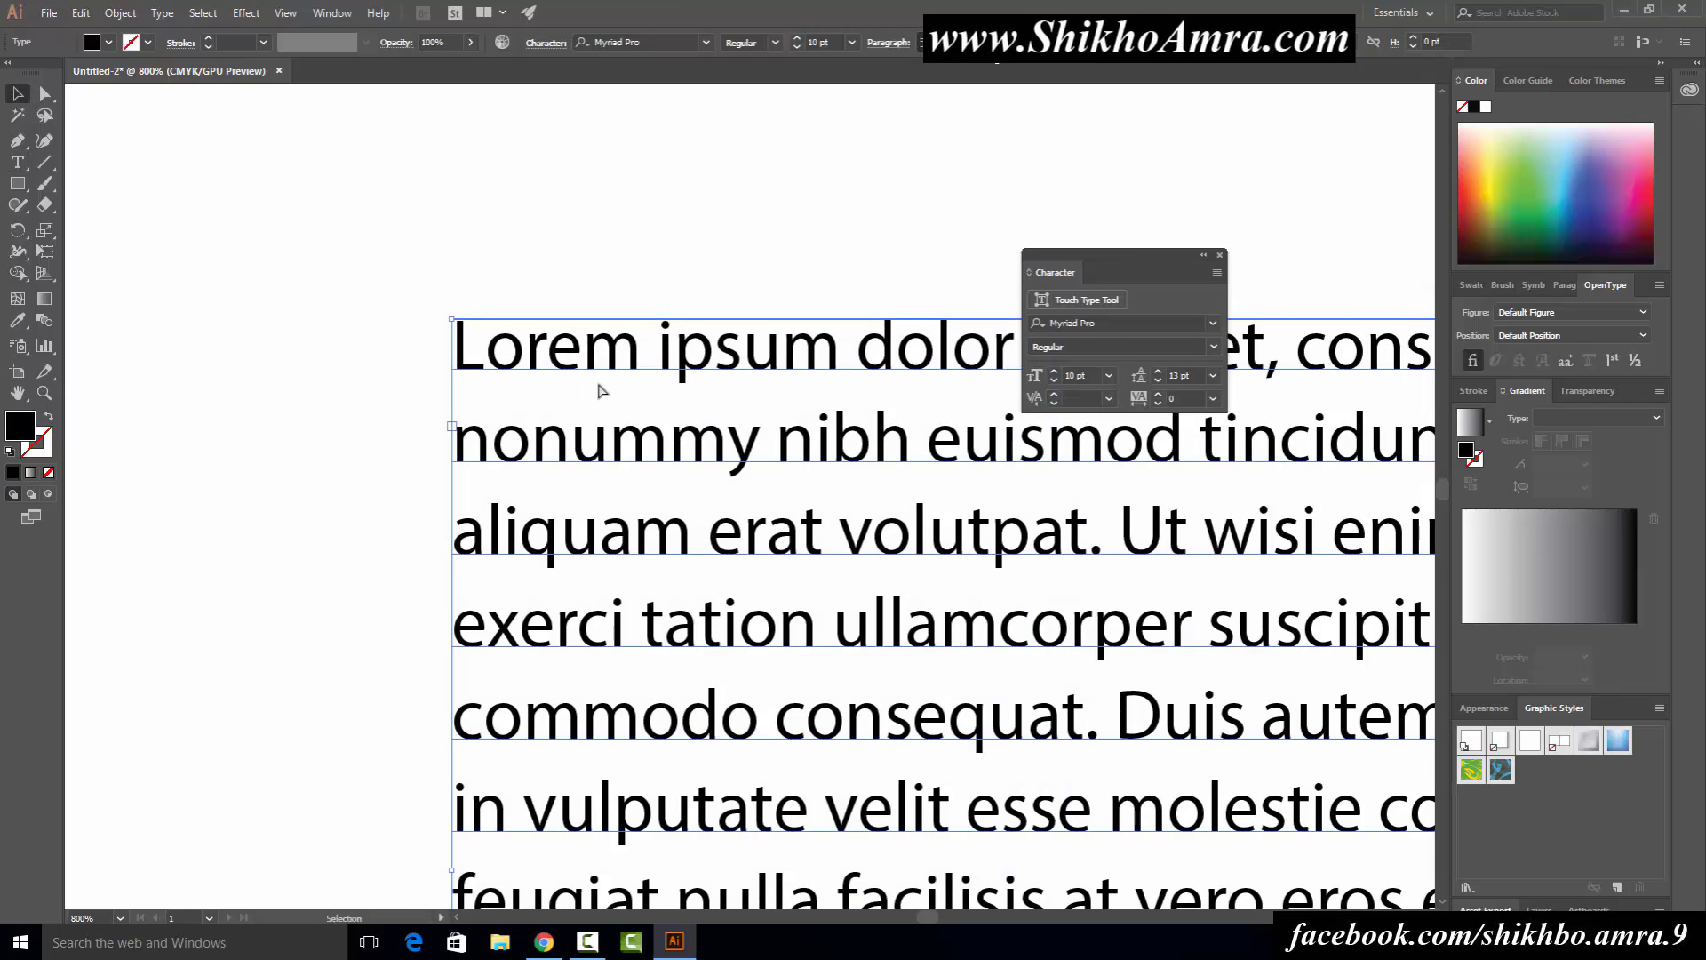
scroll(462, 389, down, 2)
scroll(462, 388, up, 2)
Step: Select 'Lorem ipsum' and raise its tracking through 100 and 200 to 2000
key(t)
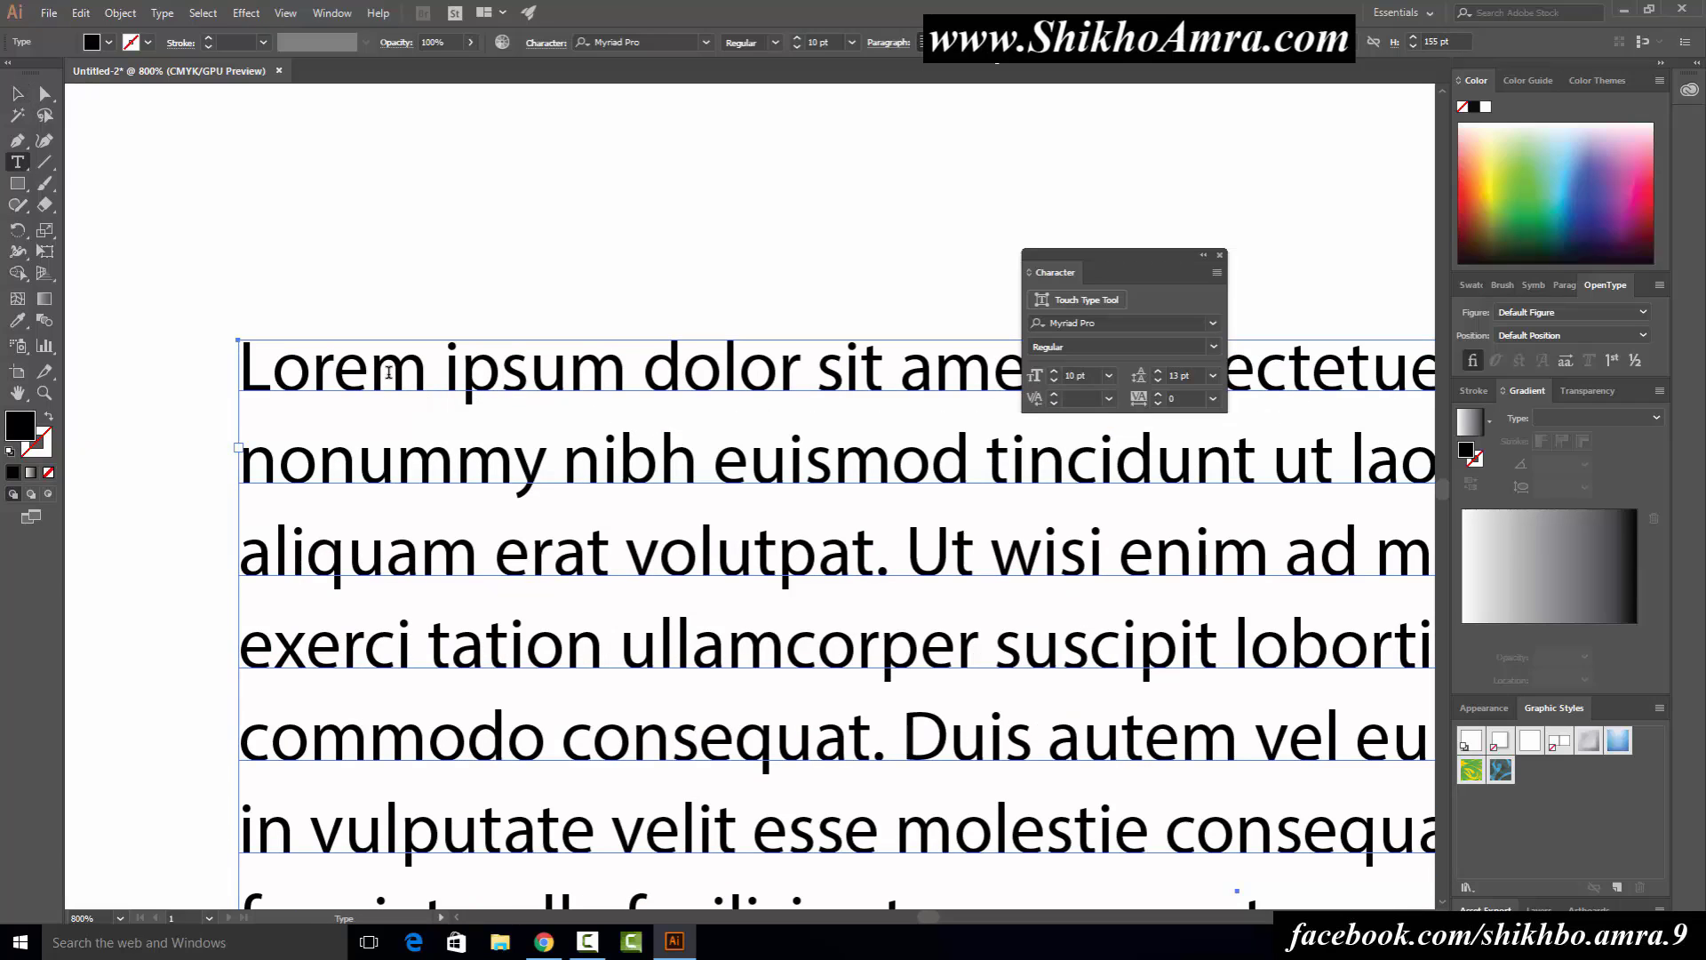
drag(627, 367, 180, 349)
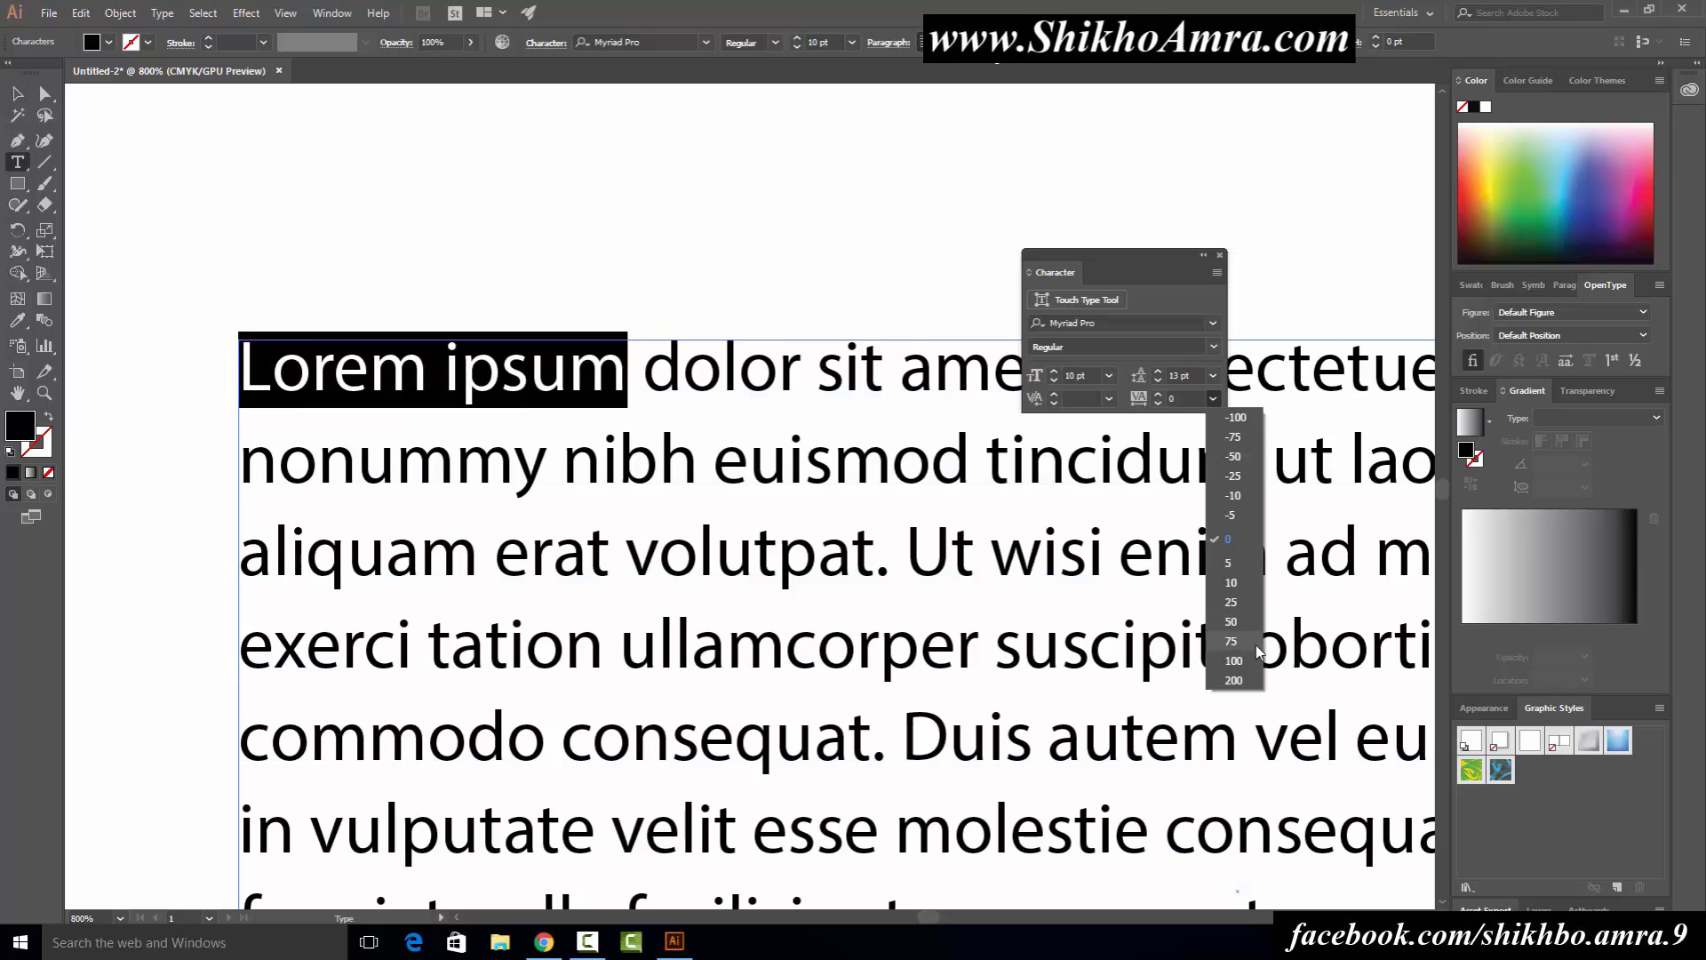
click(1235, 660)
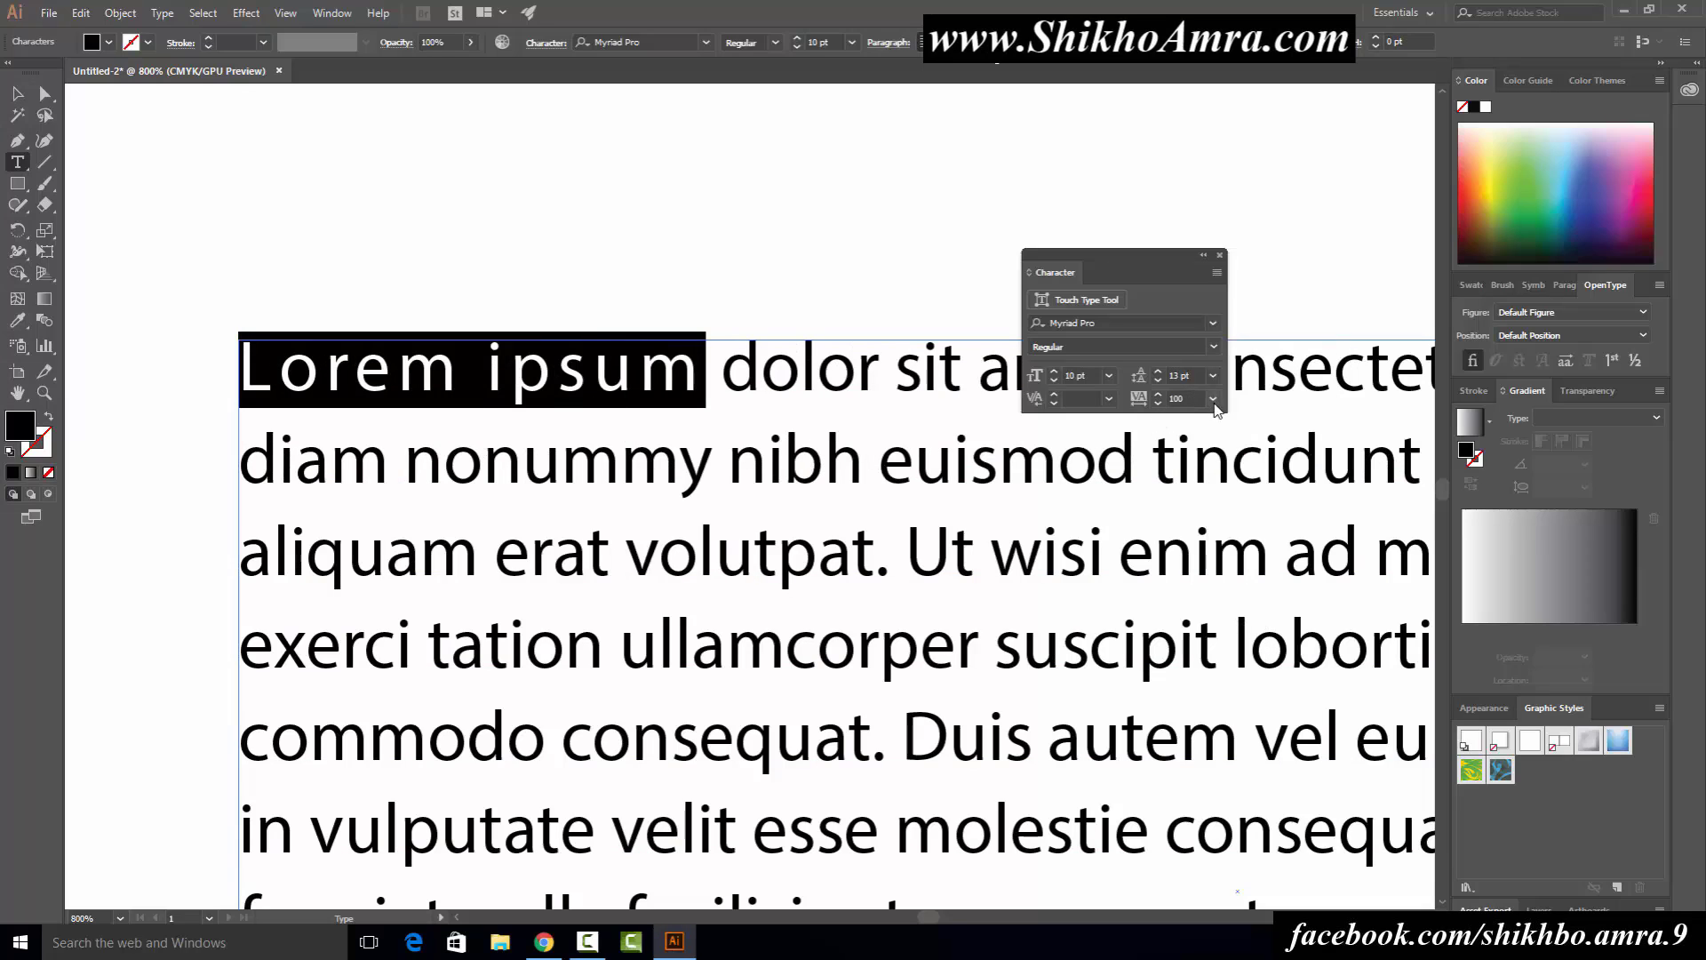
click(1214, 399)
click(1235, 685)
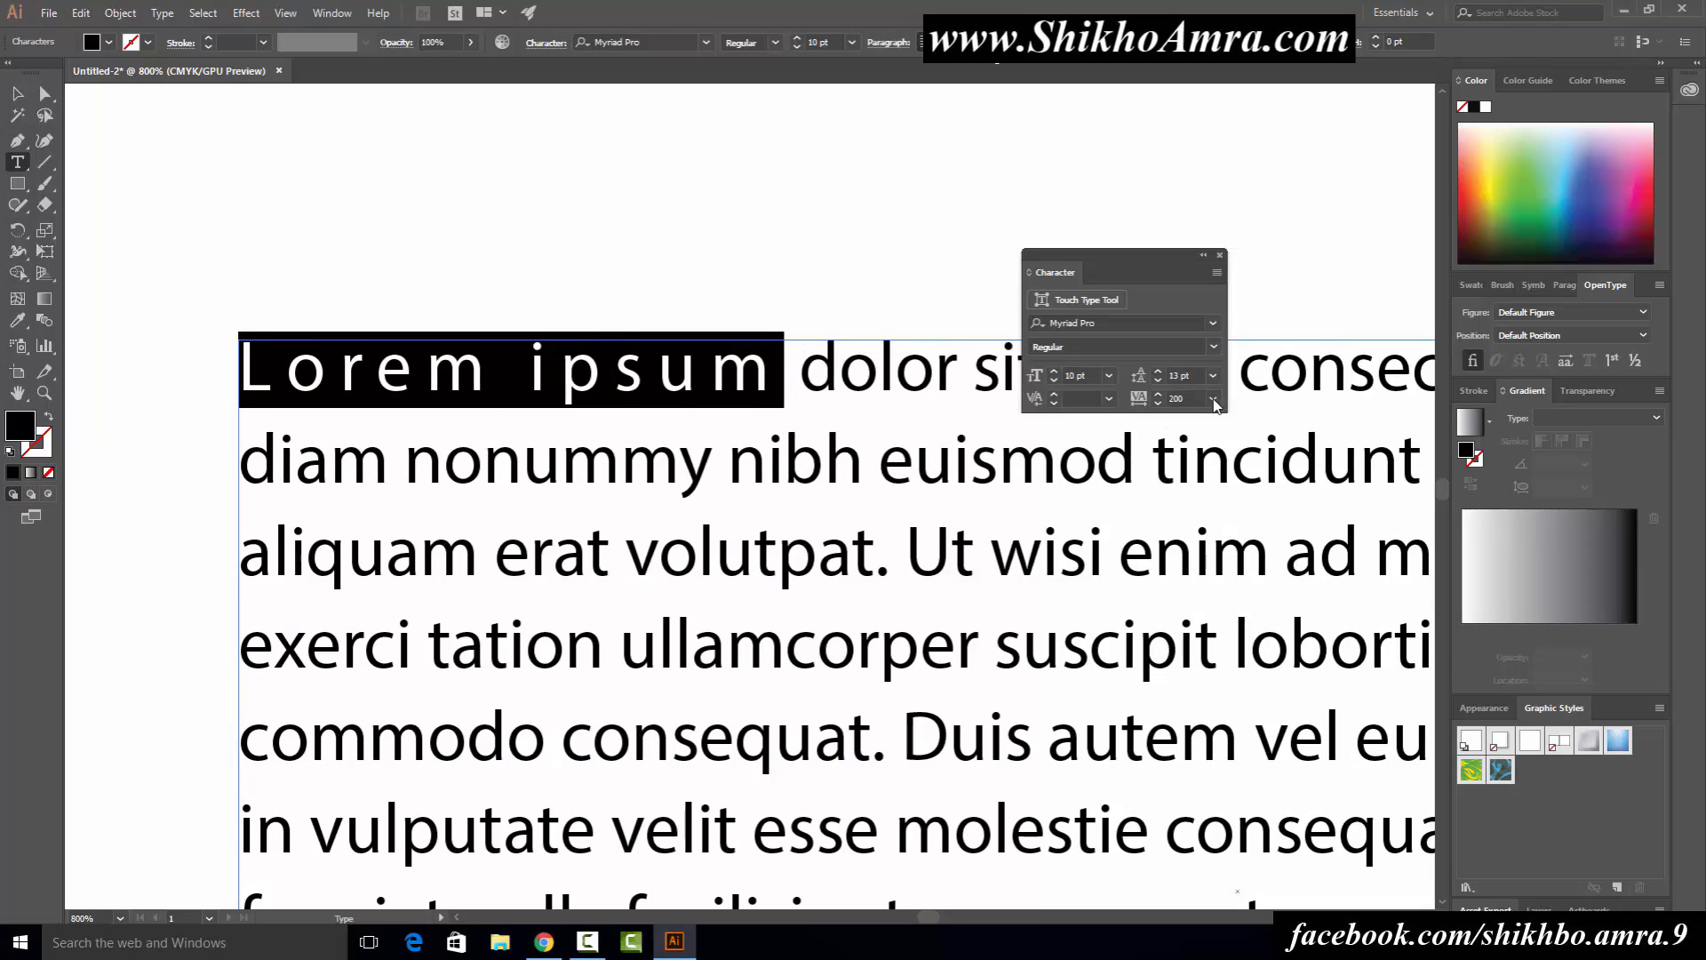
drag(1193, 397, 1011, 397)
key(Return)
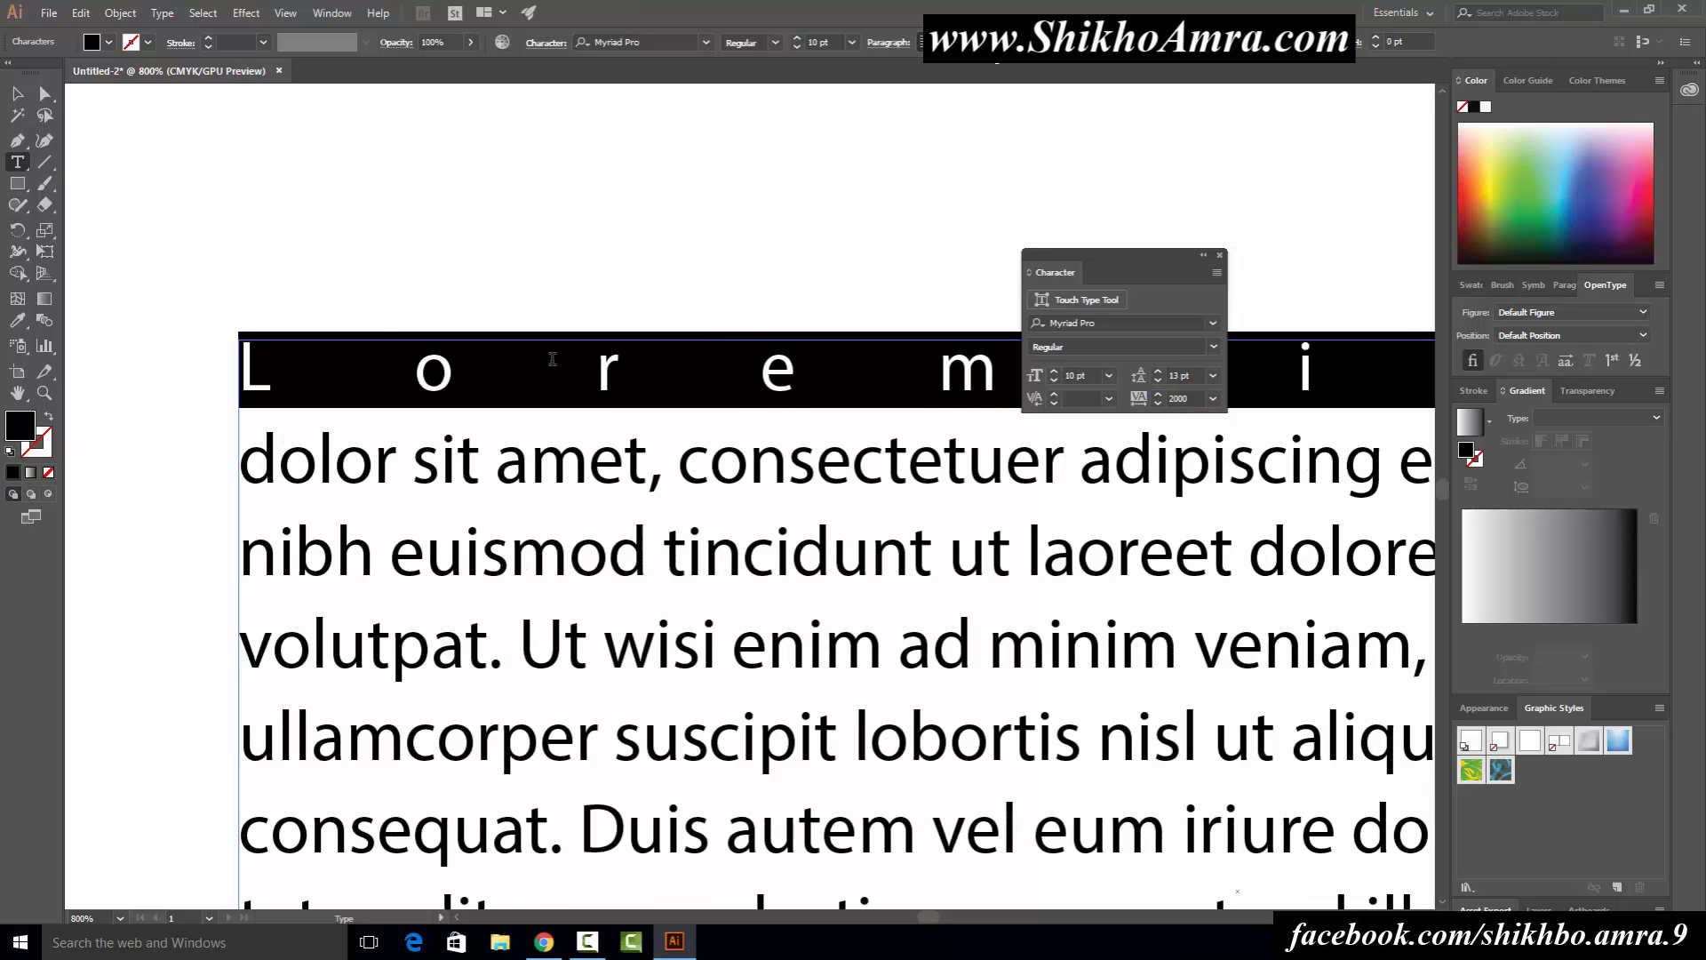
click(17, 93)
scroll(427, 353, down, 1)
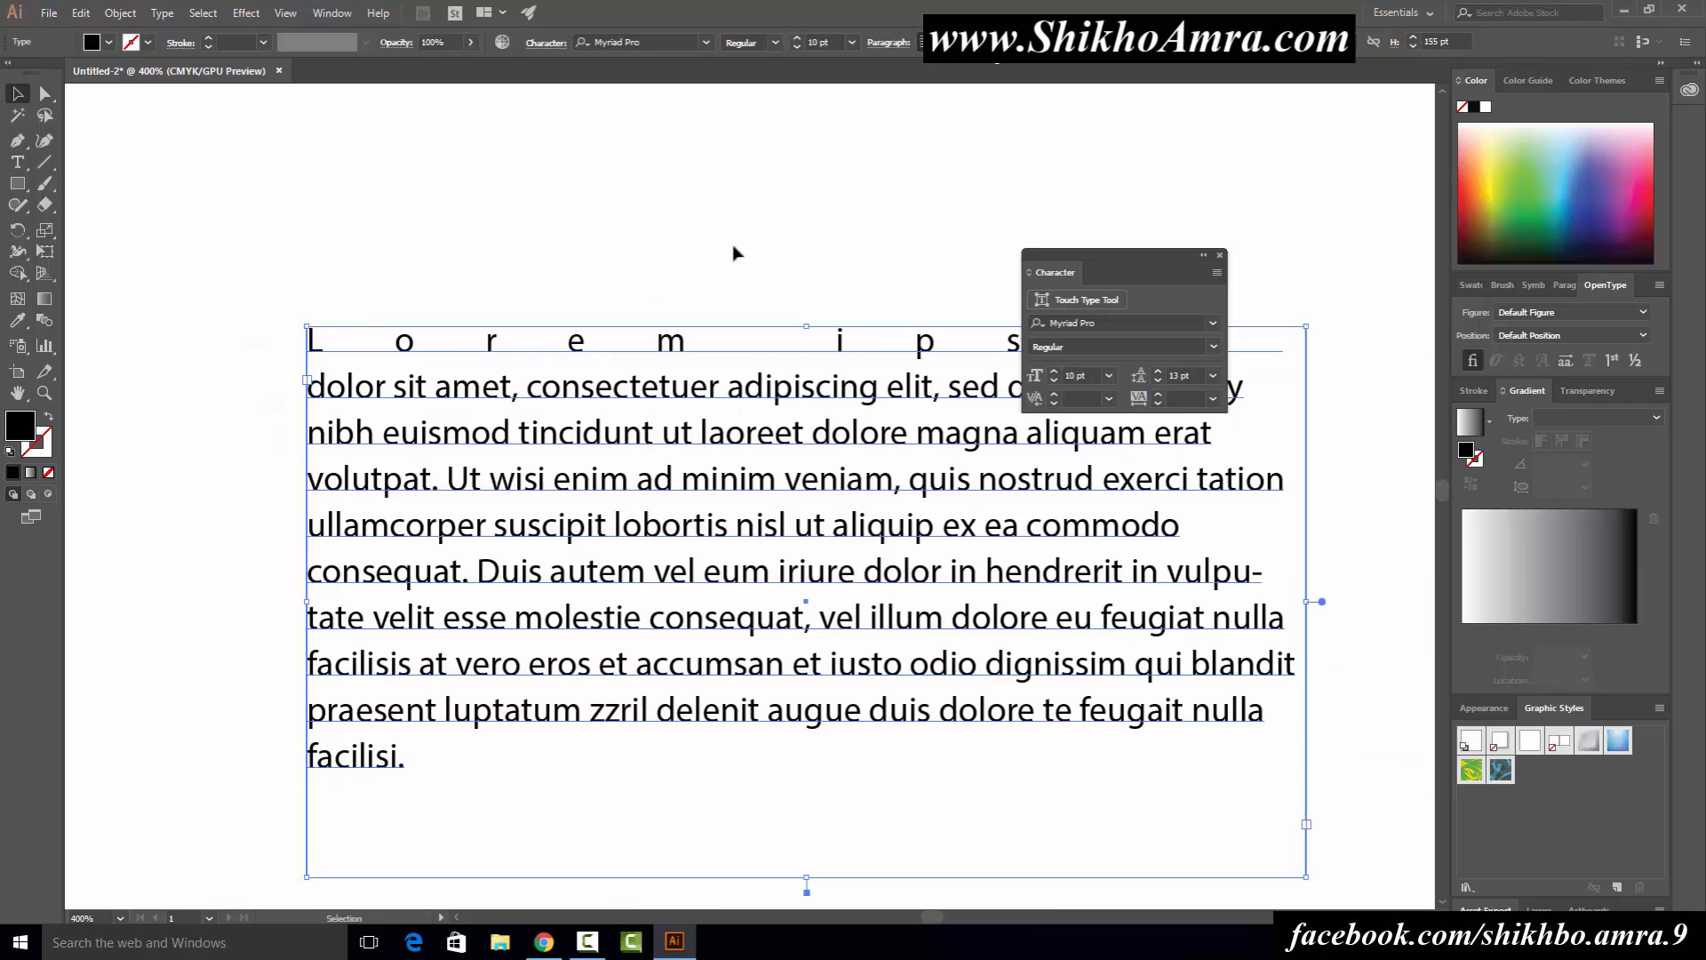
Step: Shift the view and move the Character panel away from the text
drag(734, 255, 644, 453)
click(584, 415)
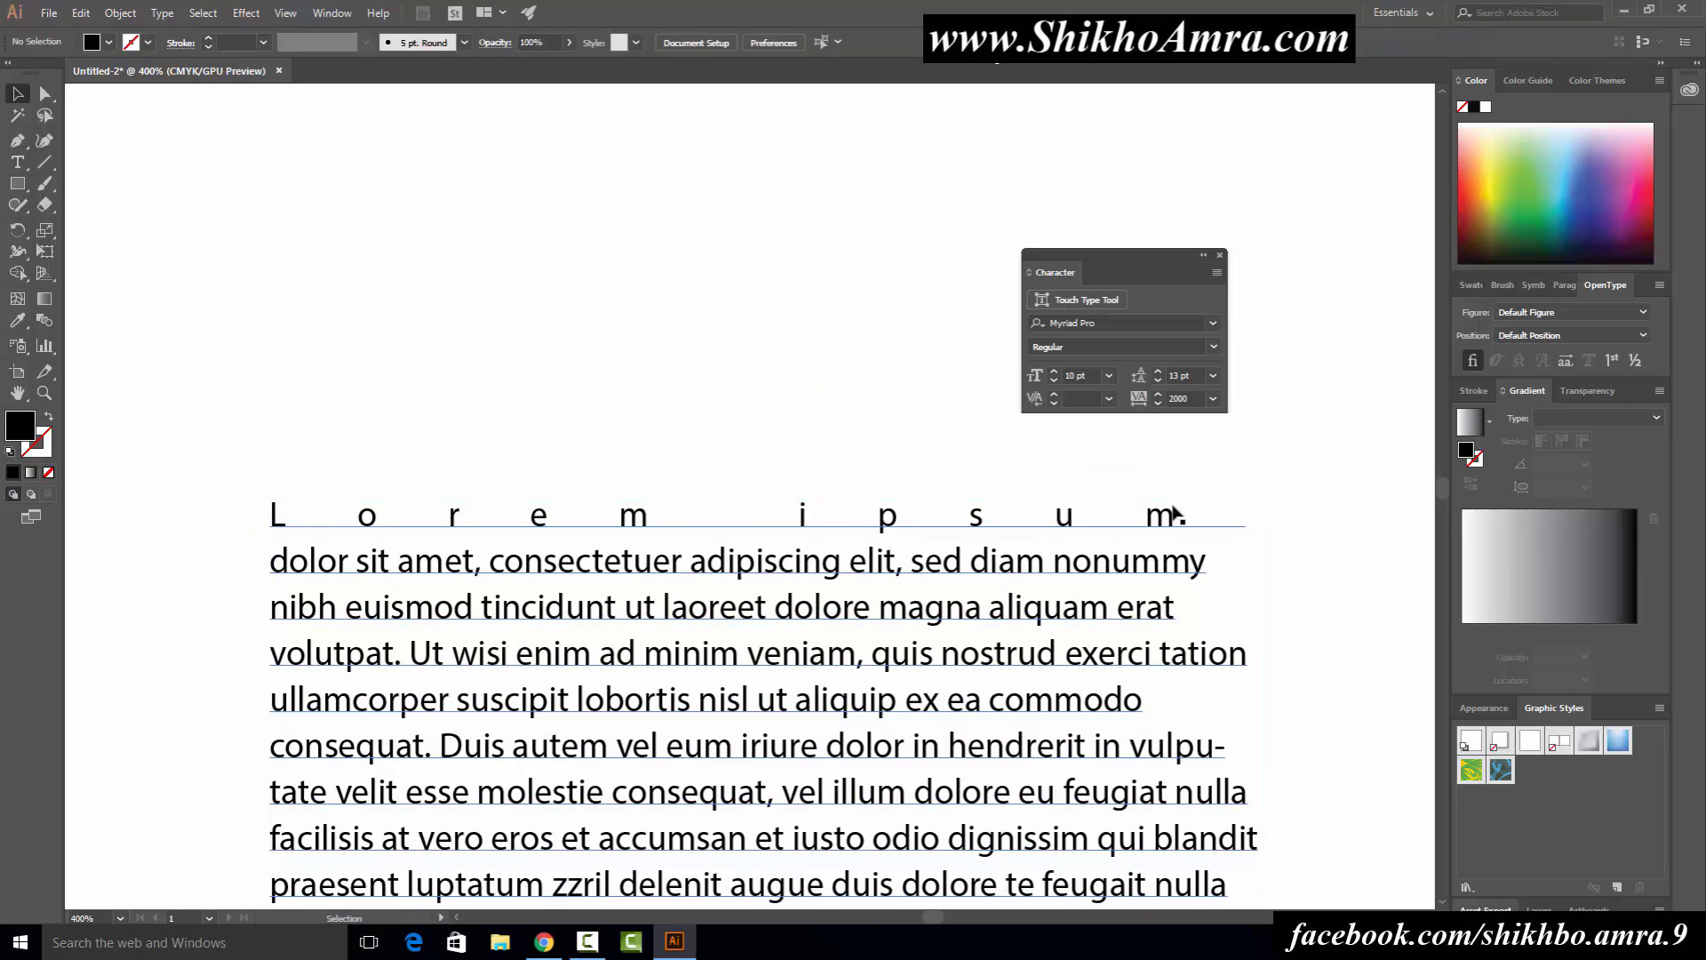
scroll(576, 586, down, 1)
scroll(575, 587, down, 1)
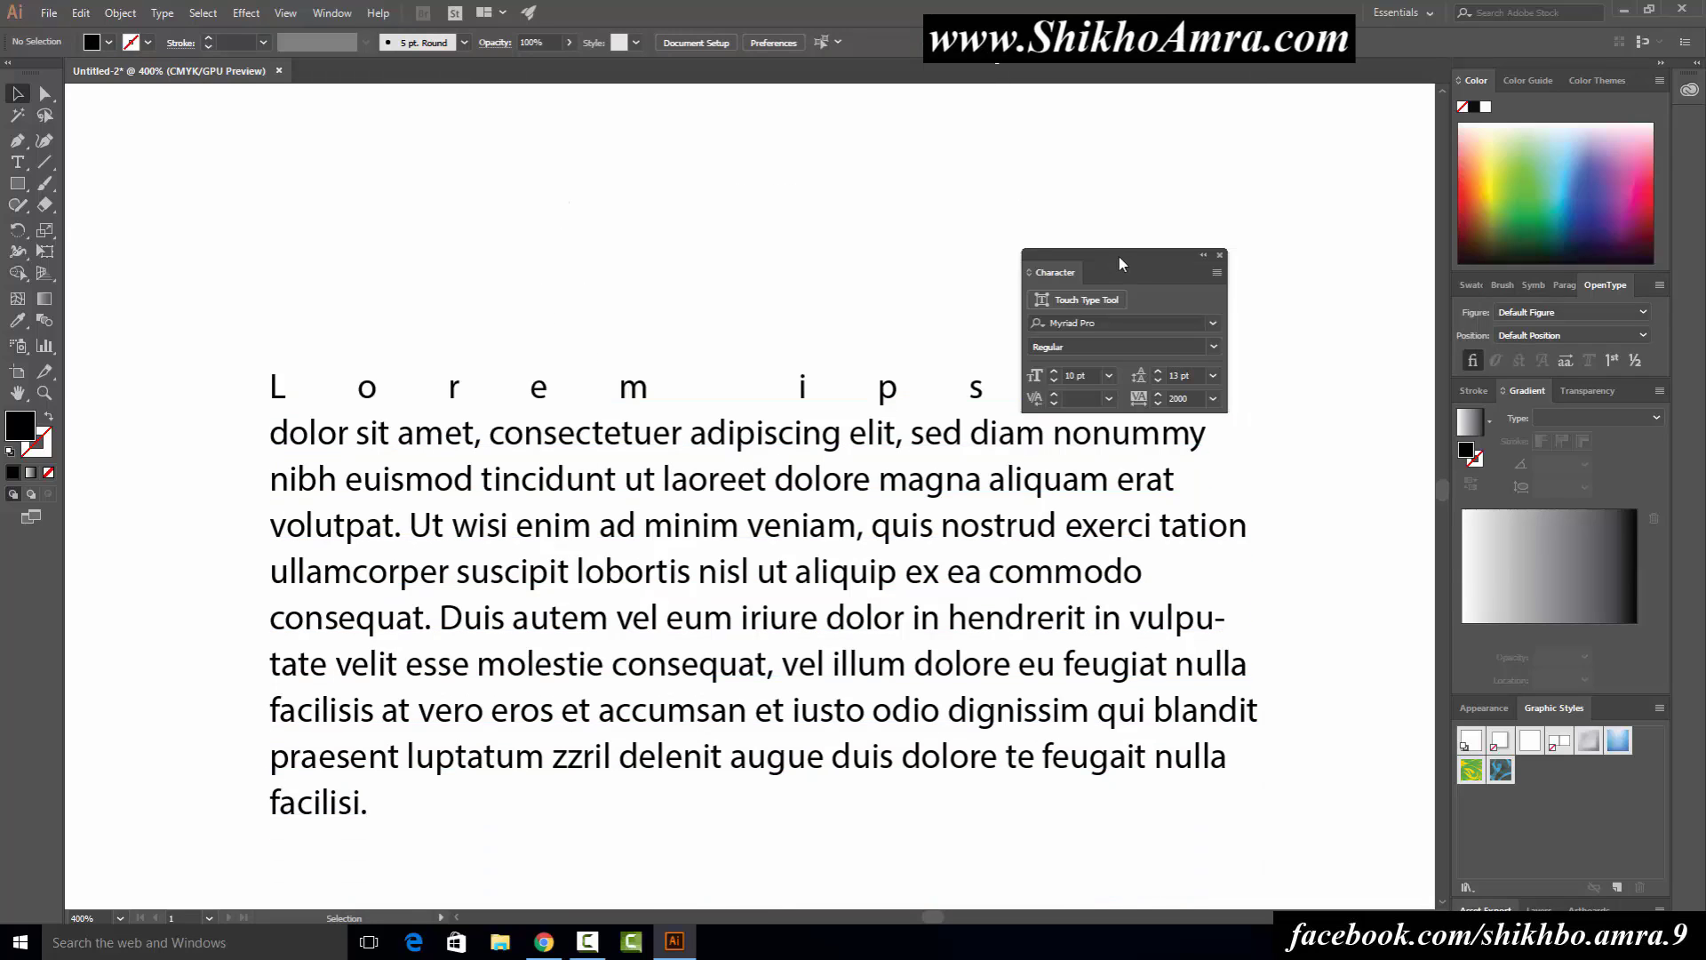
drag(1118, 263, 1279, 148)
scroll(539, 333, down, 1)
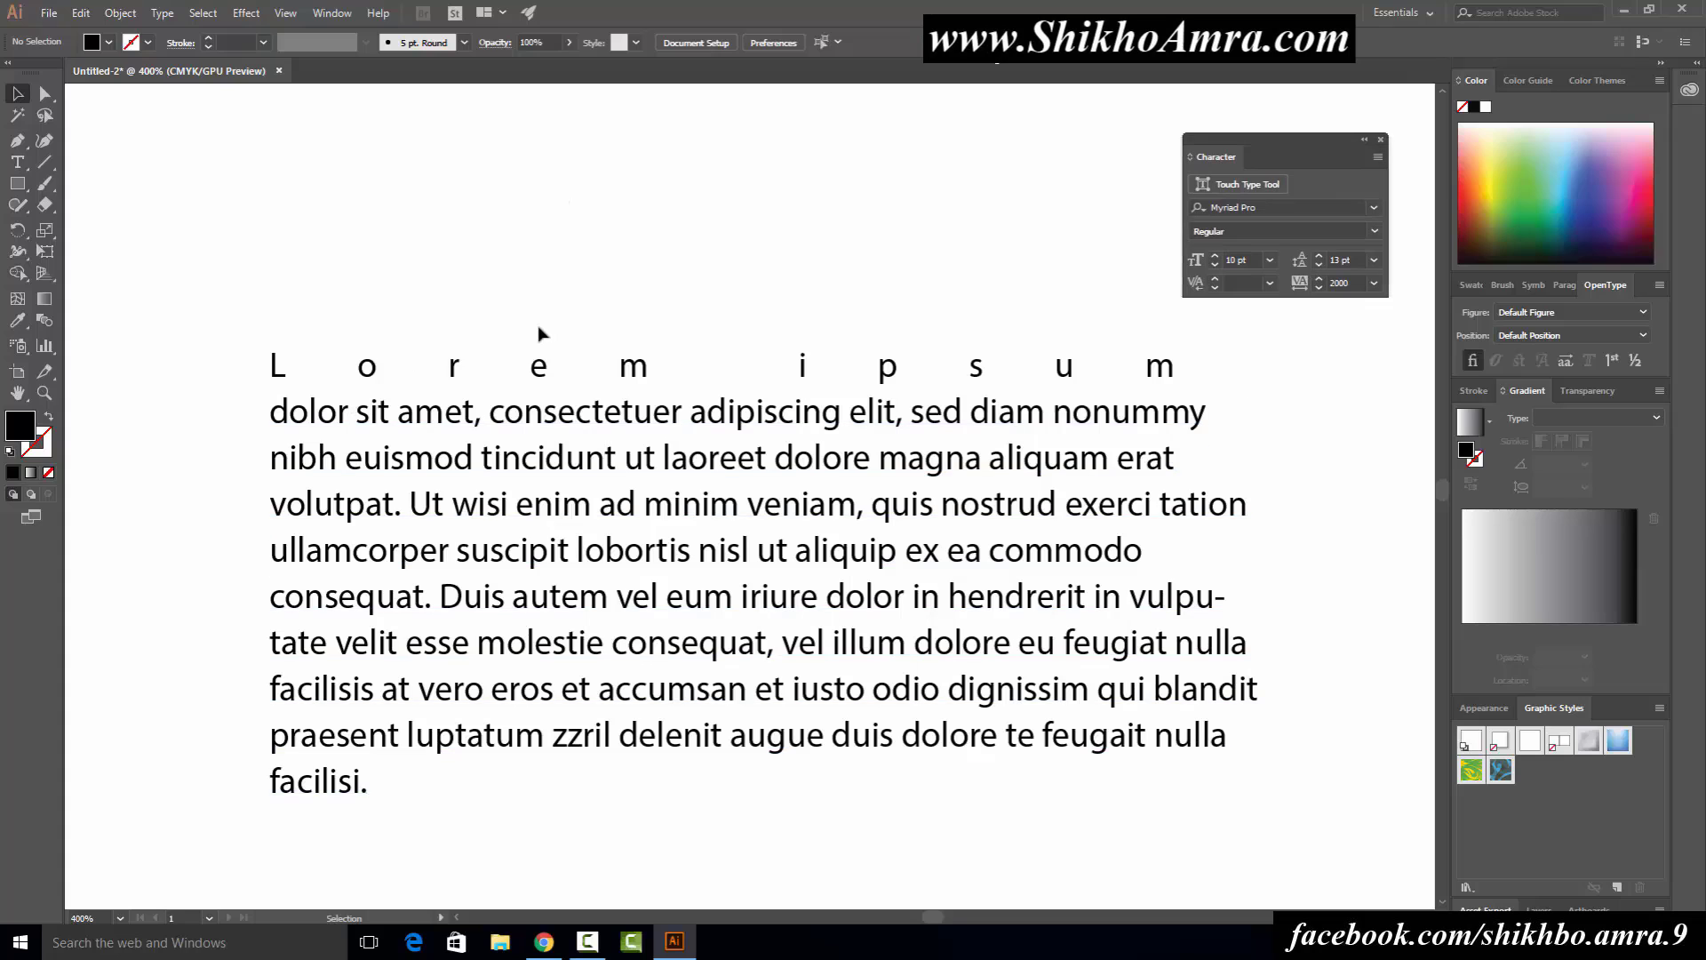
scroll(538, 333, down, 1)
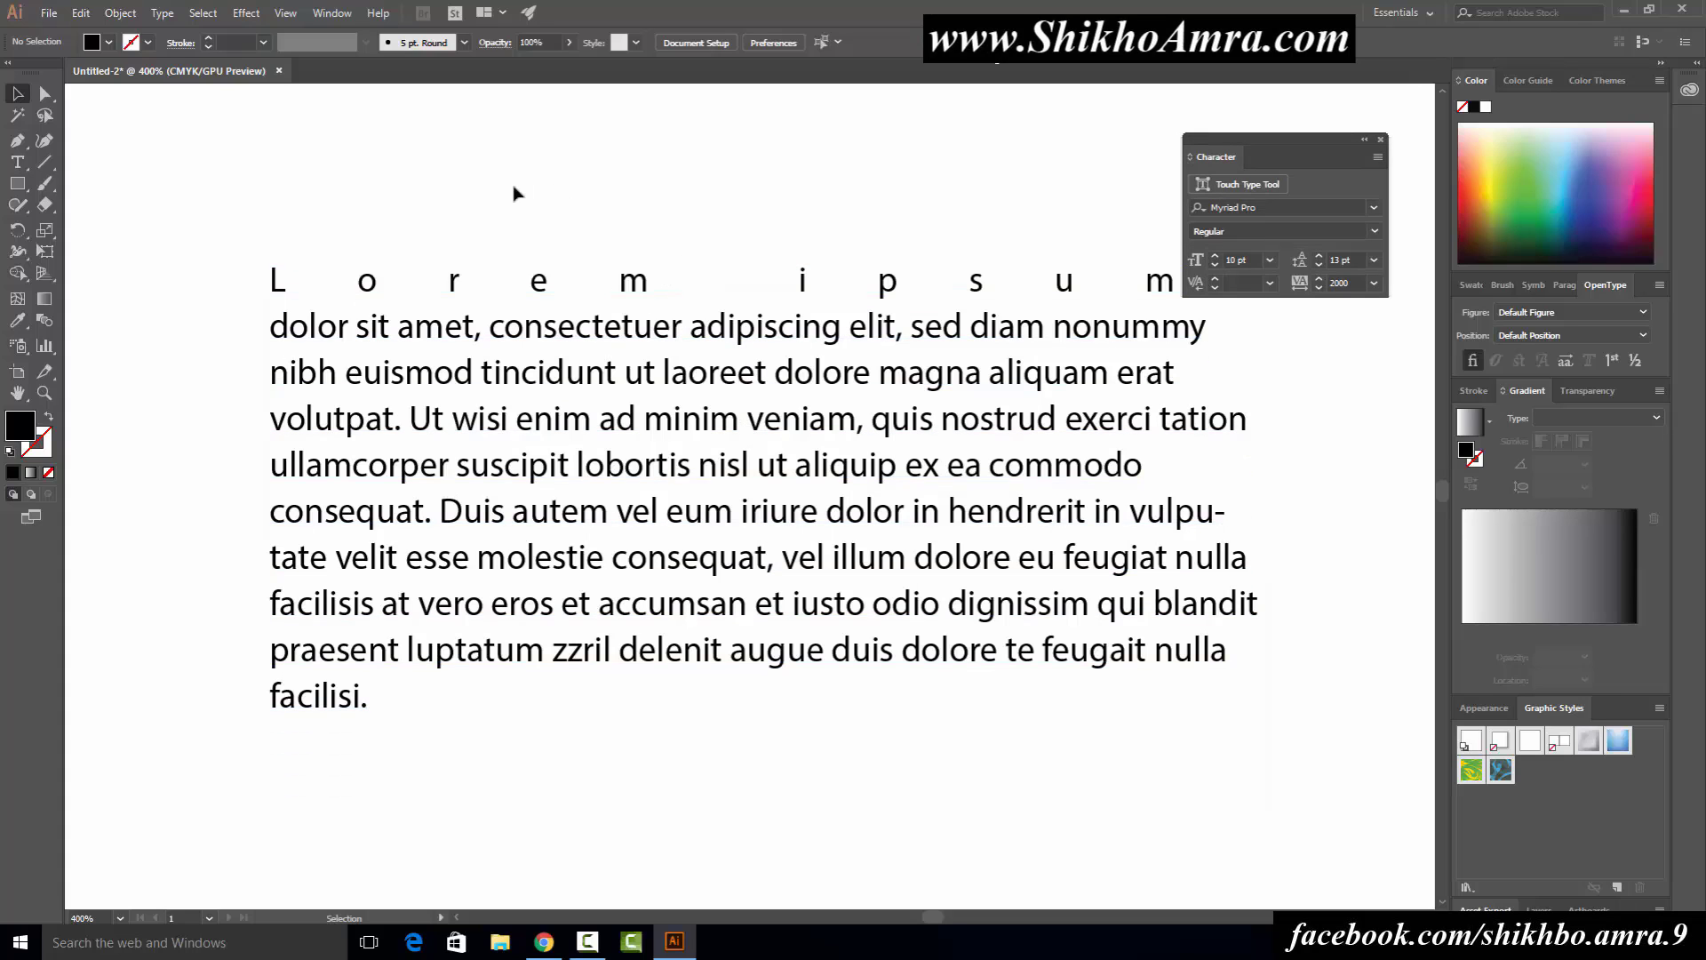
Step: Drag the frame's corner inward so 'Lorem' and 'ipsum' wrap onto separate lines
drag(240, 213, 373, 293)
click(373, 235)
click(1350, 283)
click(552, 282)
click(945, 223)
click(1235, 675)
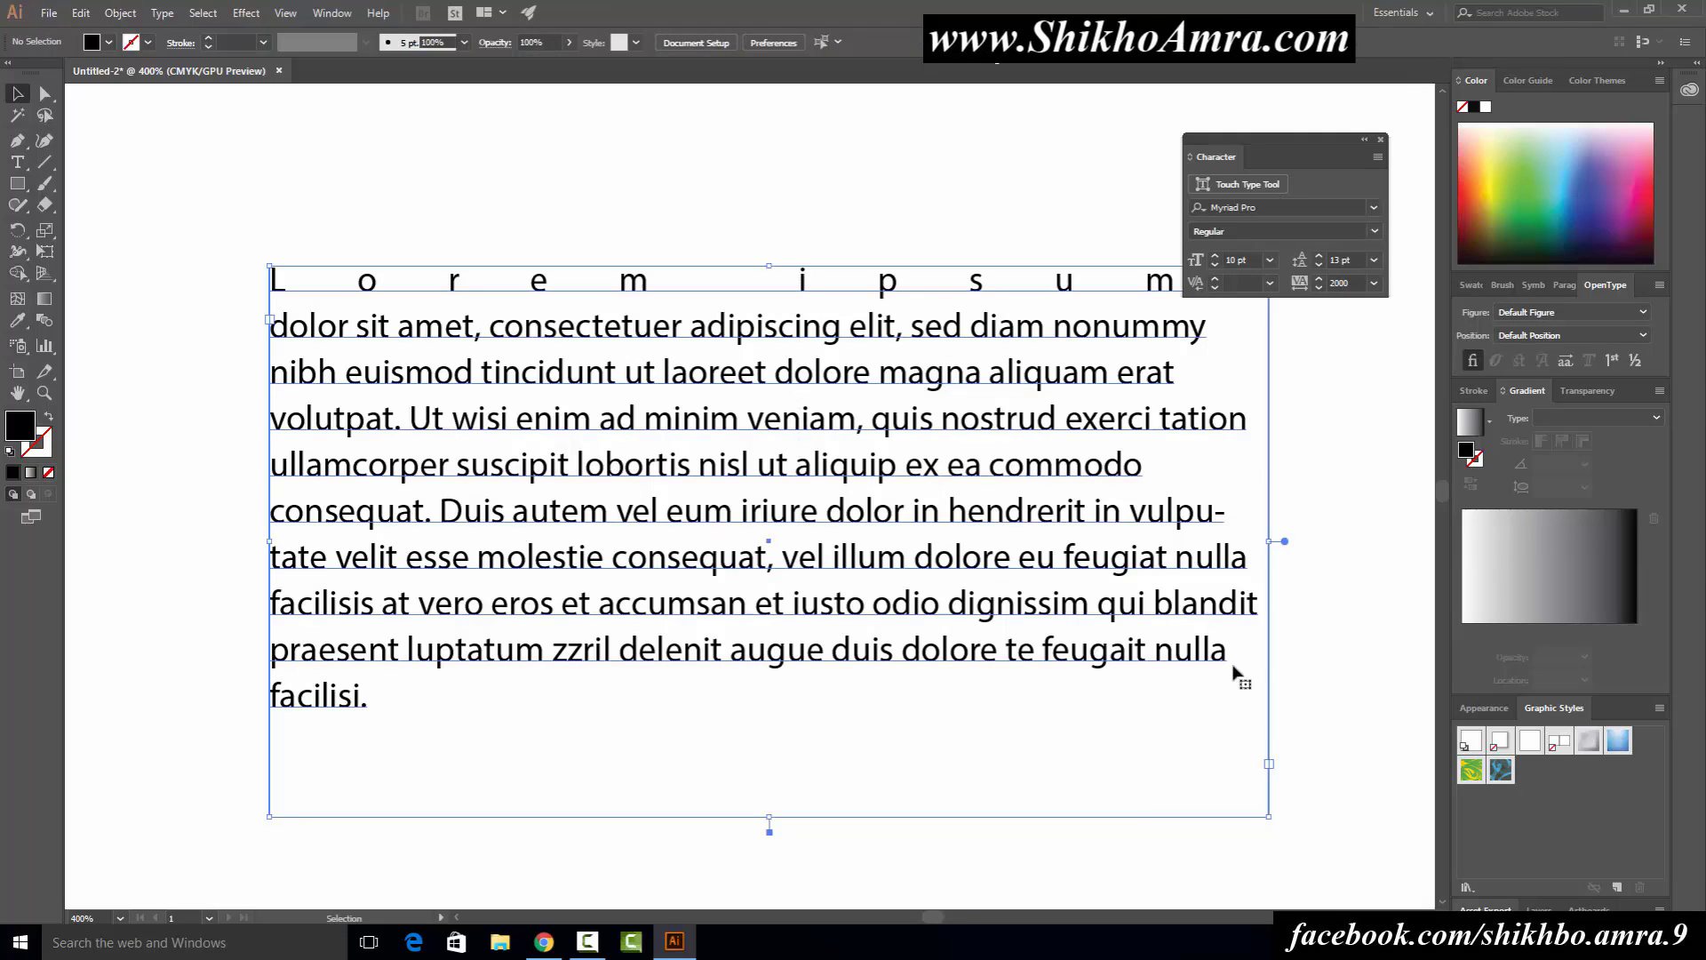
drag(1268, 815, 1064, 675)
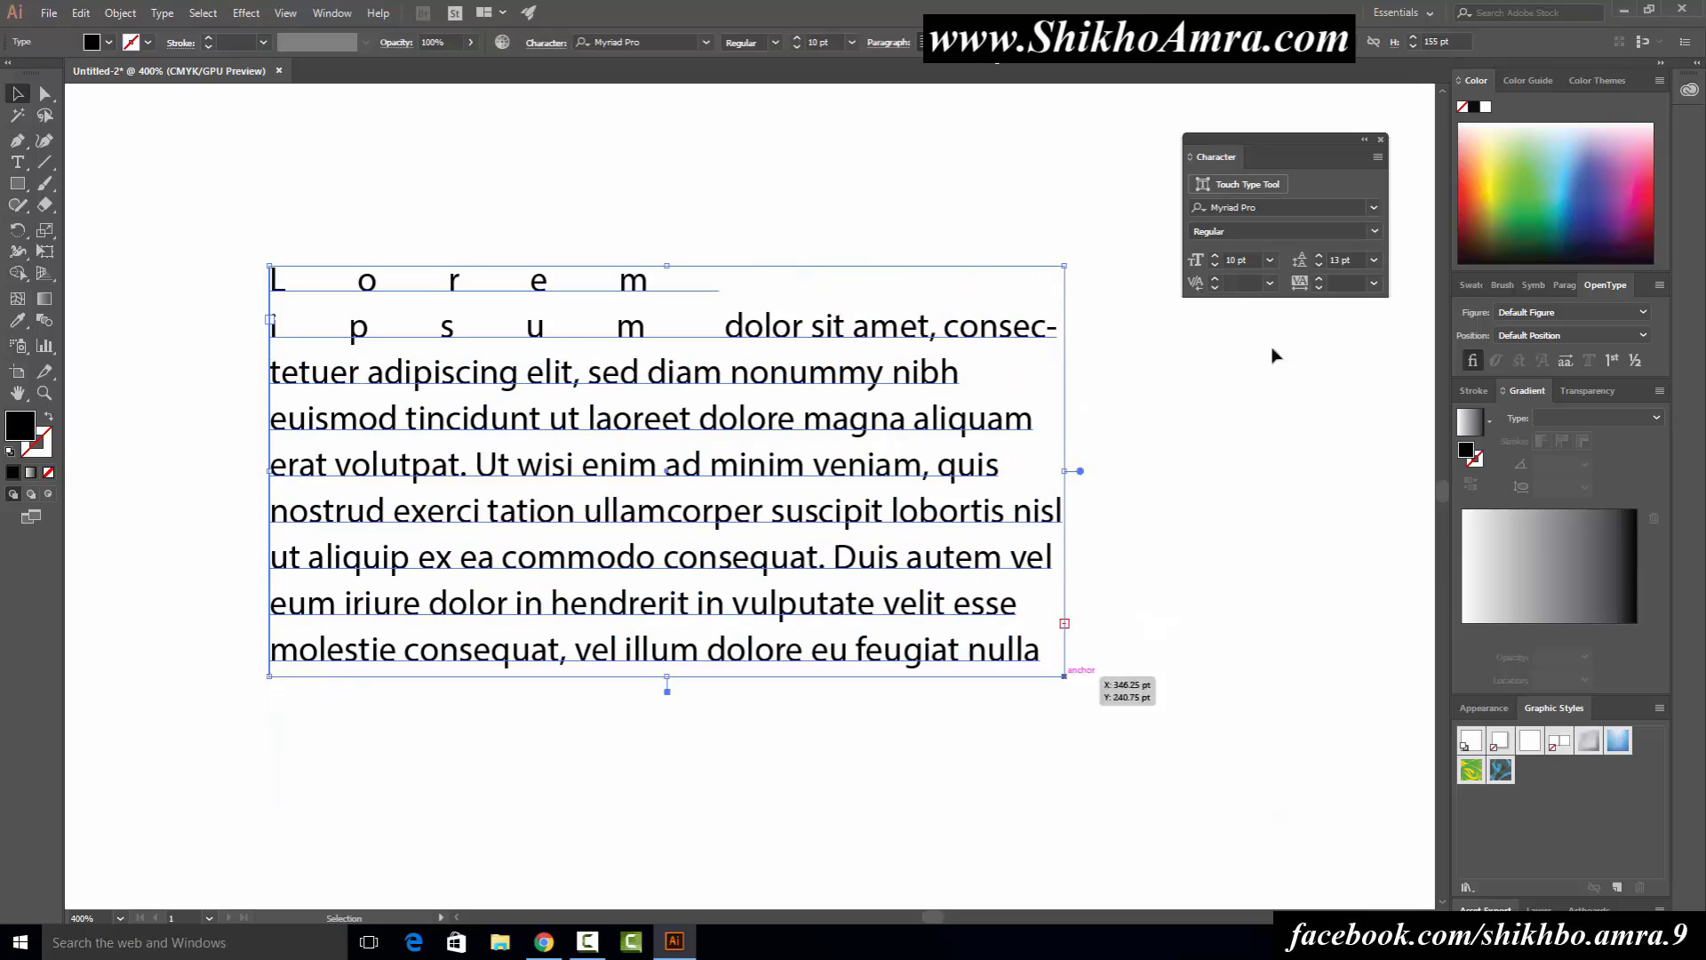
click(1375, 159)
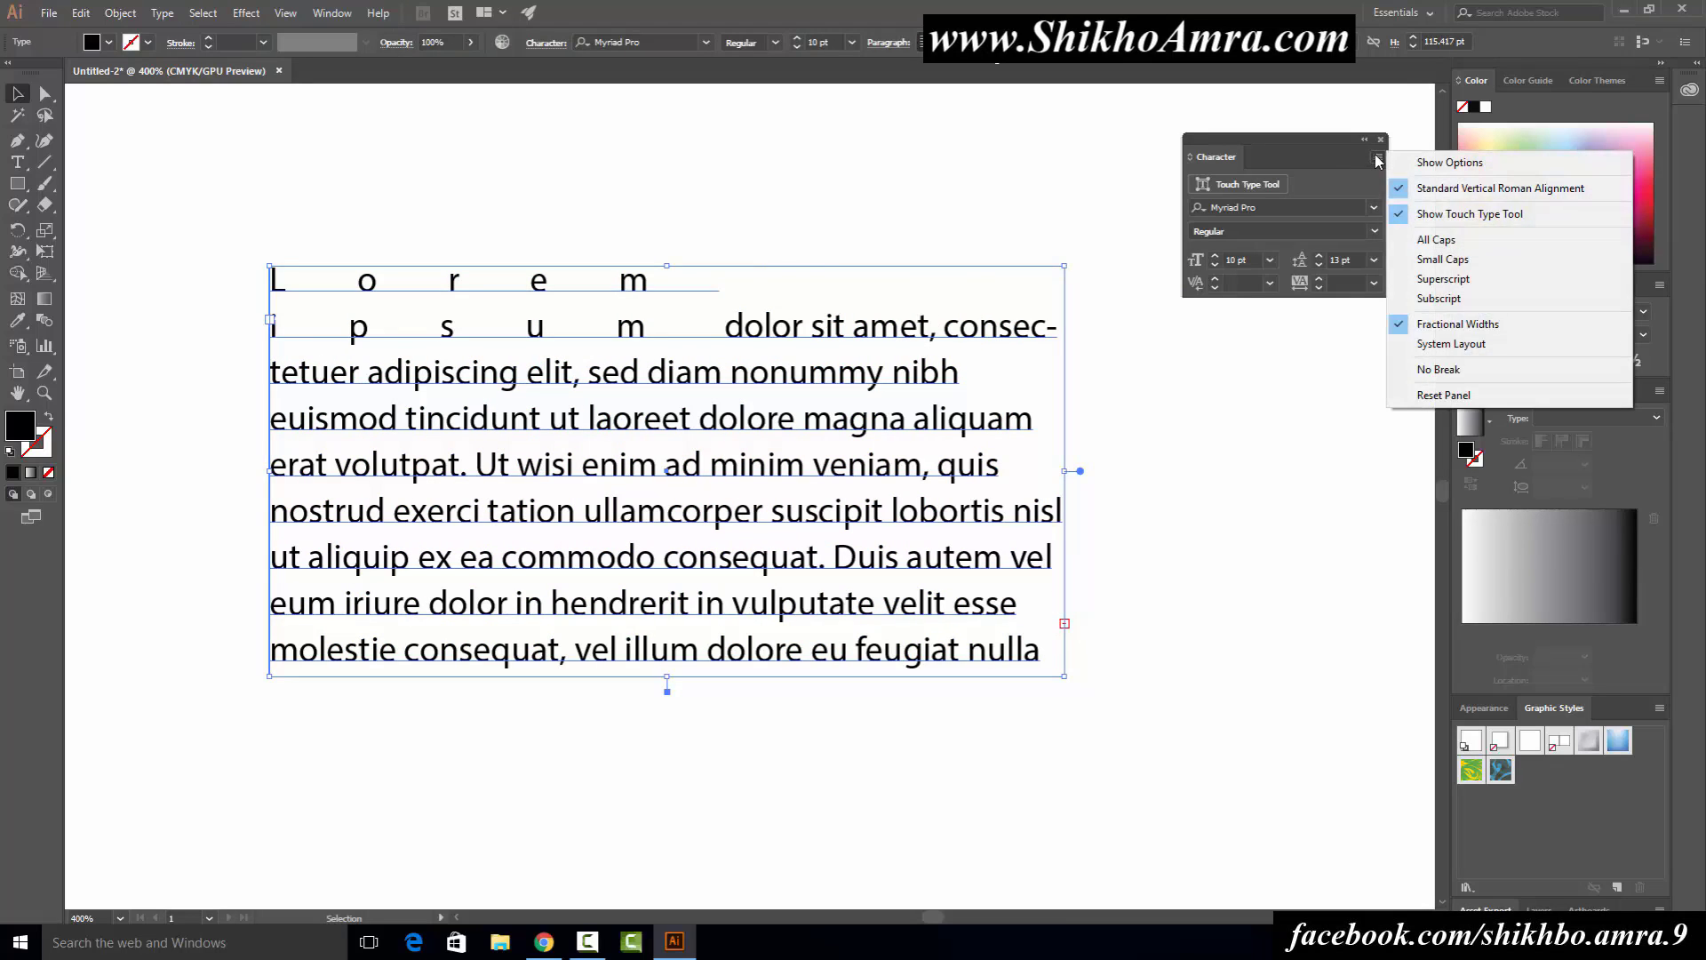
Step: Show full Character panel options (scale, baseline shift), then reselect the paragraph text block
click(1482, 165)
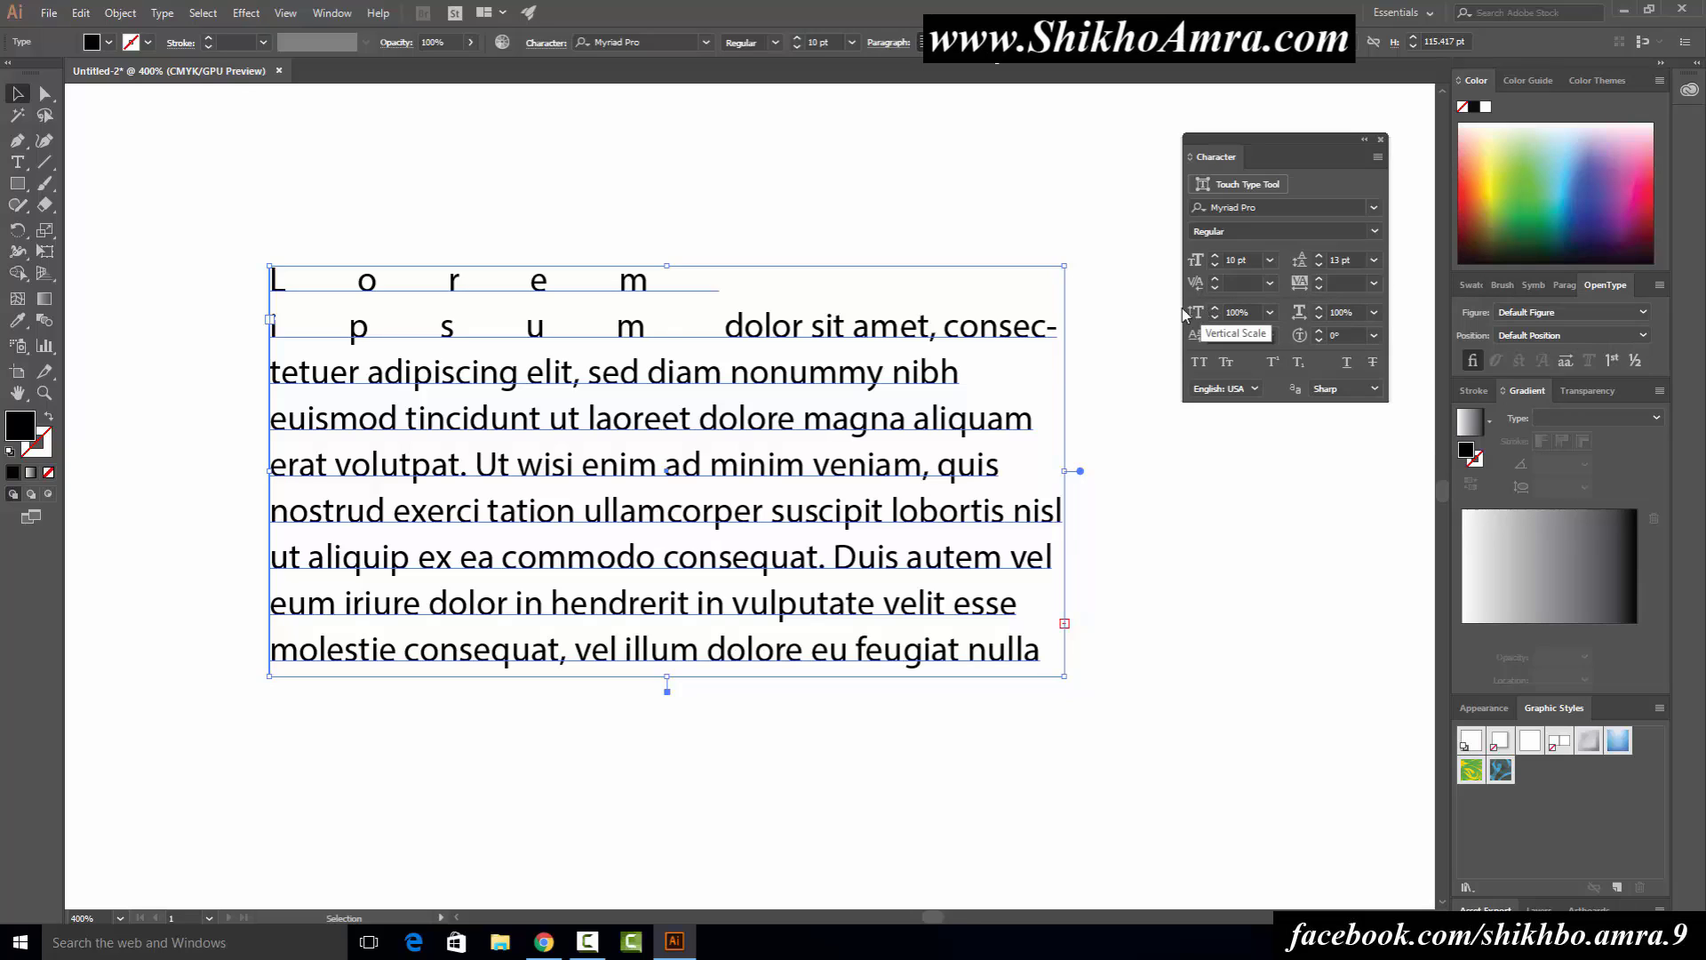
click(622, 202)
scroll(258, 248, up, 1)
click(337, 416)
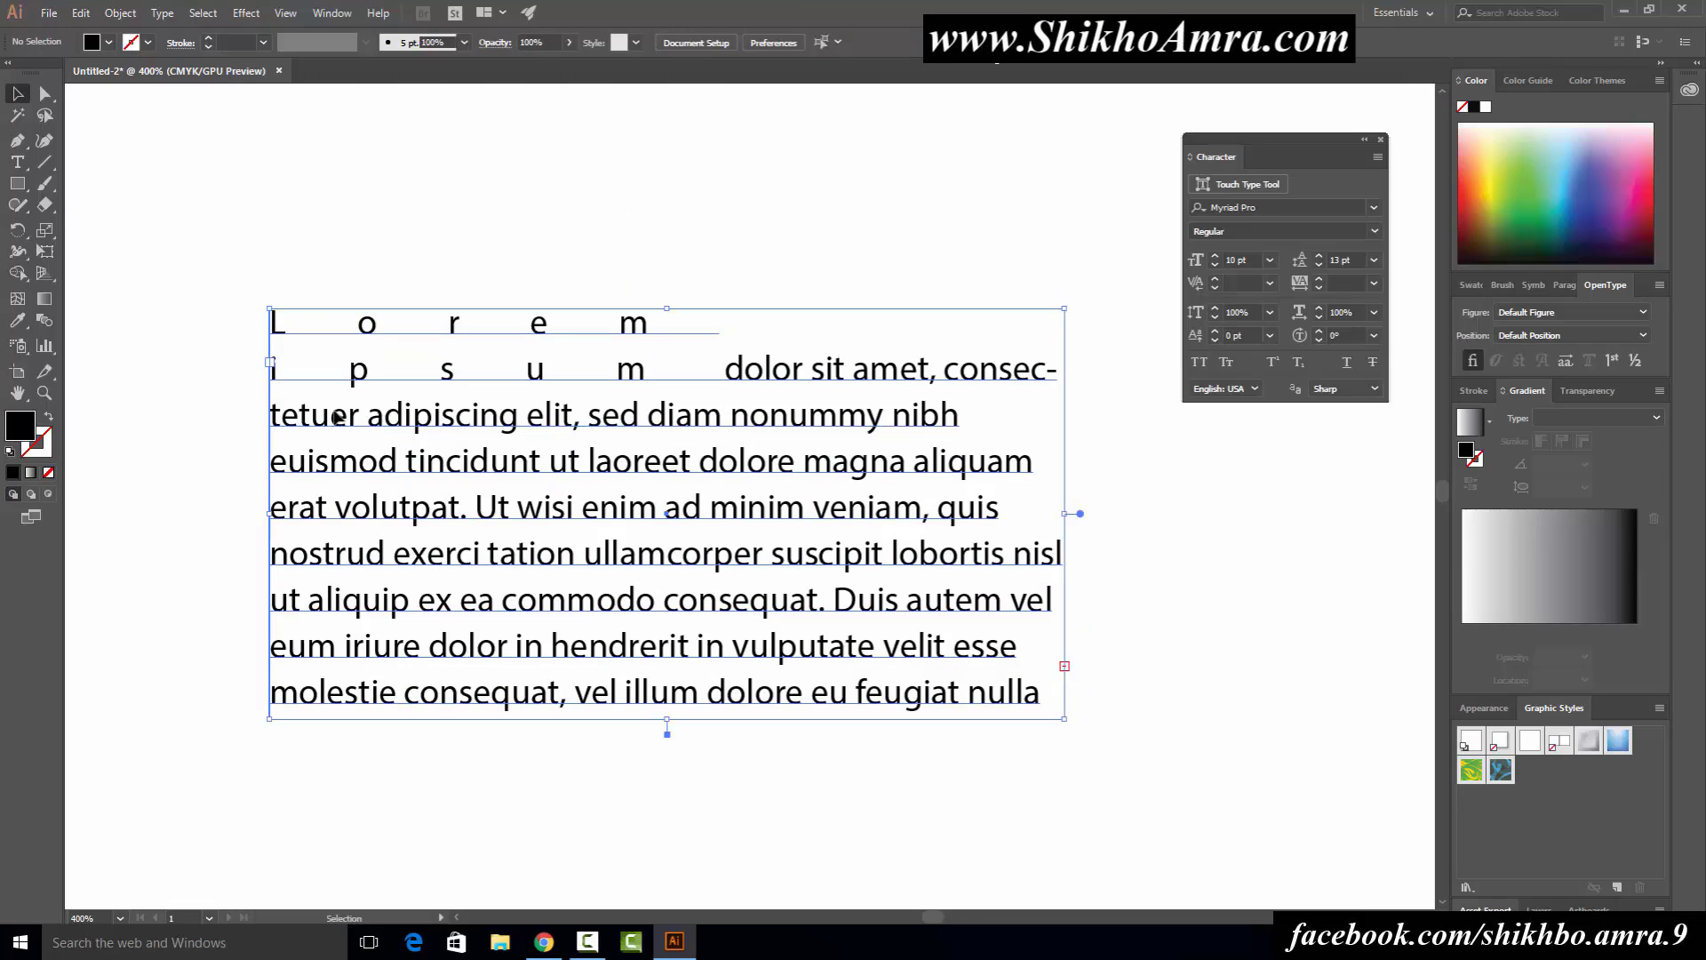
click(1271, 312)
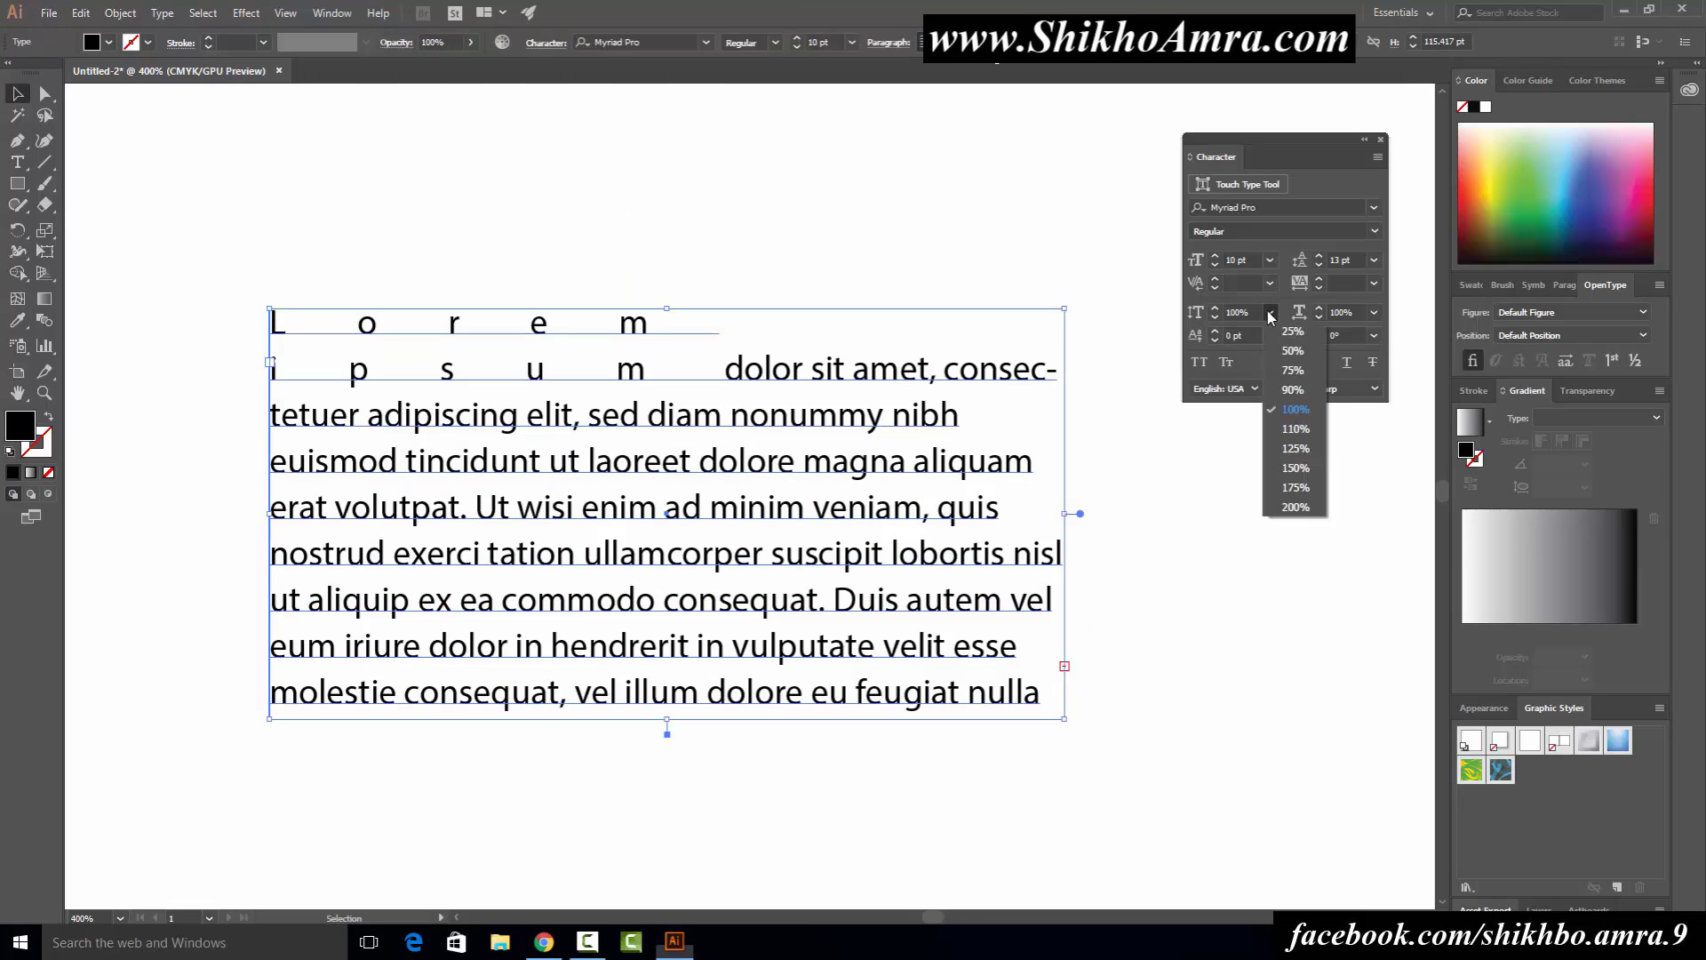
click(1296, 449)
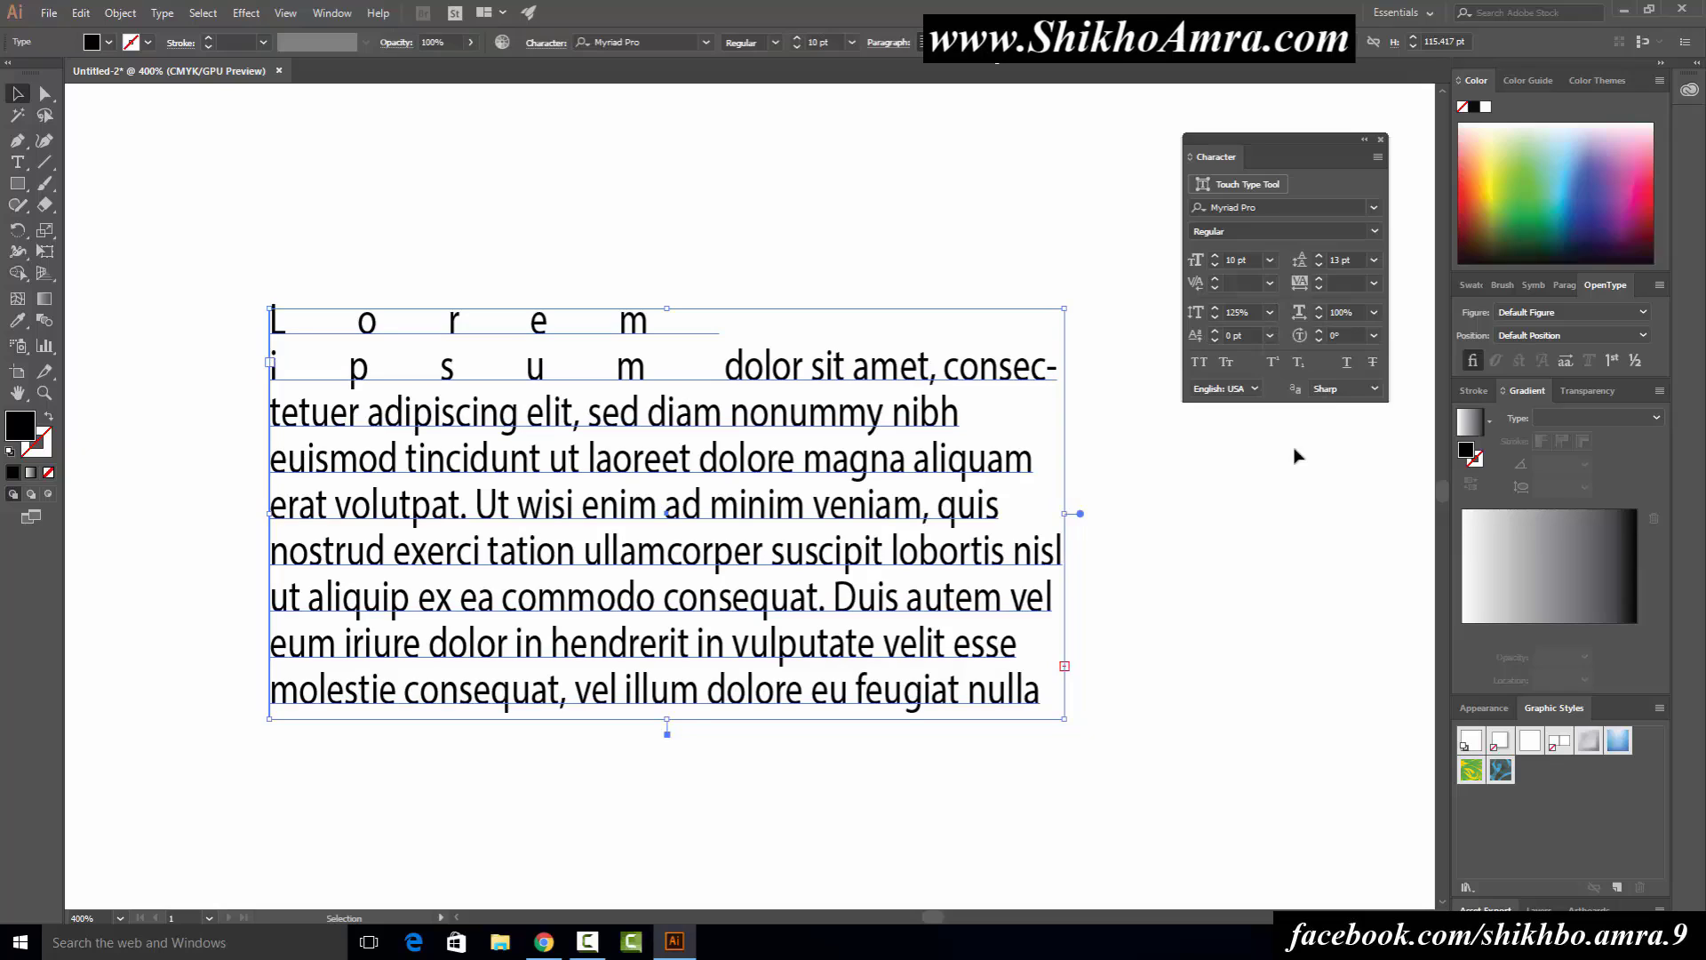
click(1271, 312)
click(1296, 507)
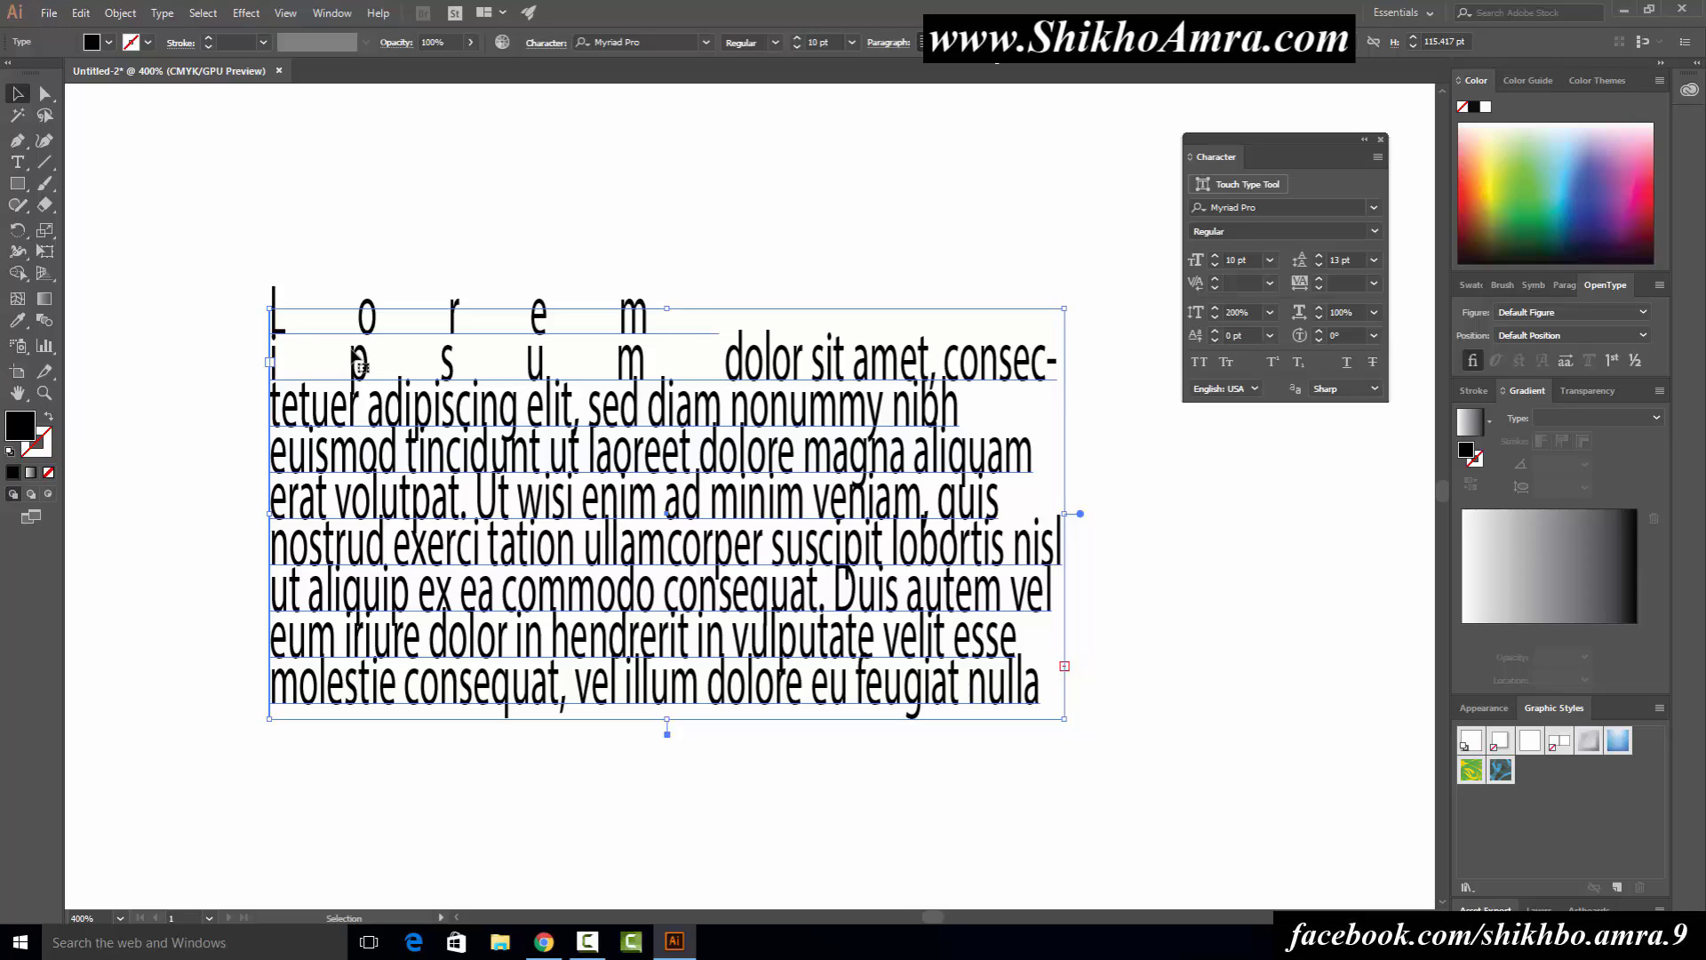
click(1269, 312)
click(1311, 415)
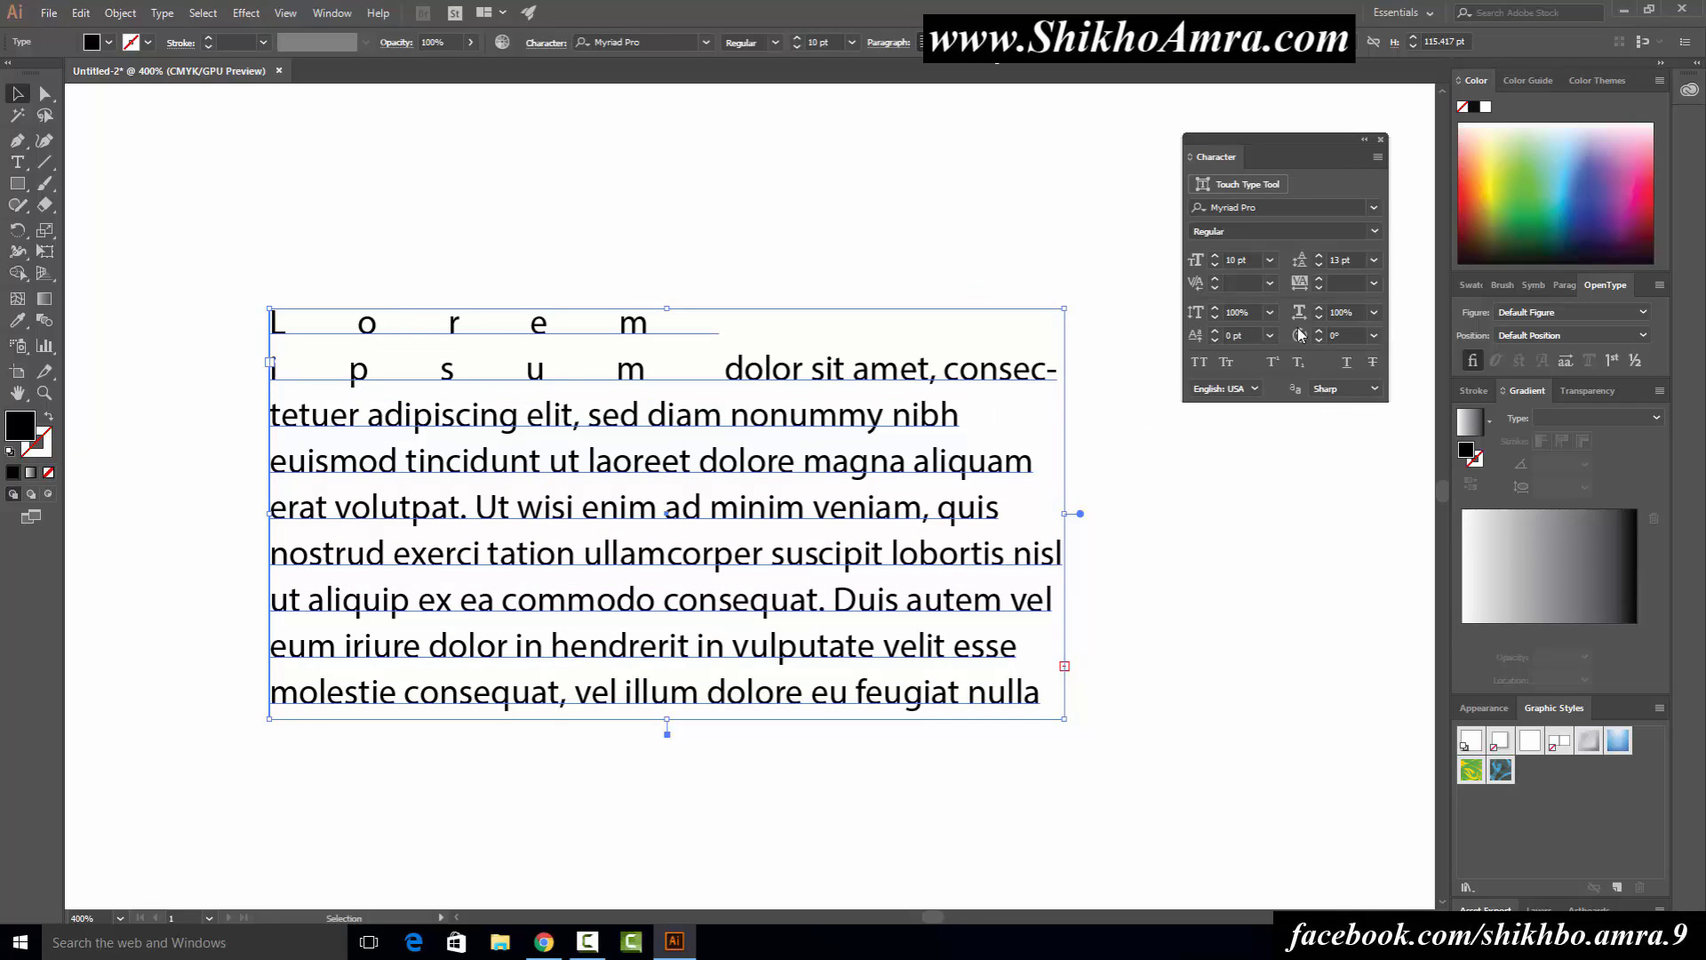
click(1272, 315)
click(1288, 375)
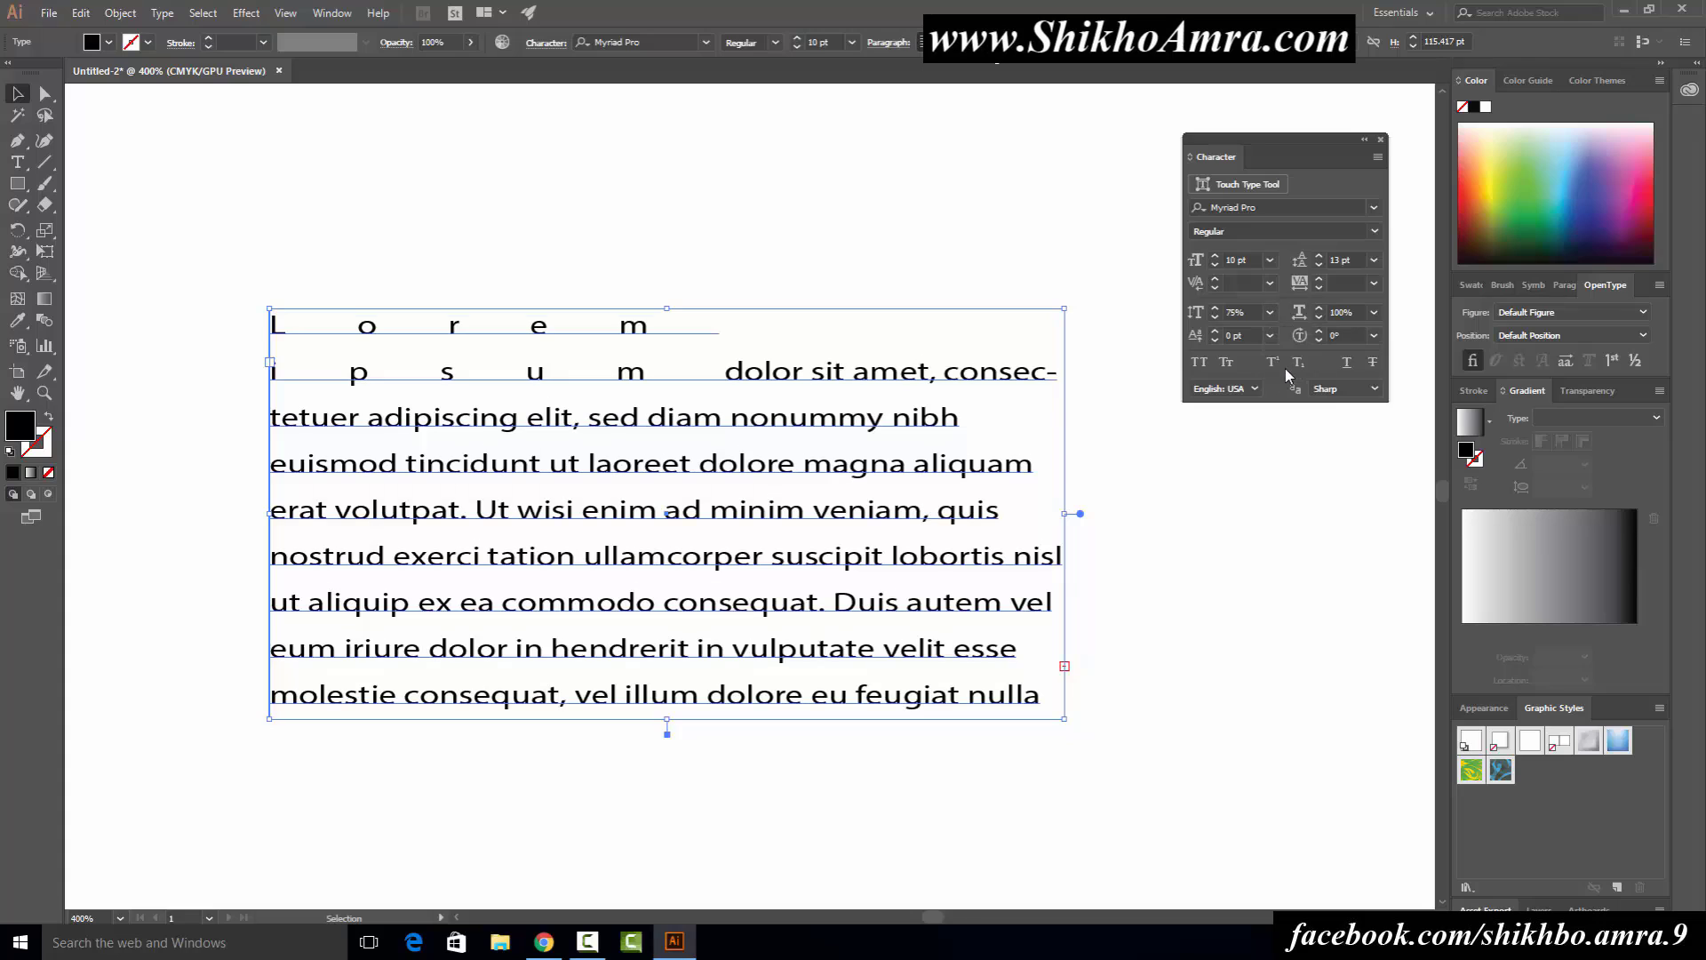
click(1269, 315)
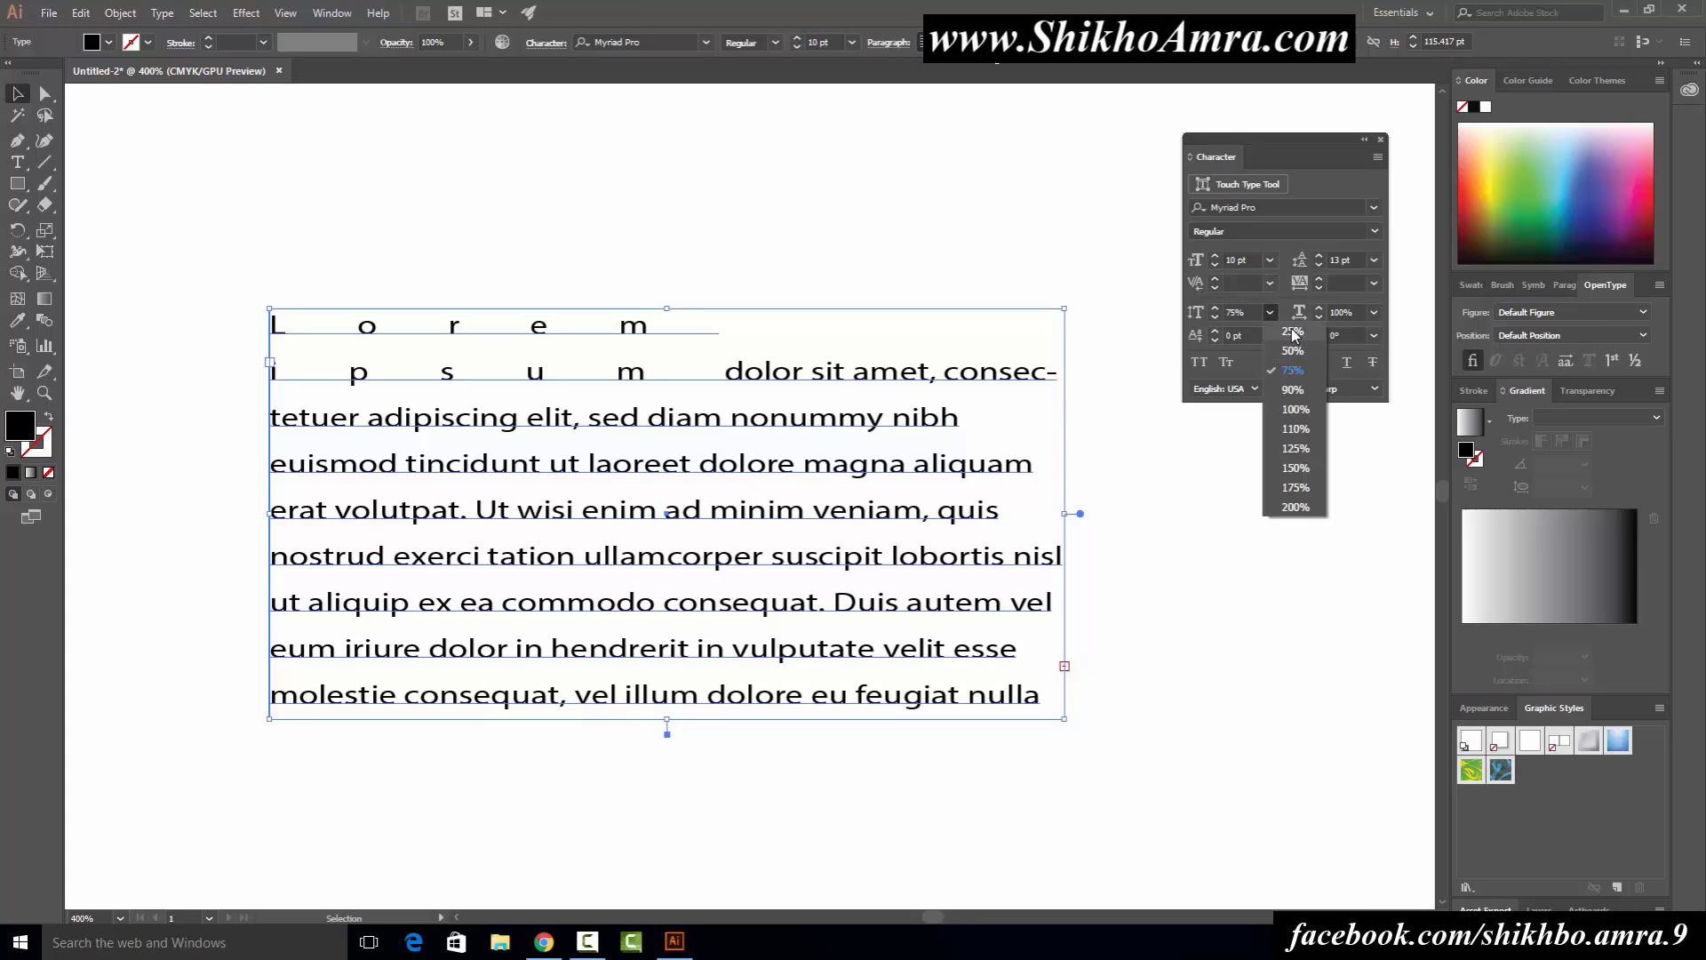
click(1294, 339)
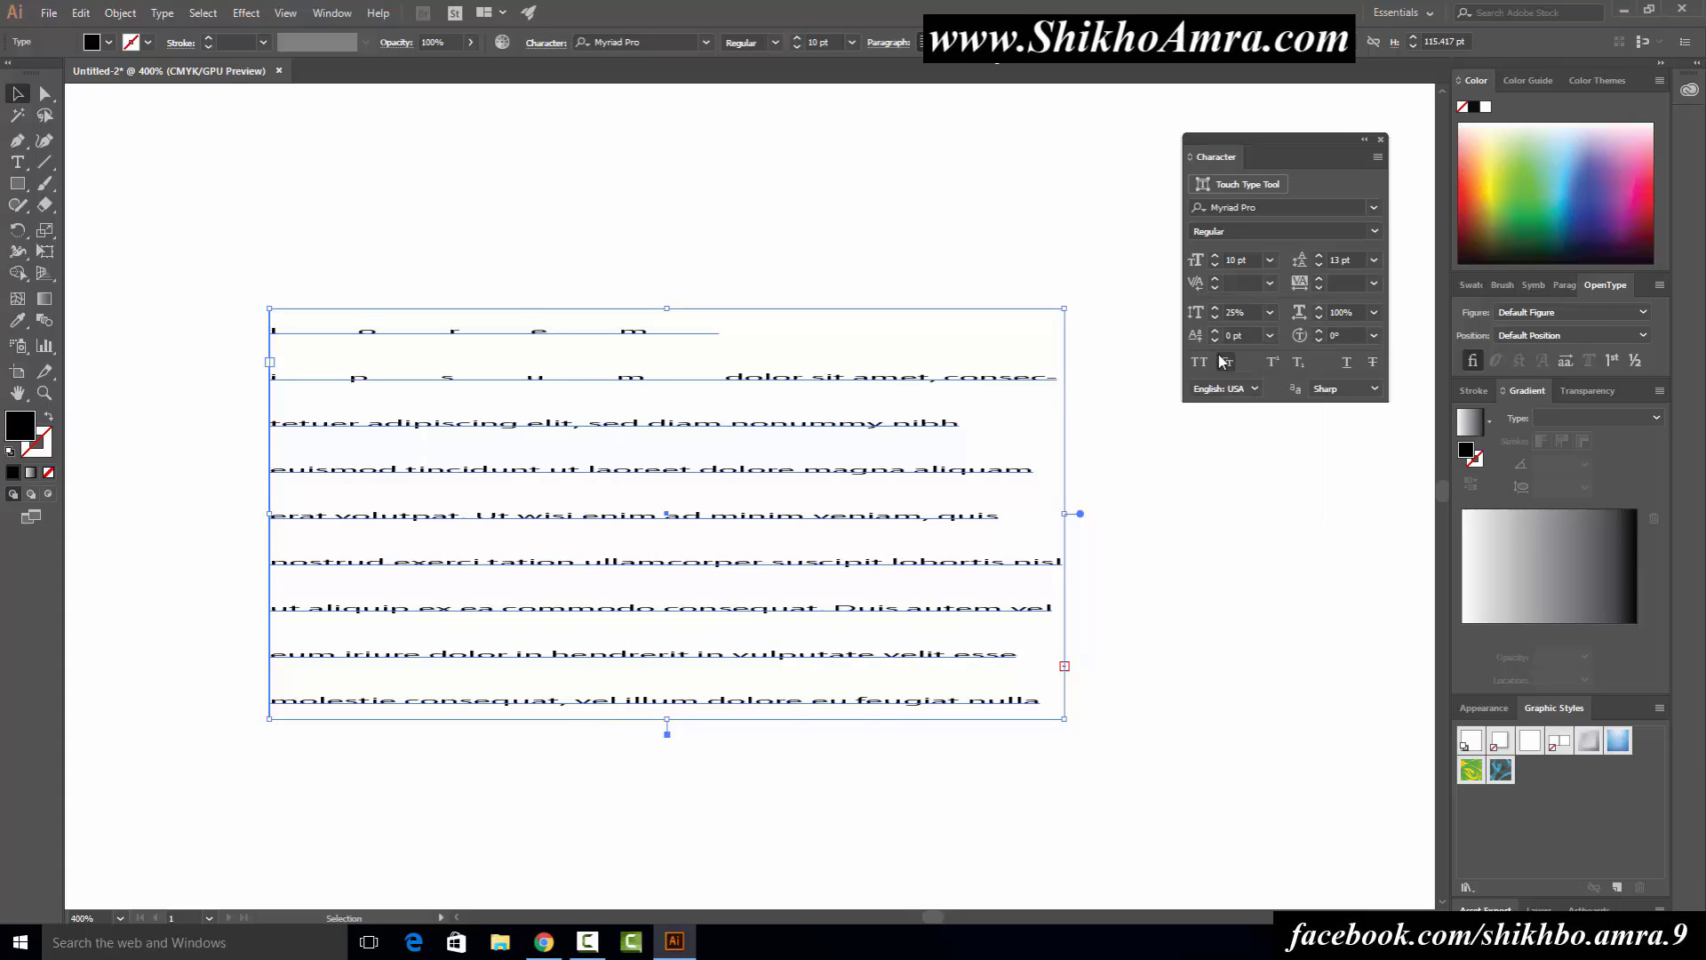
click(1270, 313)
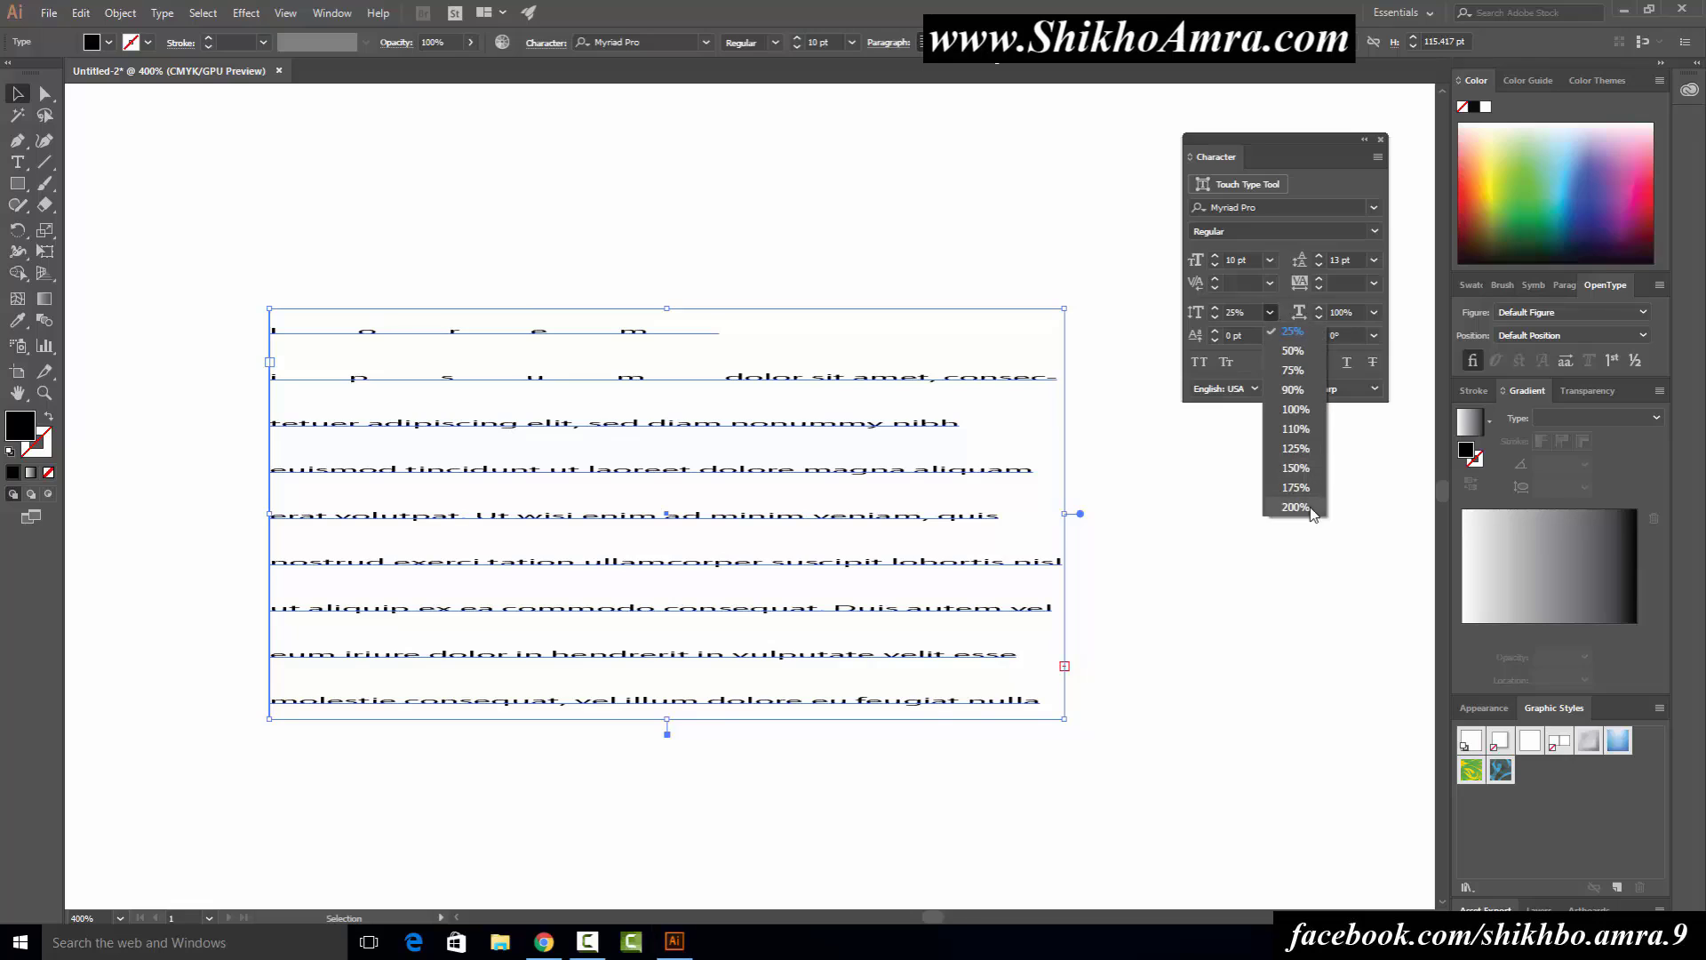
click(1296, 409)
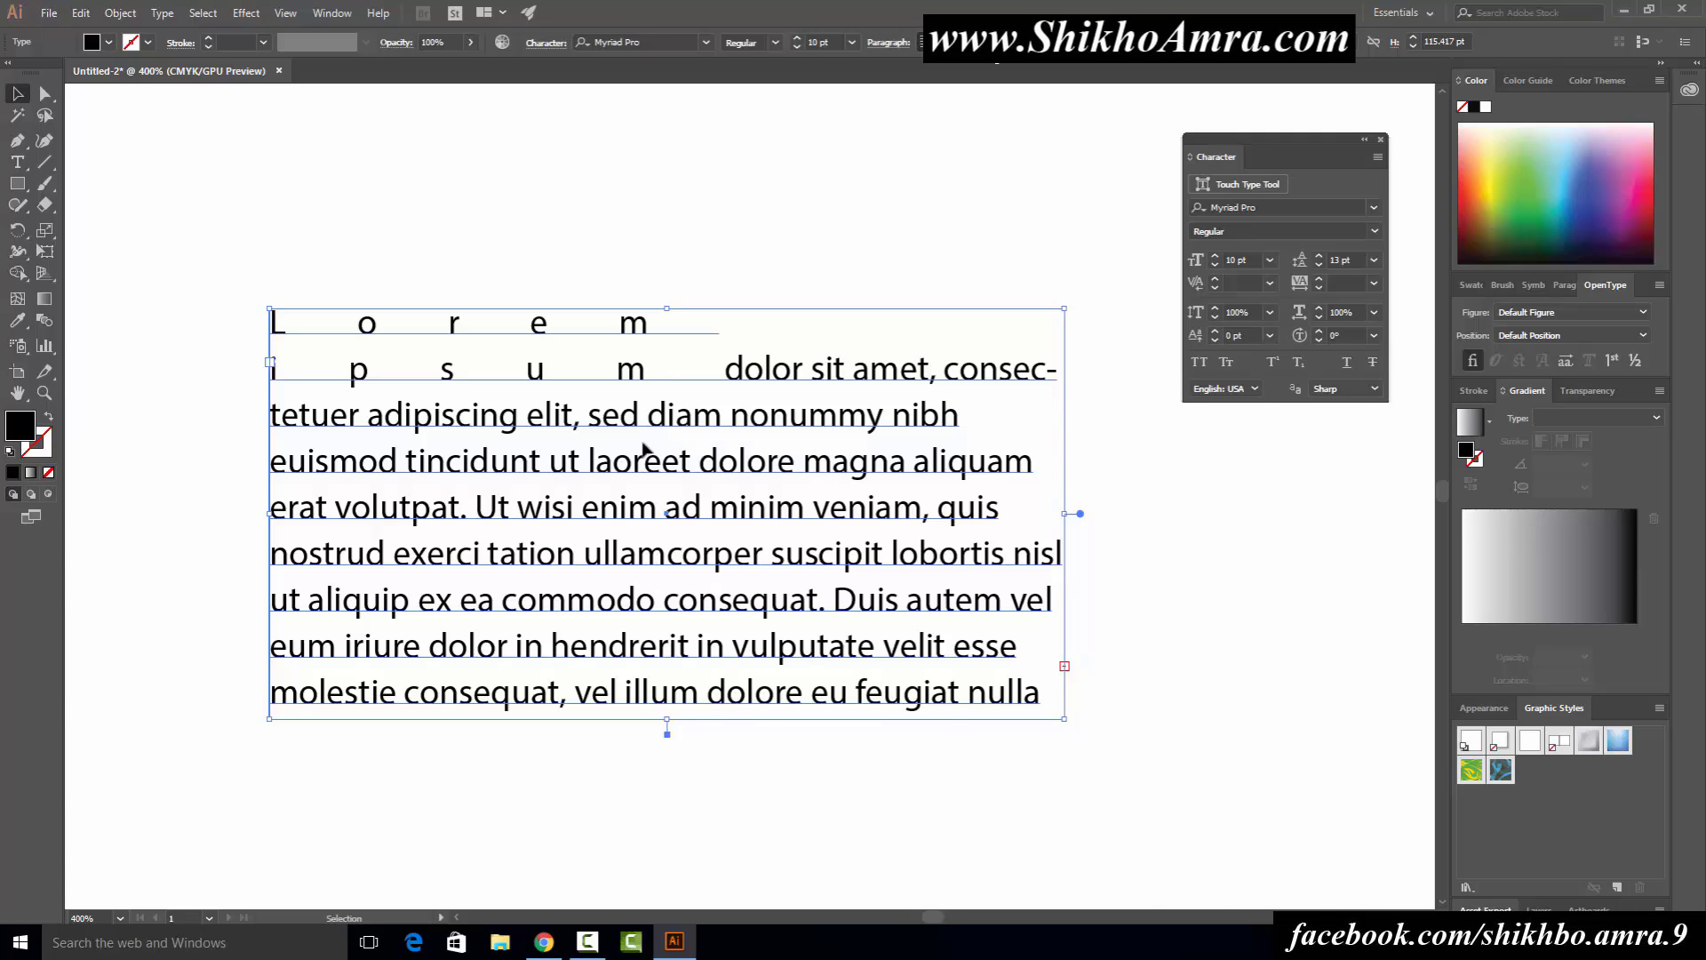
scroll(644, 442, up, 3)
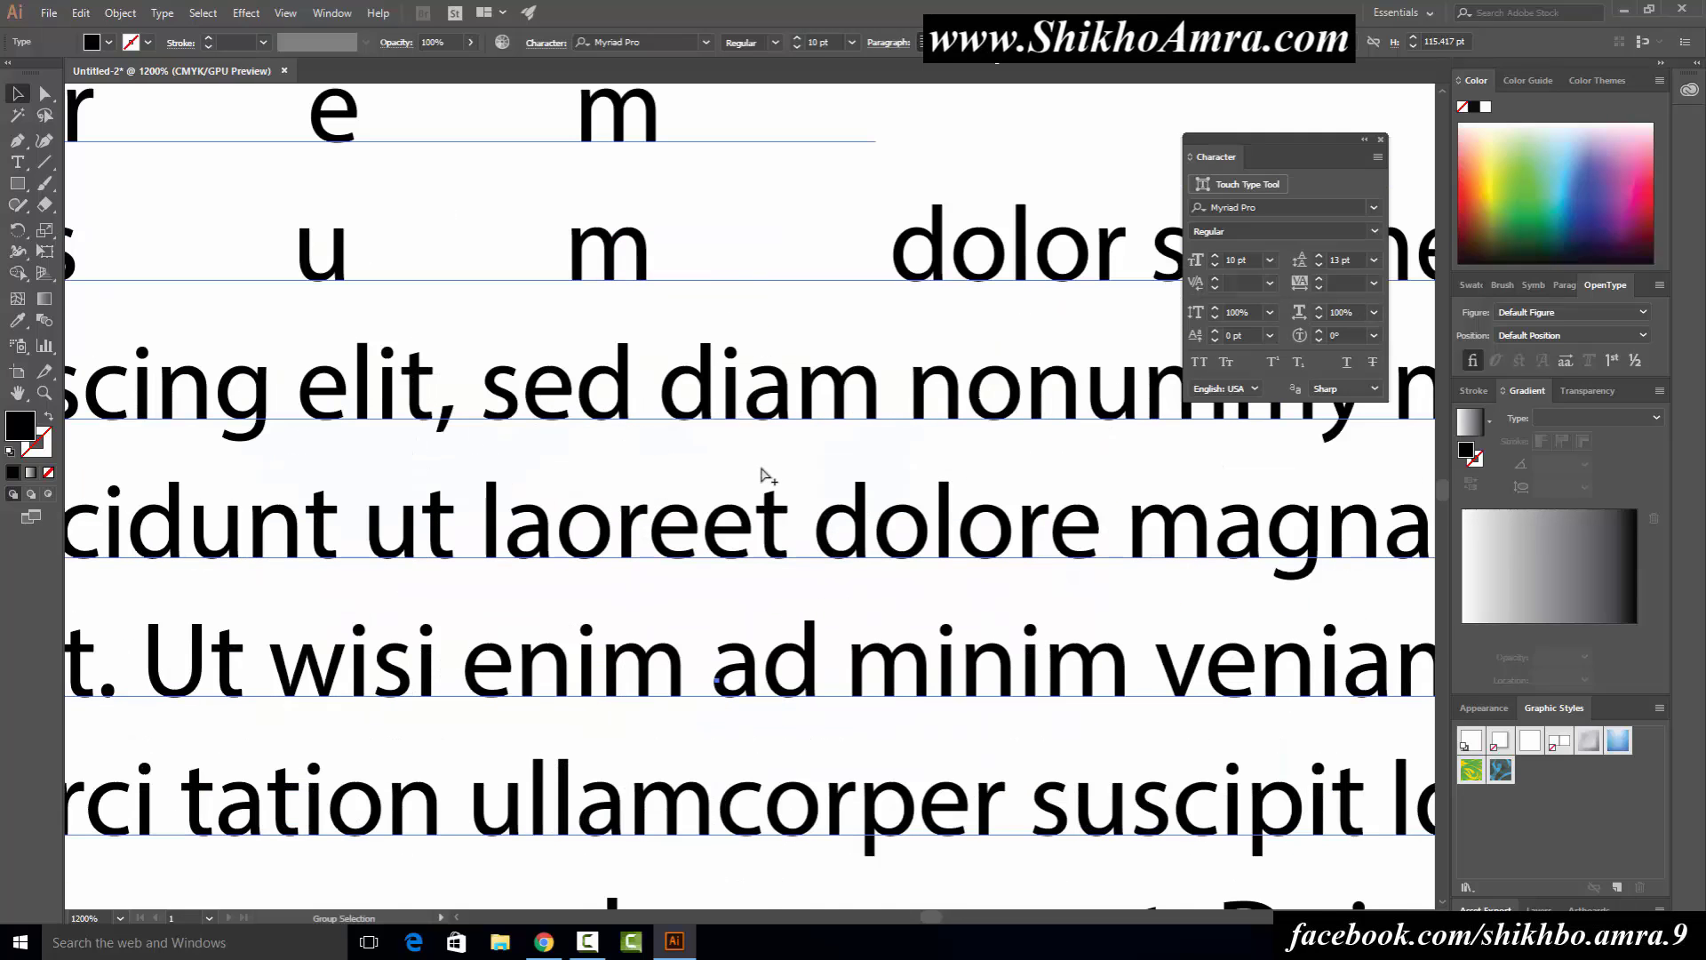
scroll(765, 472, down, 3)
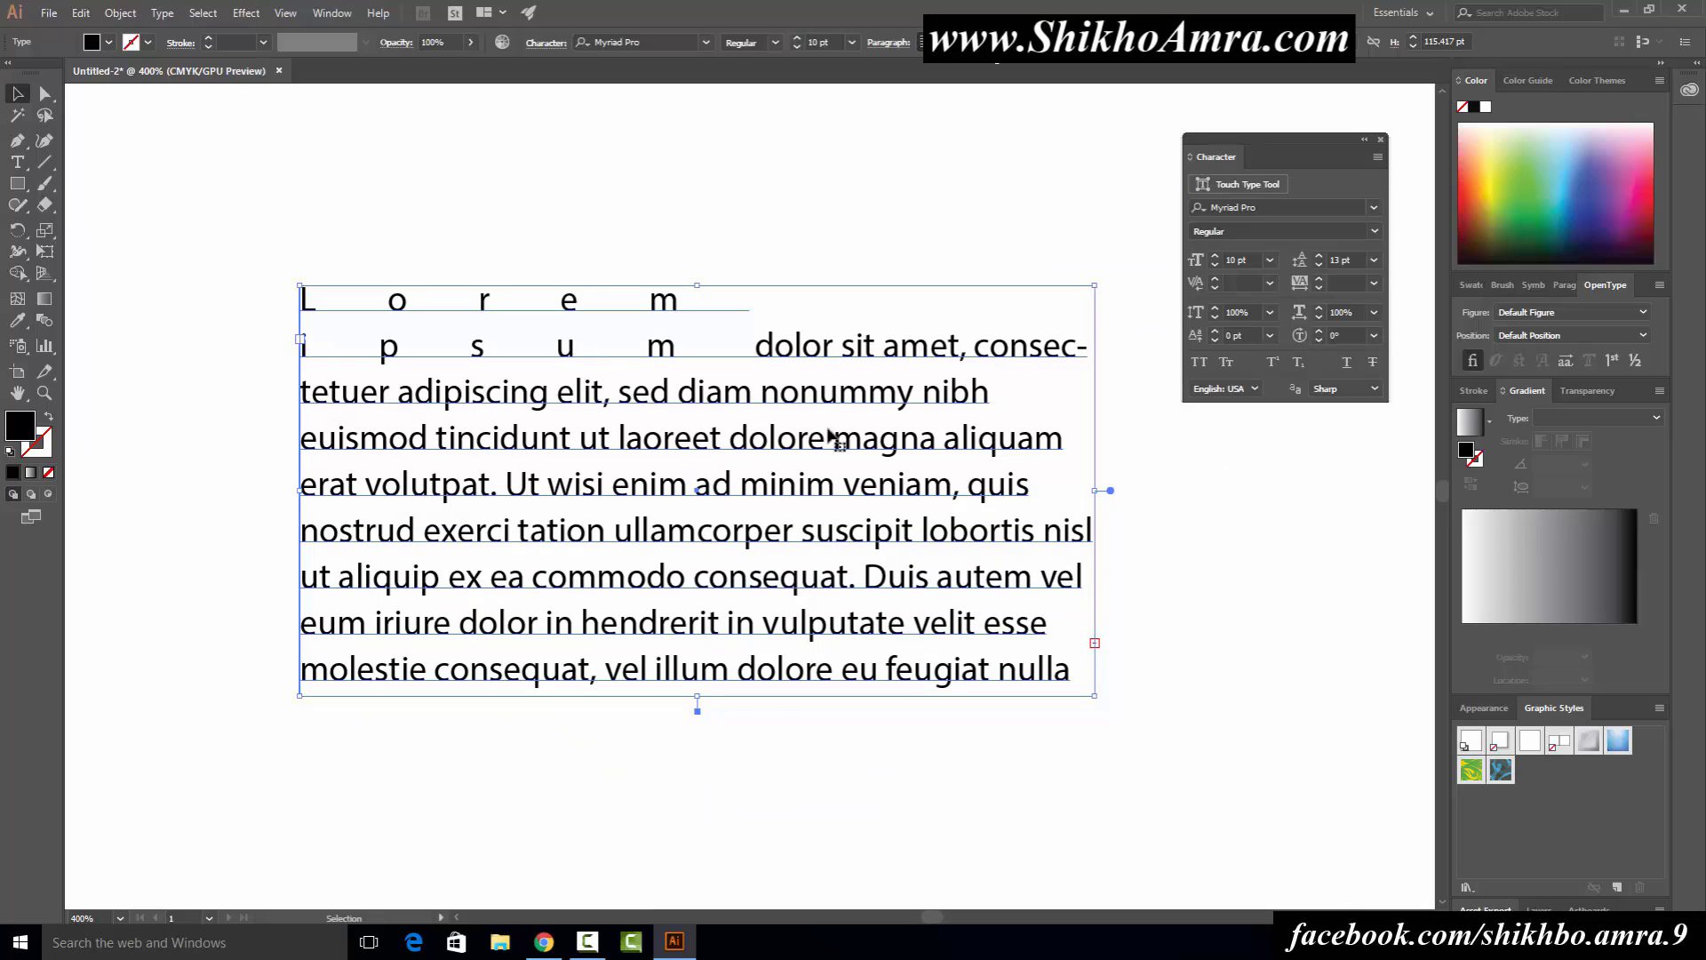
click(1374, 312)
click(1400, 508)
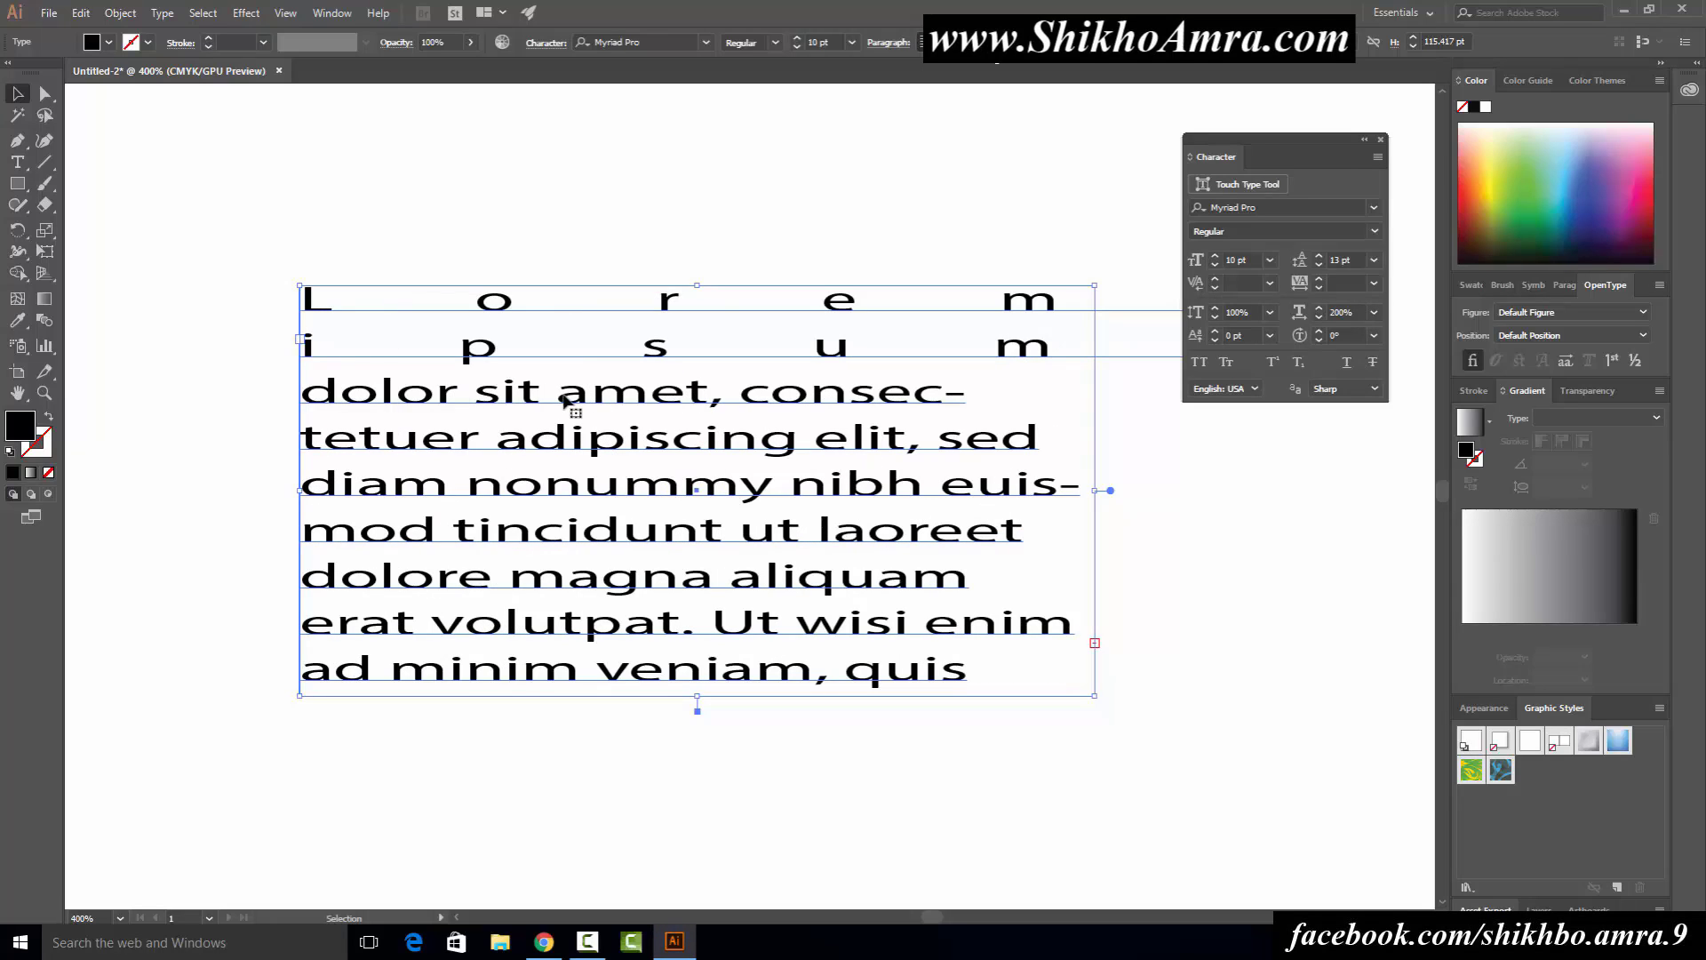
key(ctrl+shift+x)
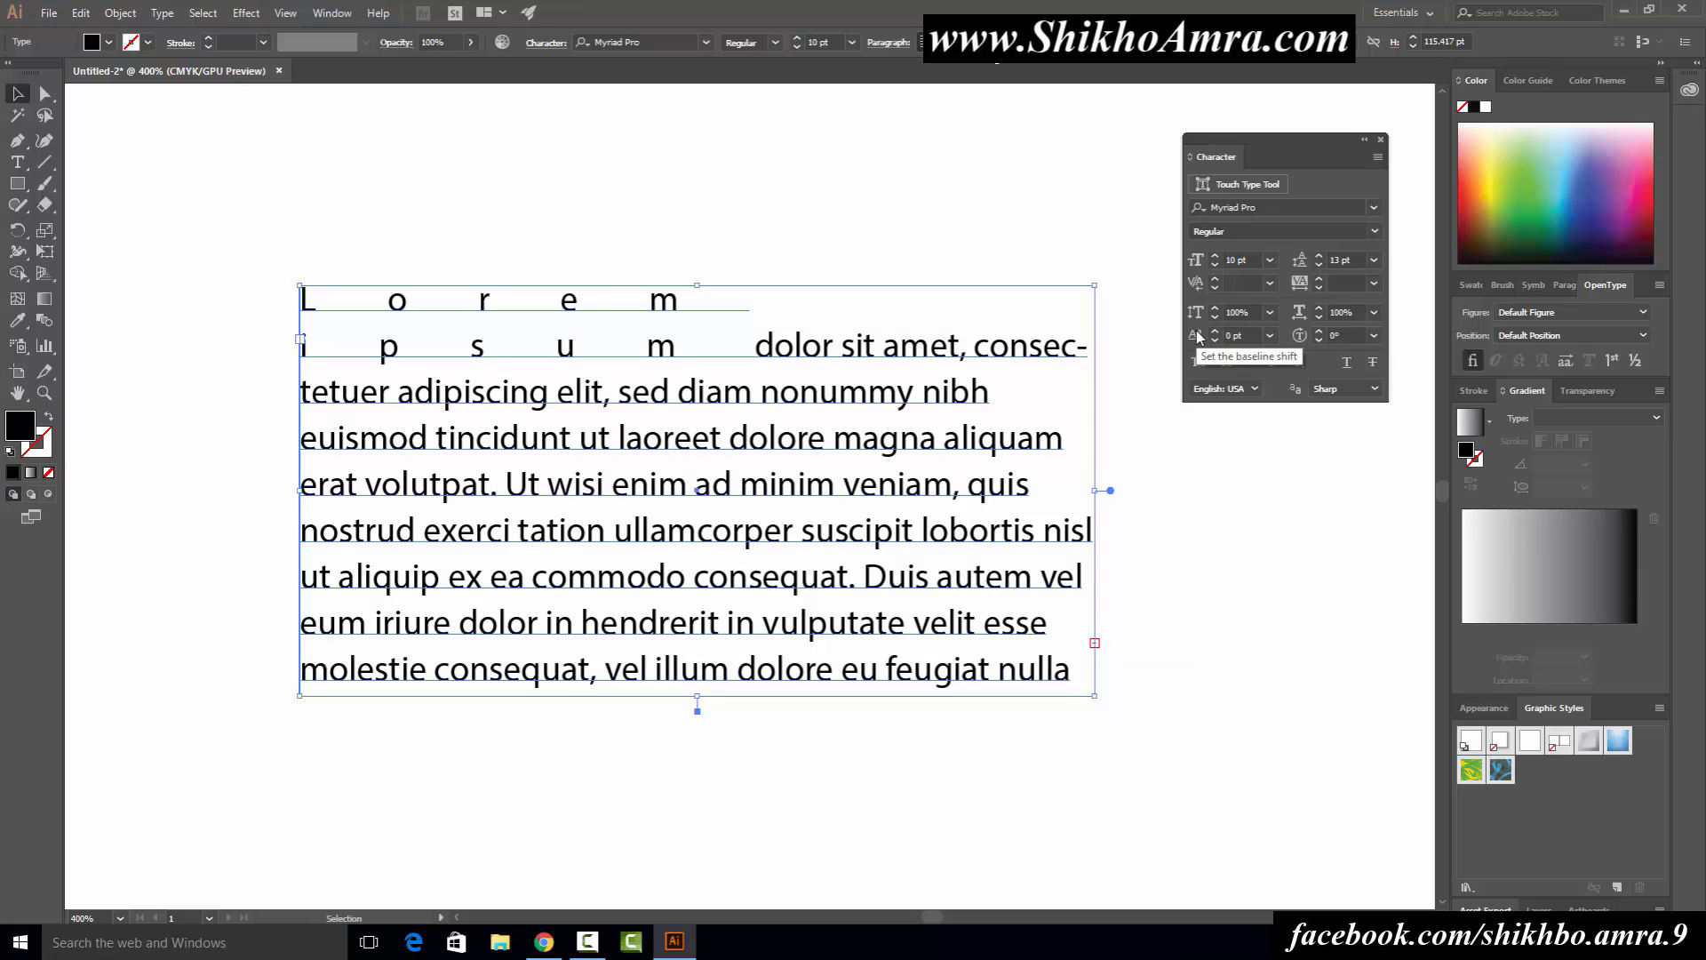
click(578, 213)
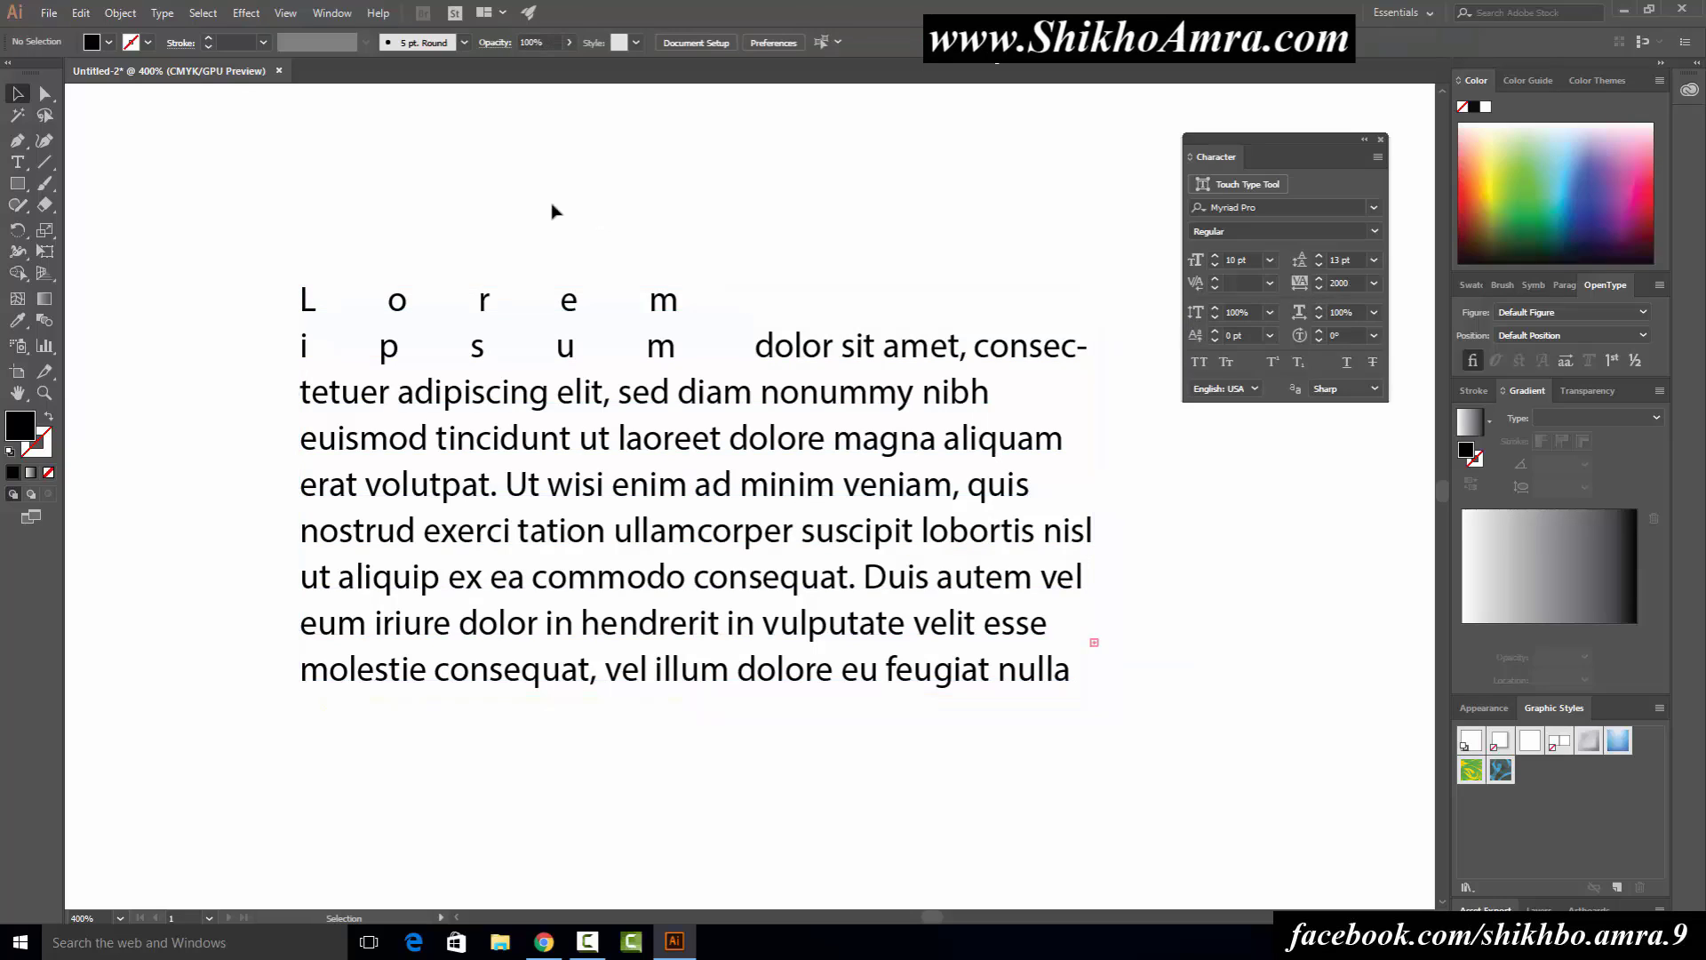
scroll(495, 257, up, 1)
scroll(495, 256, up, 1)
click(386, 389)
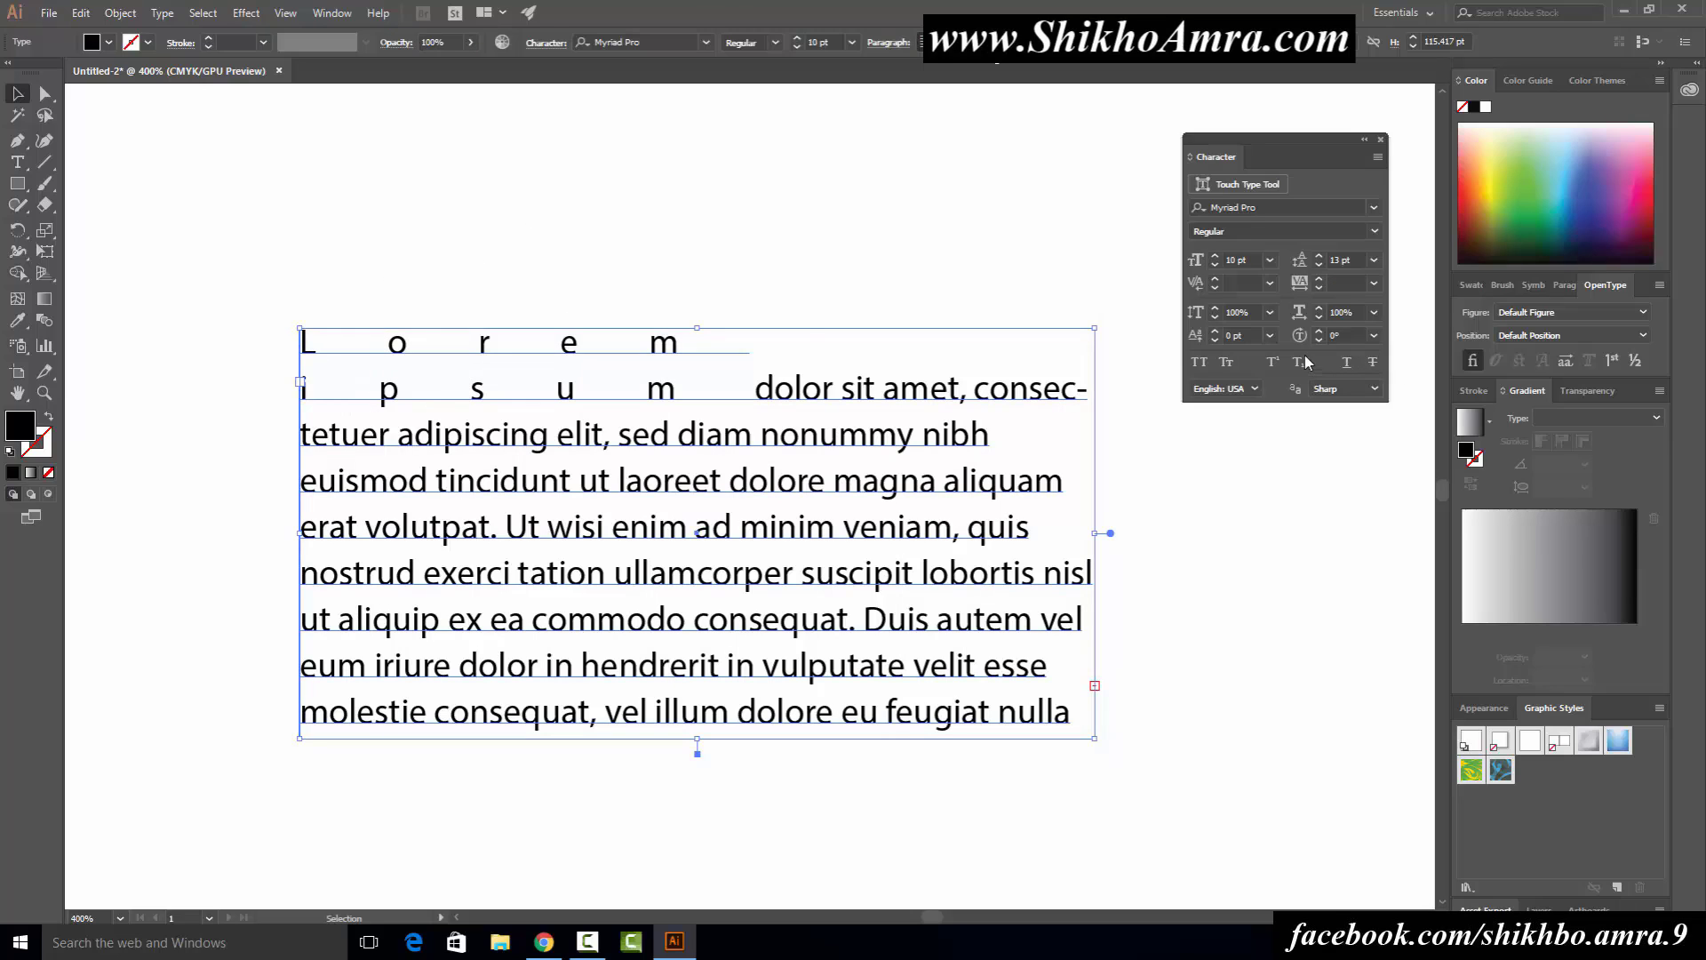
Step: Try paragraph baseline shifts of 12 pt, 0 and -9 pt, then nudge it upward with arrow keys
click(1268, 336)
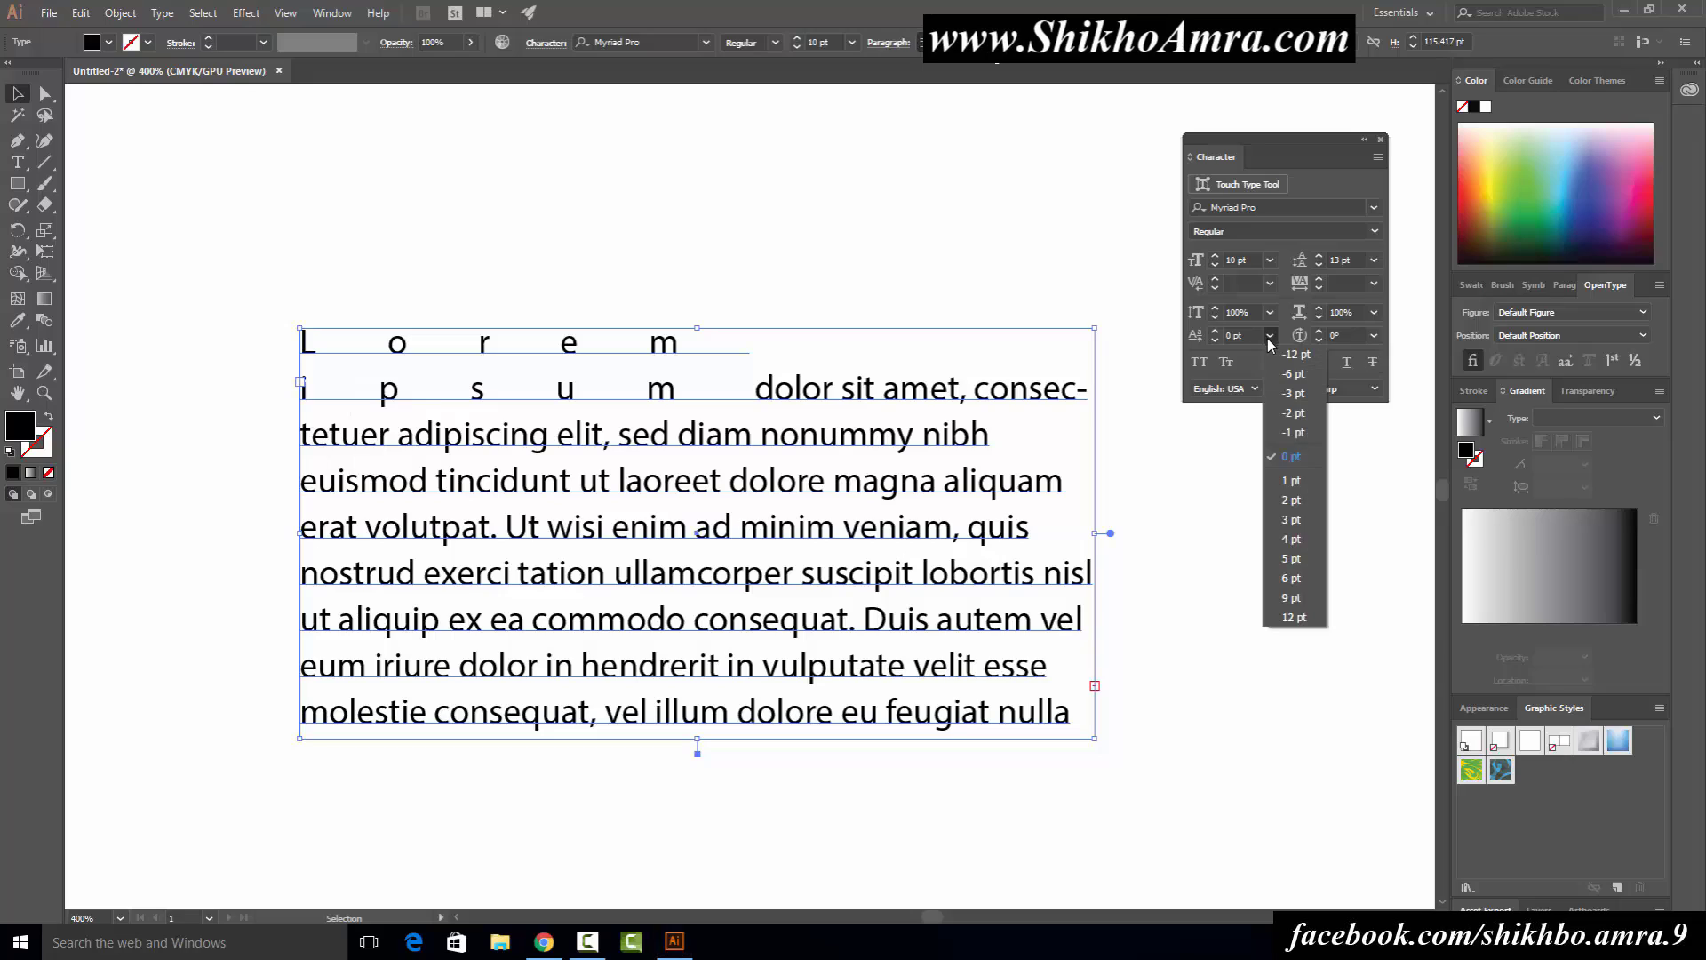
click(1294, 617)
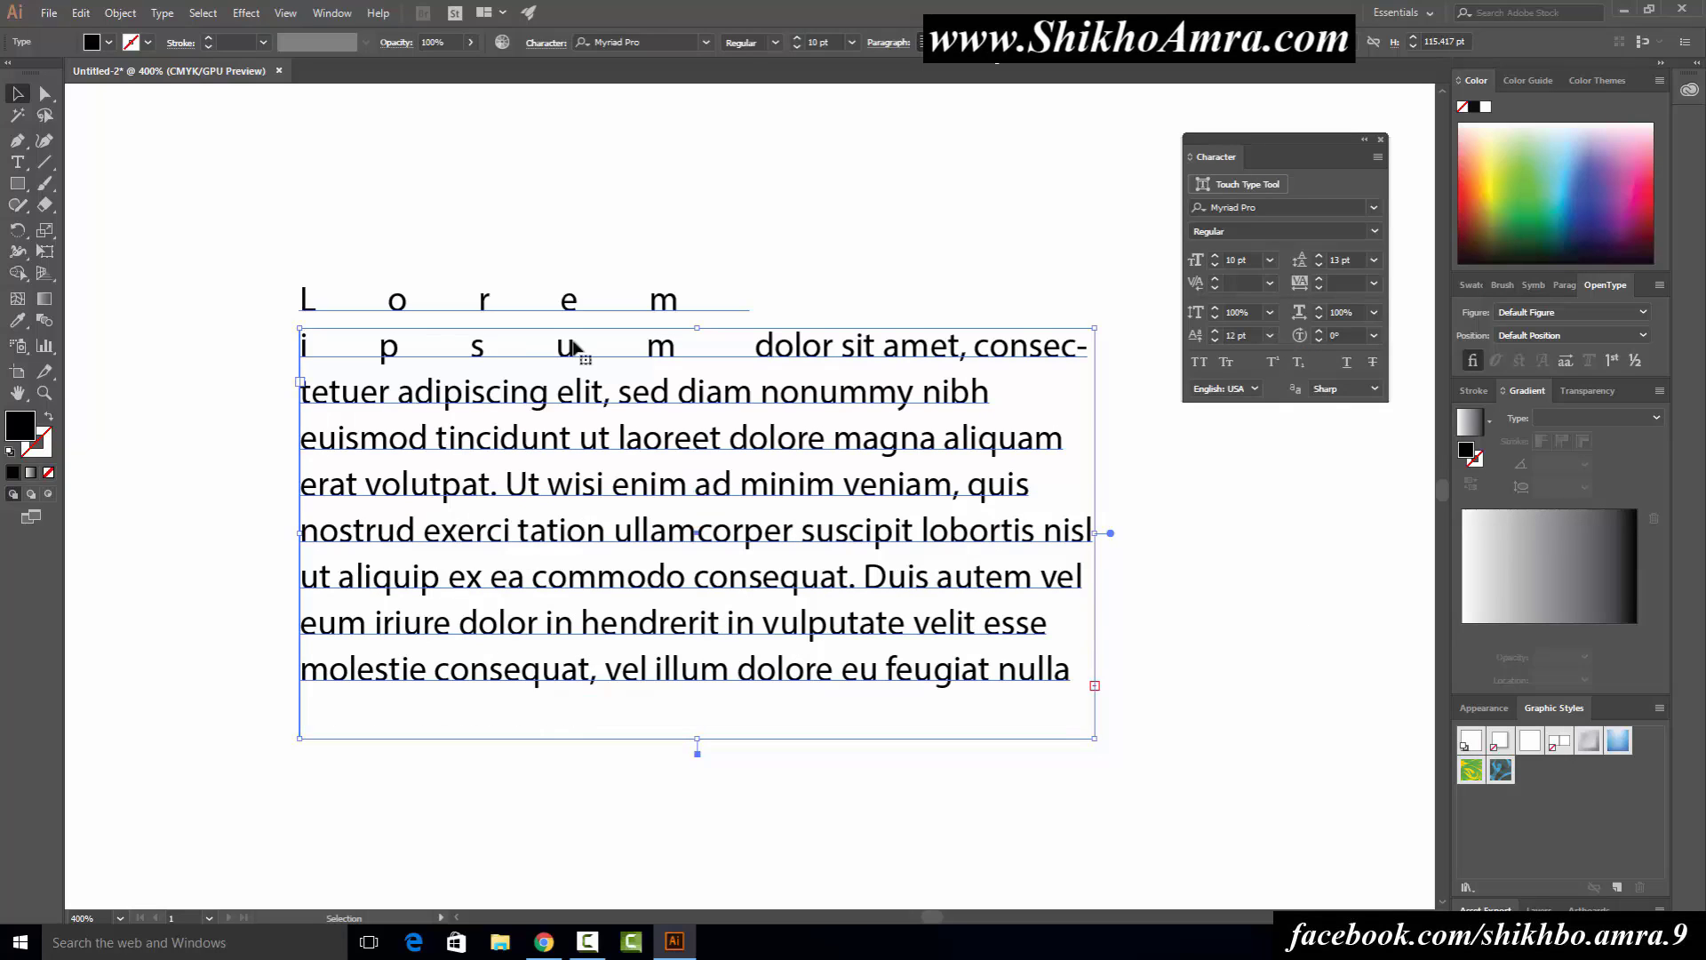
click(1251, 335)
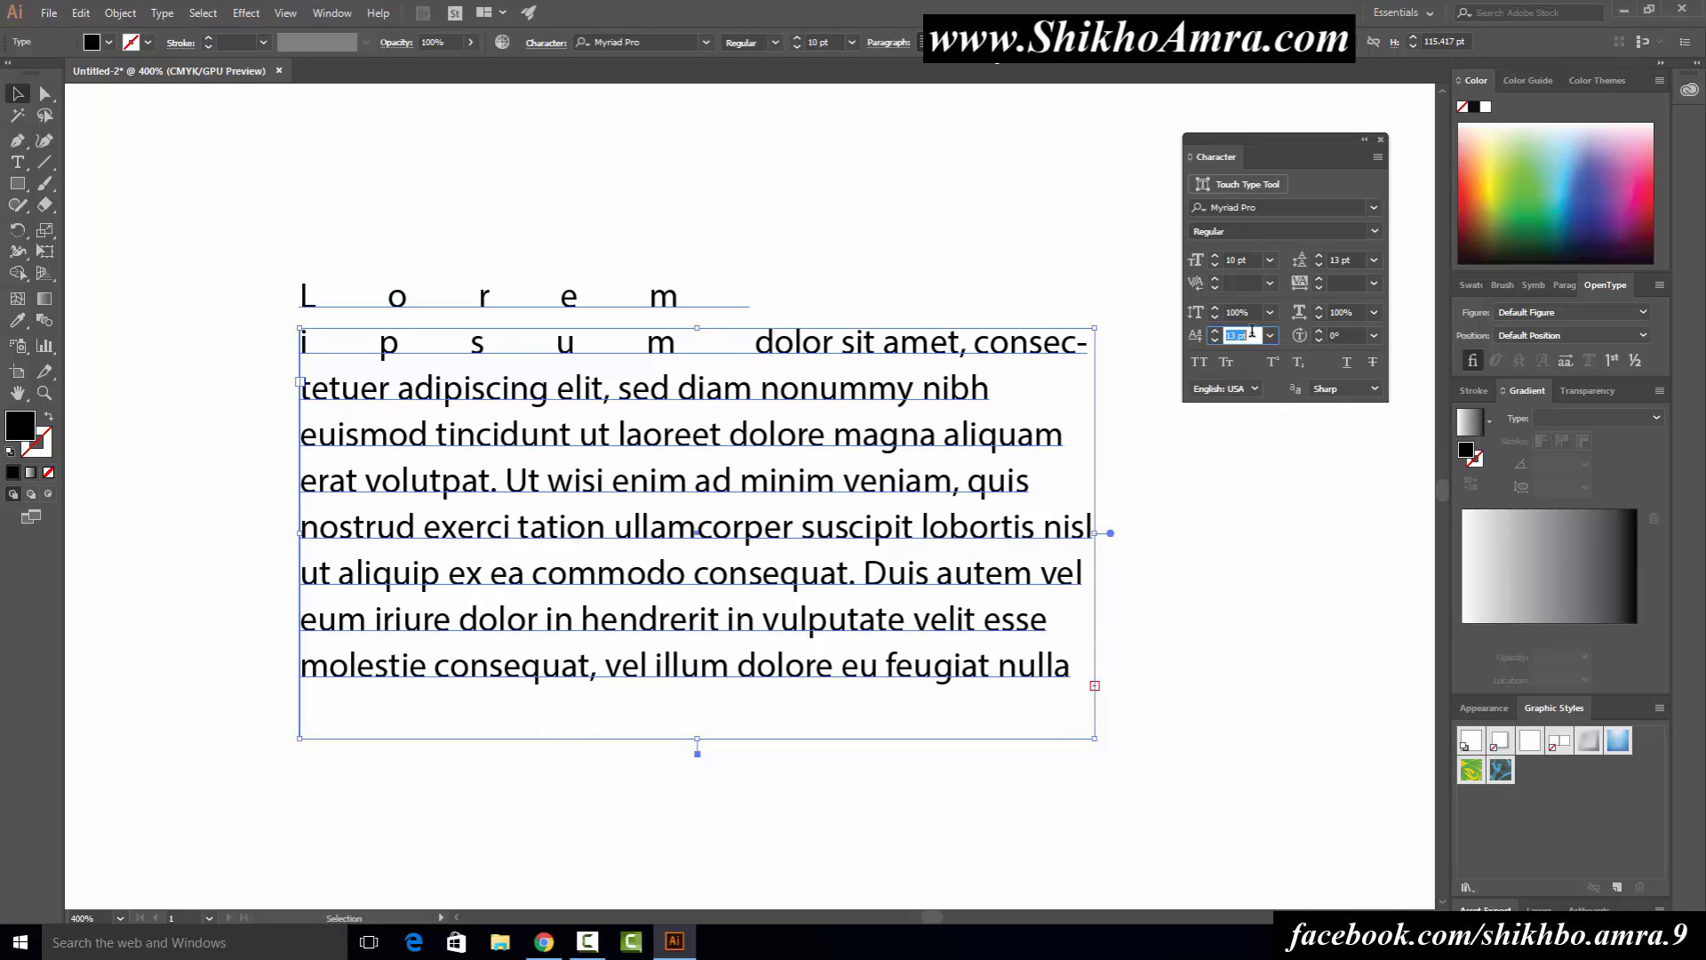
text(0)
key(Return)
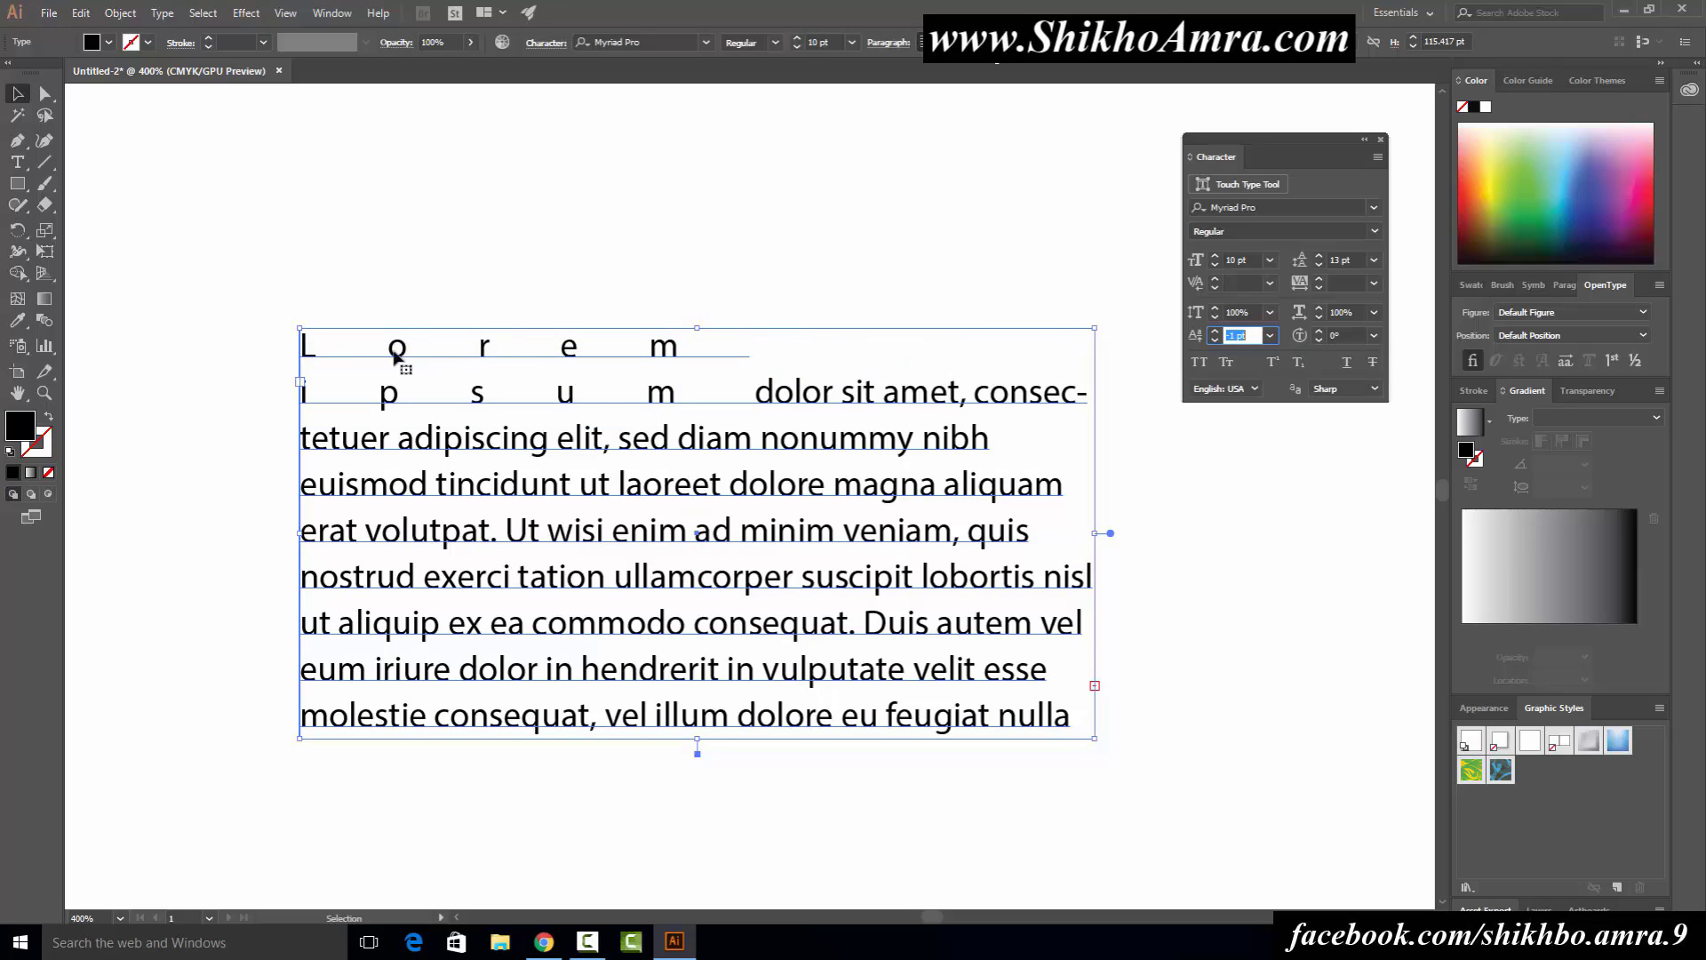
text(-9)
key(Return)
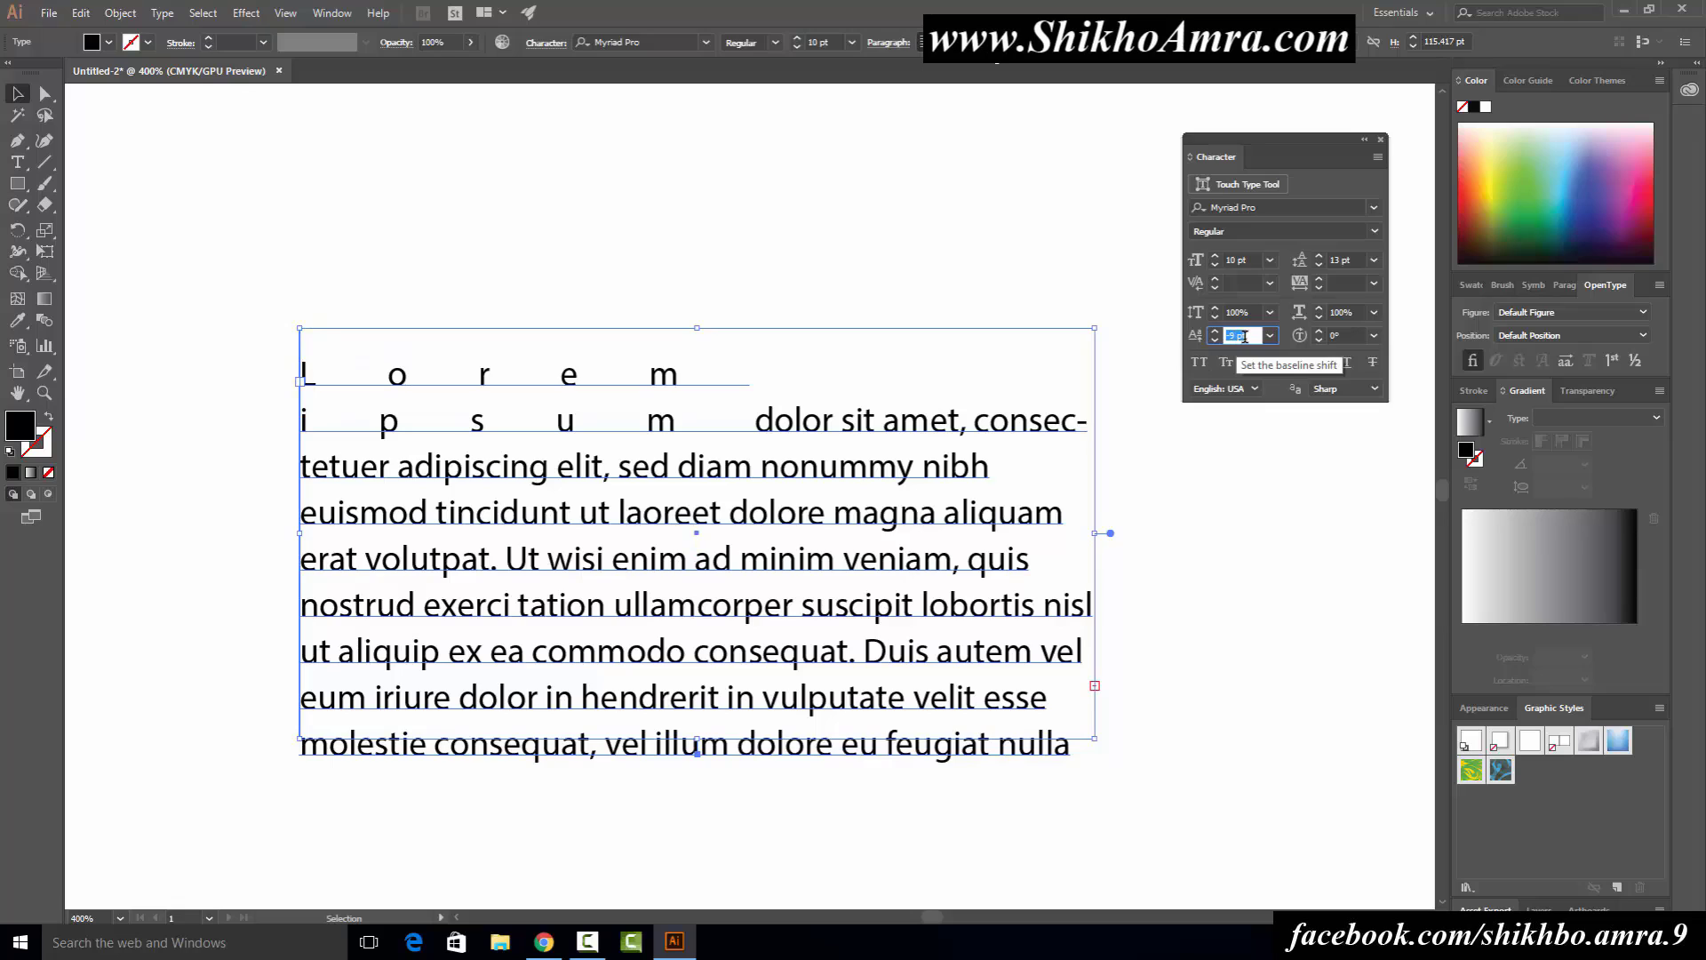
key(Up)
key(Up)
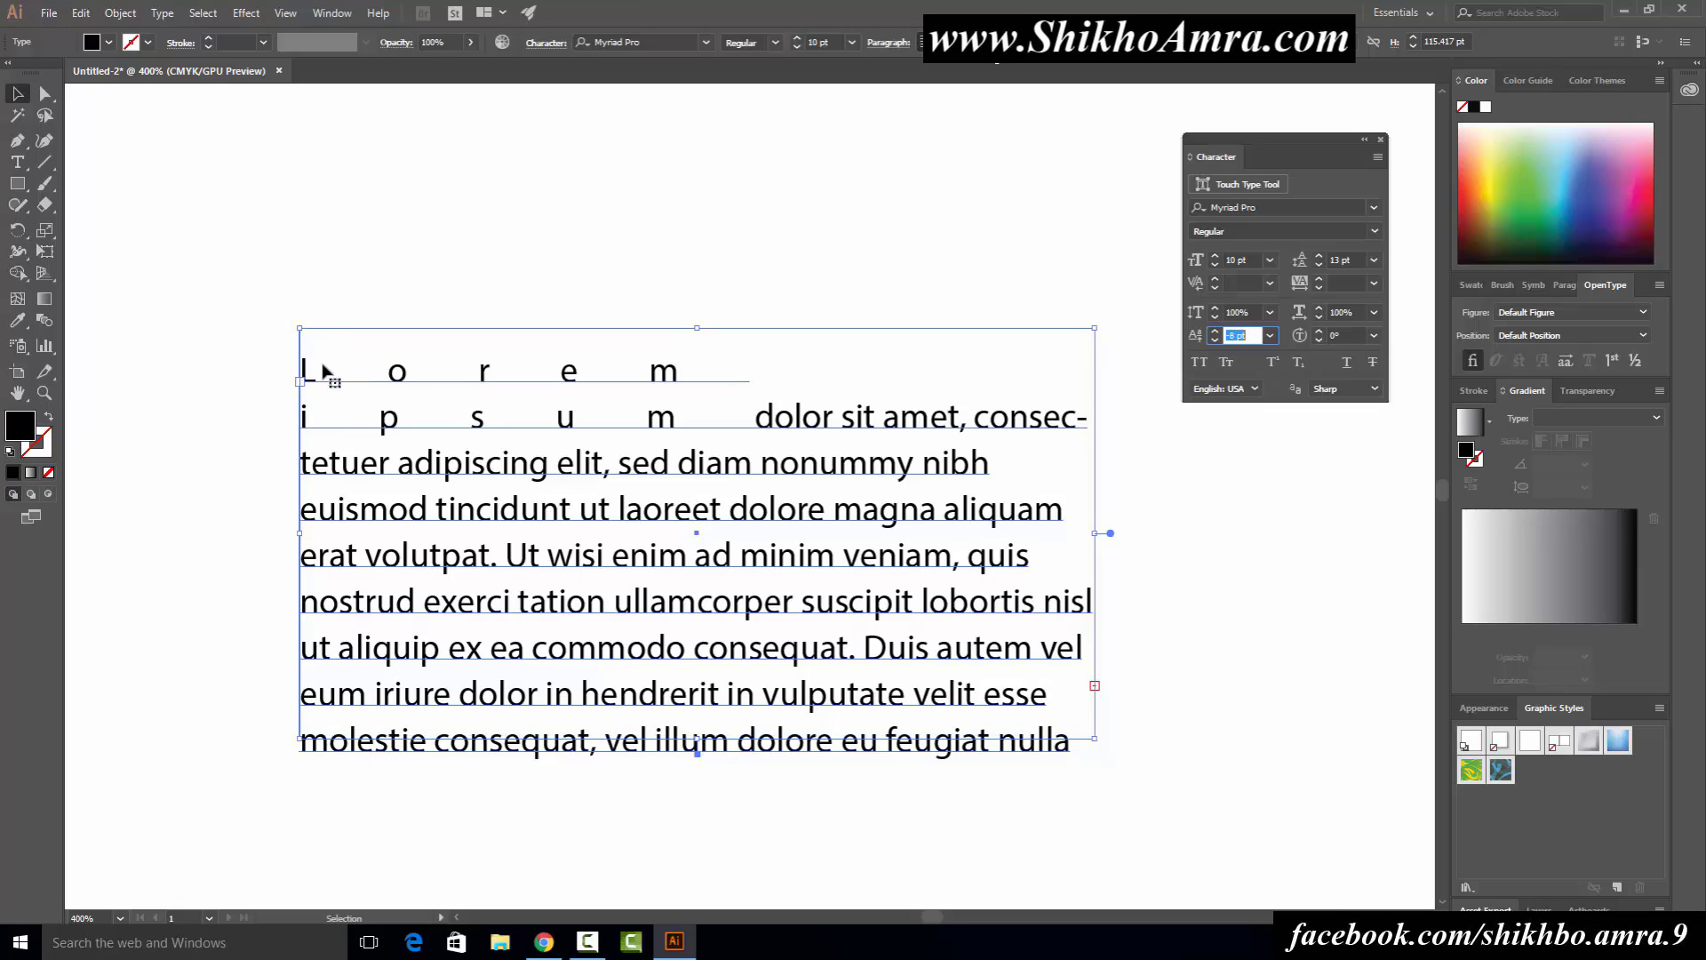
key(Up)
key(Up)
key(Up)
key(Up)
key(Up)
key(Up)
key(Up)
key(Up)
key(Up)
key(Up)
key(Up)
key(Up)
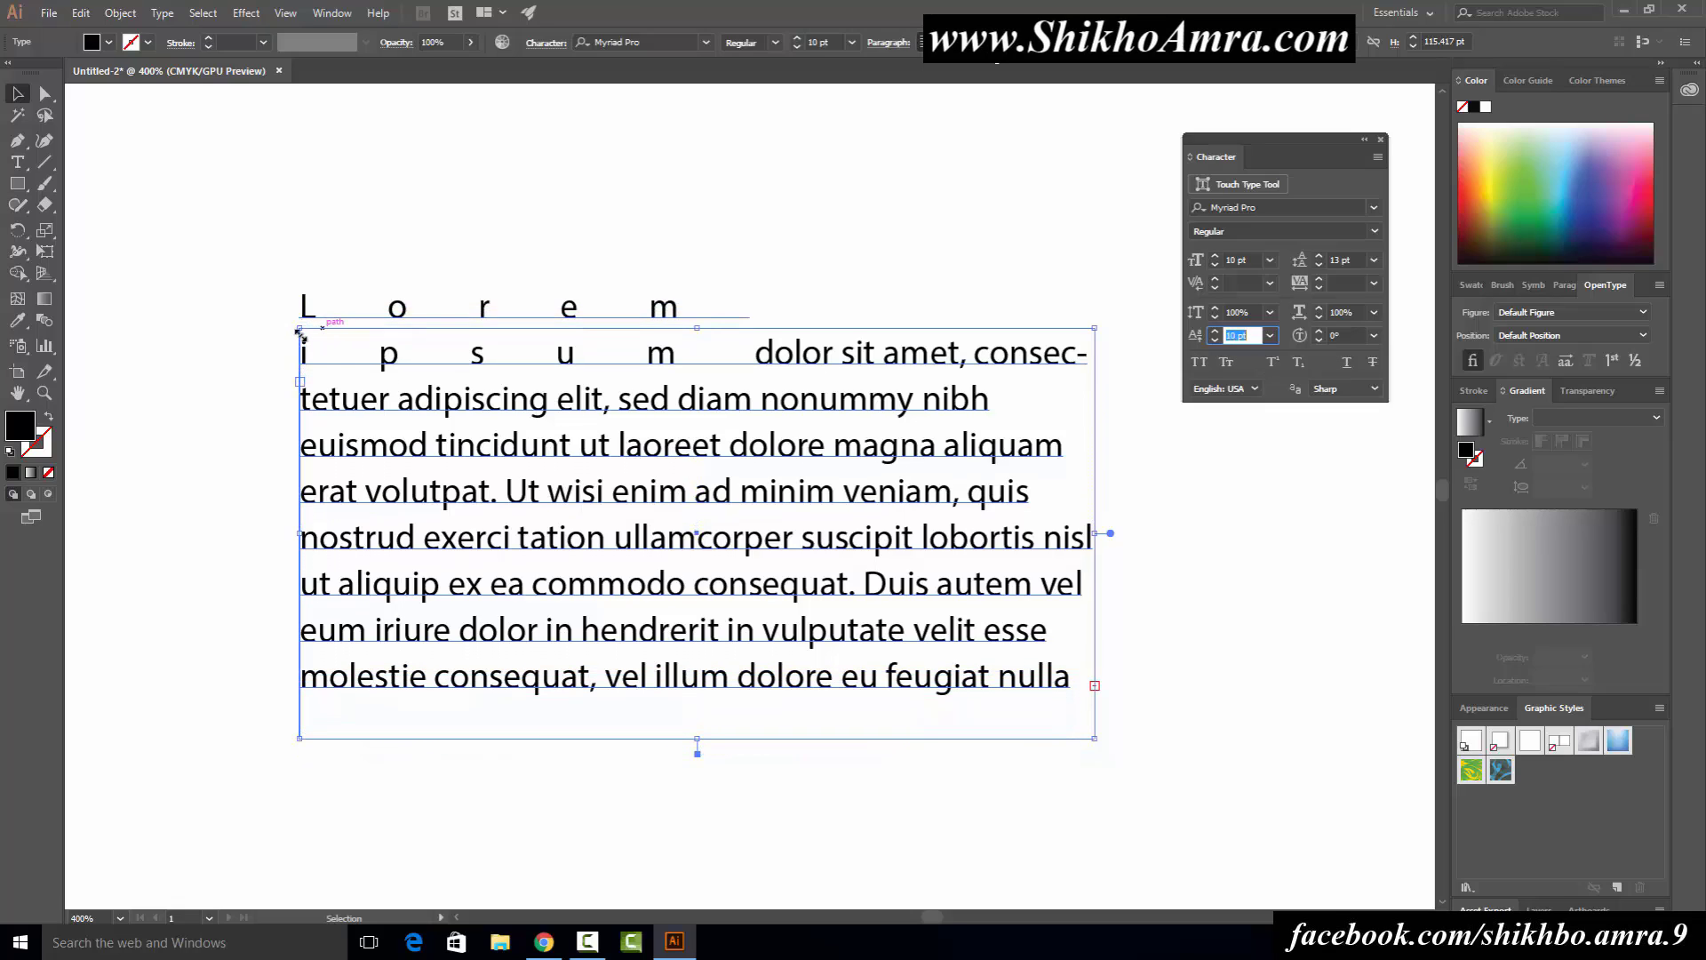
click(17, 162)
click(307, 271)
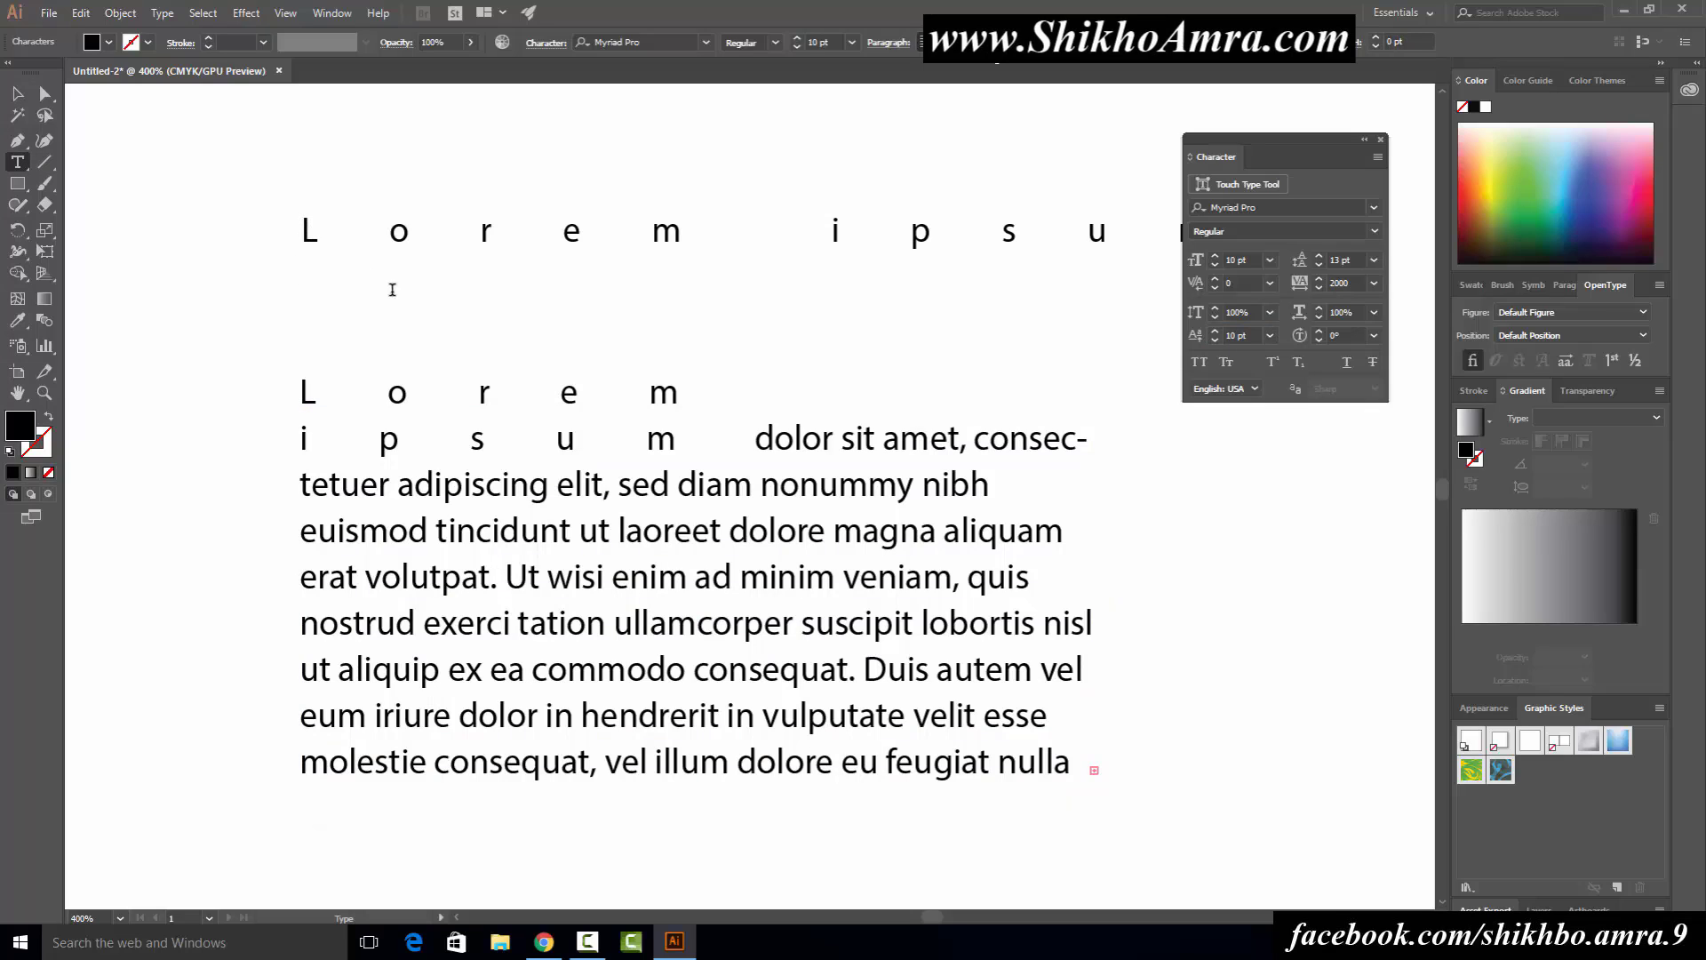
key(Escape)
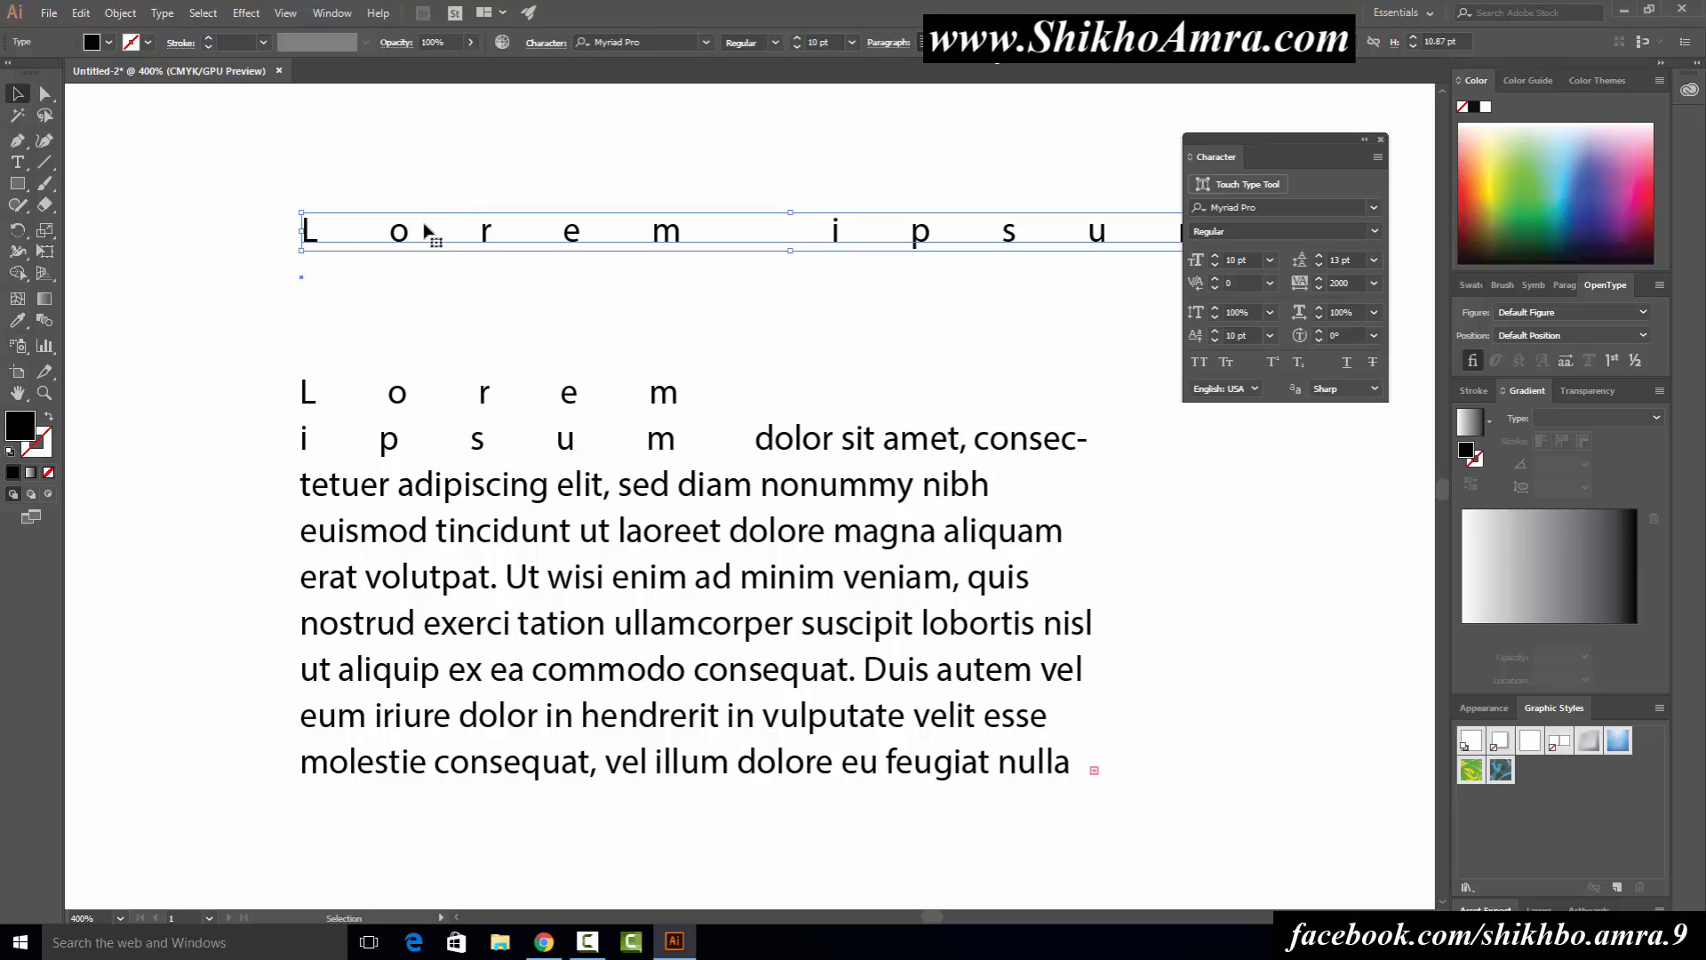
scroll(118, 230, up, 2)
scroll(118, 230, up, 1)
click(17, 162)
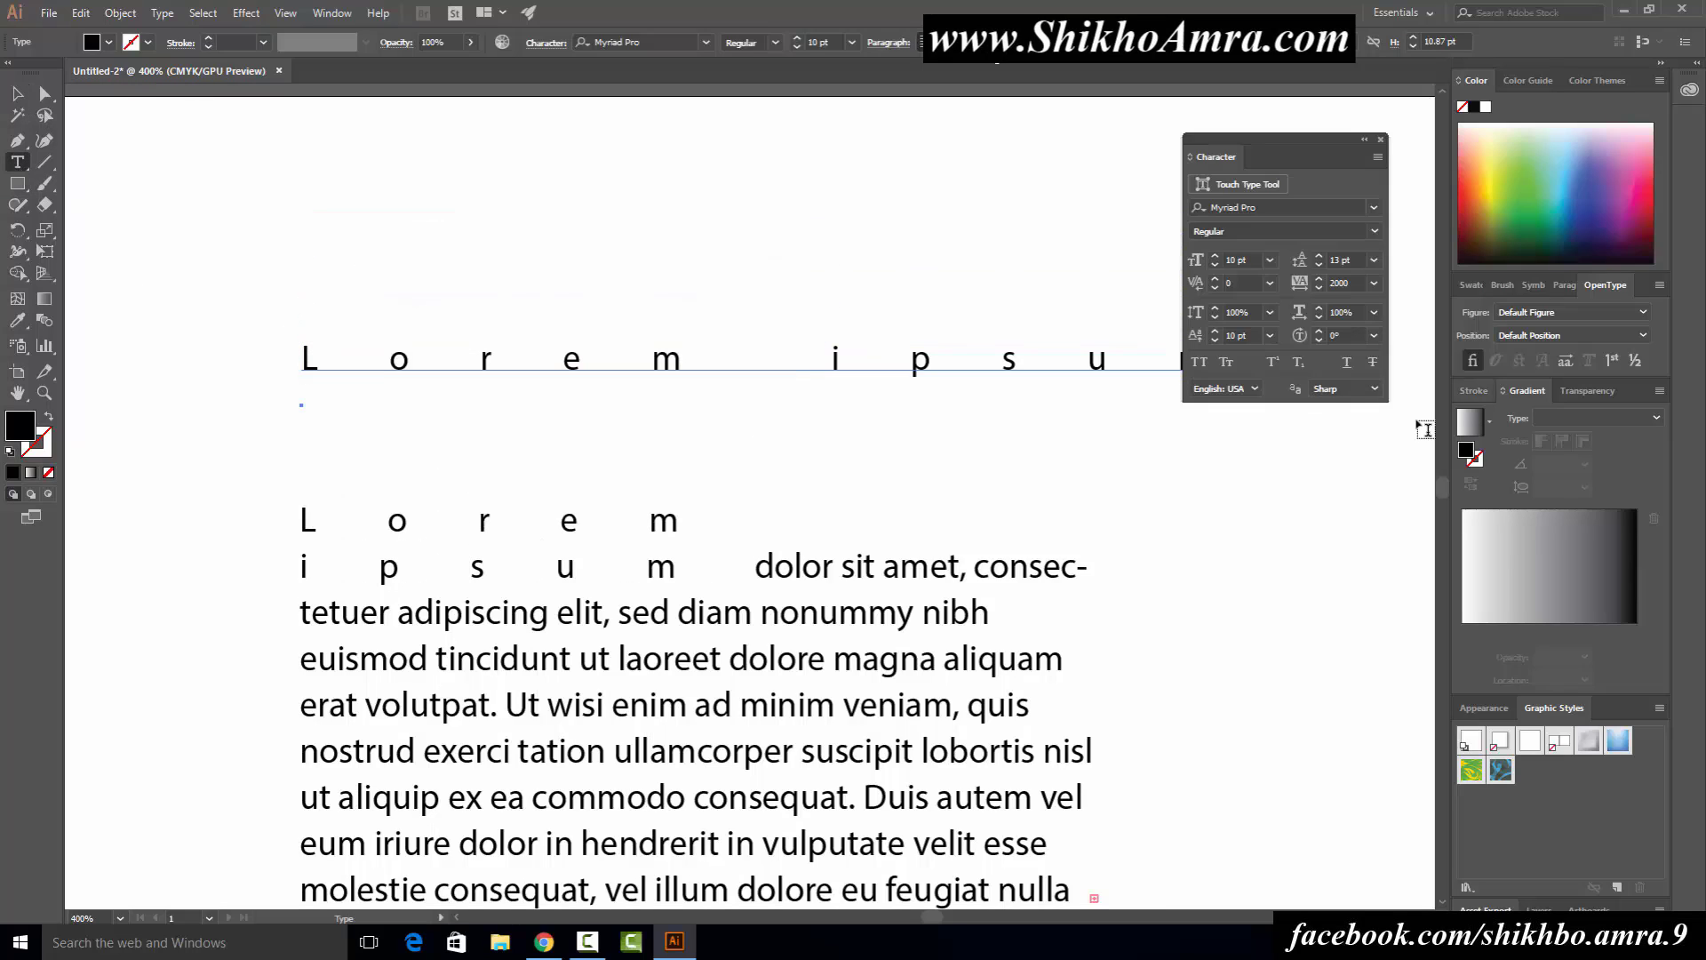
click(1240, 335)
text(0)
key(Return)
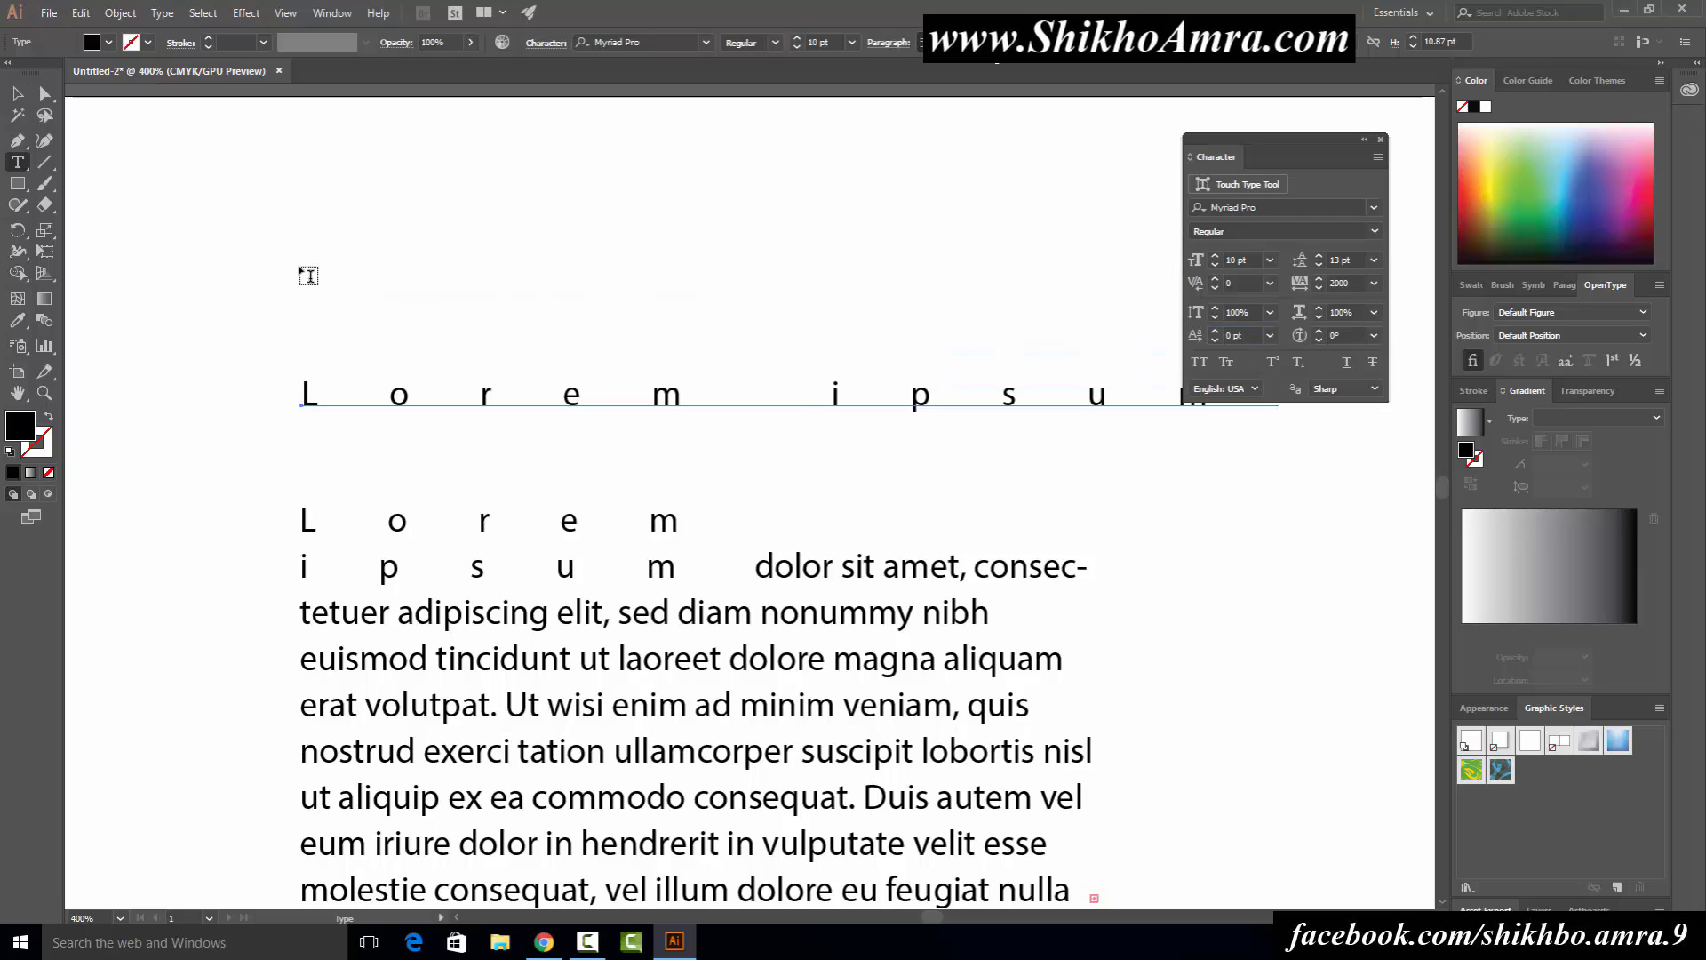
click(303, 267)
click(300, 257)
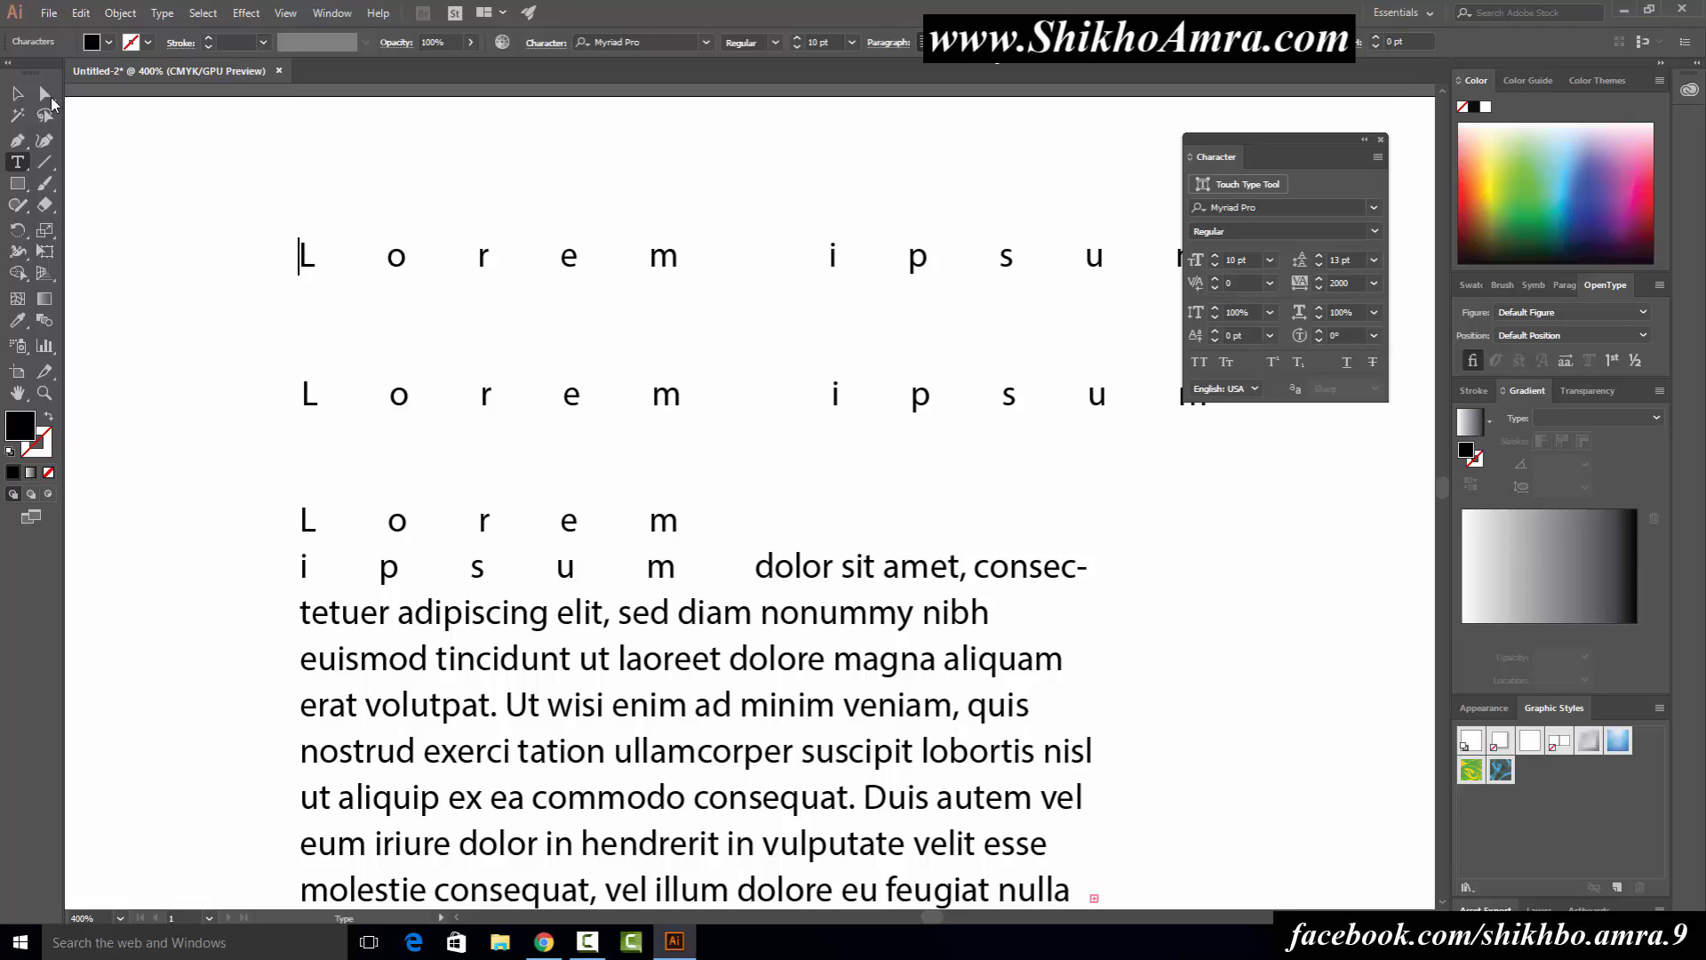
key(Escape)
scroll(464, 355, up, 3)
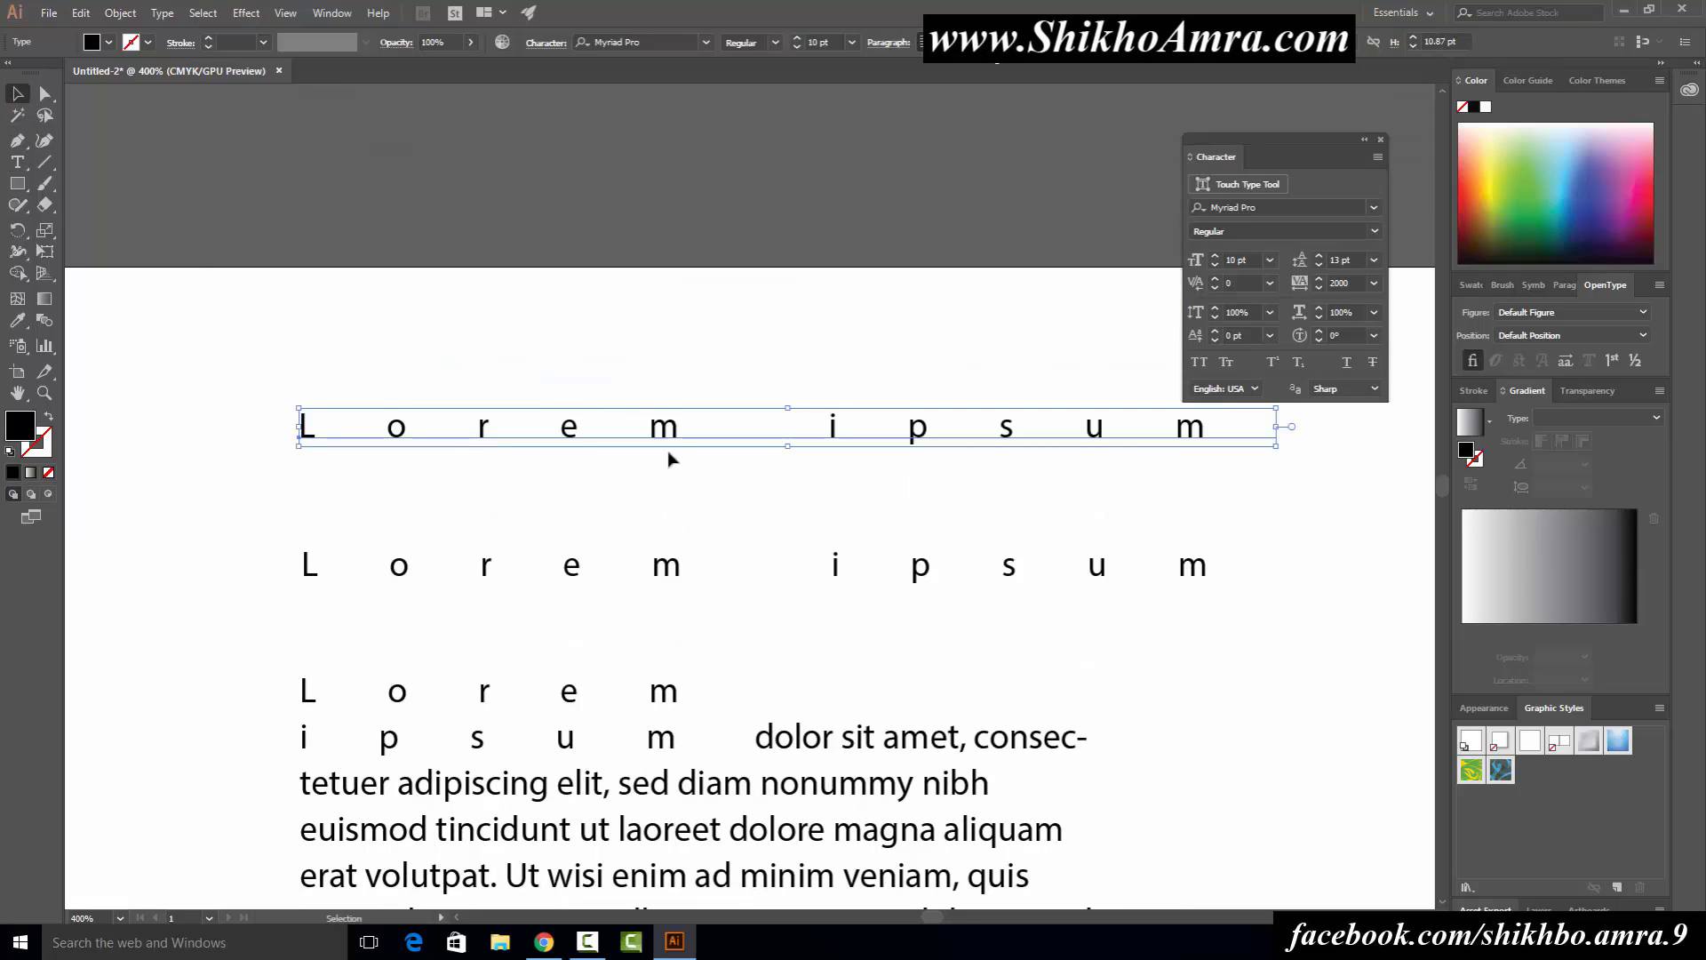
scroll(668, 458, down, 2)
scroll(483, 370, down, 2)
click(468, 402)
key(Delete)
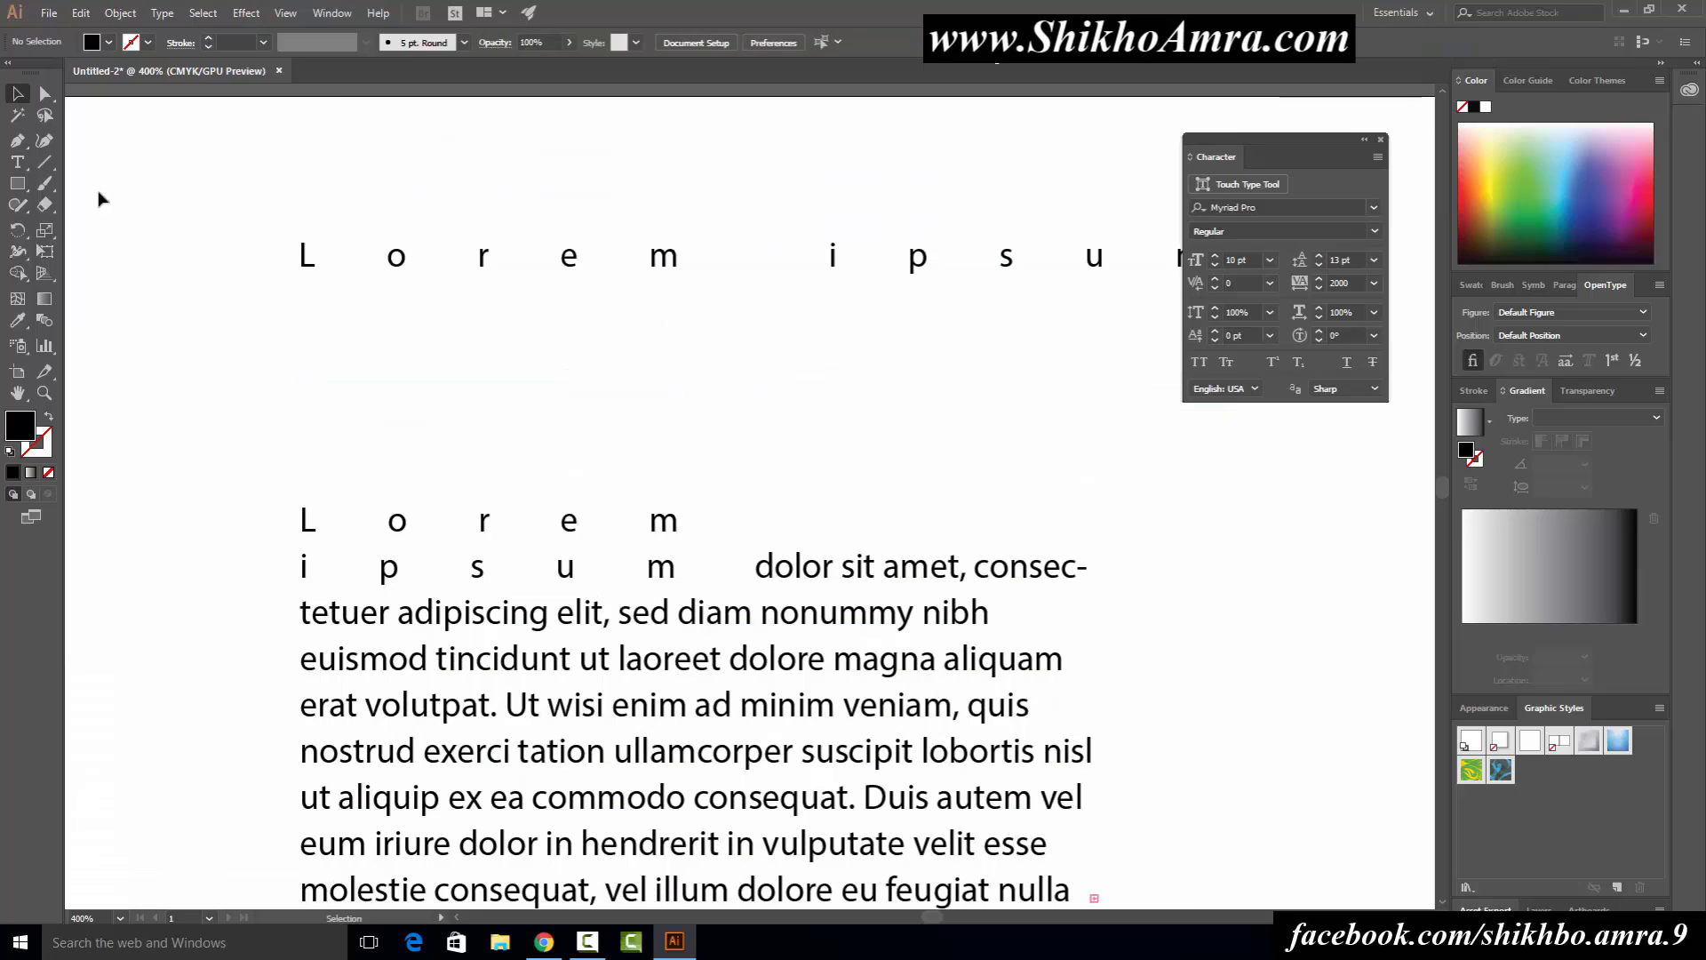
click(17, 161)
click(1251, 334)
text(25)
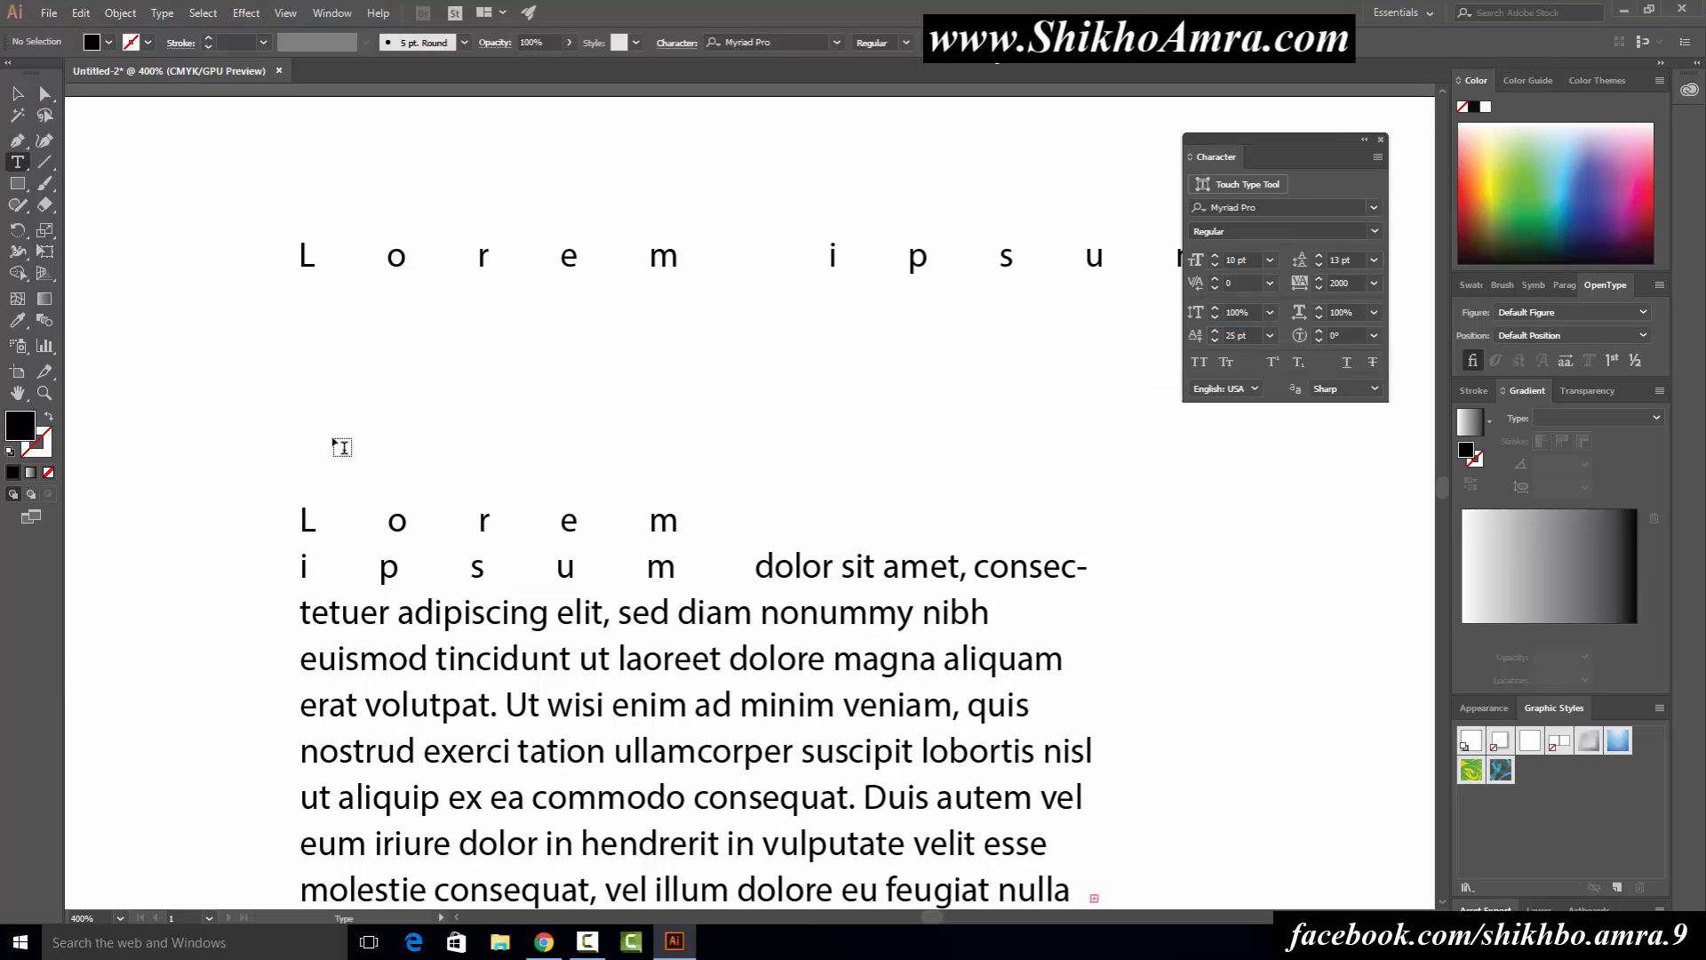
key(ctrl+z)
click(302, 386)
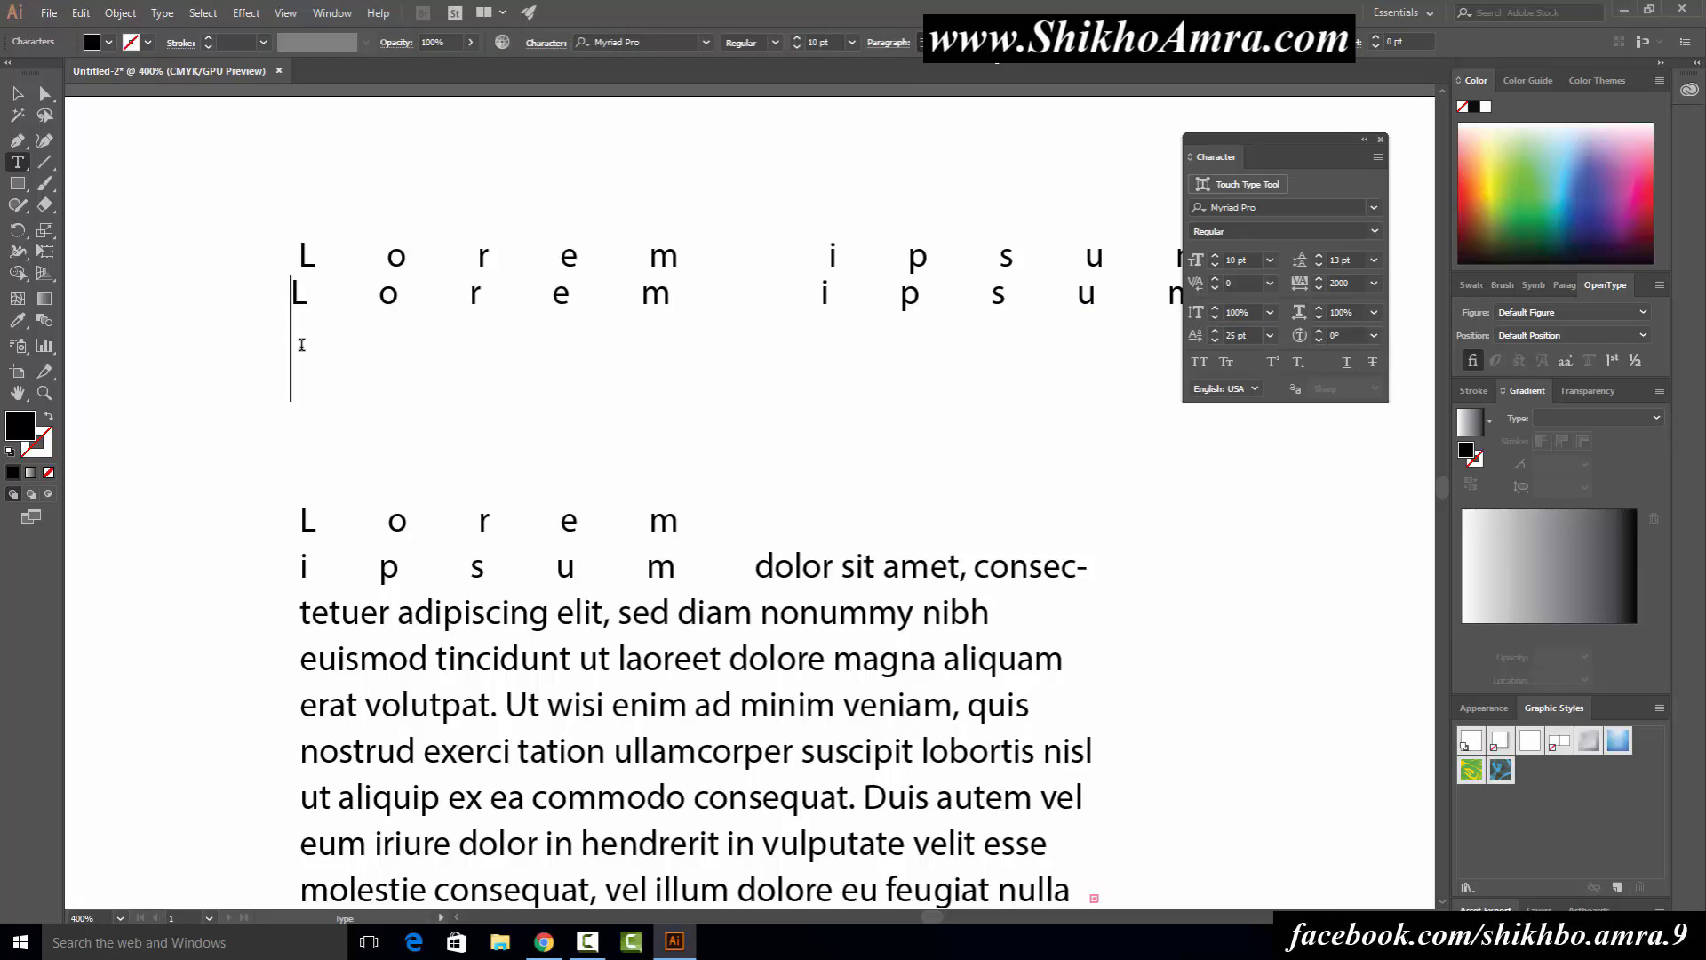
key(Escape)
key(ctrl+z)
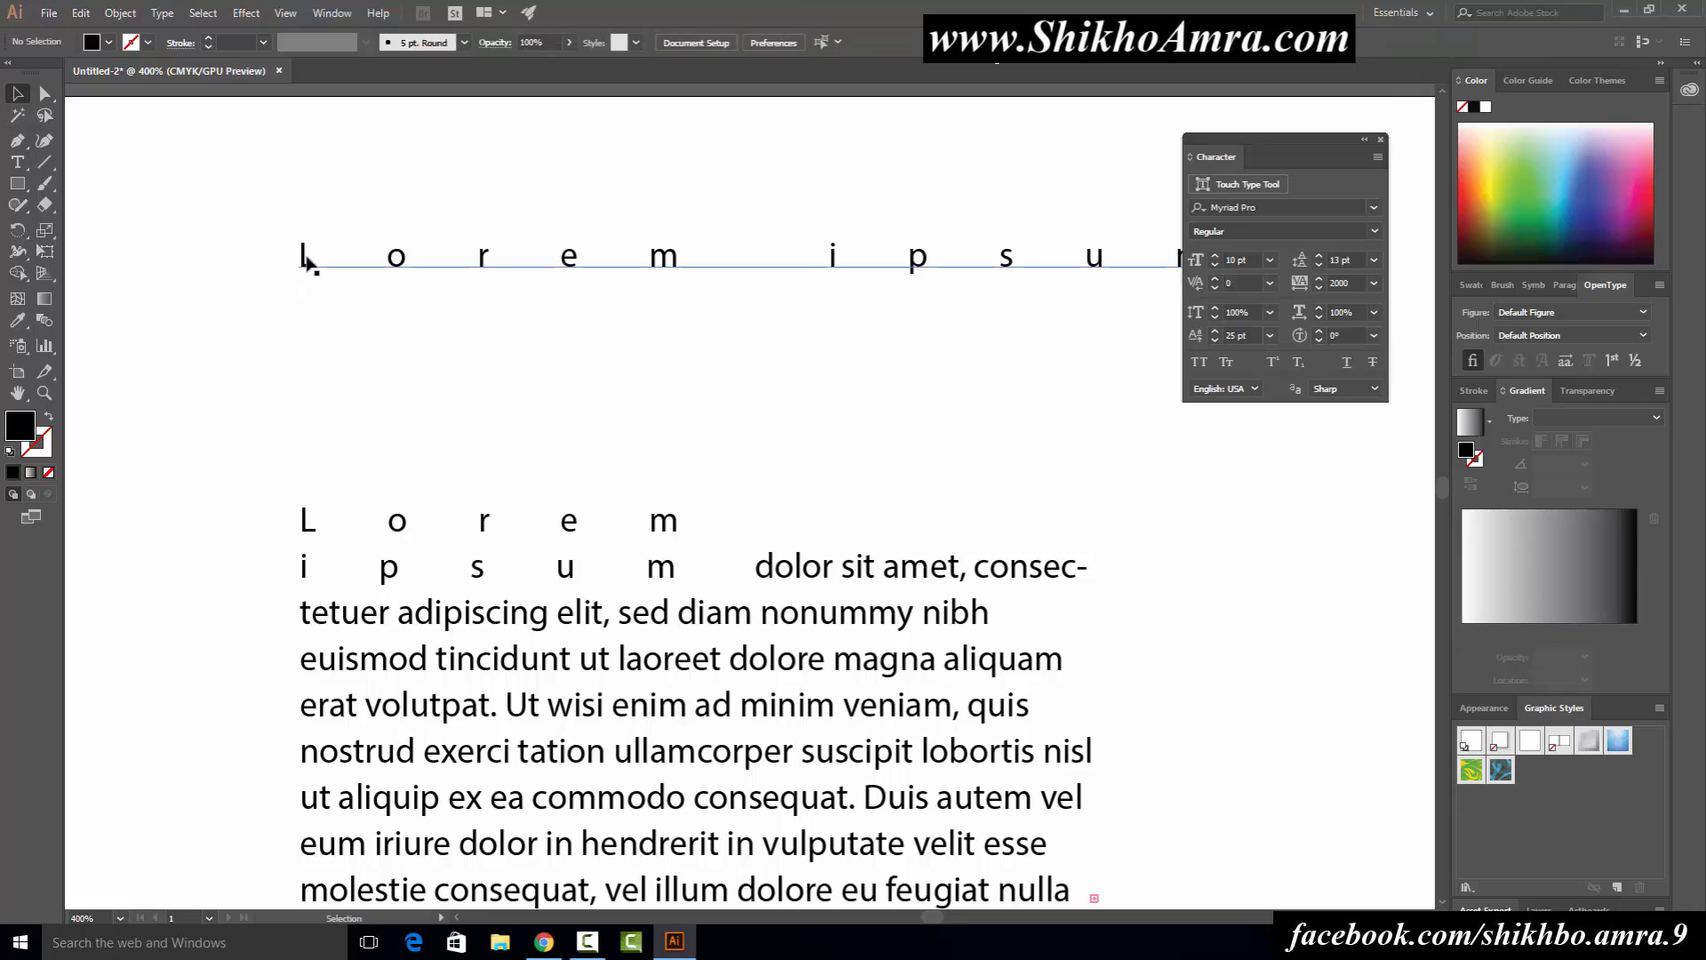
key(ctrl+z)
key(ctrl+z)
Step: Select the whole Lorem ipsum paragraph frame after briefly selecting words inside it
scroll(569, 533, down, 2)
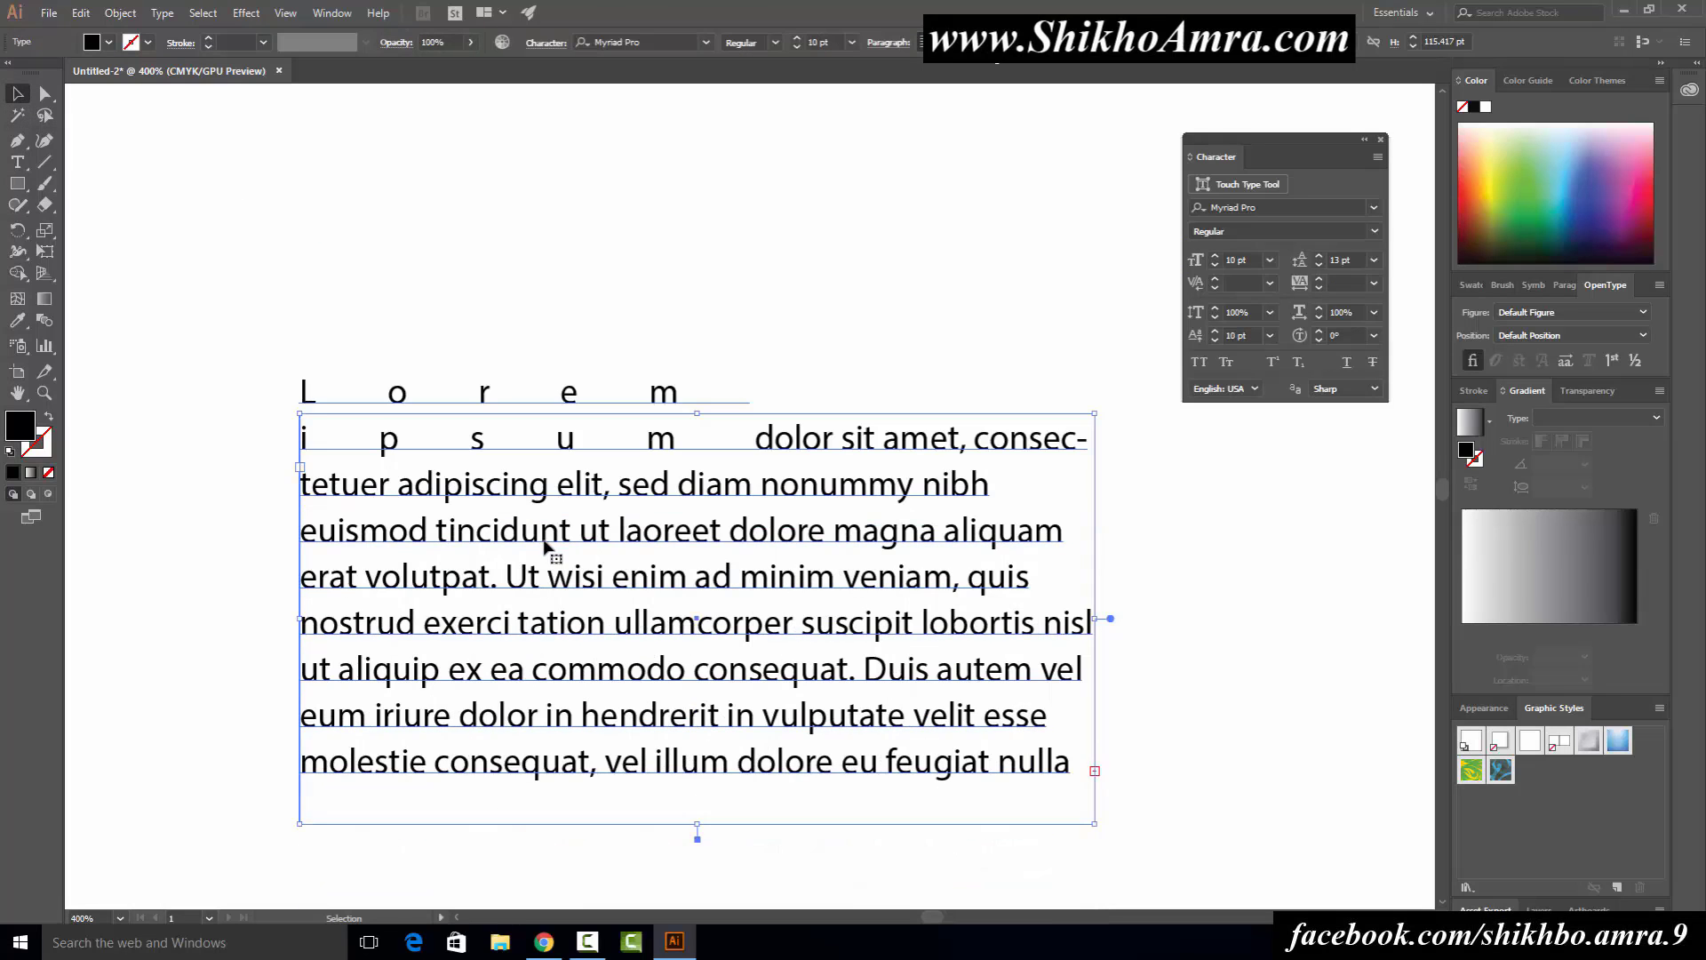
scroll(604, 524, down, 1)
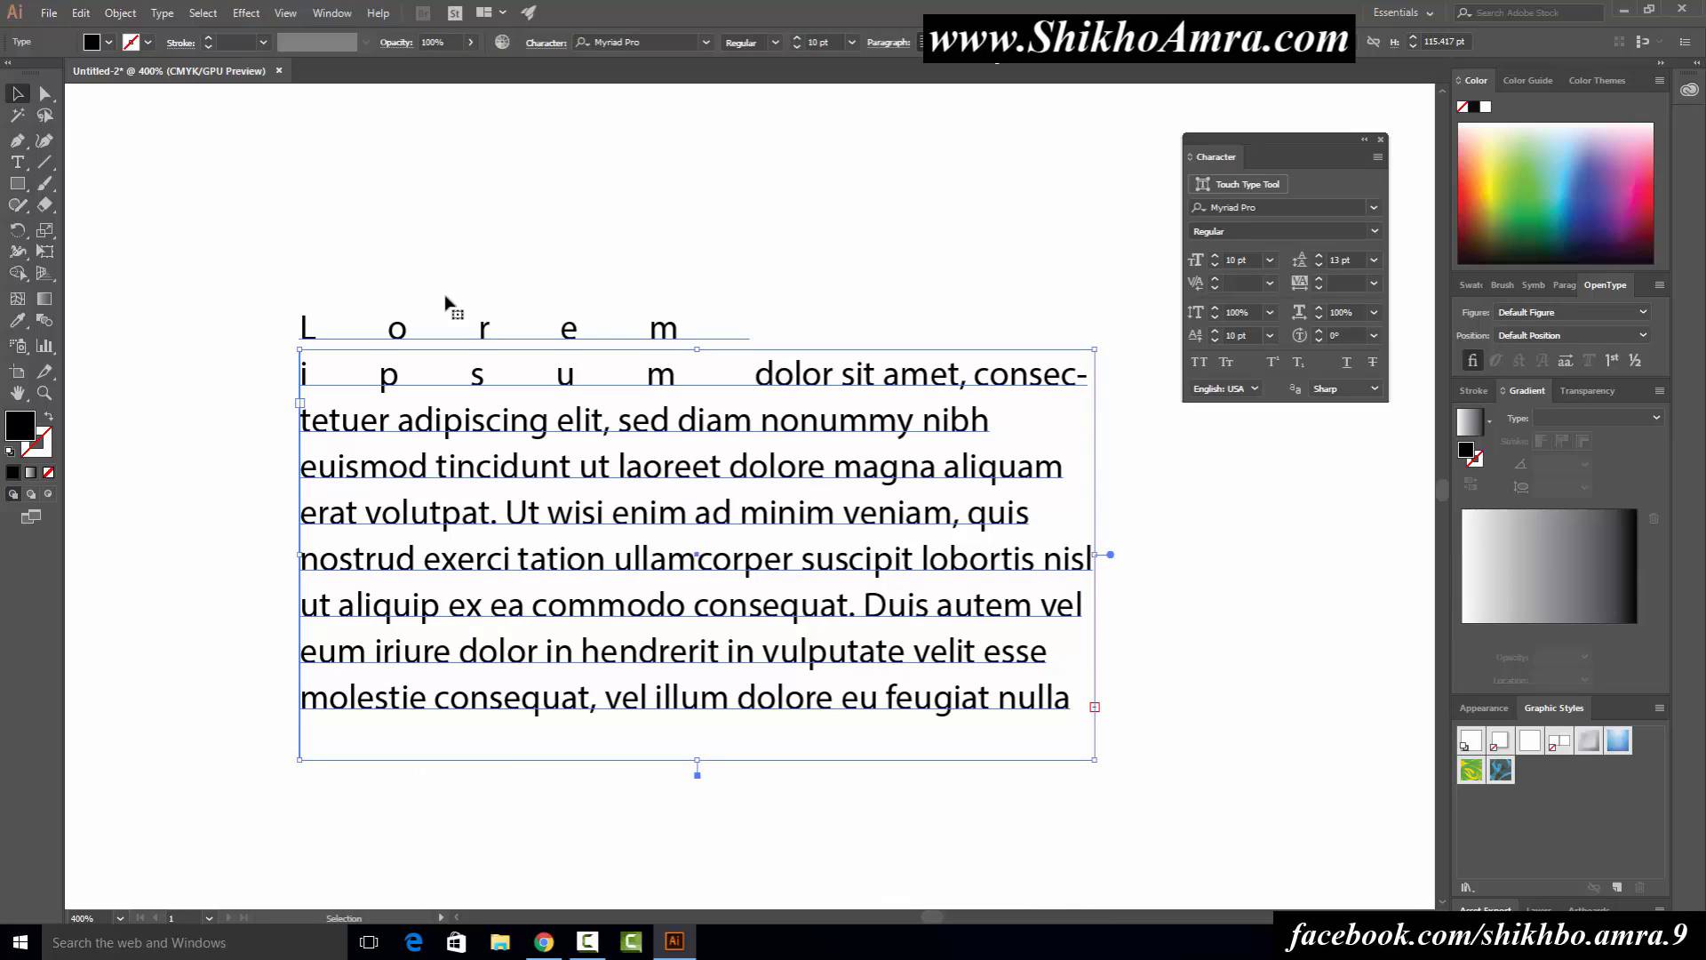
scroll(822, 308, up, 1)
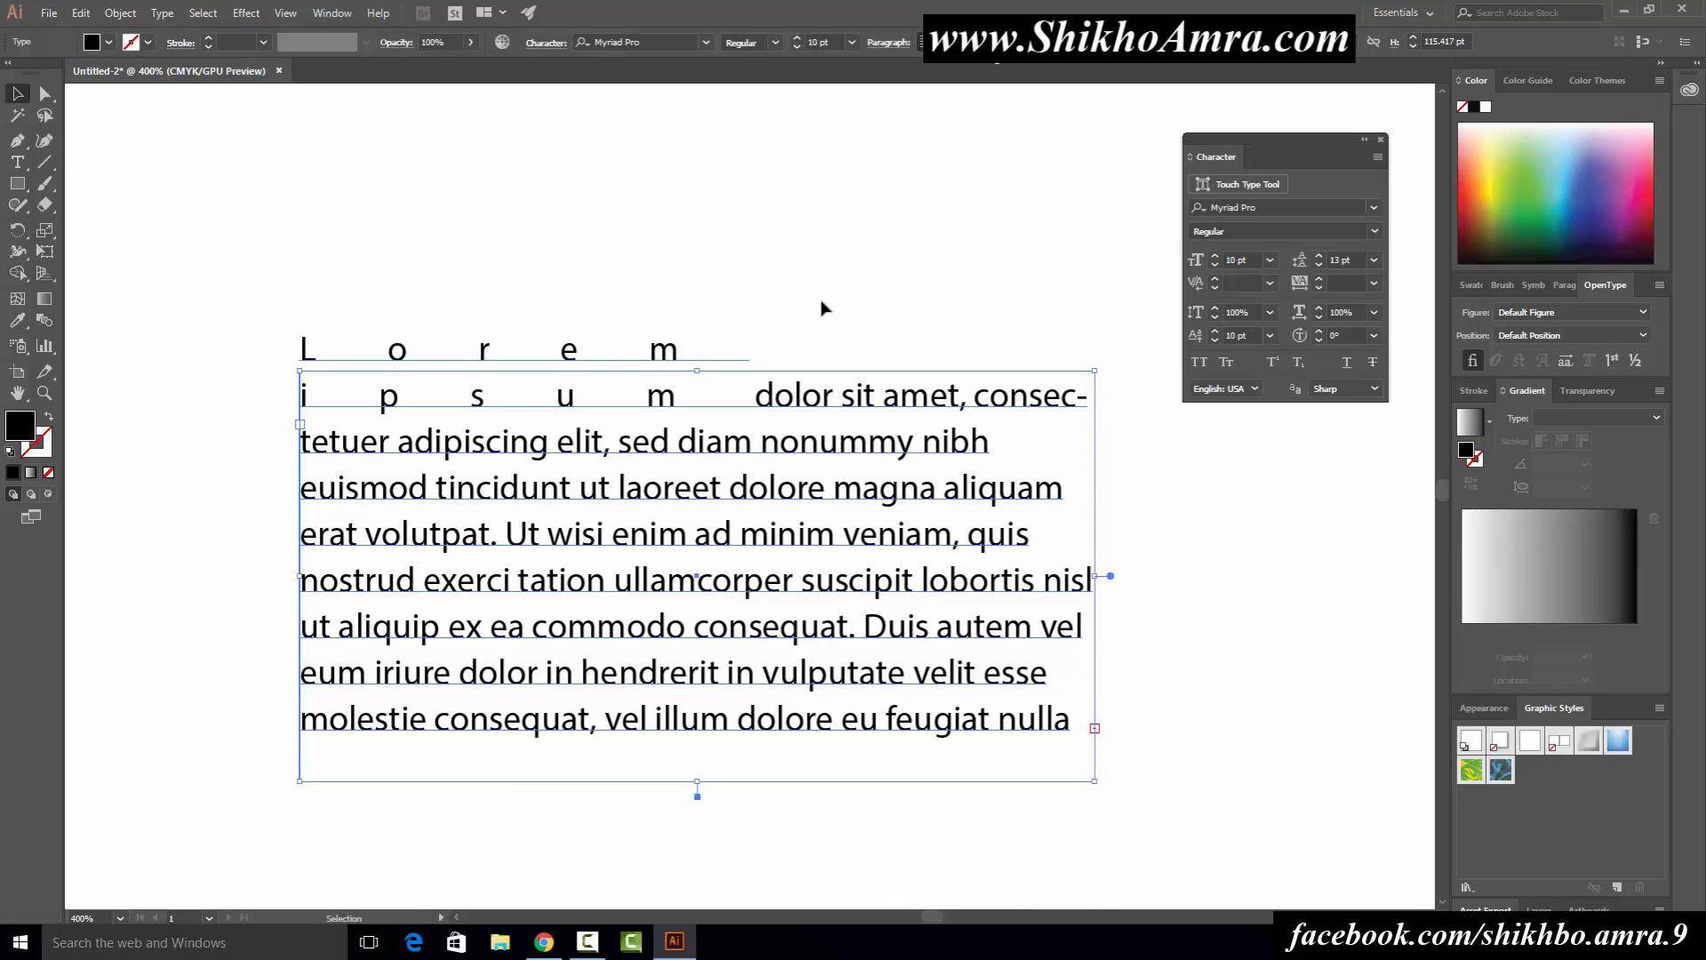
click(879, 265)
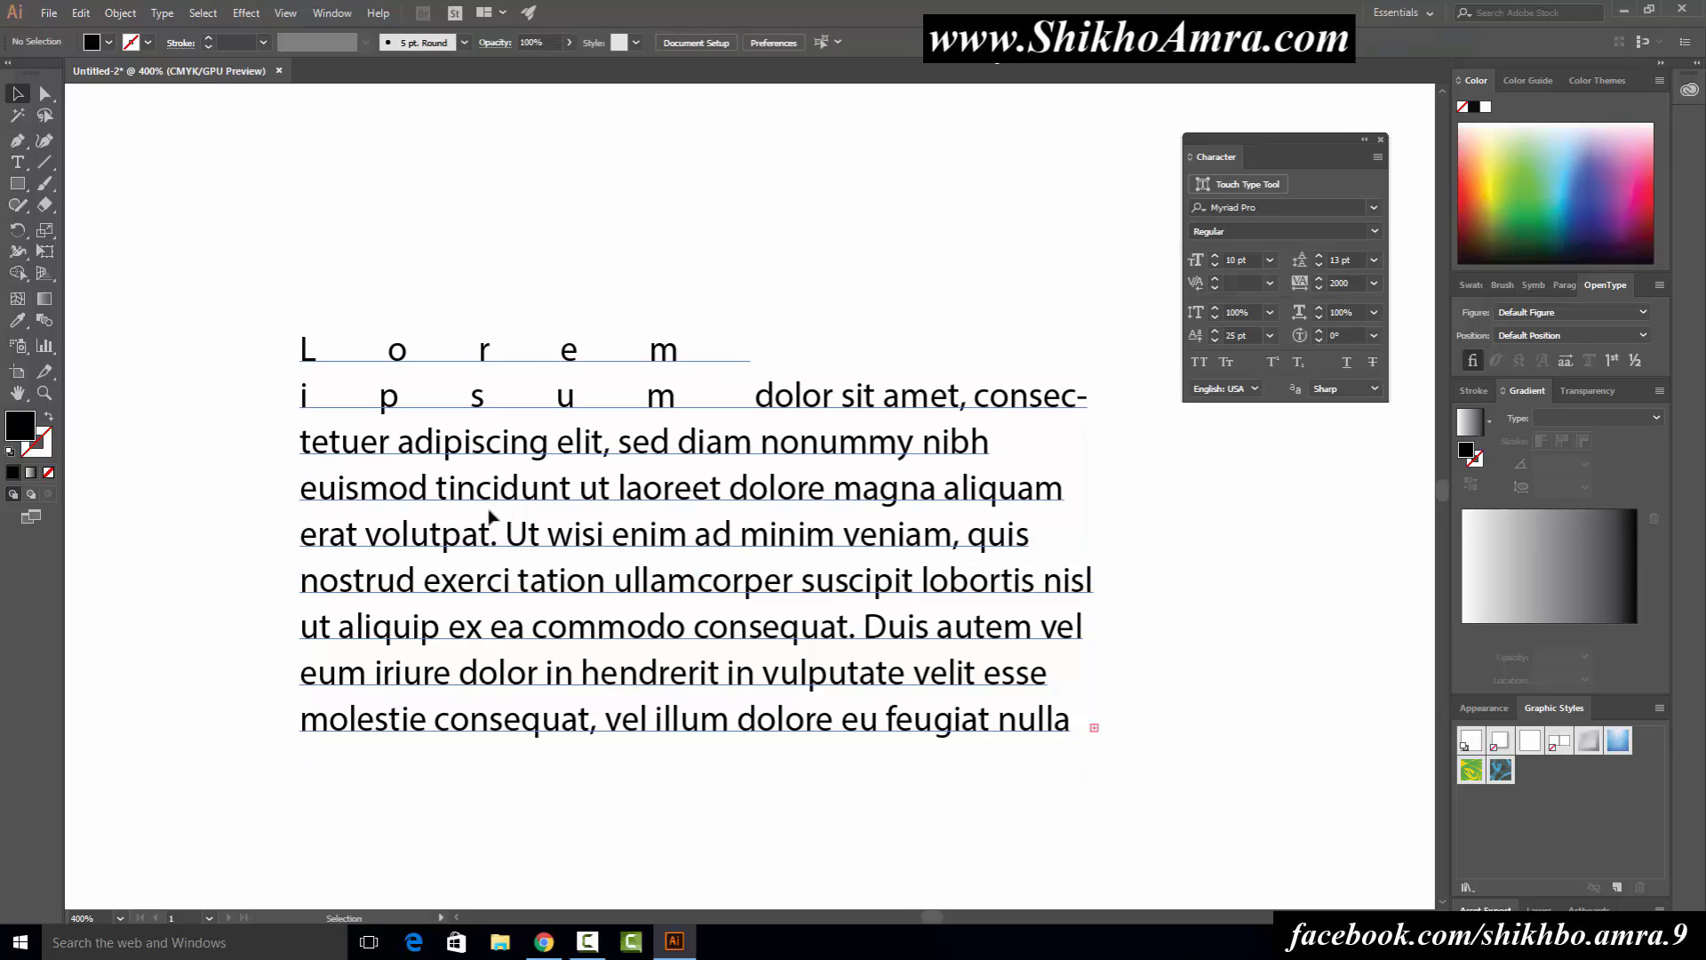
key(t)
click(433, 491)
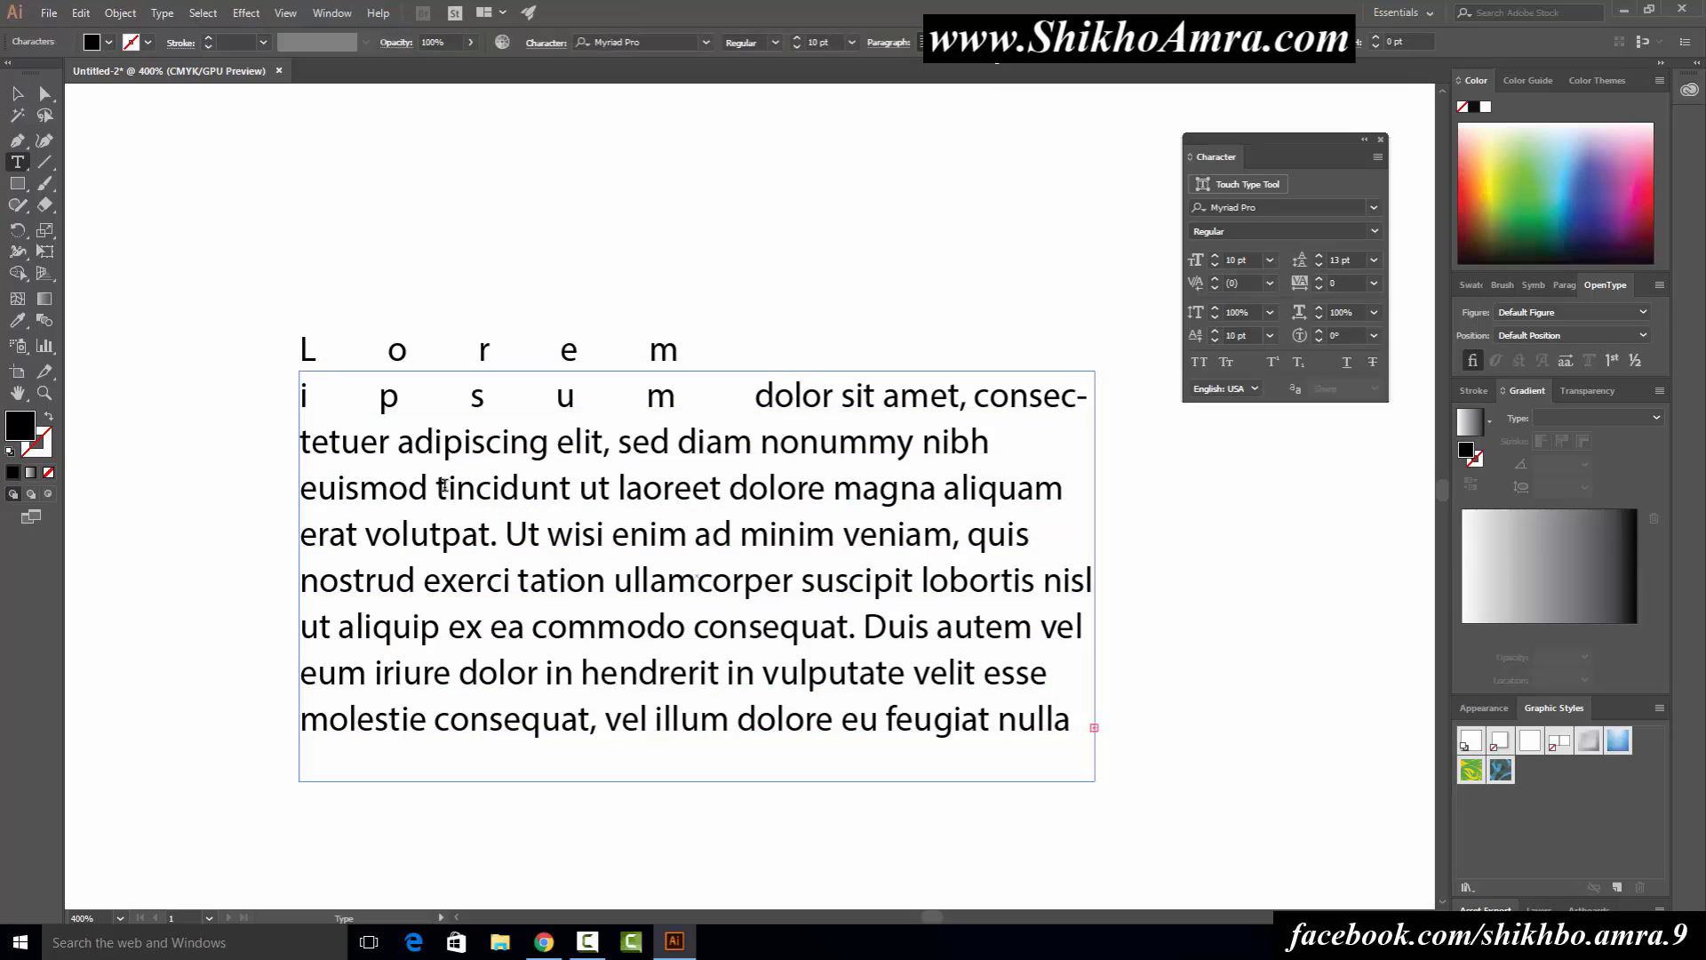
drag(442, 486, 565, 441)
key(Escape)
Step: Set the paragraph's baseline shift to 0 pt and reselect the frame for text editing
click(1236, 334)
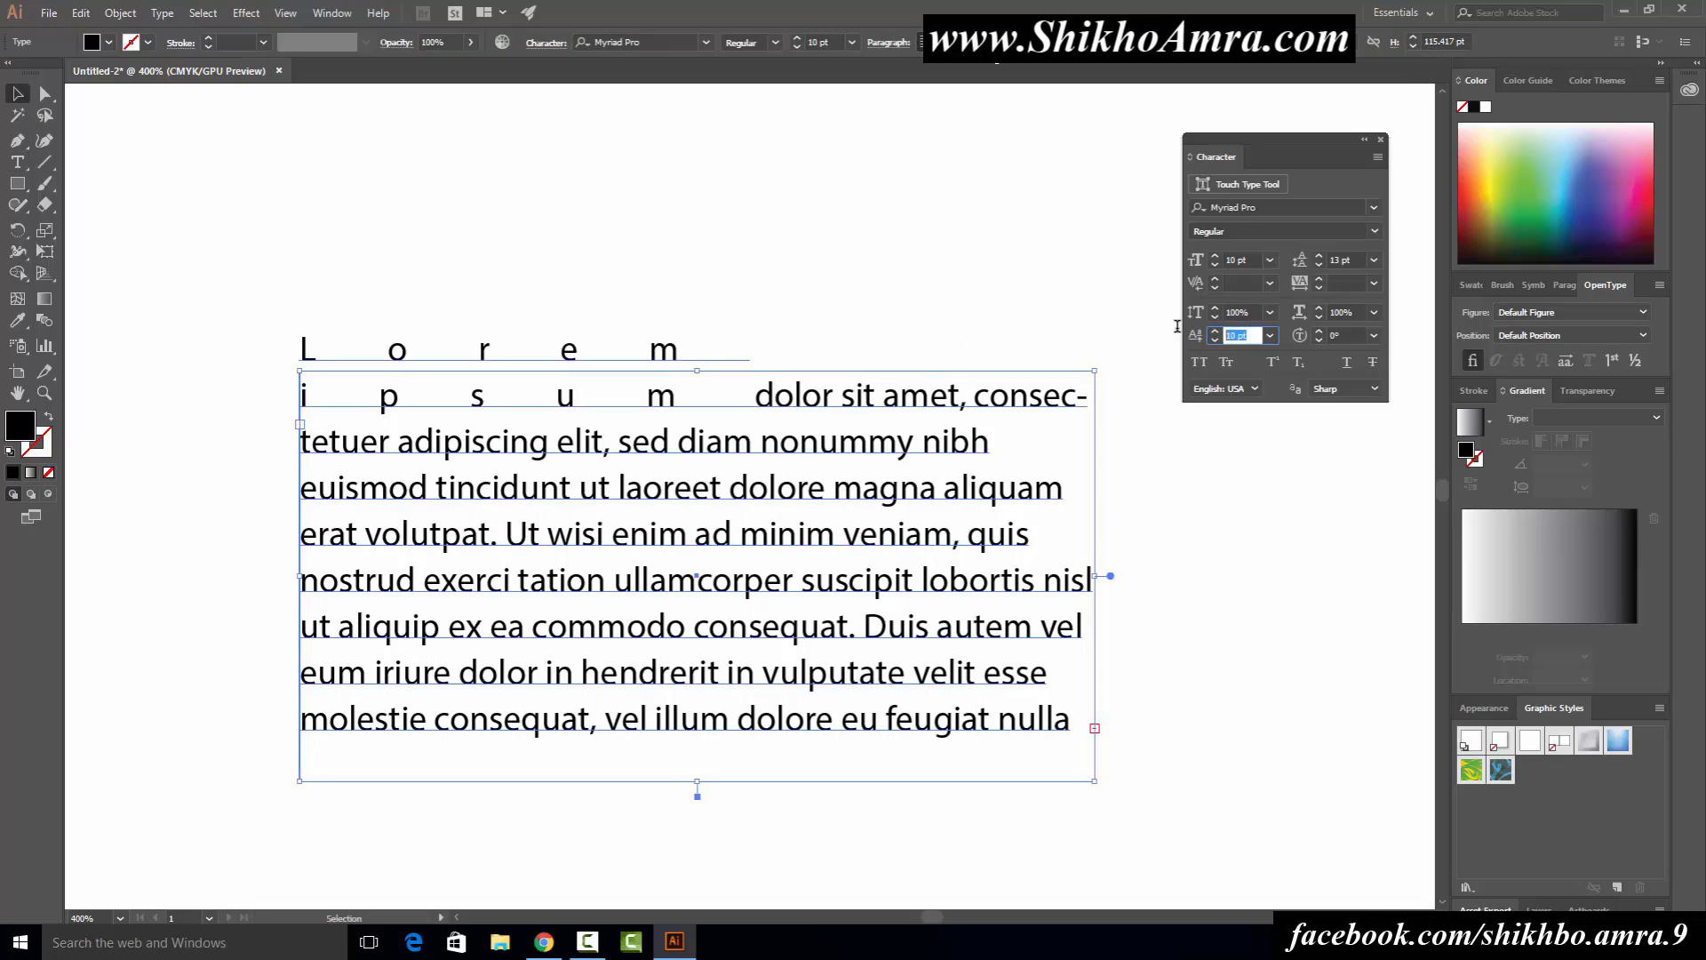
text(0)
key(Return)
click(307, 322)
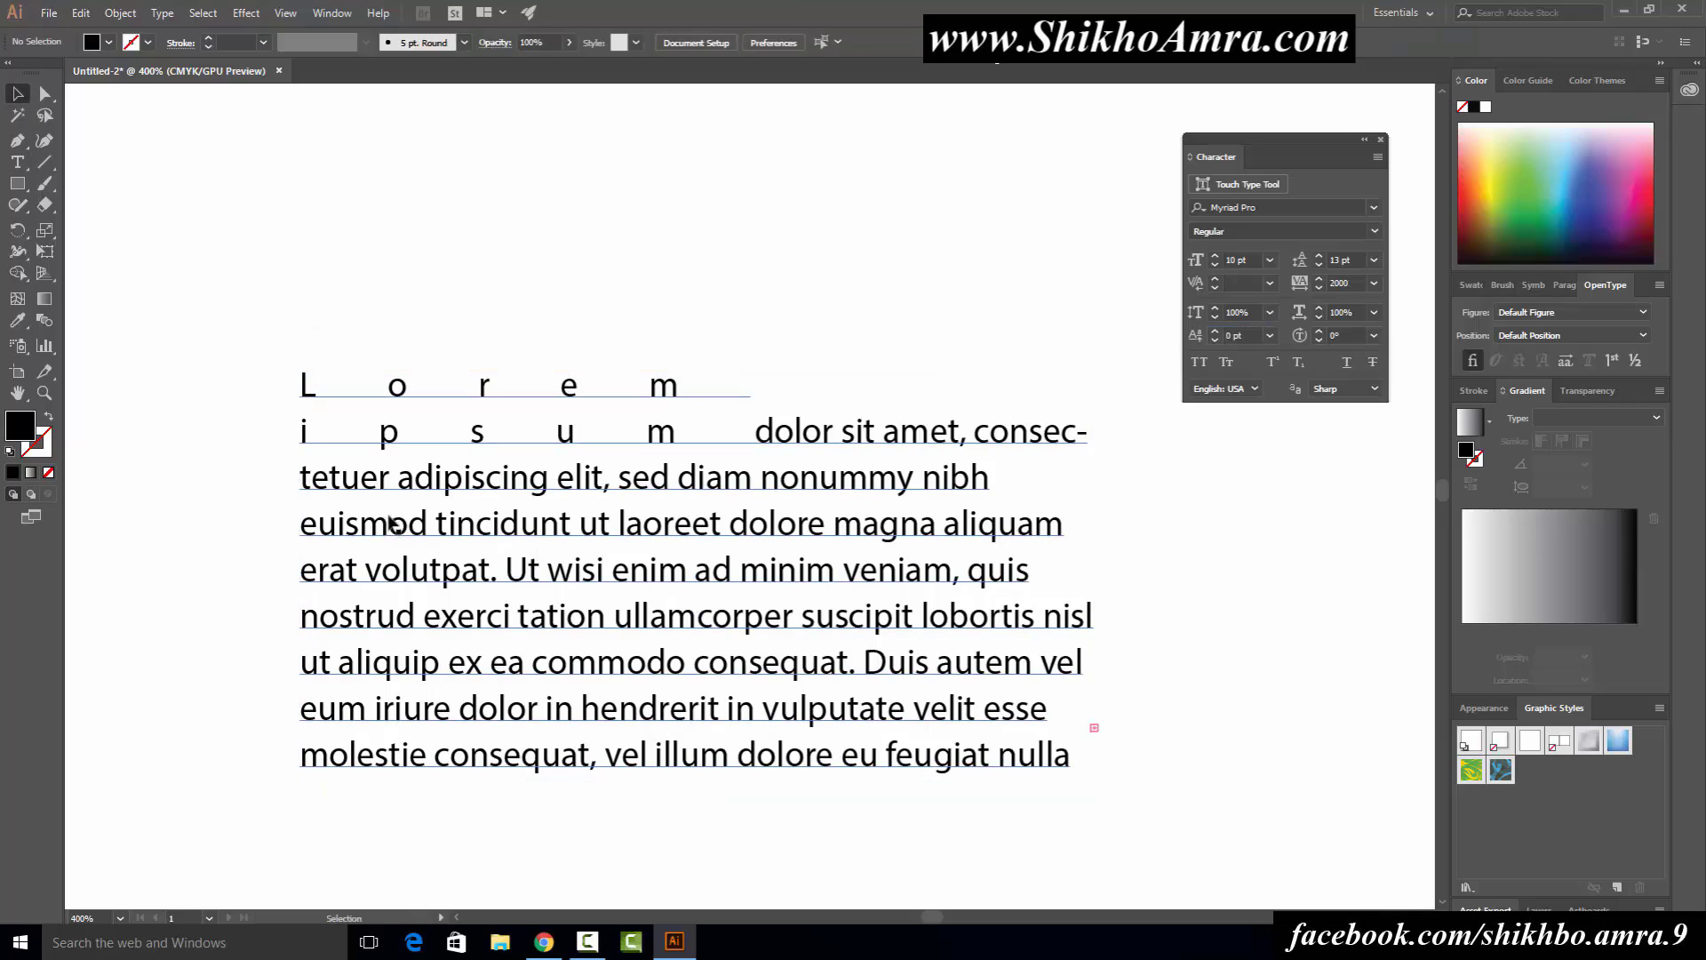
click(391, 528)
key(t)
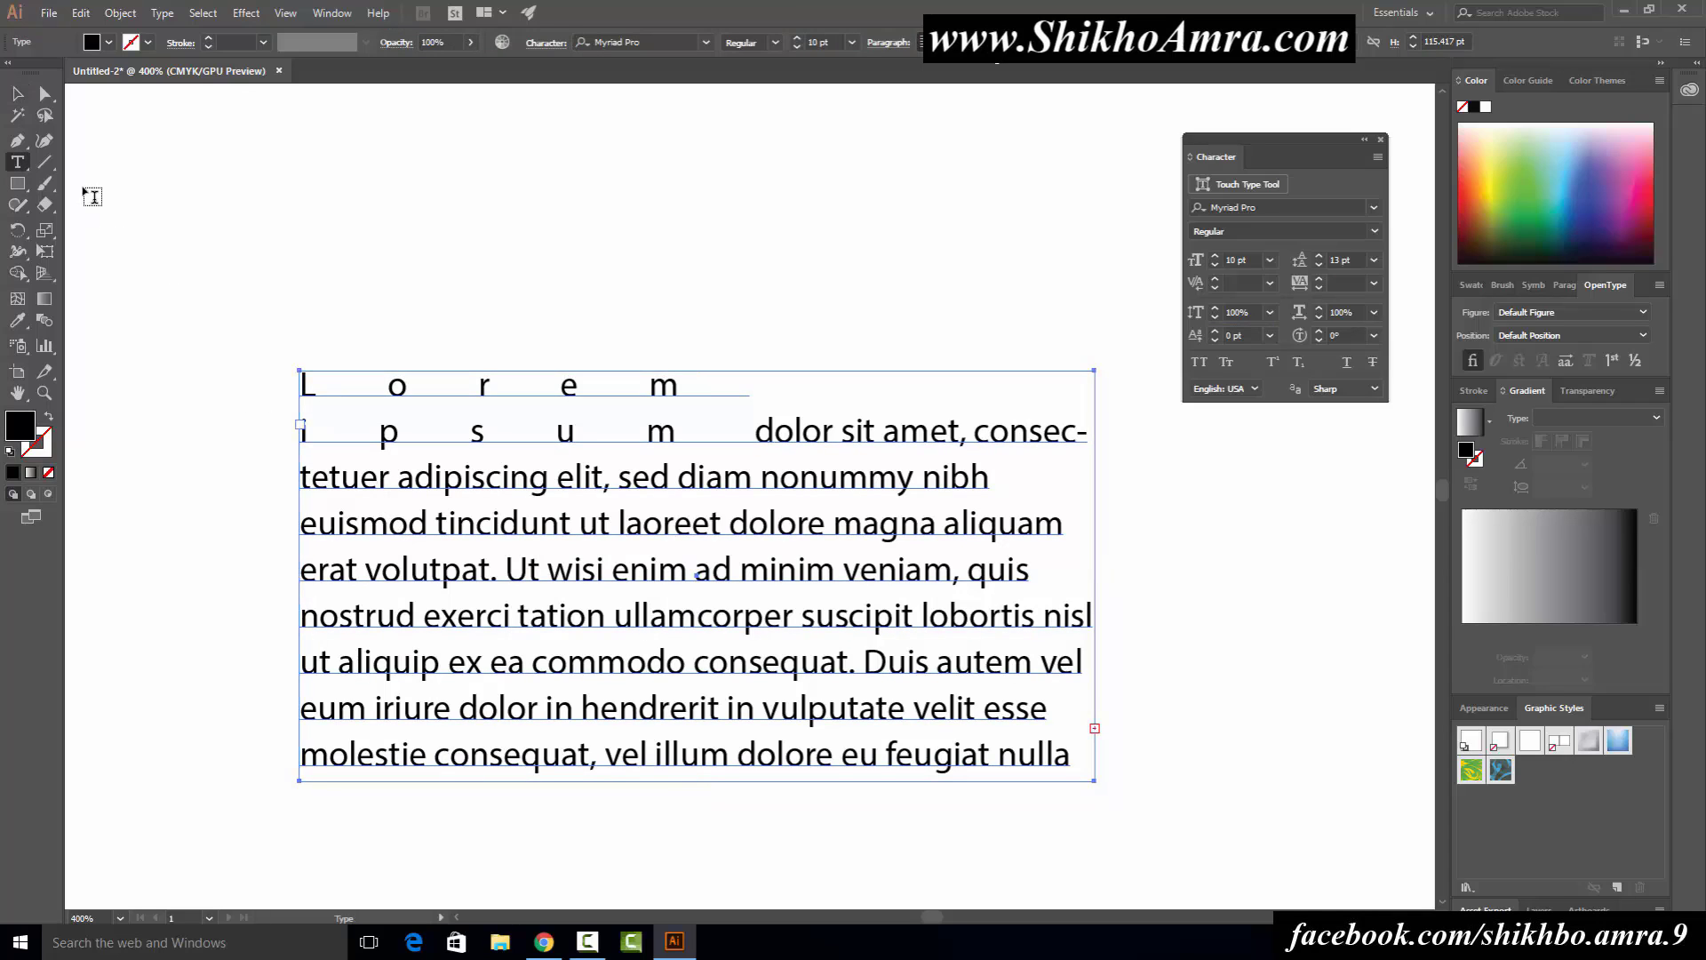
Step: Rotate the letters of 'euismod', trying 150° and 45° before applying 15°
drag(428, 528, 300, 528)
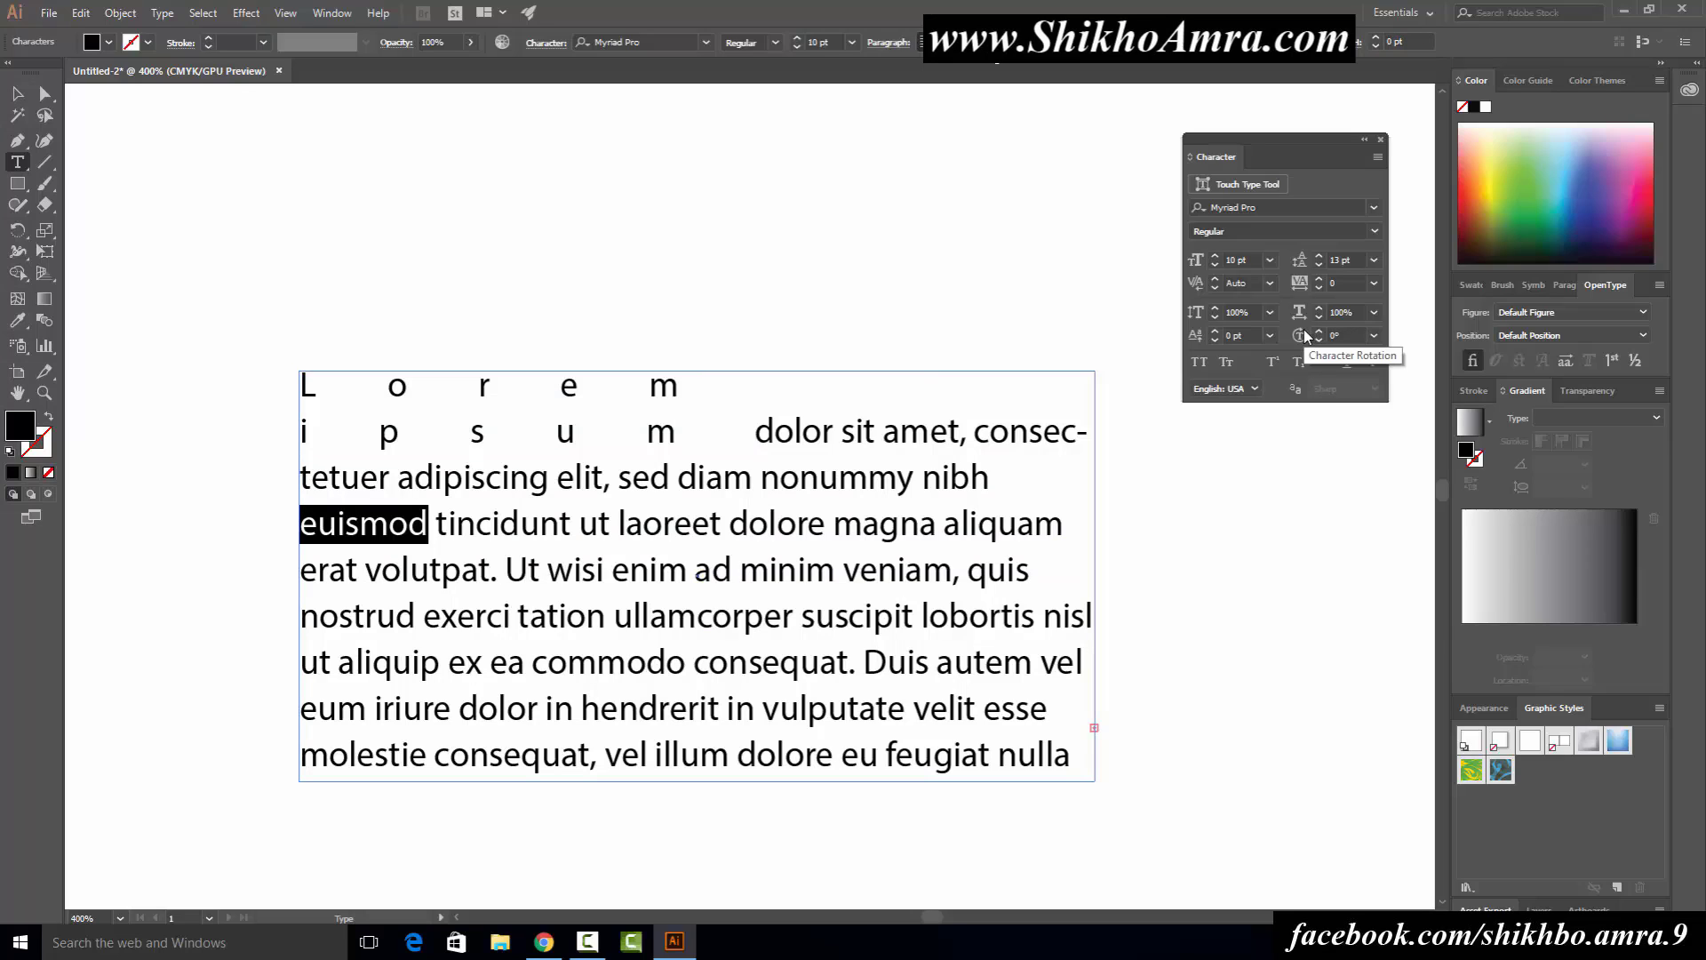
click(1375, 334)
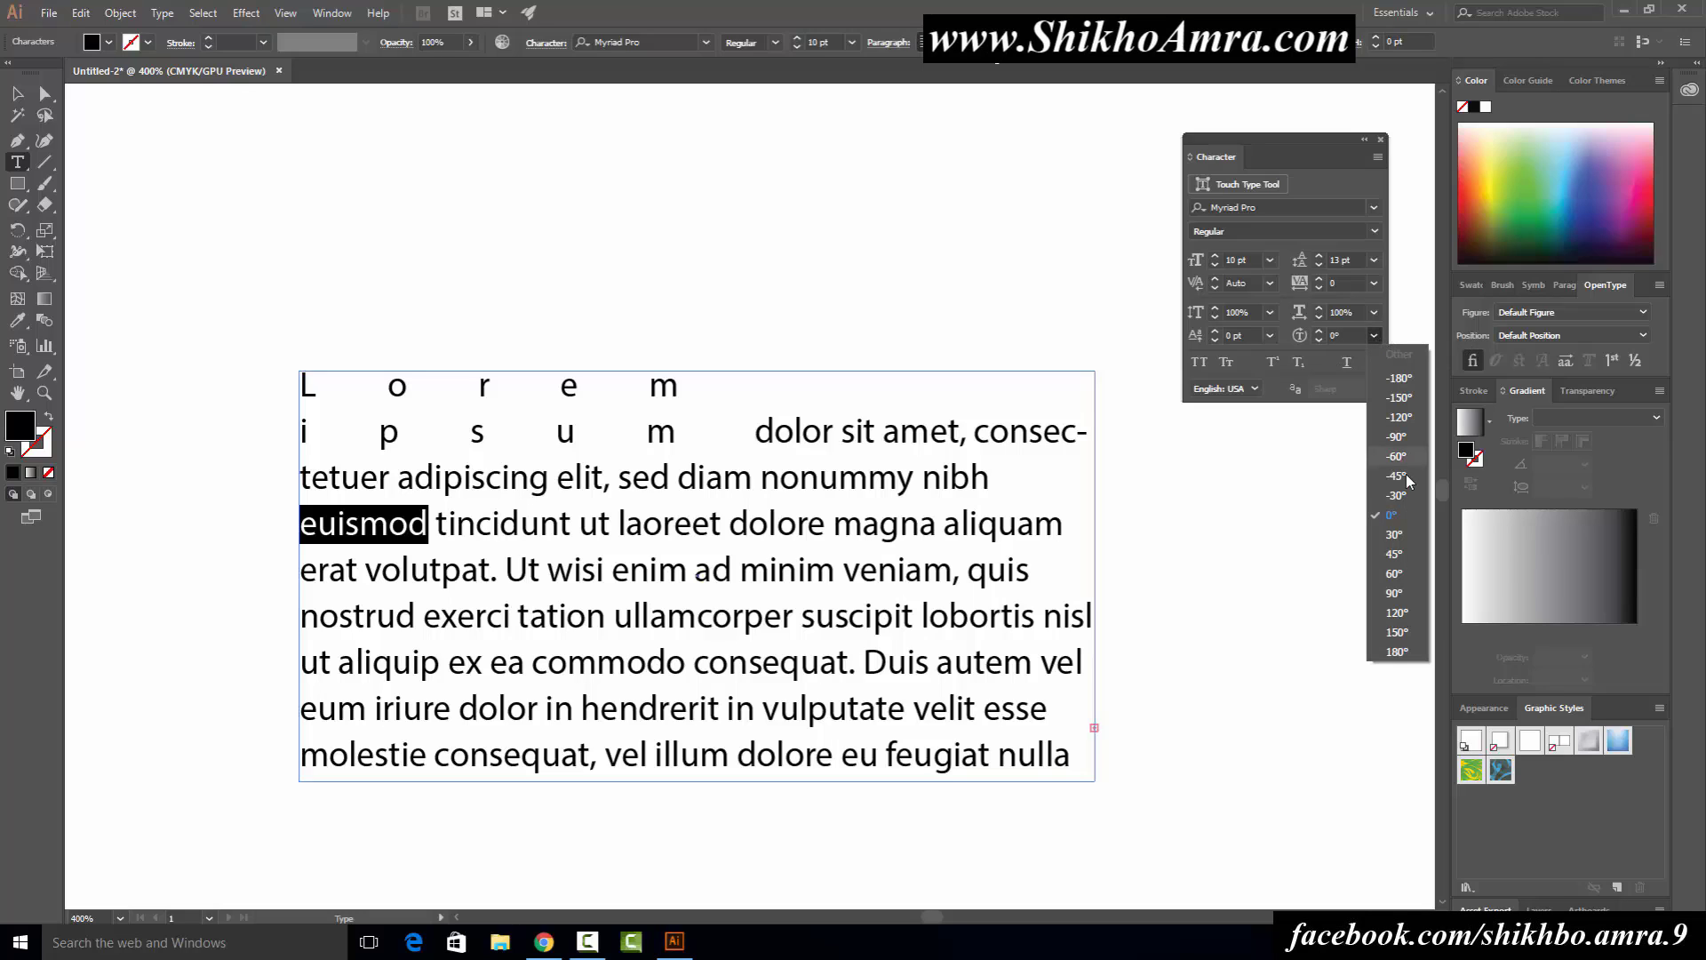
click(1398, 633)
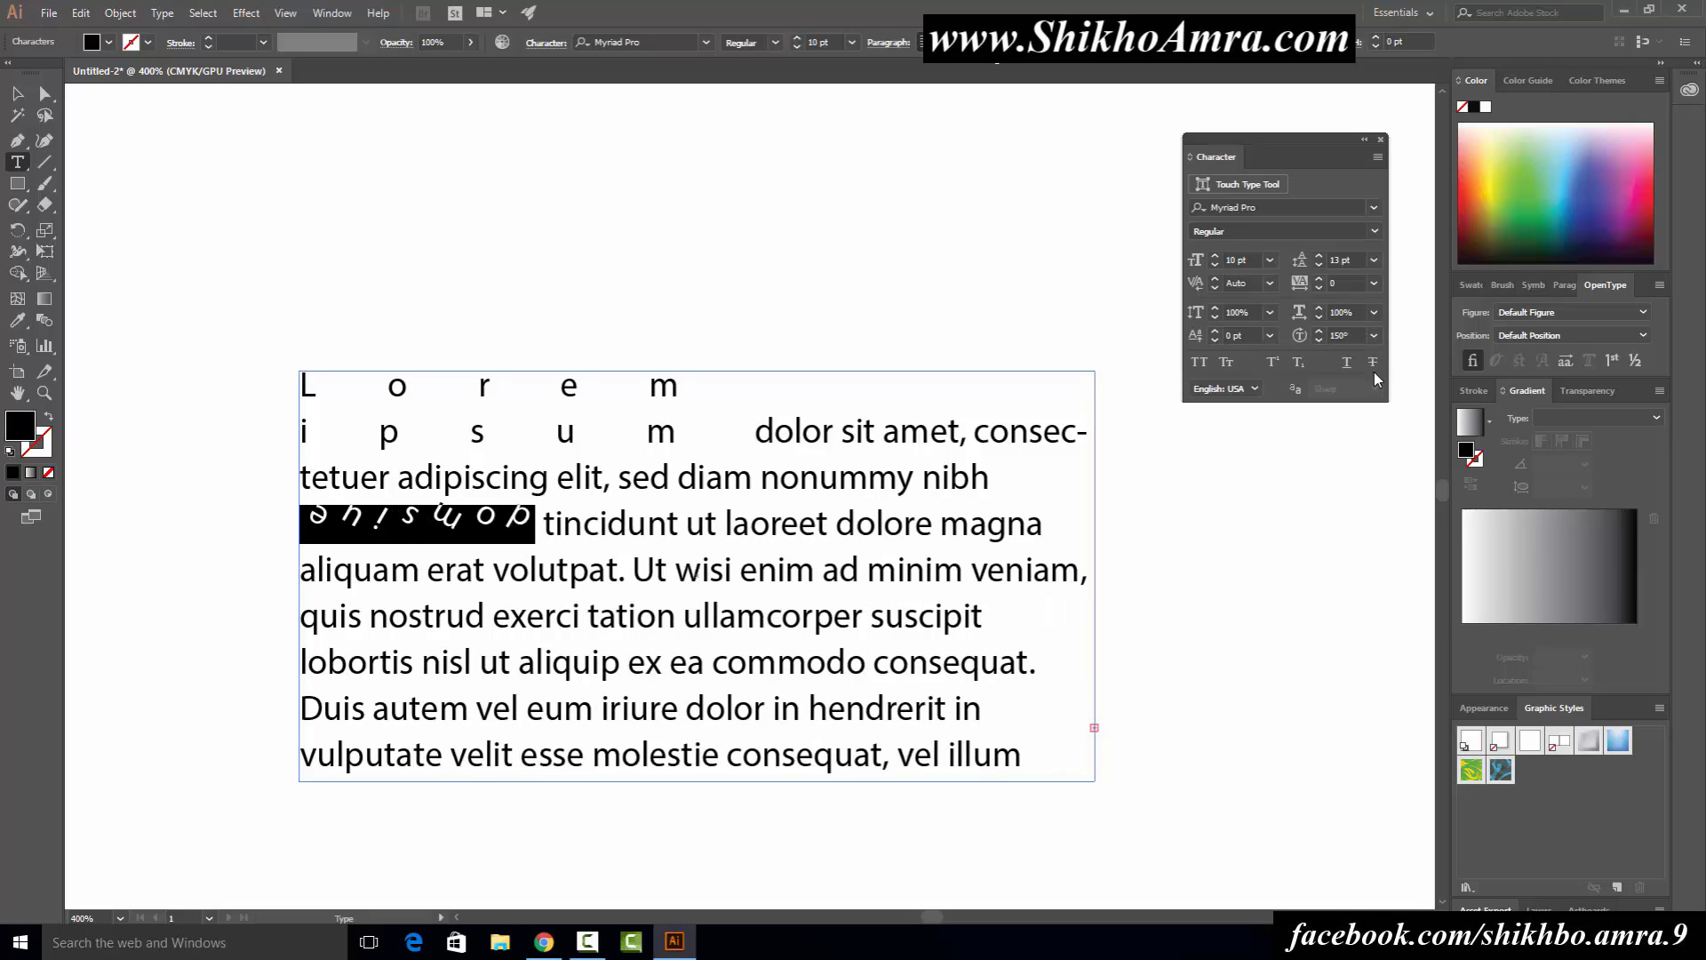
click(1376, 335)
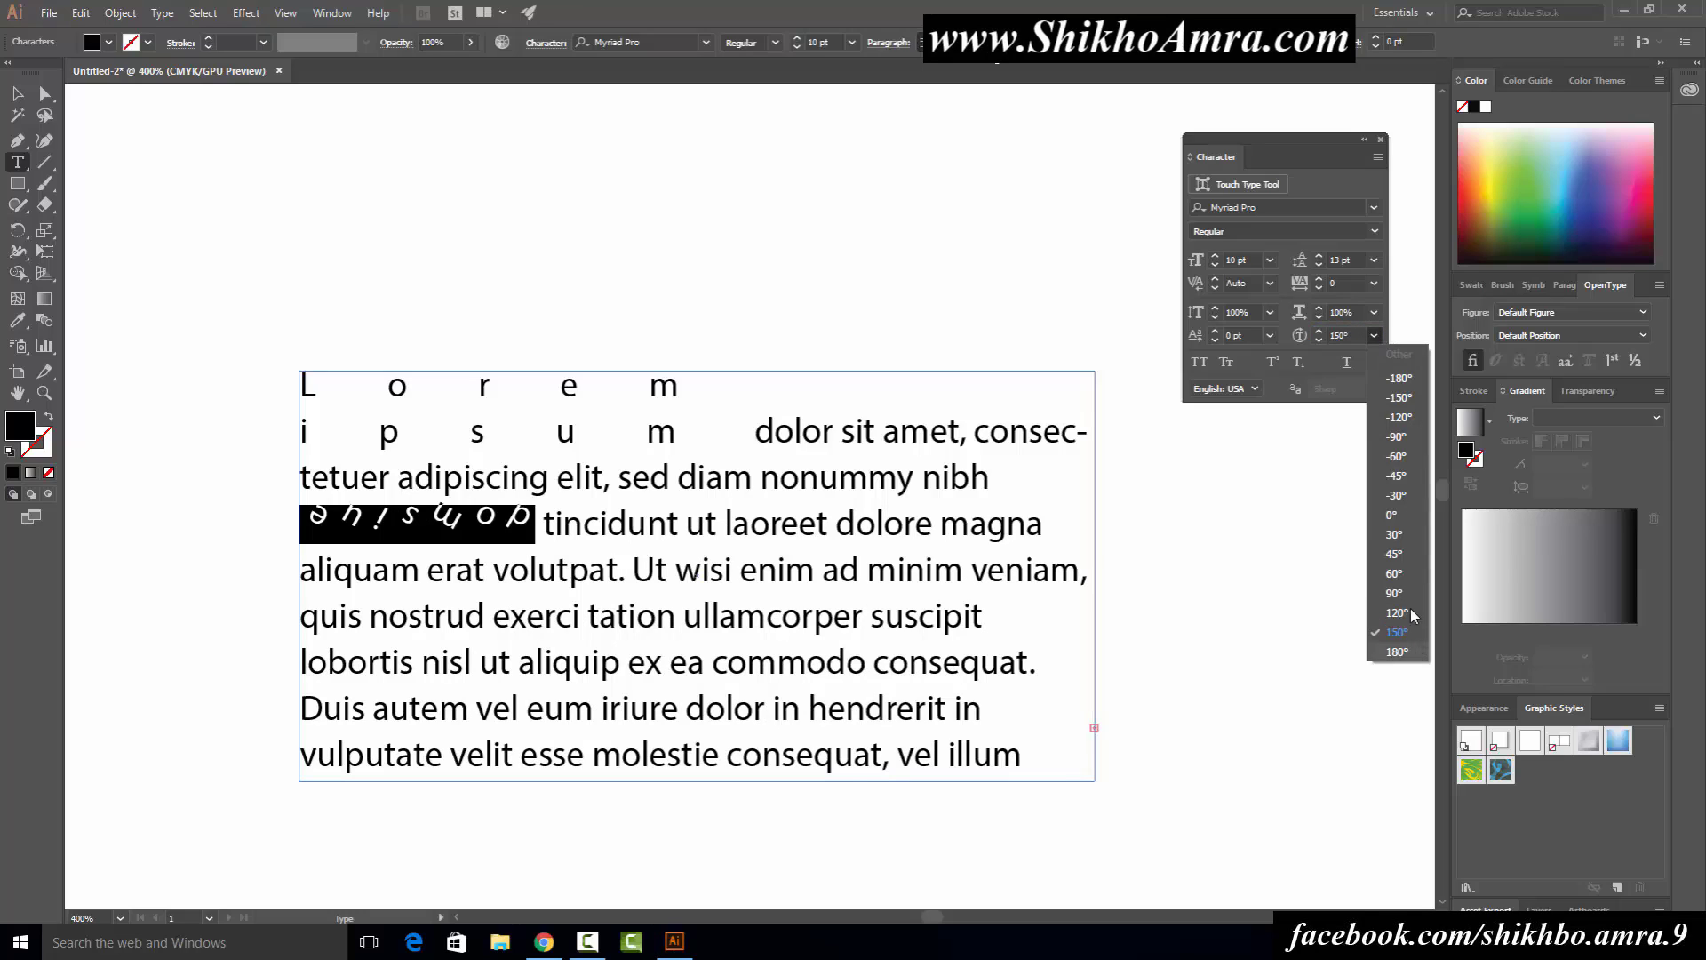
click(1406, 544)
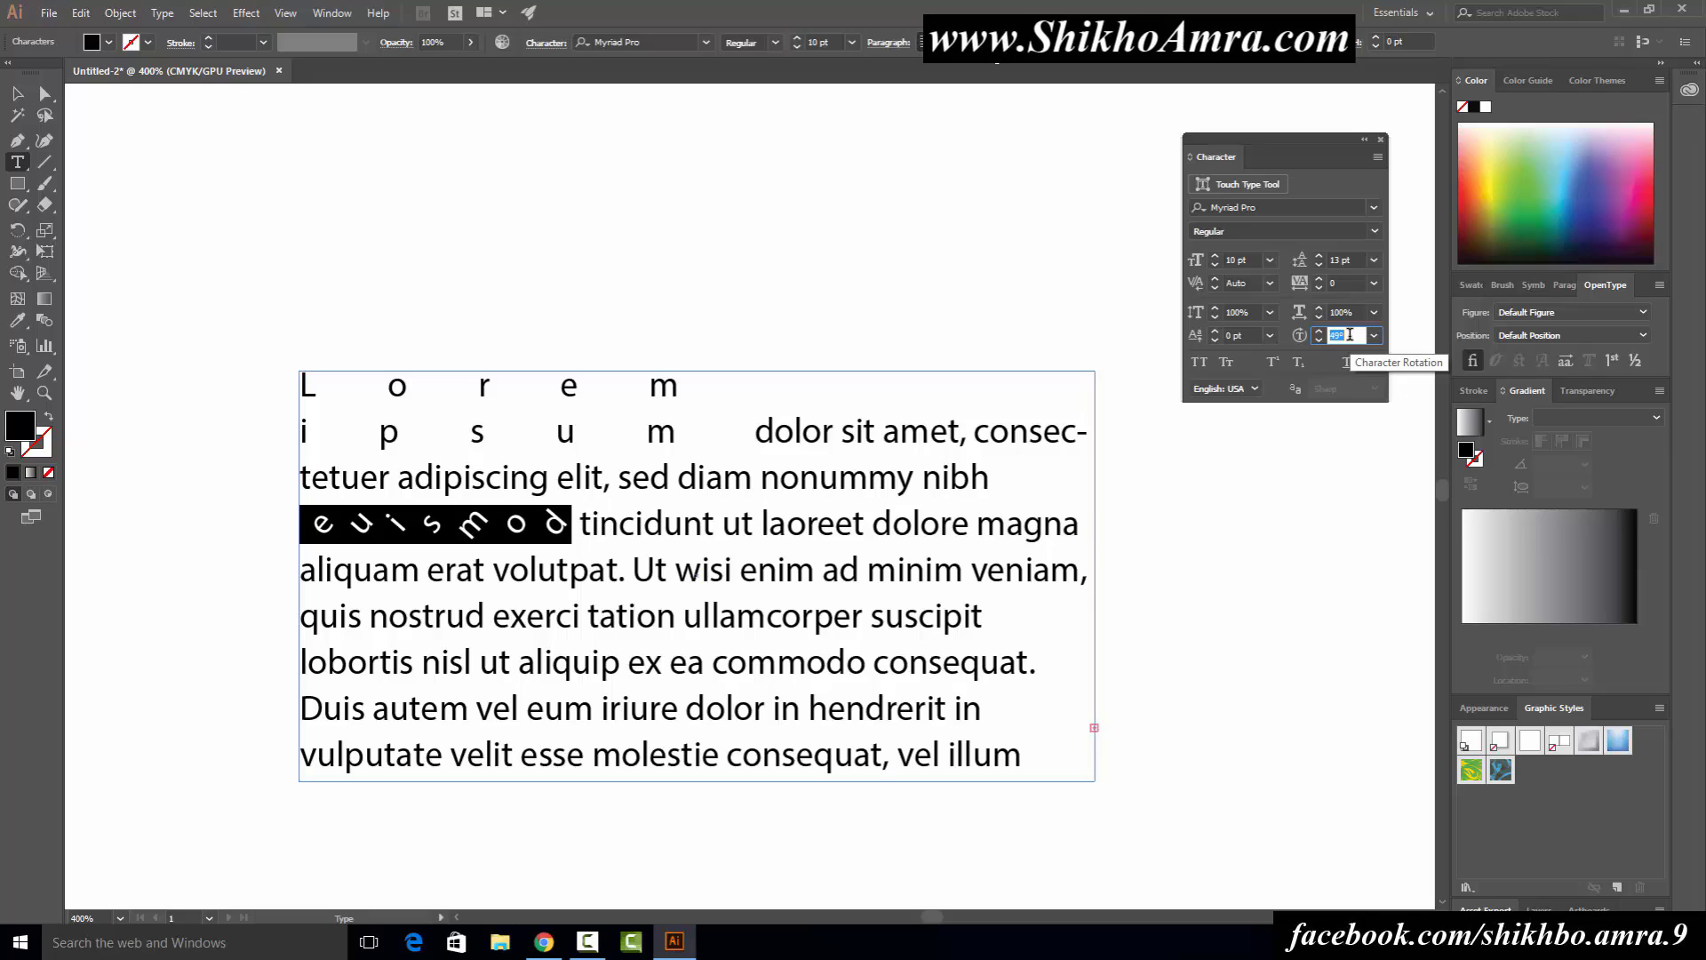
key(Return)
scroll(1349, 335, down, 5)
scroll(1349, 335, down, 5)
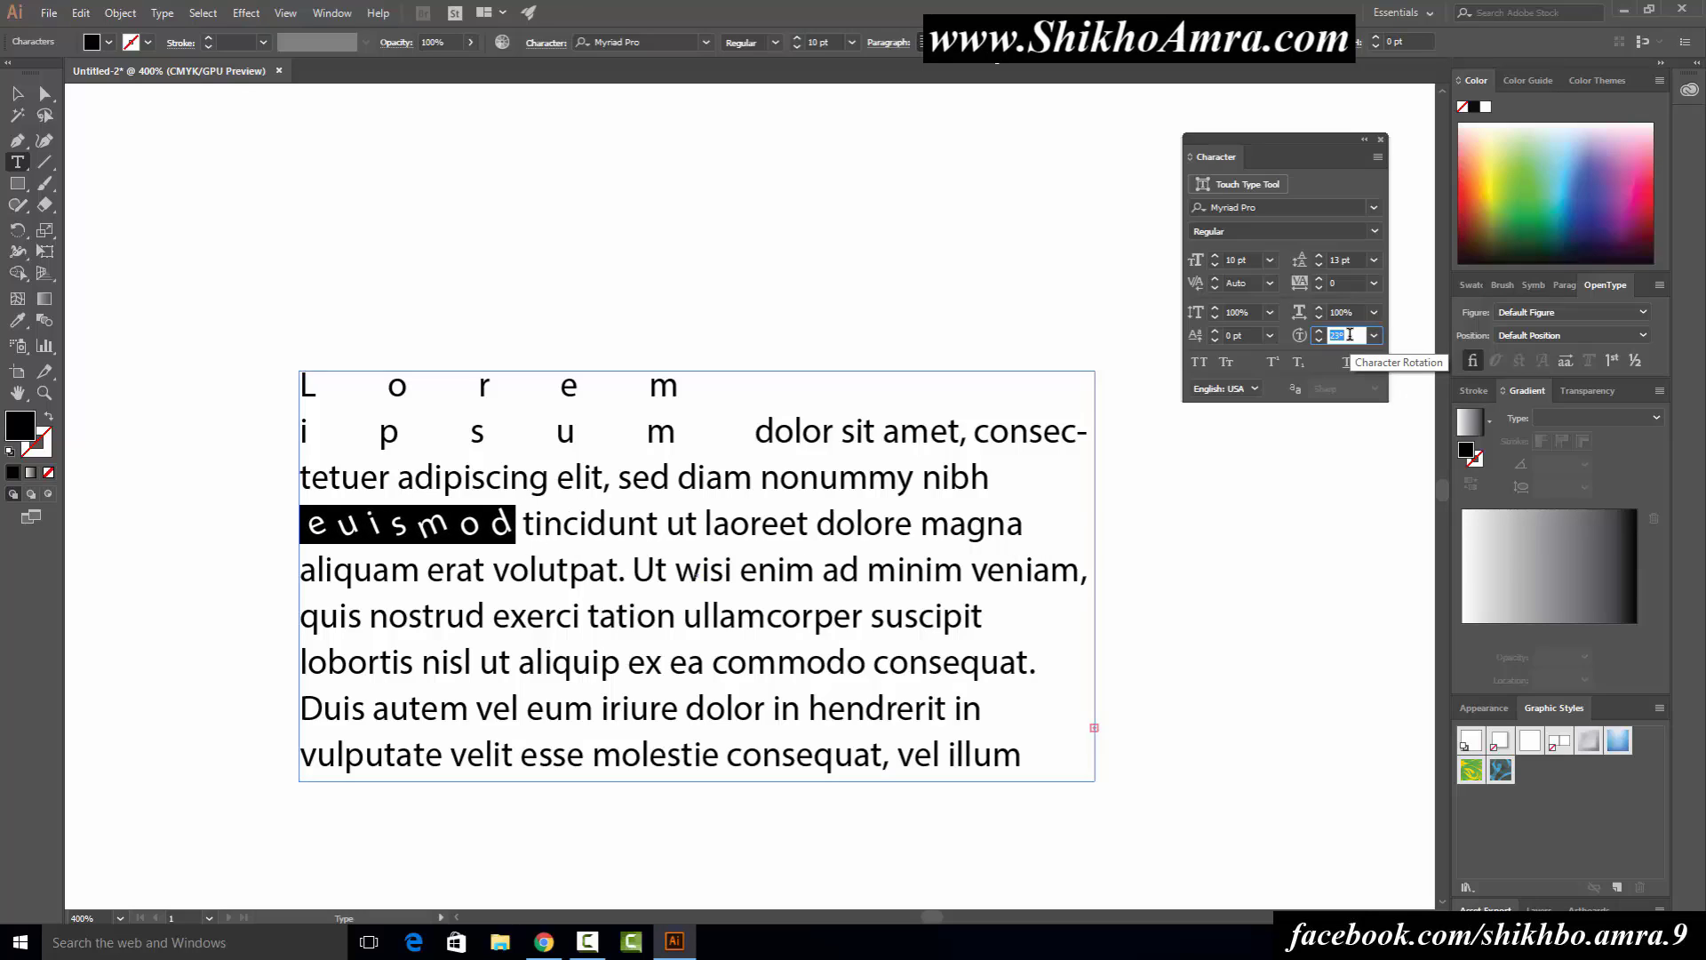
key(Return)
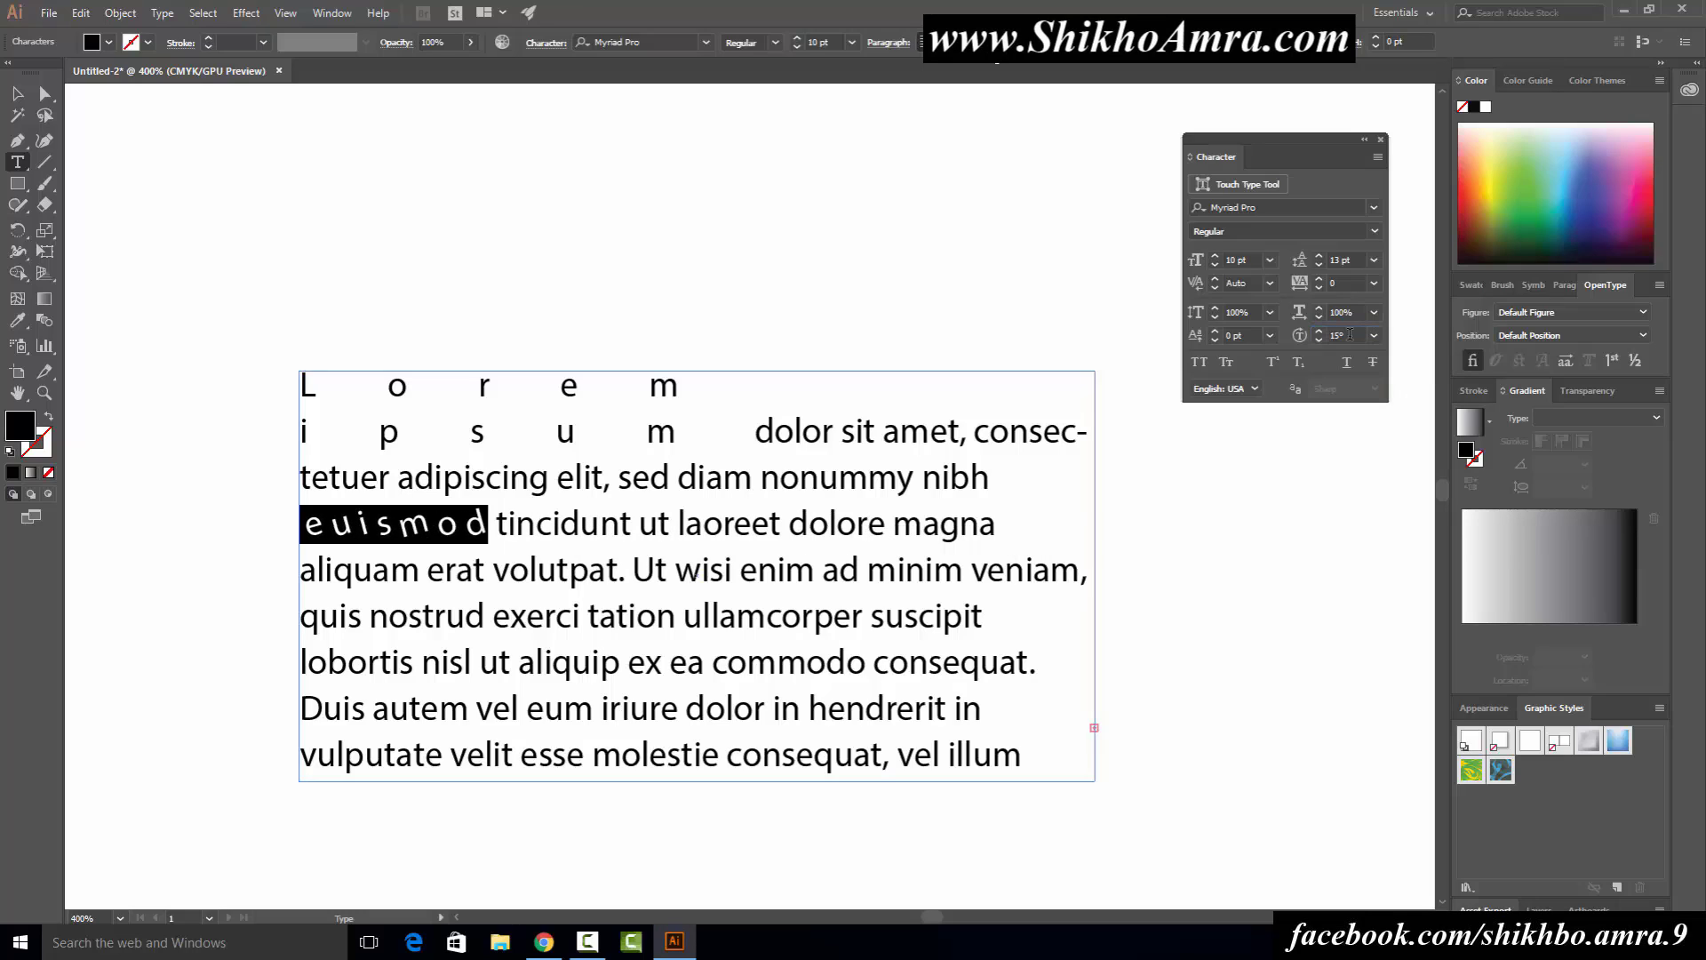
Step: Set the characters of 'laoreet' to -45° rotation after trying -150°, then exit text editing
scroll(1350, 335, up, 3)
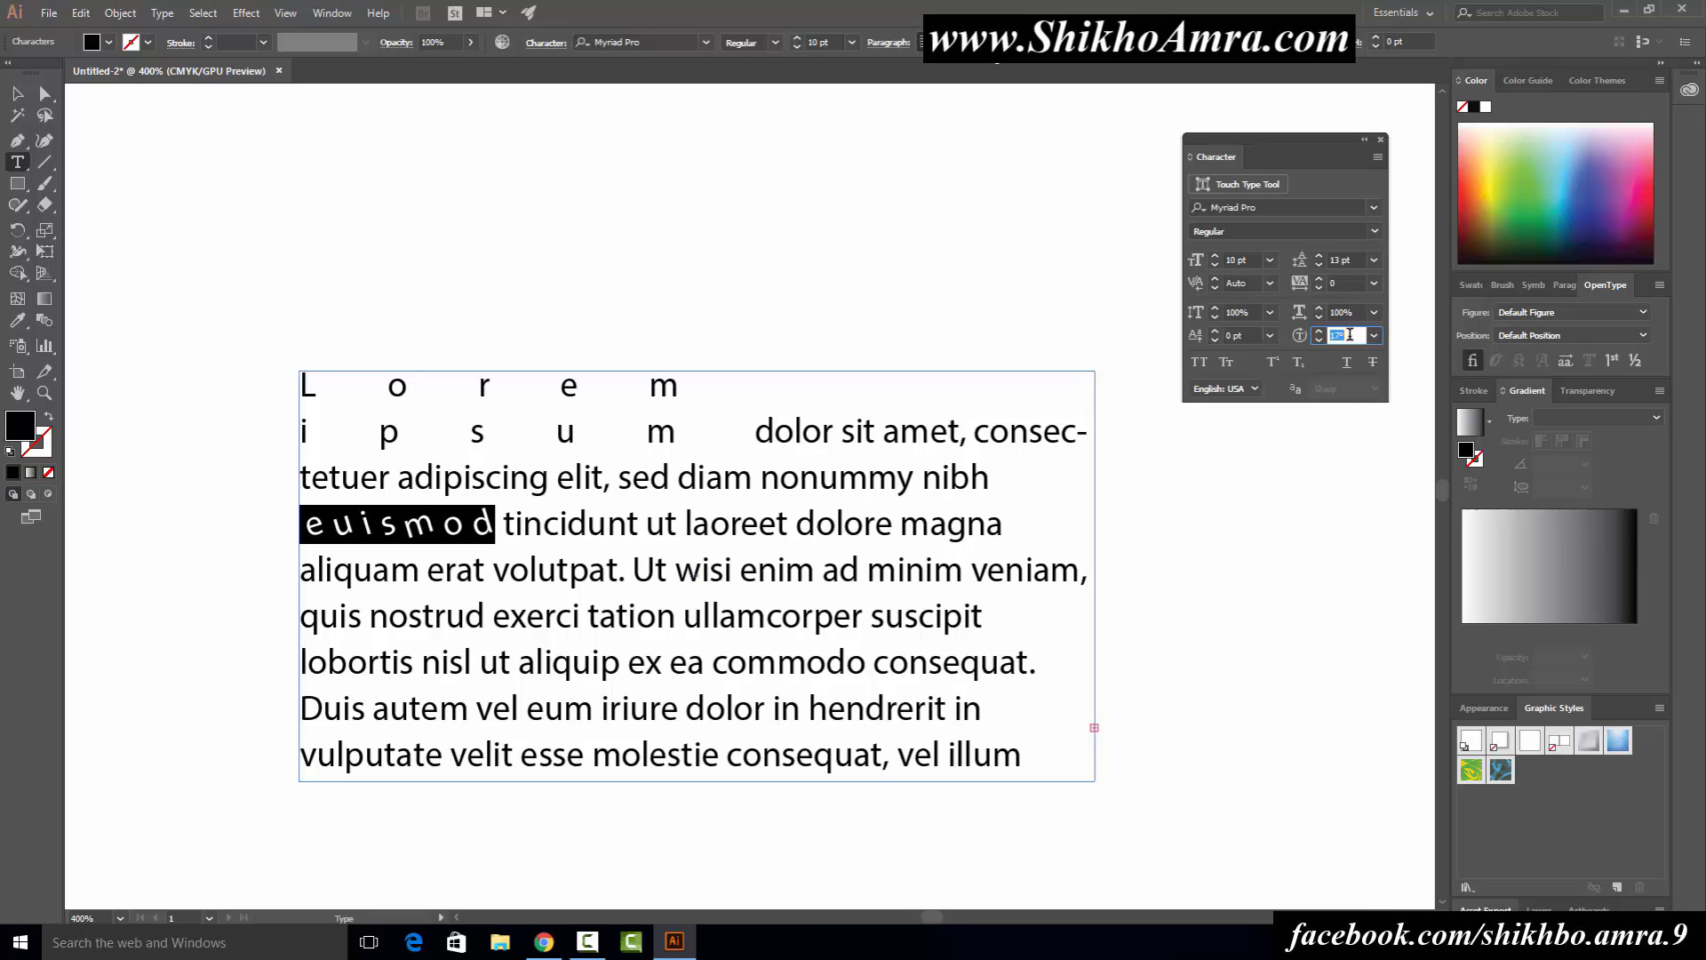
scroll(1350, 335, up, 3)
scroll(1326, 335, up, 2)
scroll(1320, 343, up, 2)
scroll(1320, 343, up, 2)
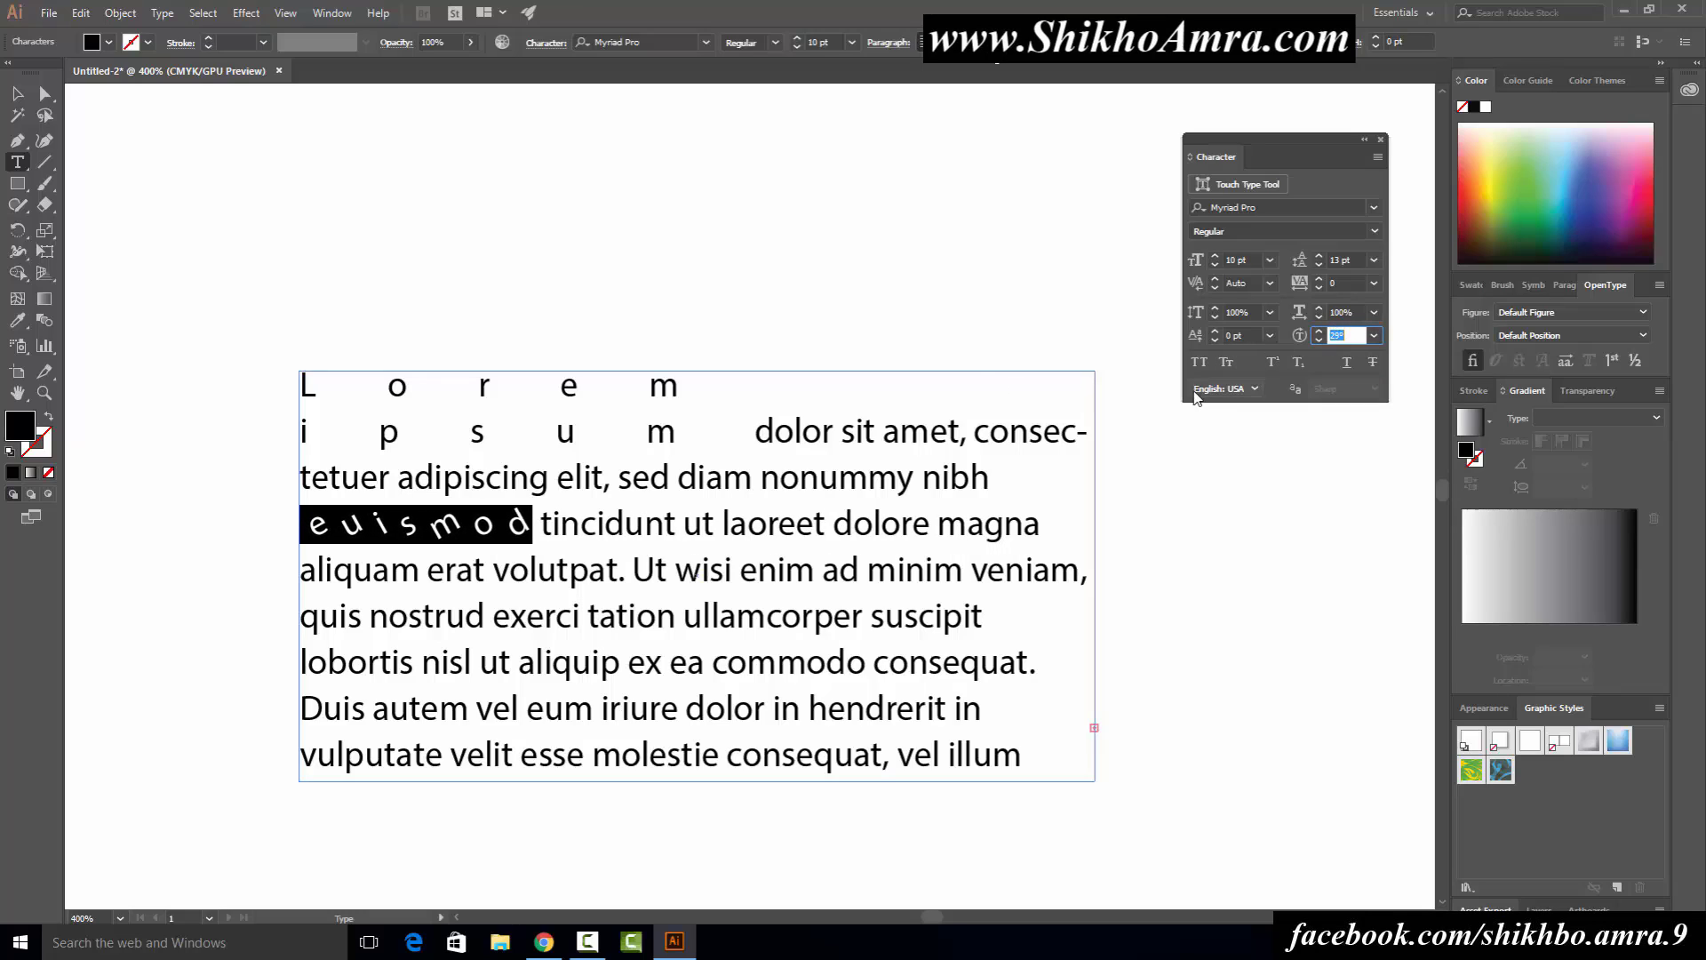
scroll(1321, 343, up, 1)
drag(720, 524, 825, 526)
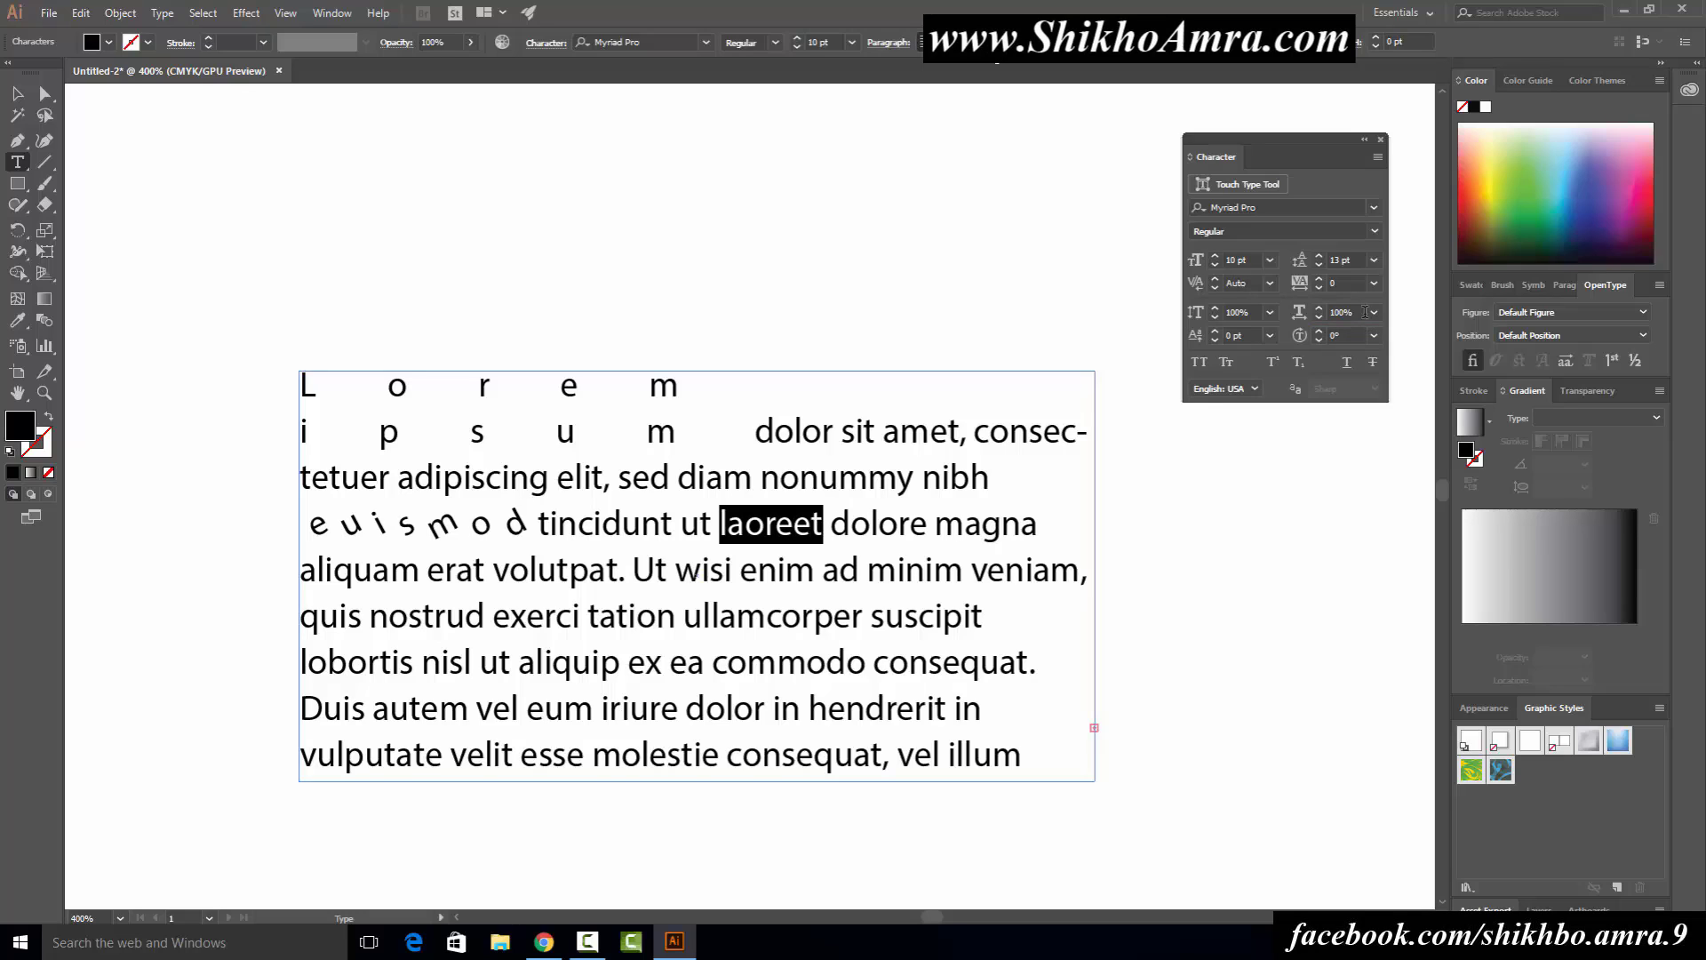
click(1373, 339)
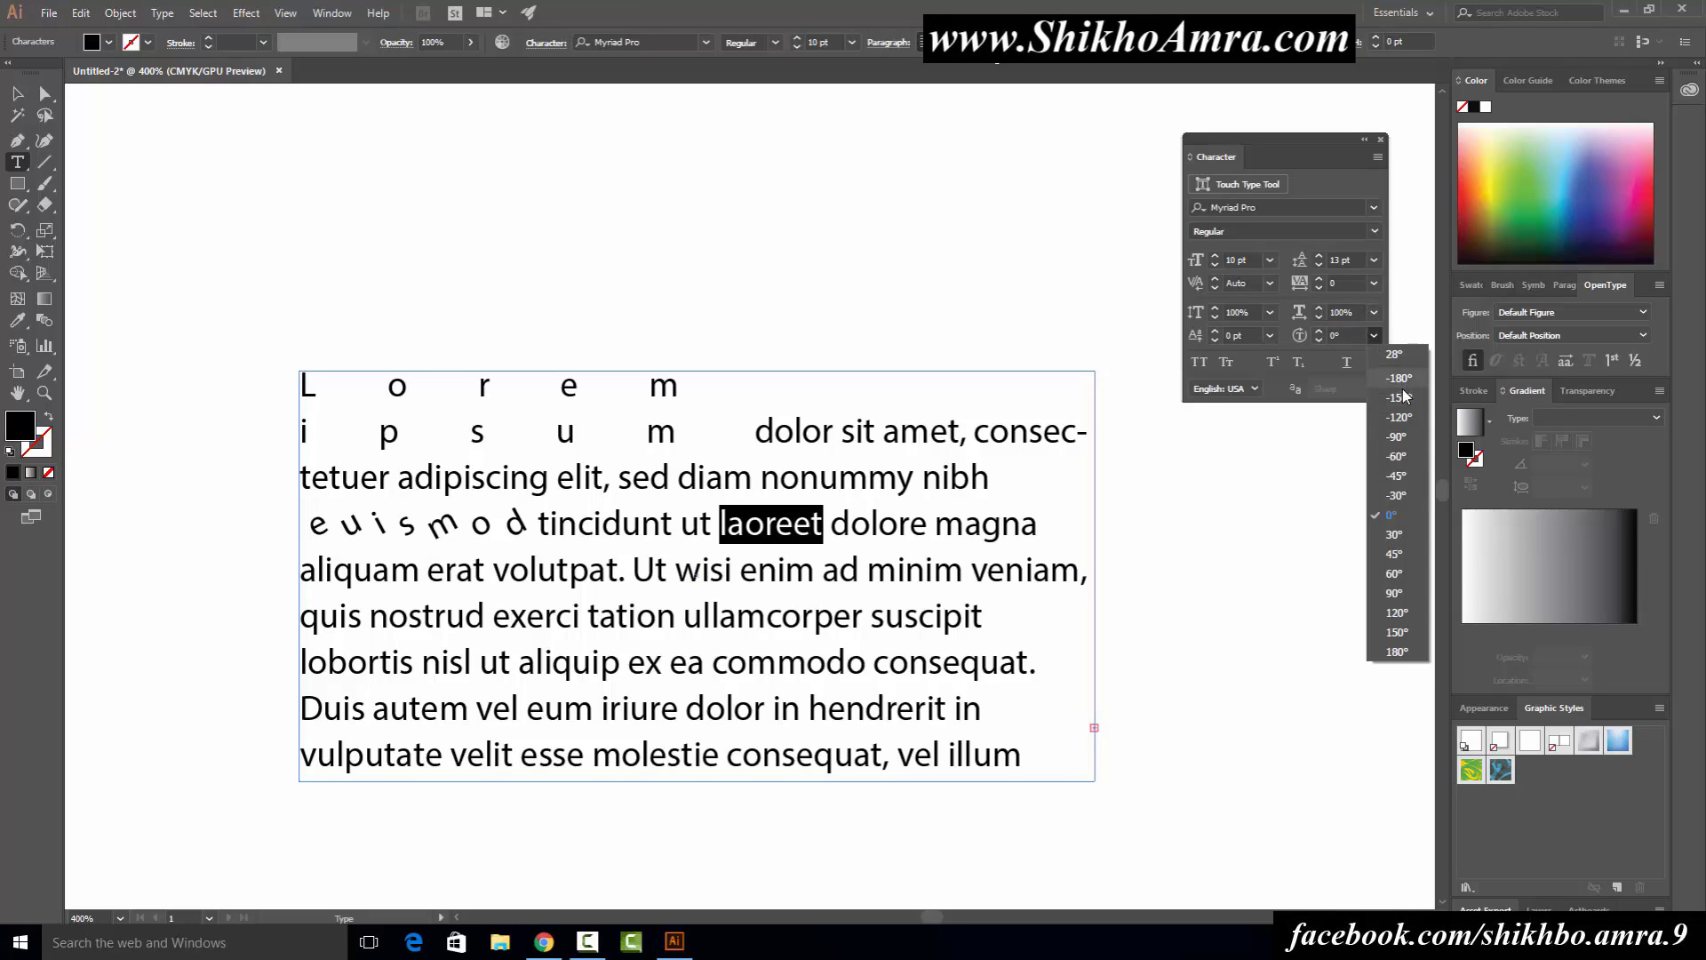
click(1402, 398)
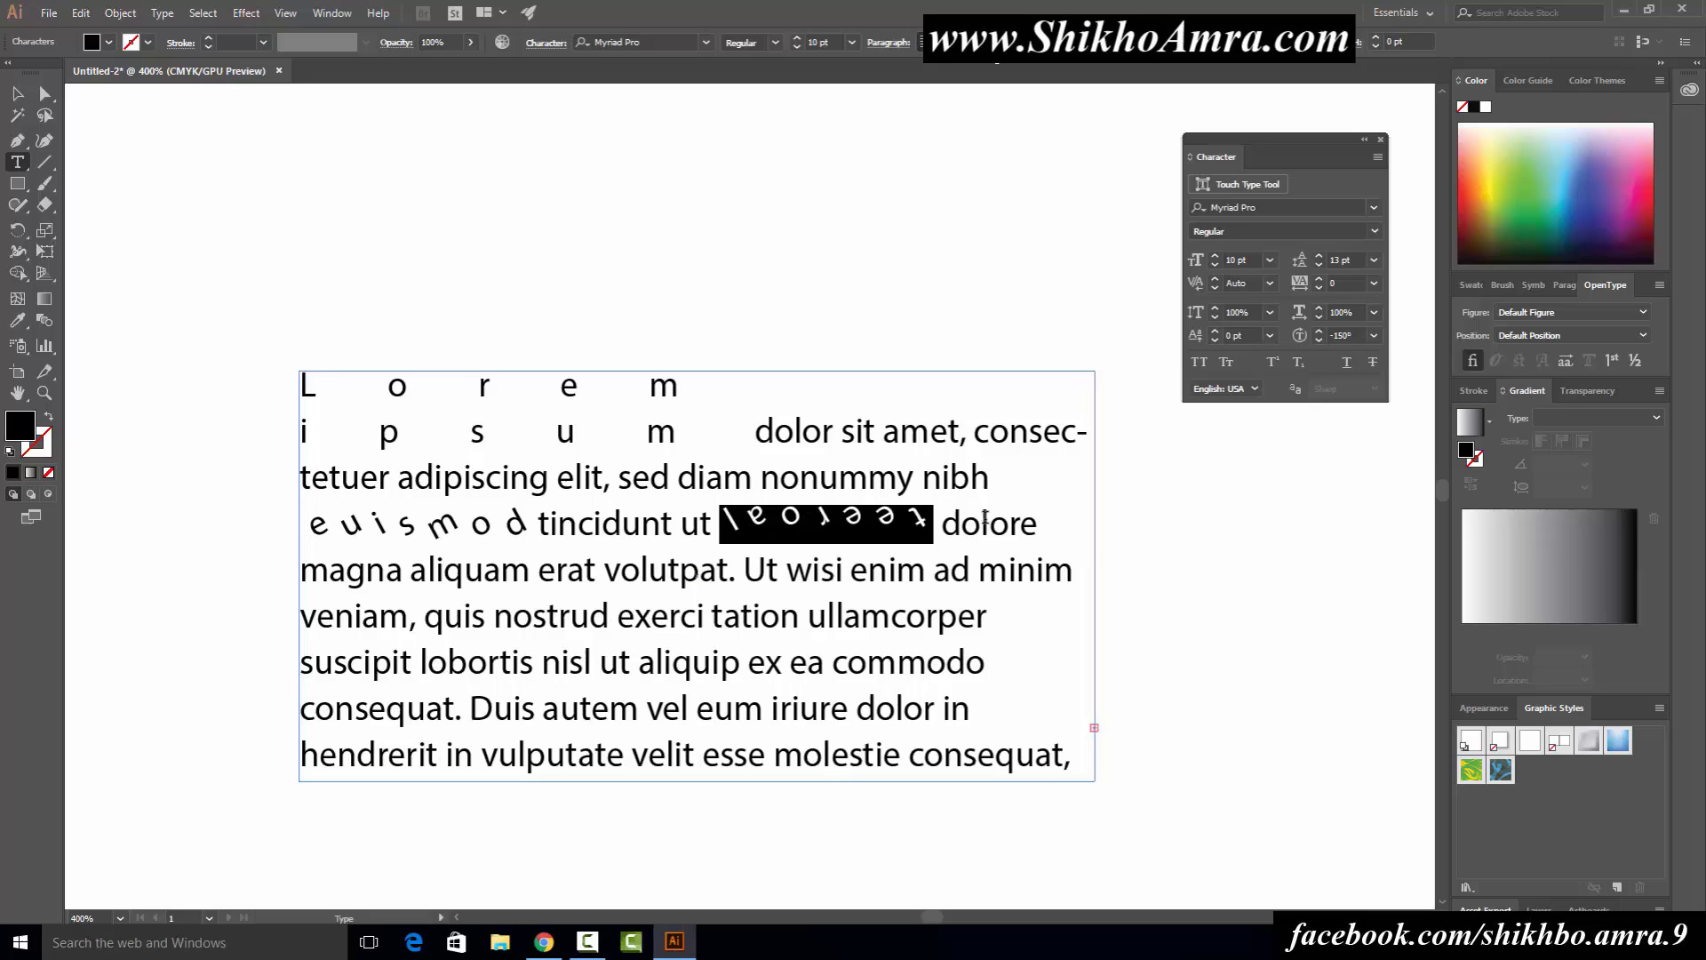
click(1372, 337)
click(1403, 480)
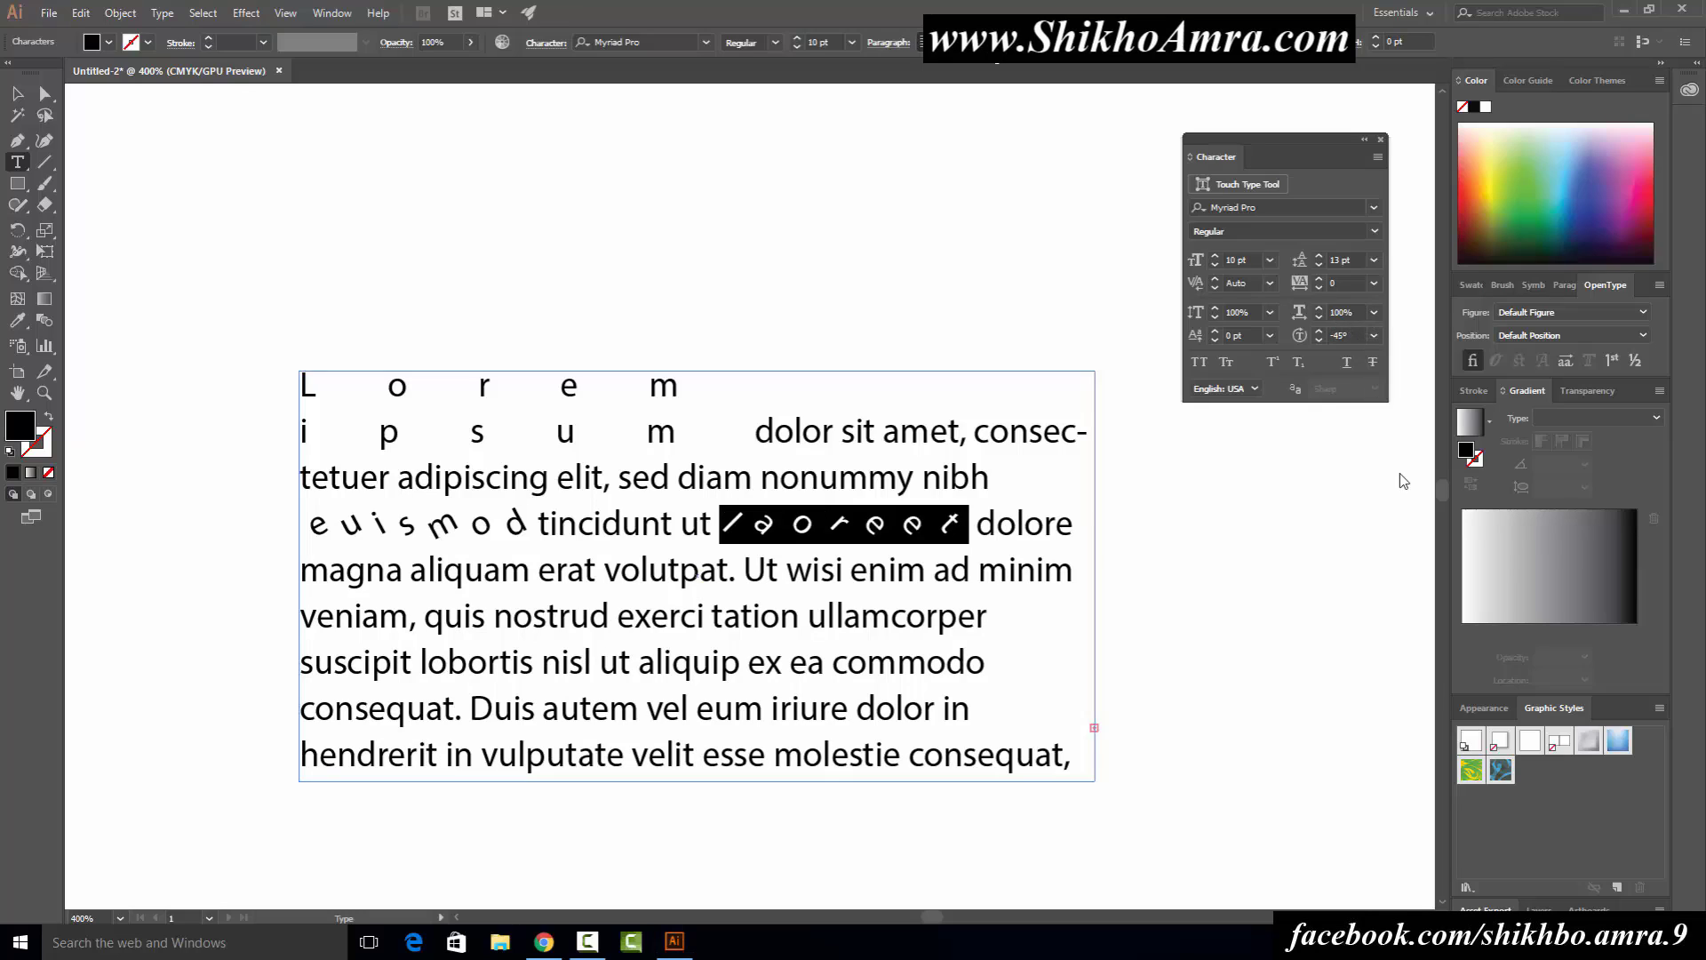
click(772, 533)
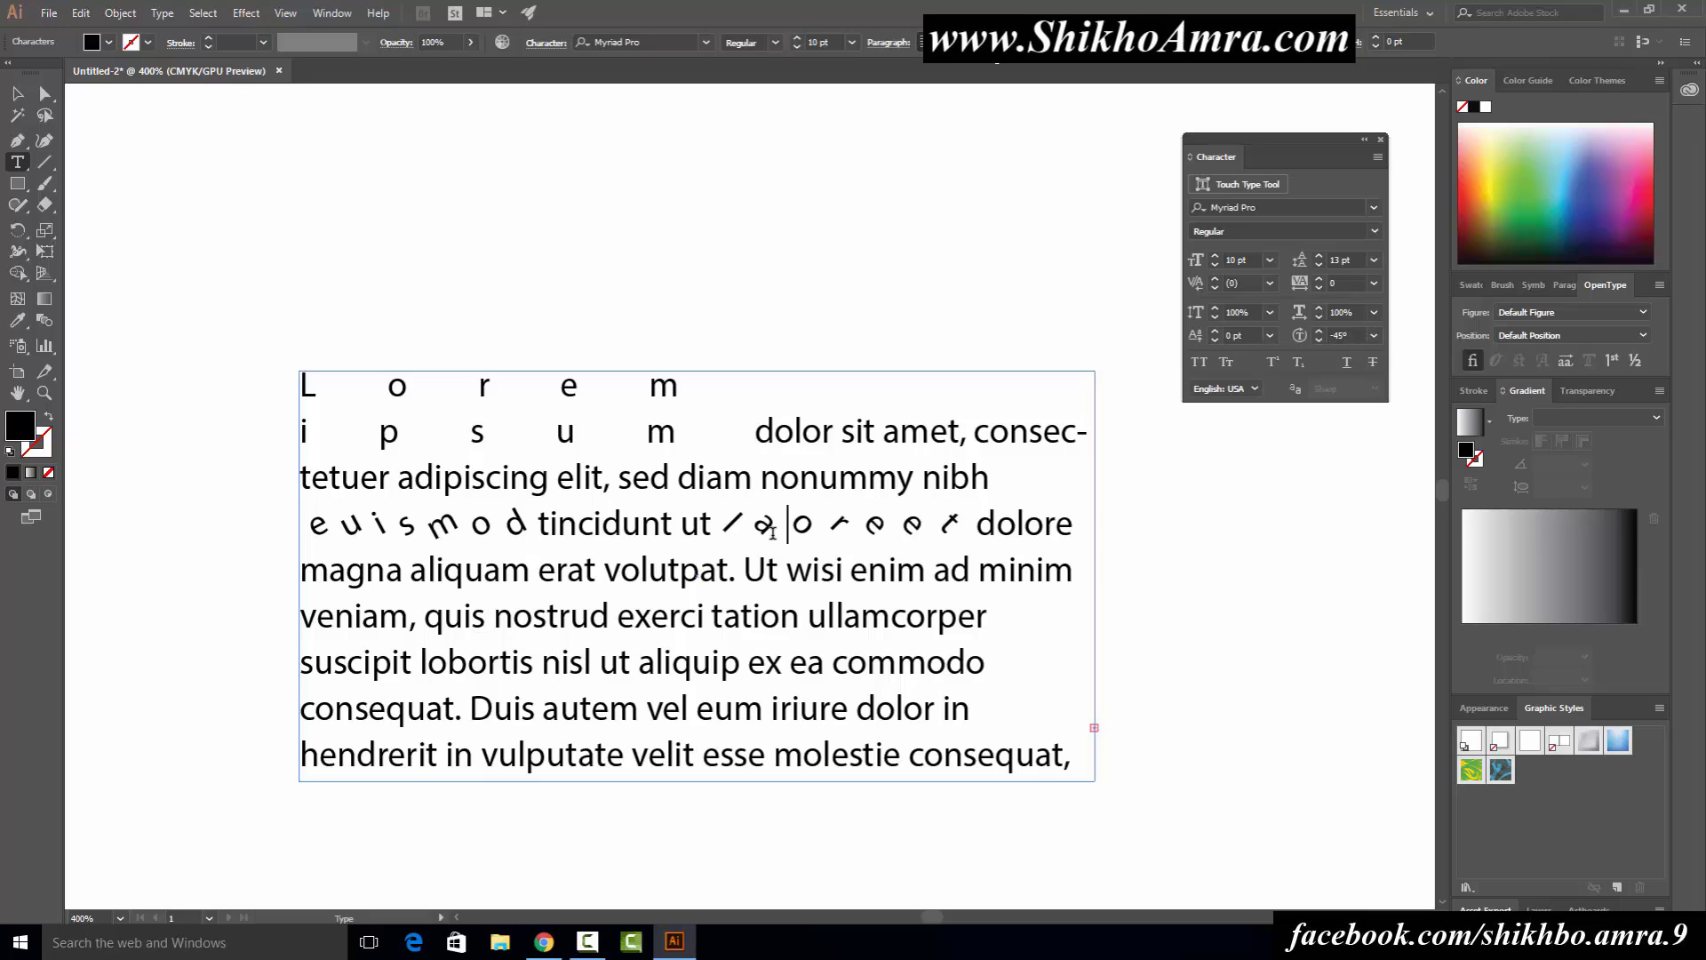
click(17, 93)
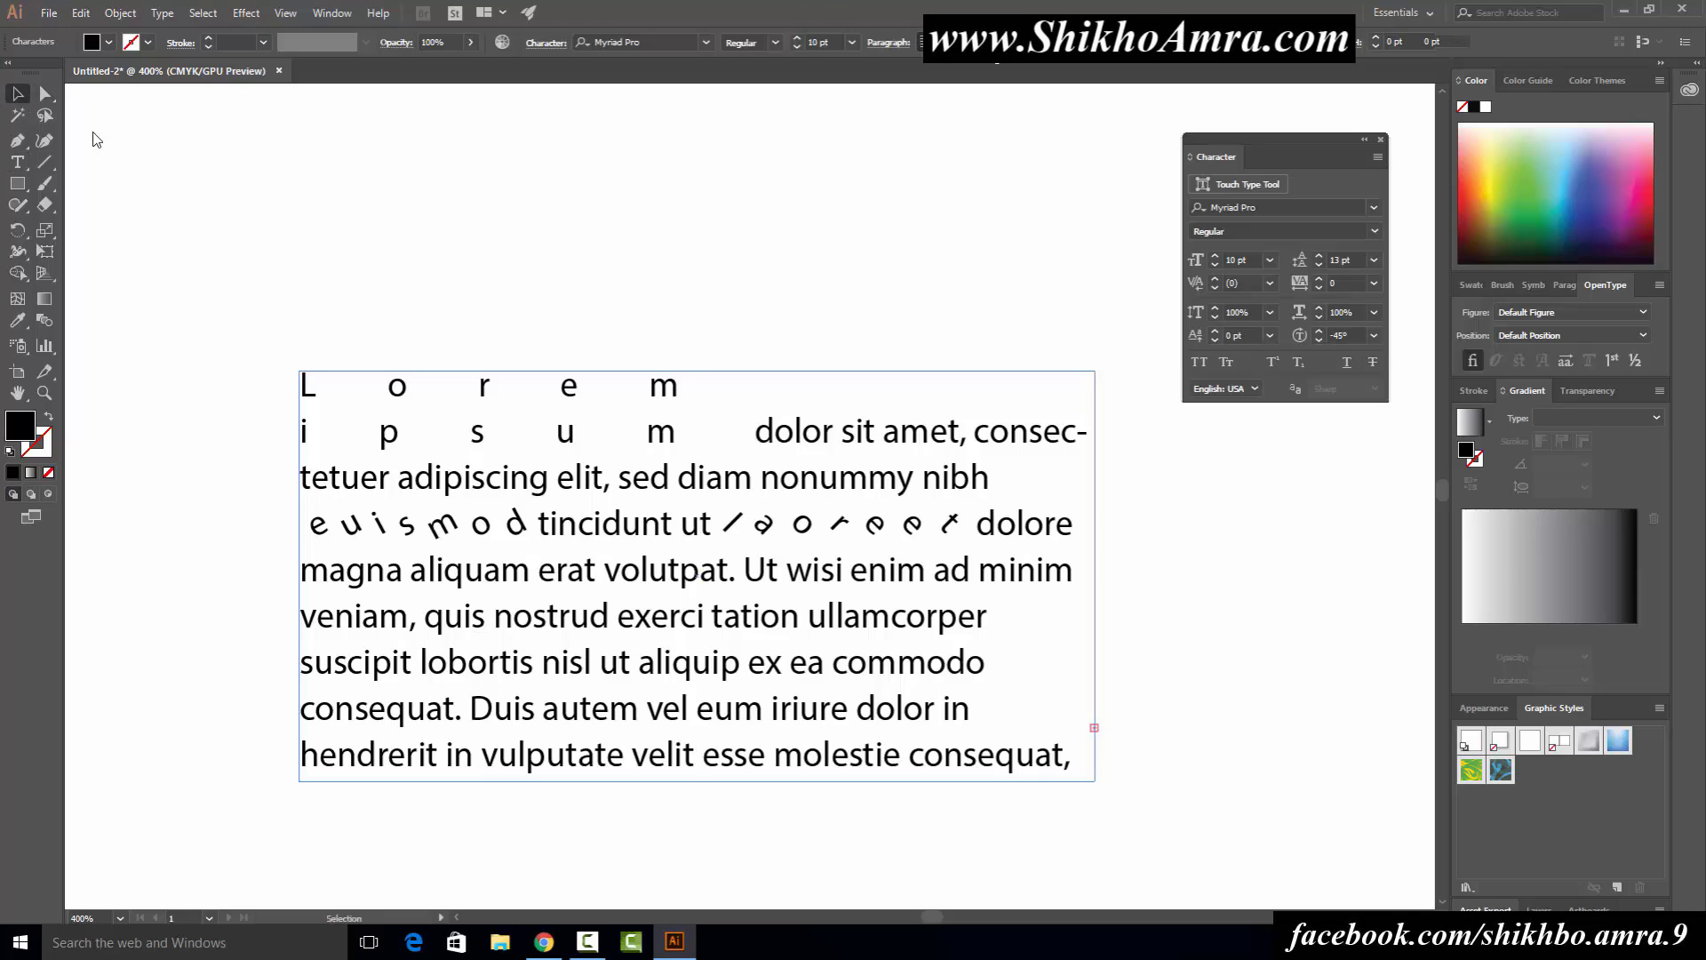
Step: Draw a new placeholder-text area with character rotation 0° and tracking 0, then select its frame
click(17, 162)
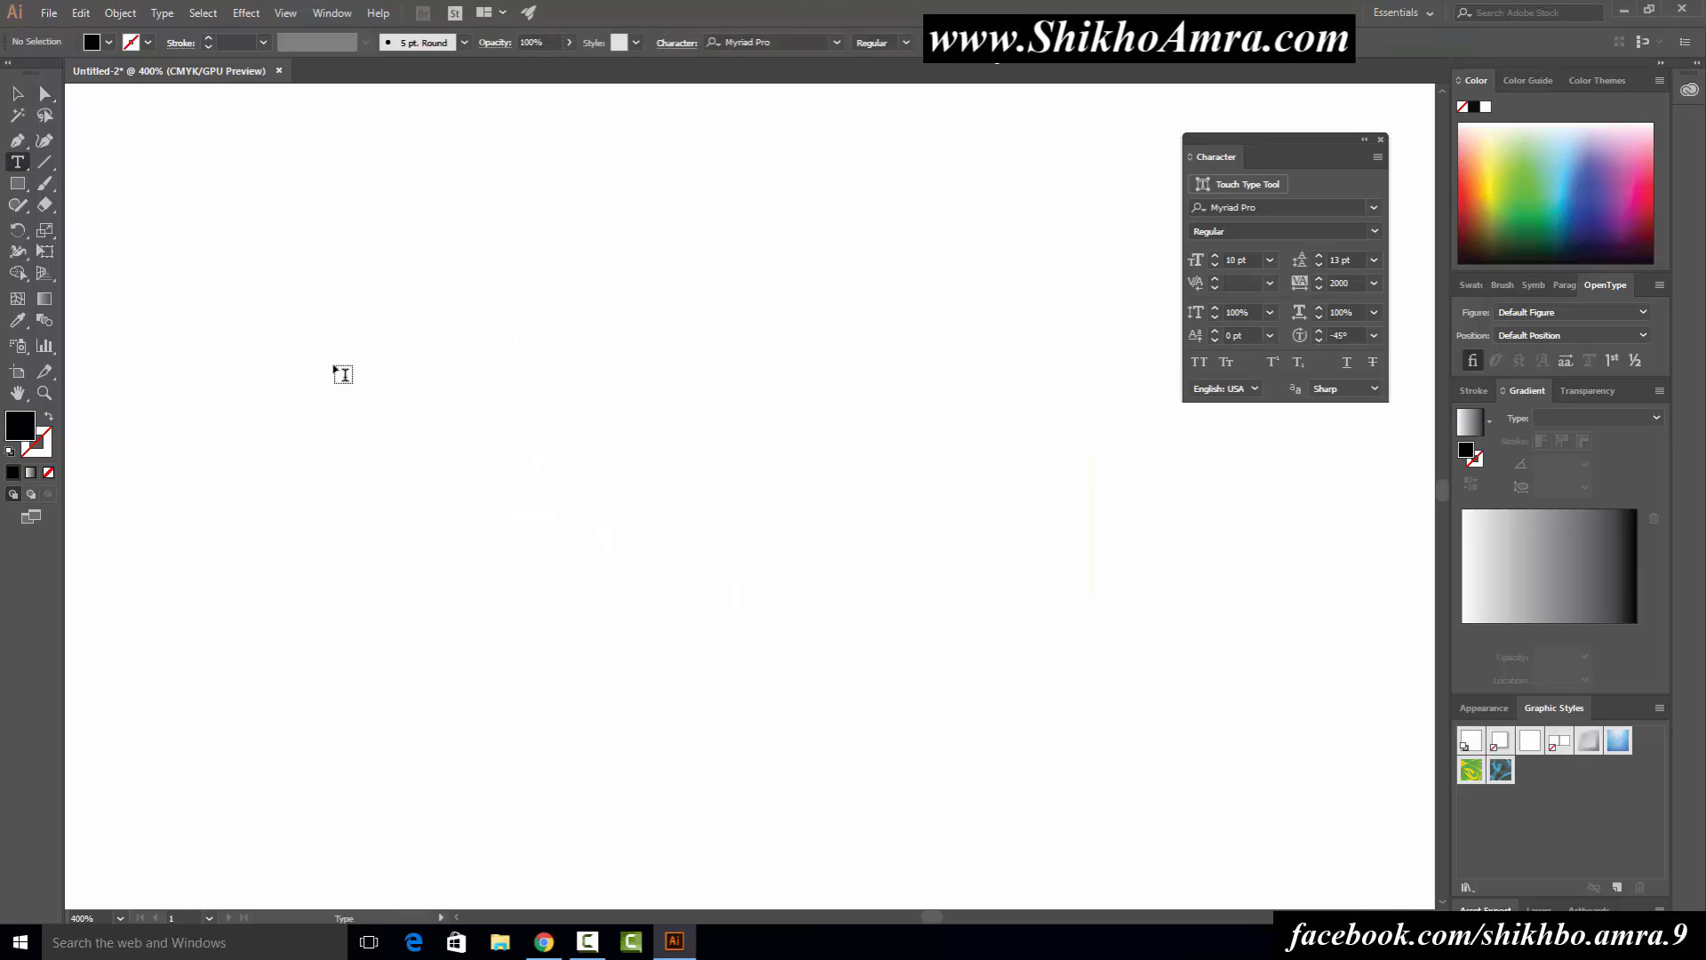
drag(229, 232, 971, 772)
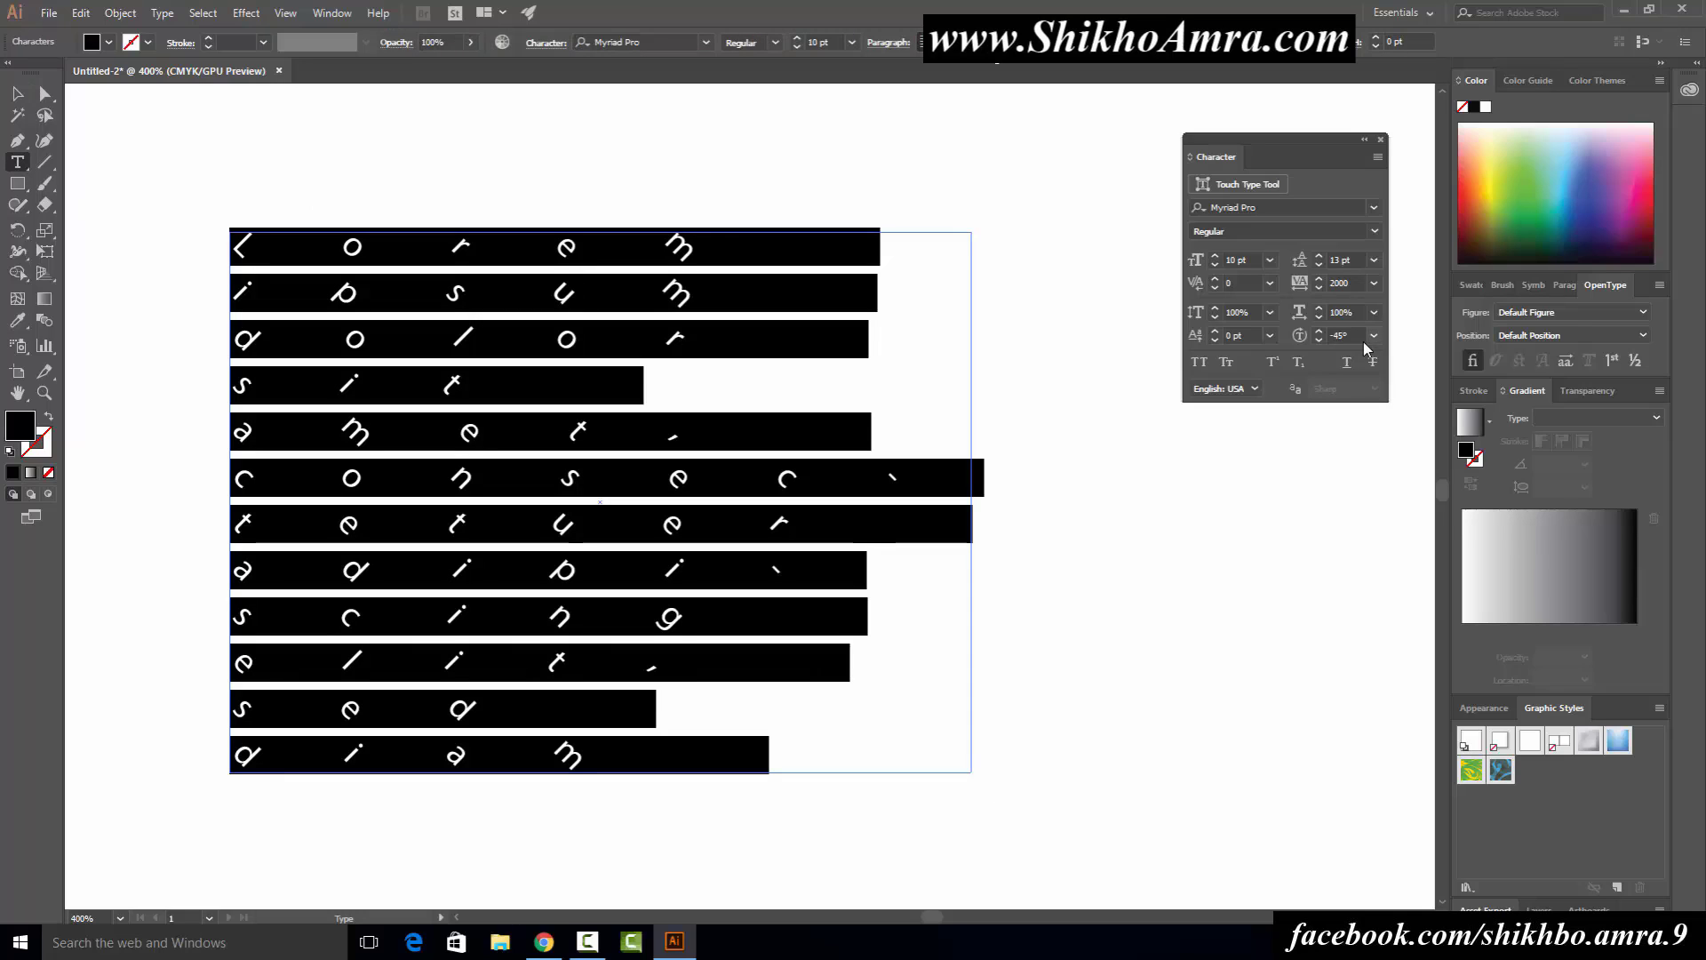
click(1373, 335)
click(1395, 515)
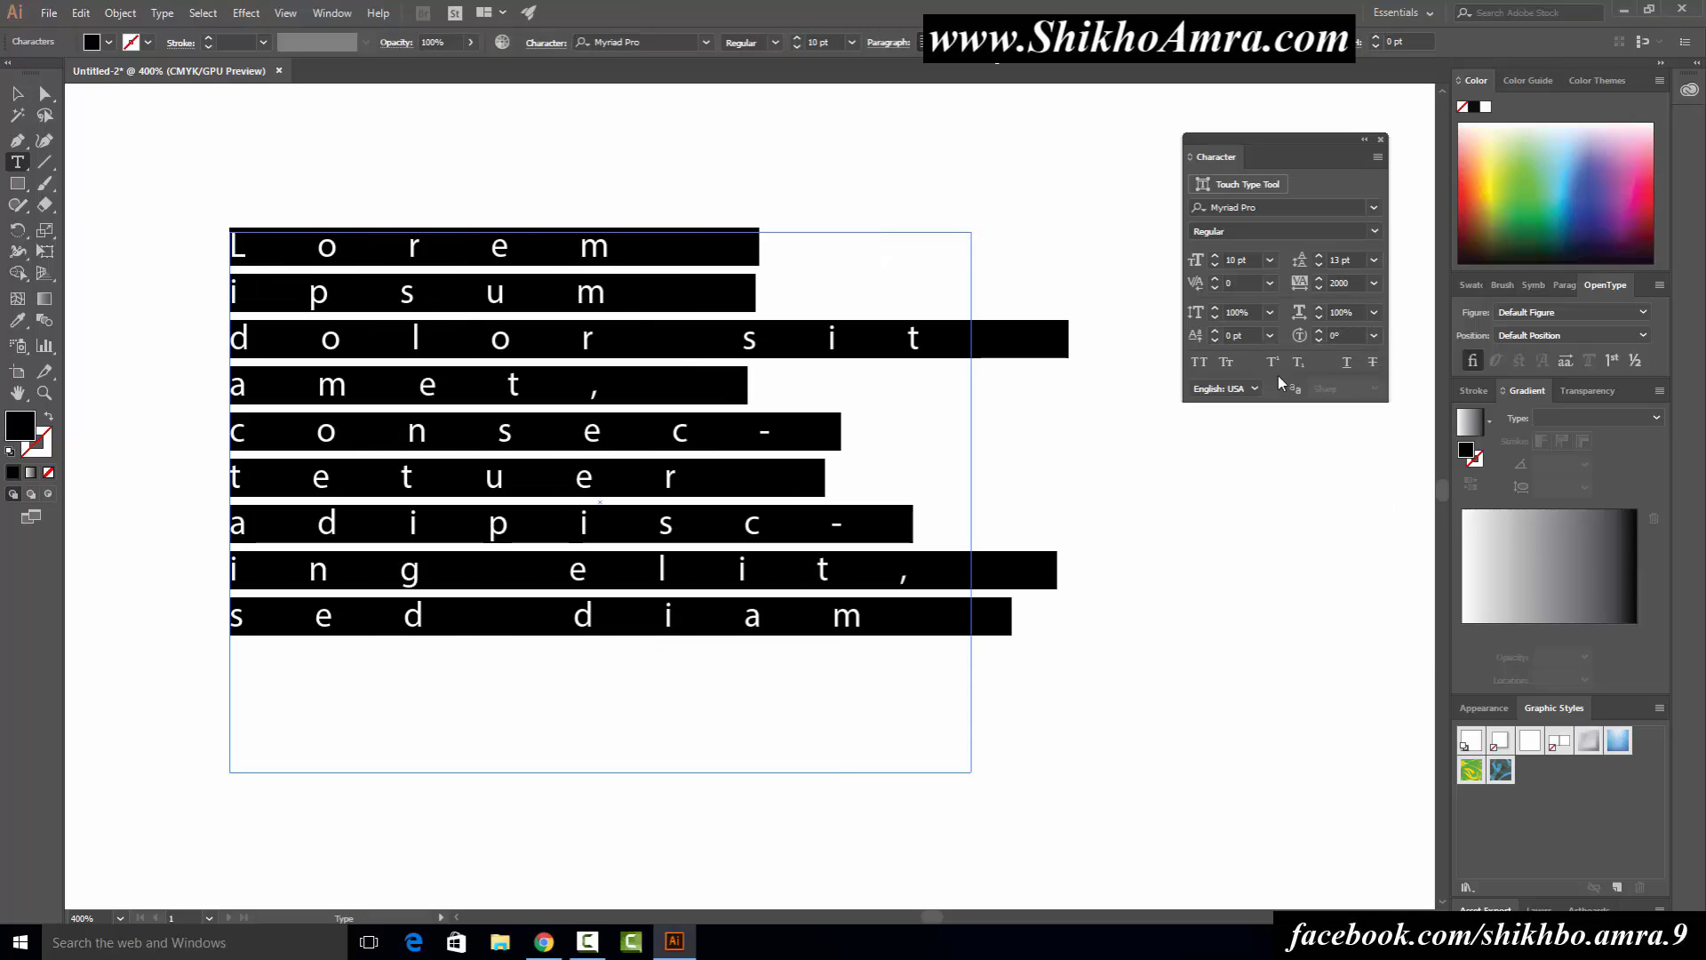
click(1356, 282)
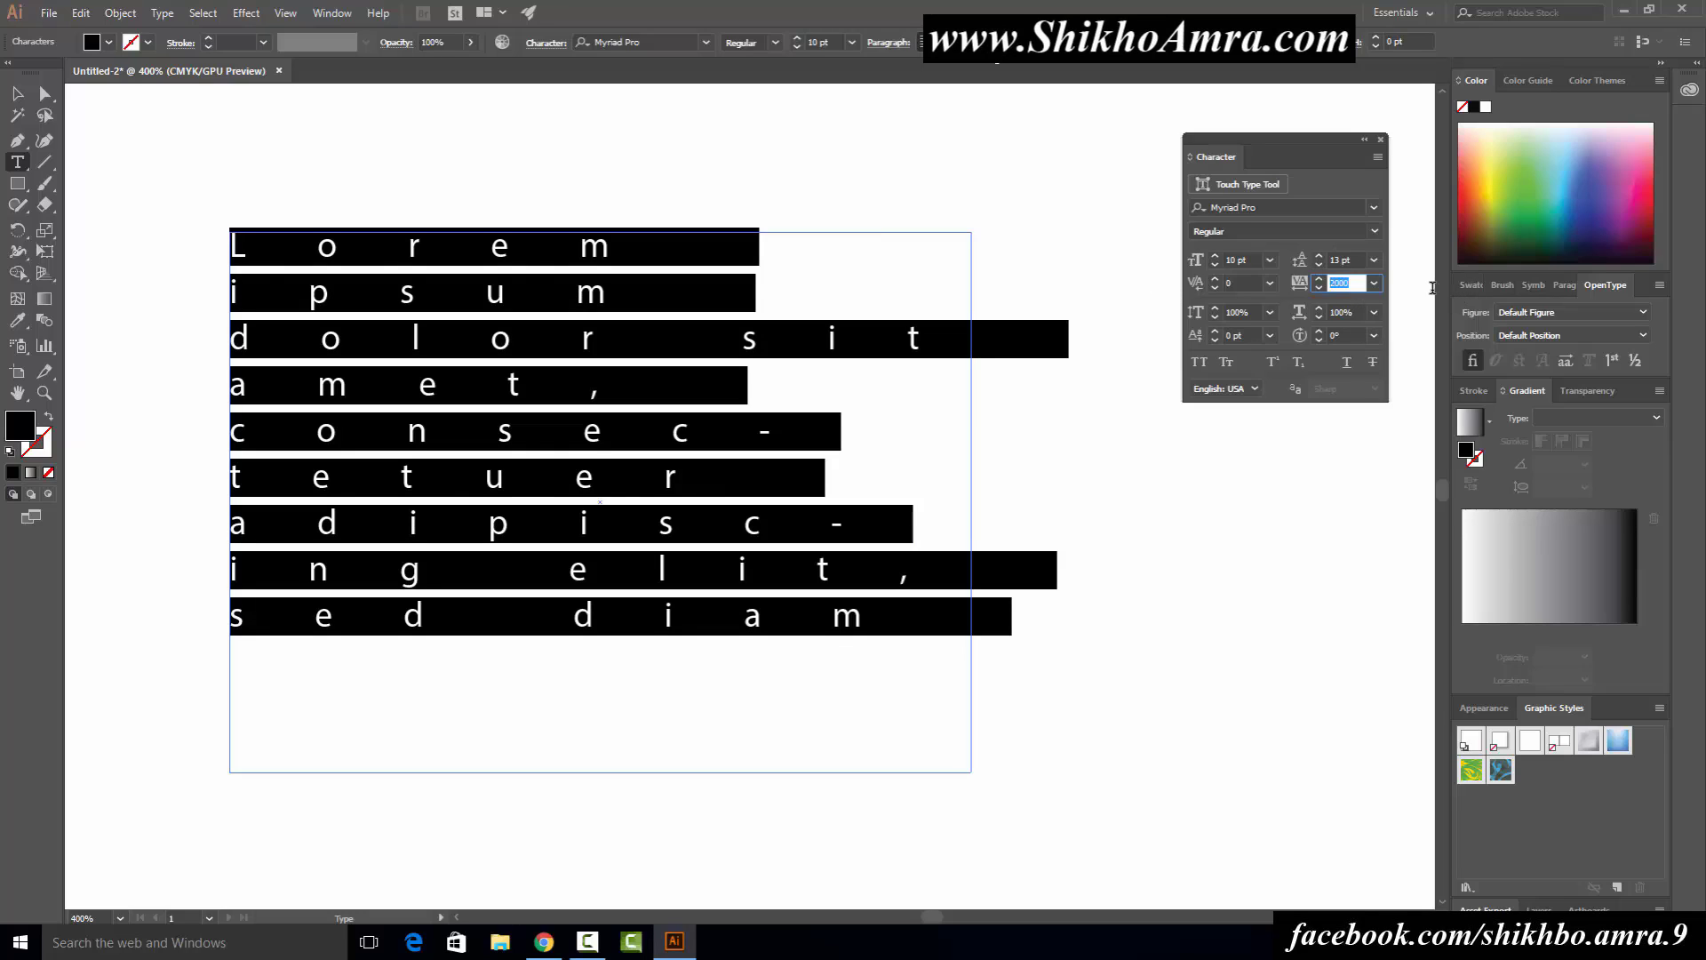
text(0)
key(Return)
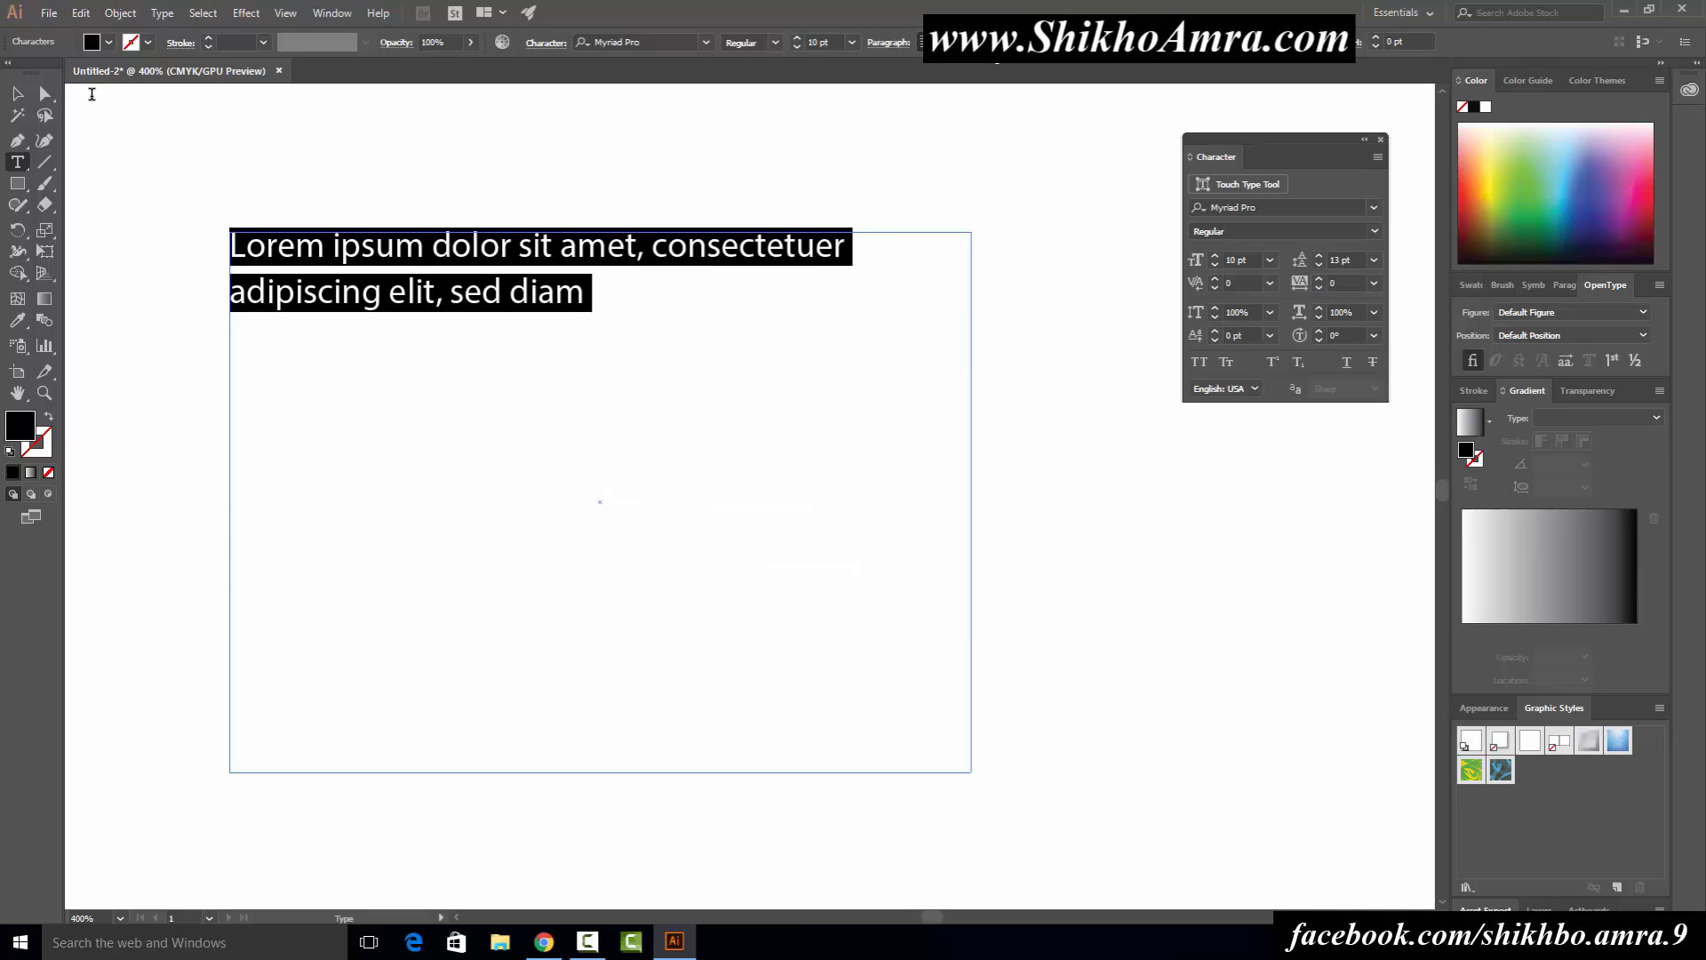
click(17, 94)
click(356, 151)
click(743, 410)
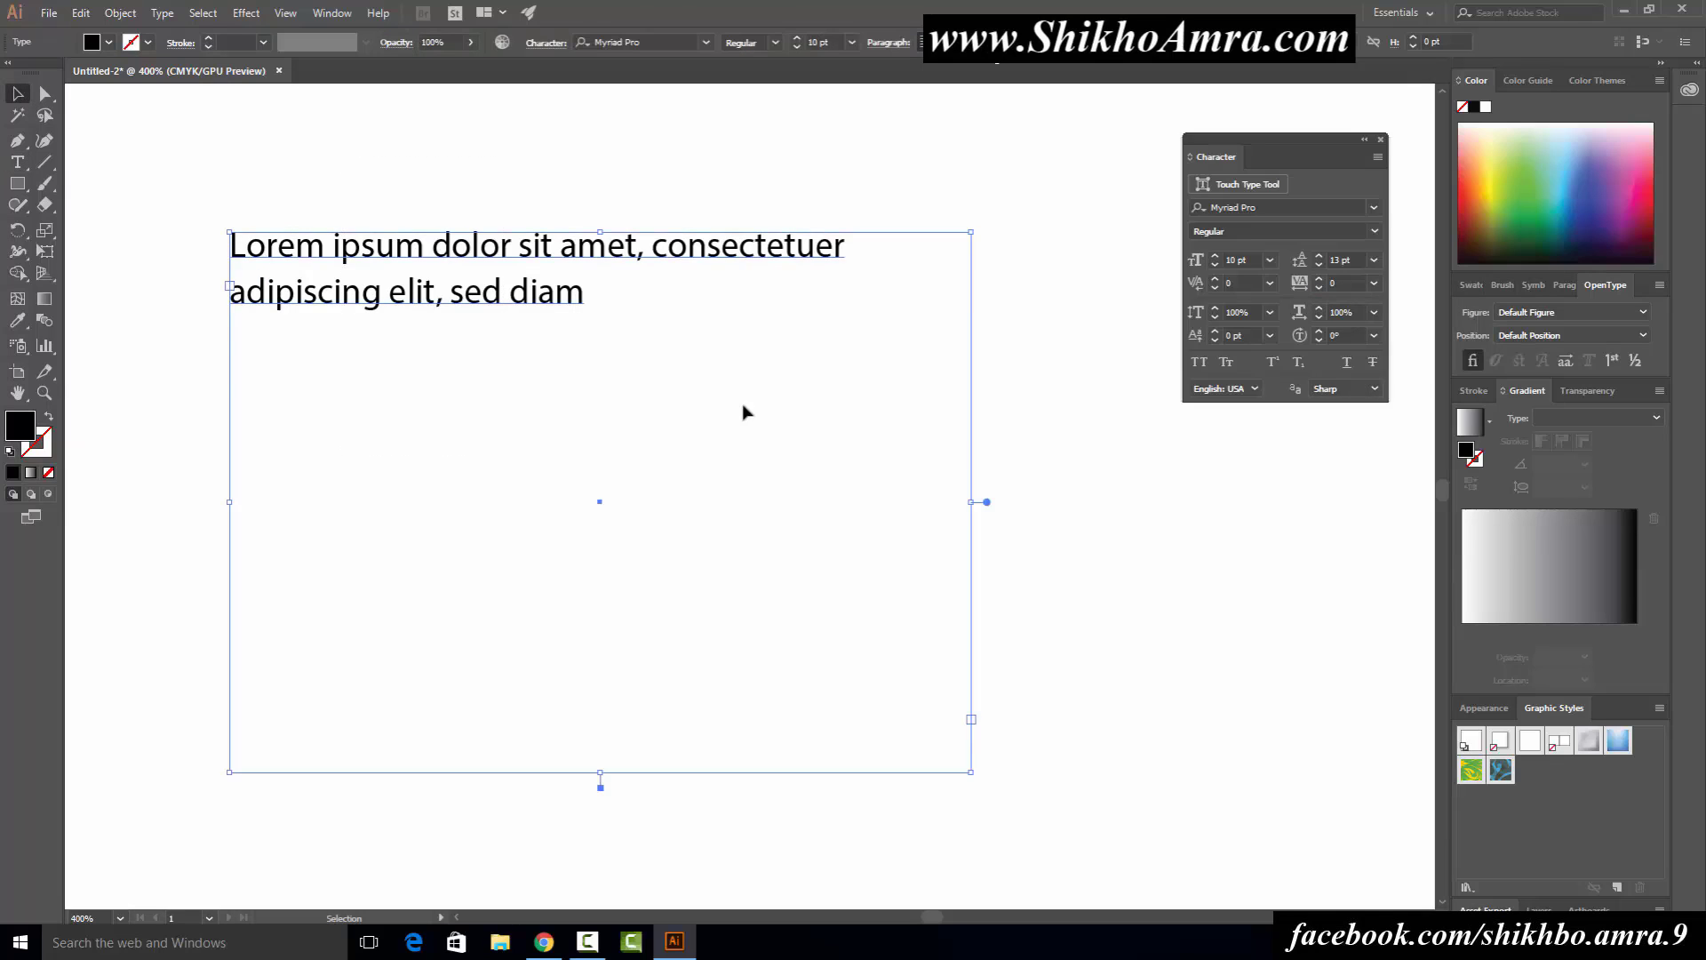
scroll(746, 408, up, 2)
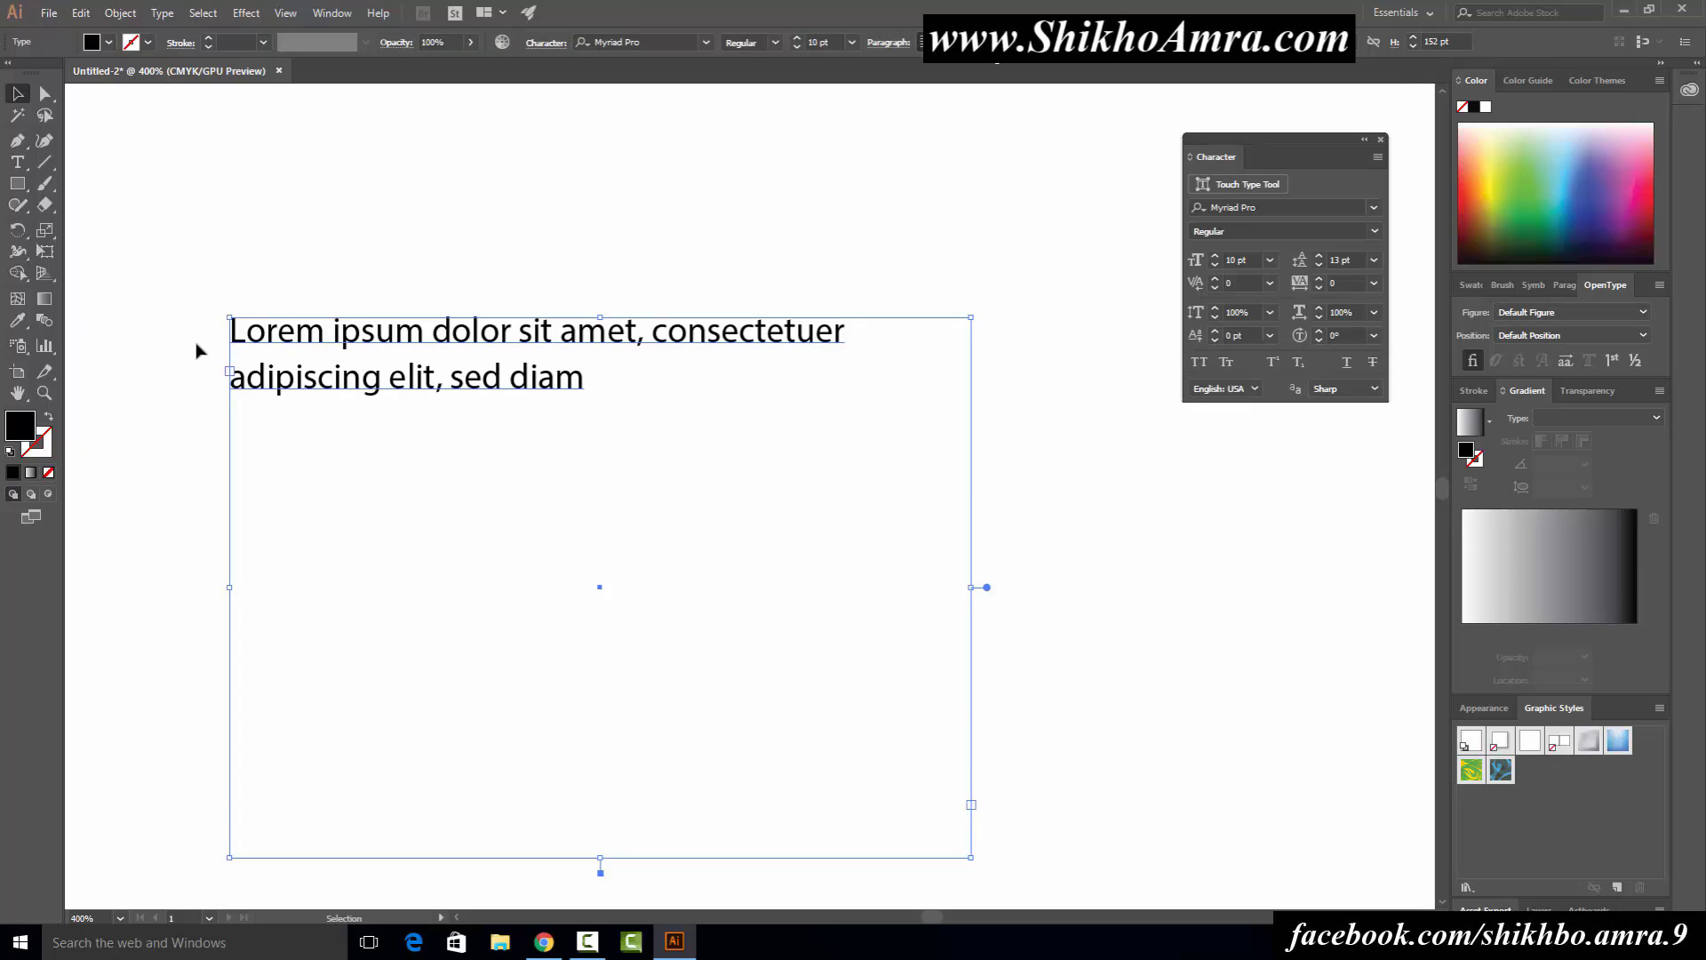
Step: Toggle All Caps on and off twice, then apply Small Caps to the placeholder text
click(1205, 368)
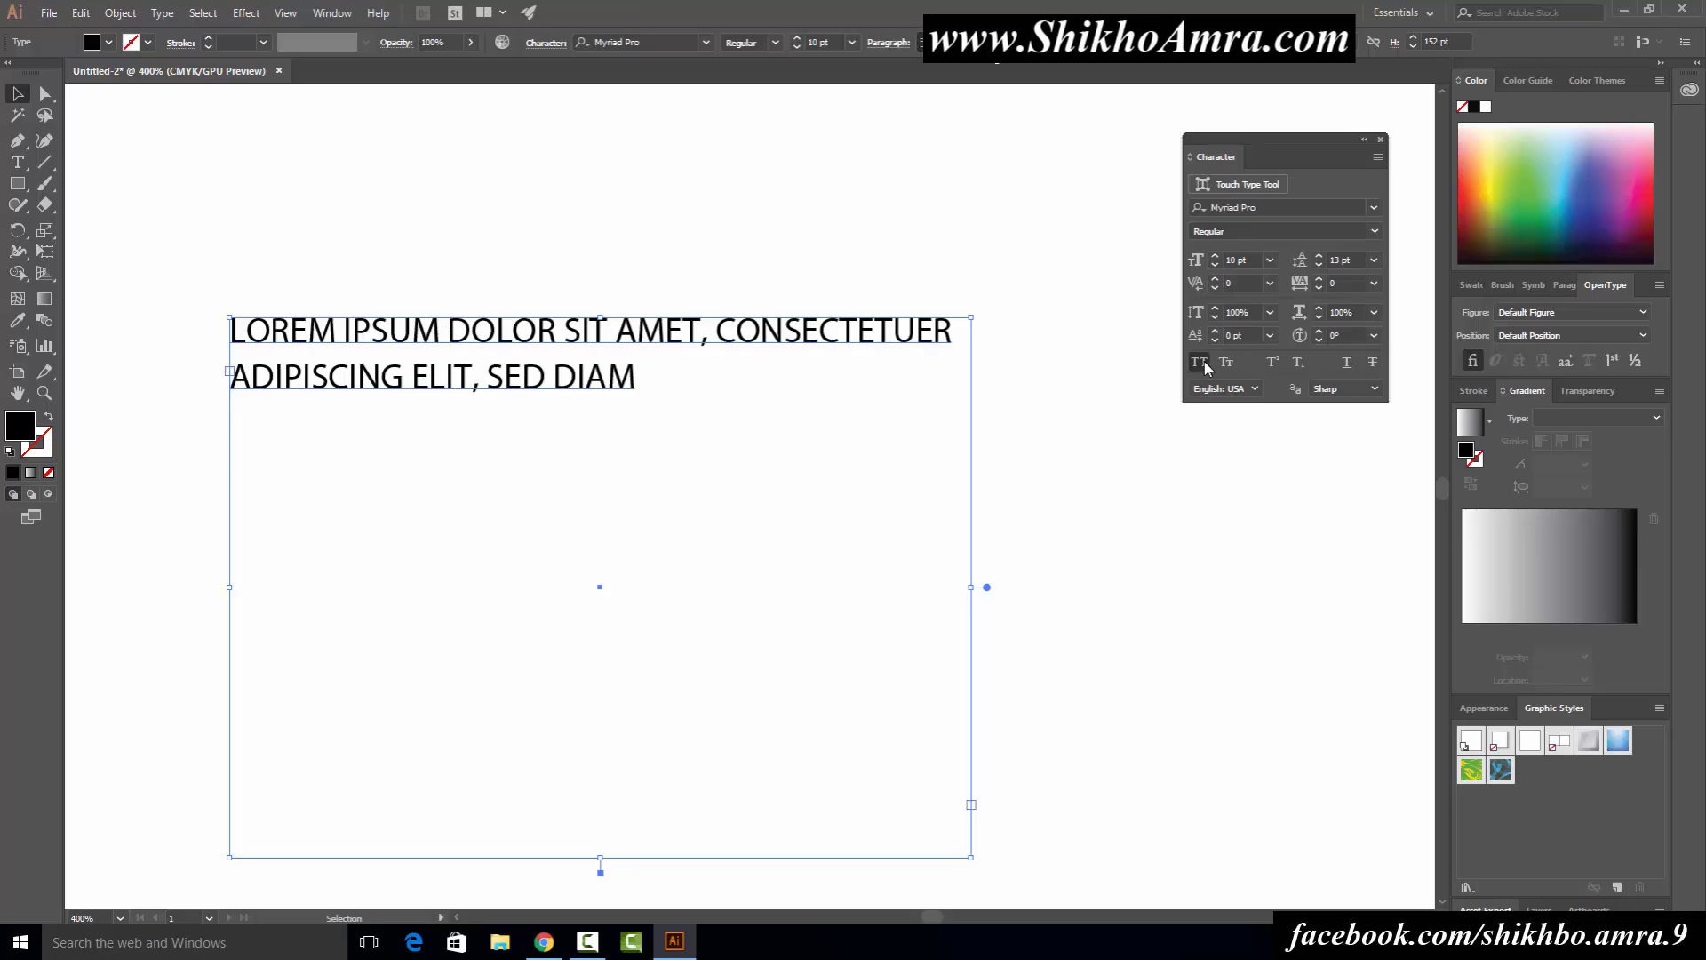
click(1206, 368)
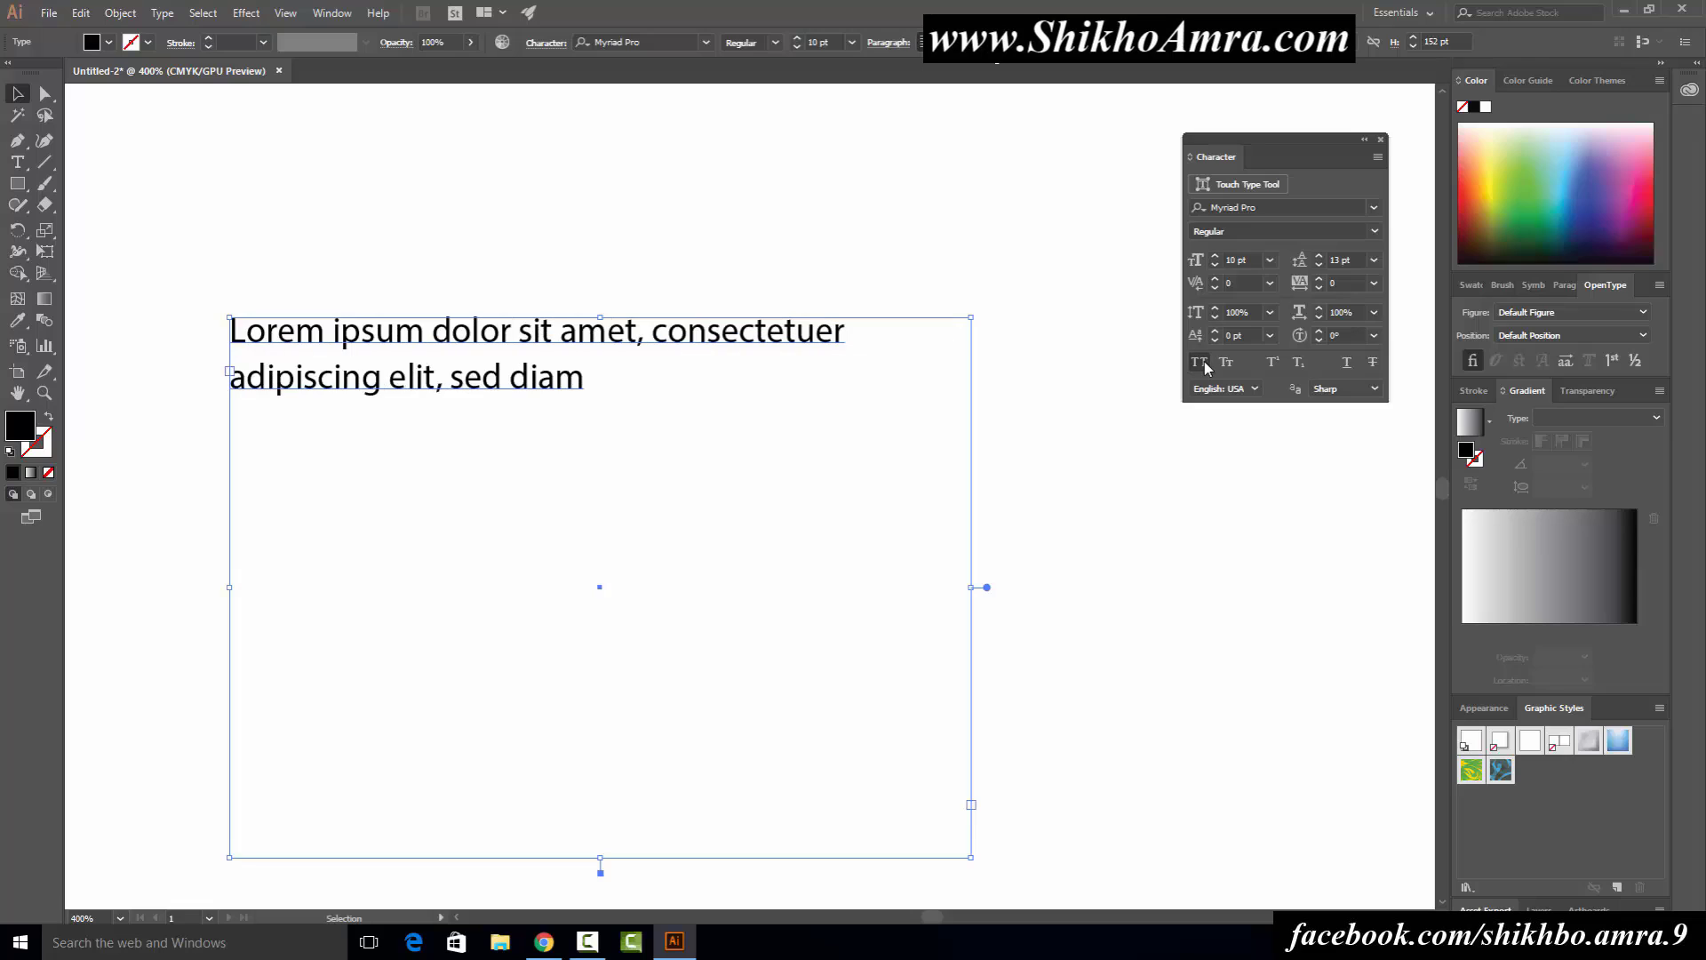
click(1205, 368)
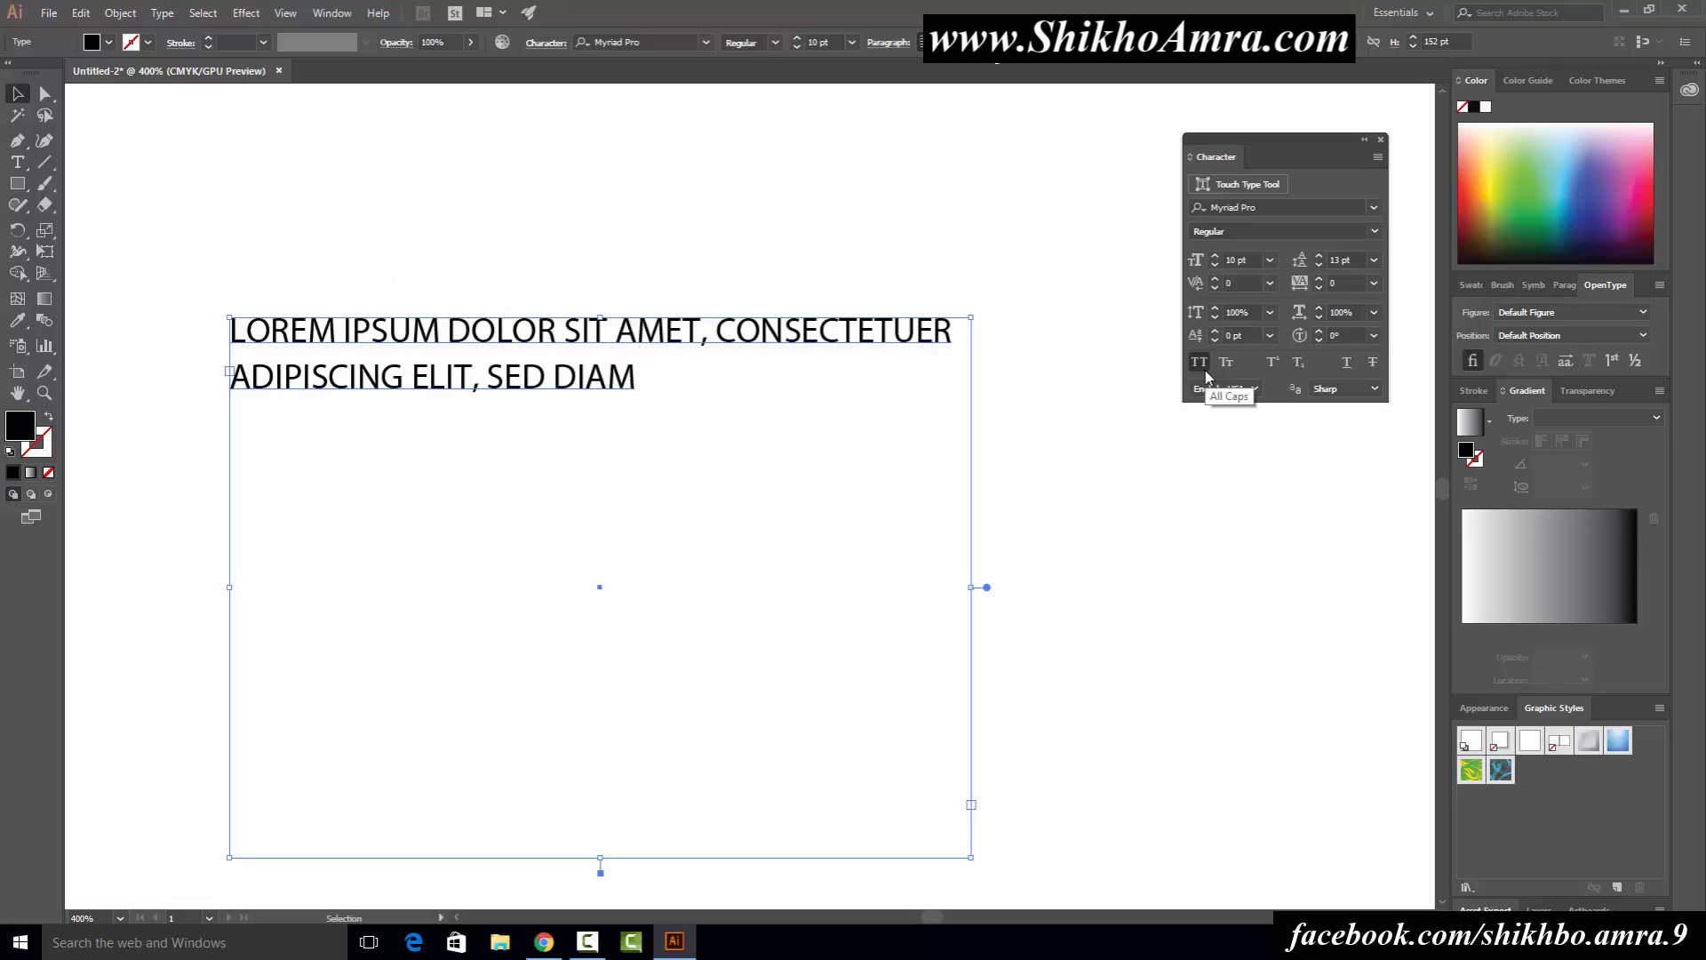
click(1205, 367)
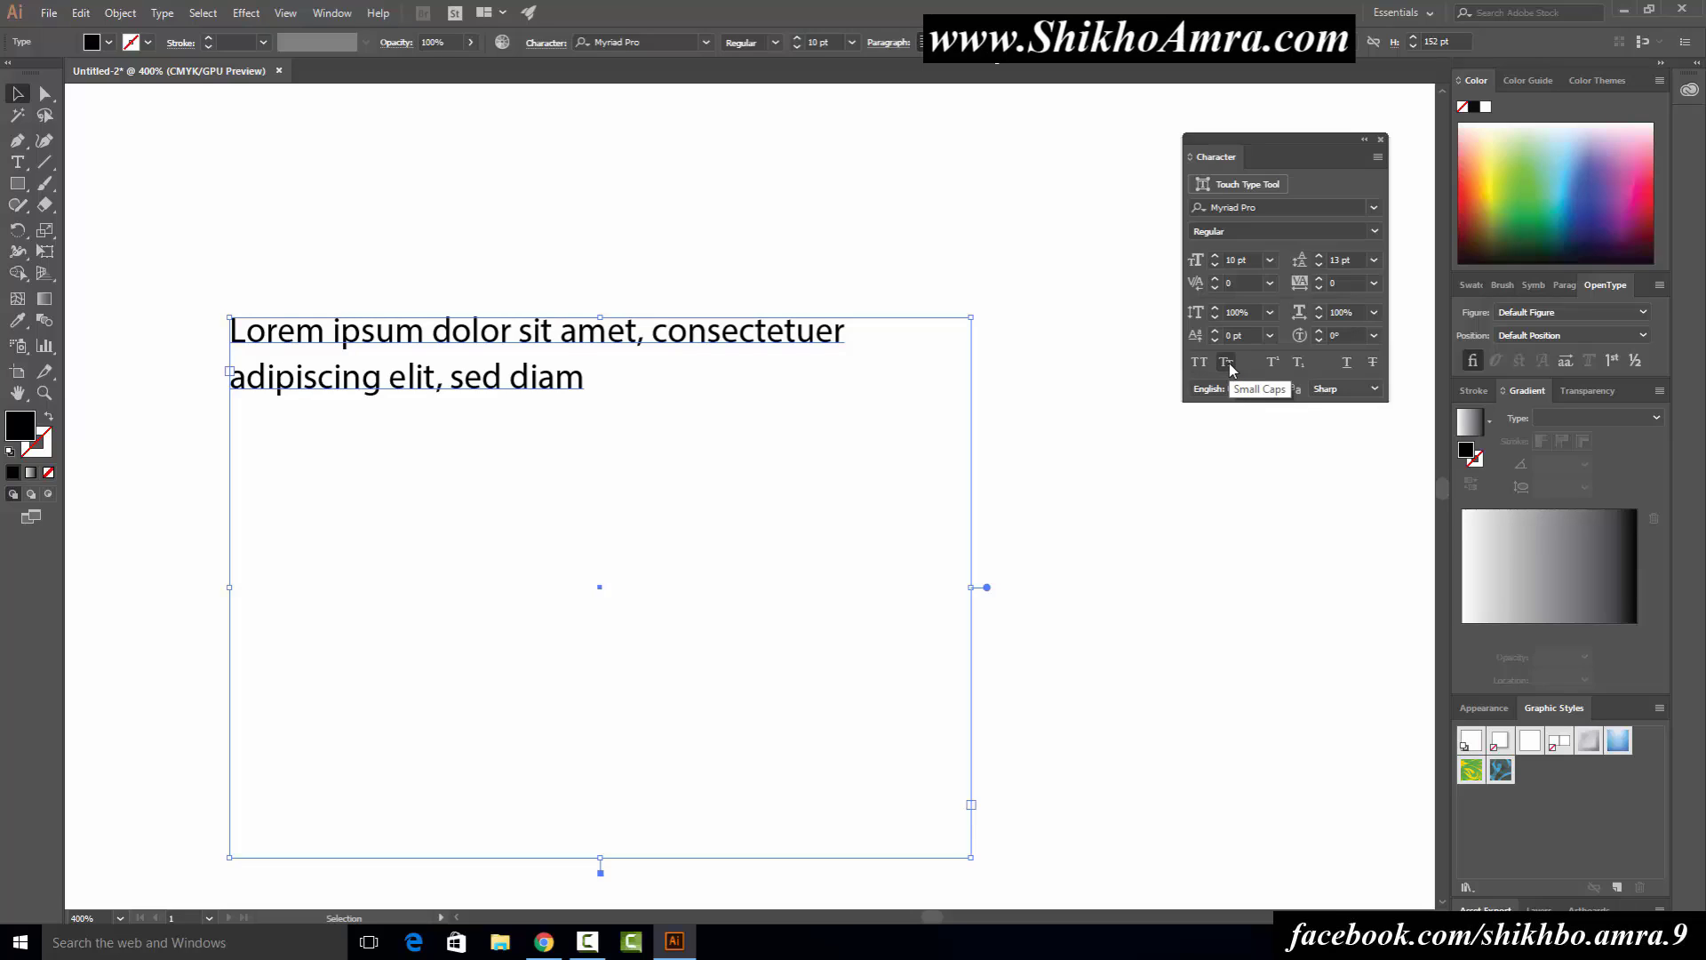
click(1227, 362)
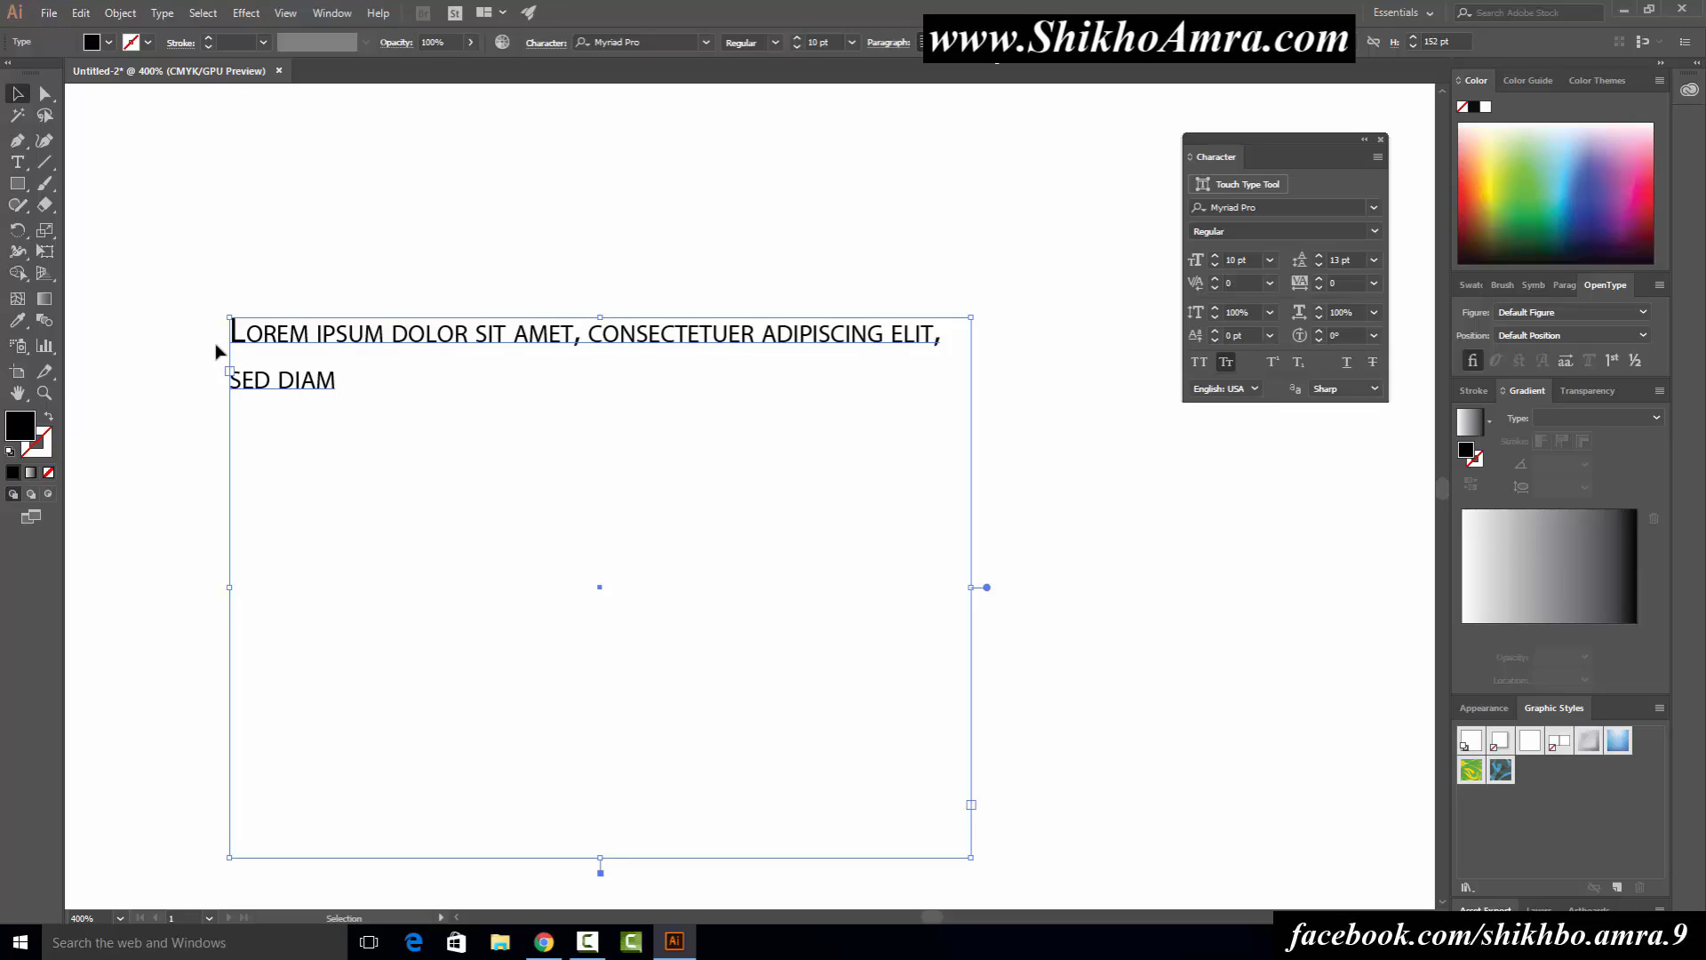
Step: Paste a long Lorem Ipsum paragraph after 'SED DIAM' and turn Small Caps off
key(t)
click(344, 387)
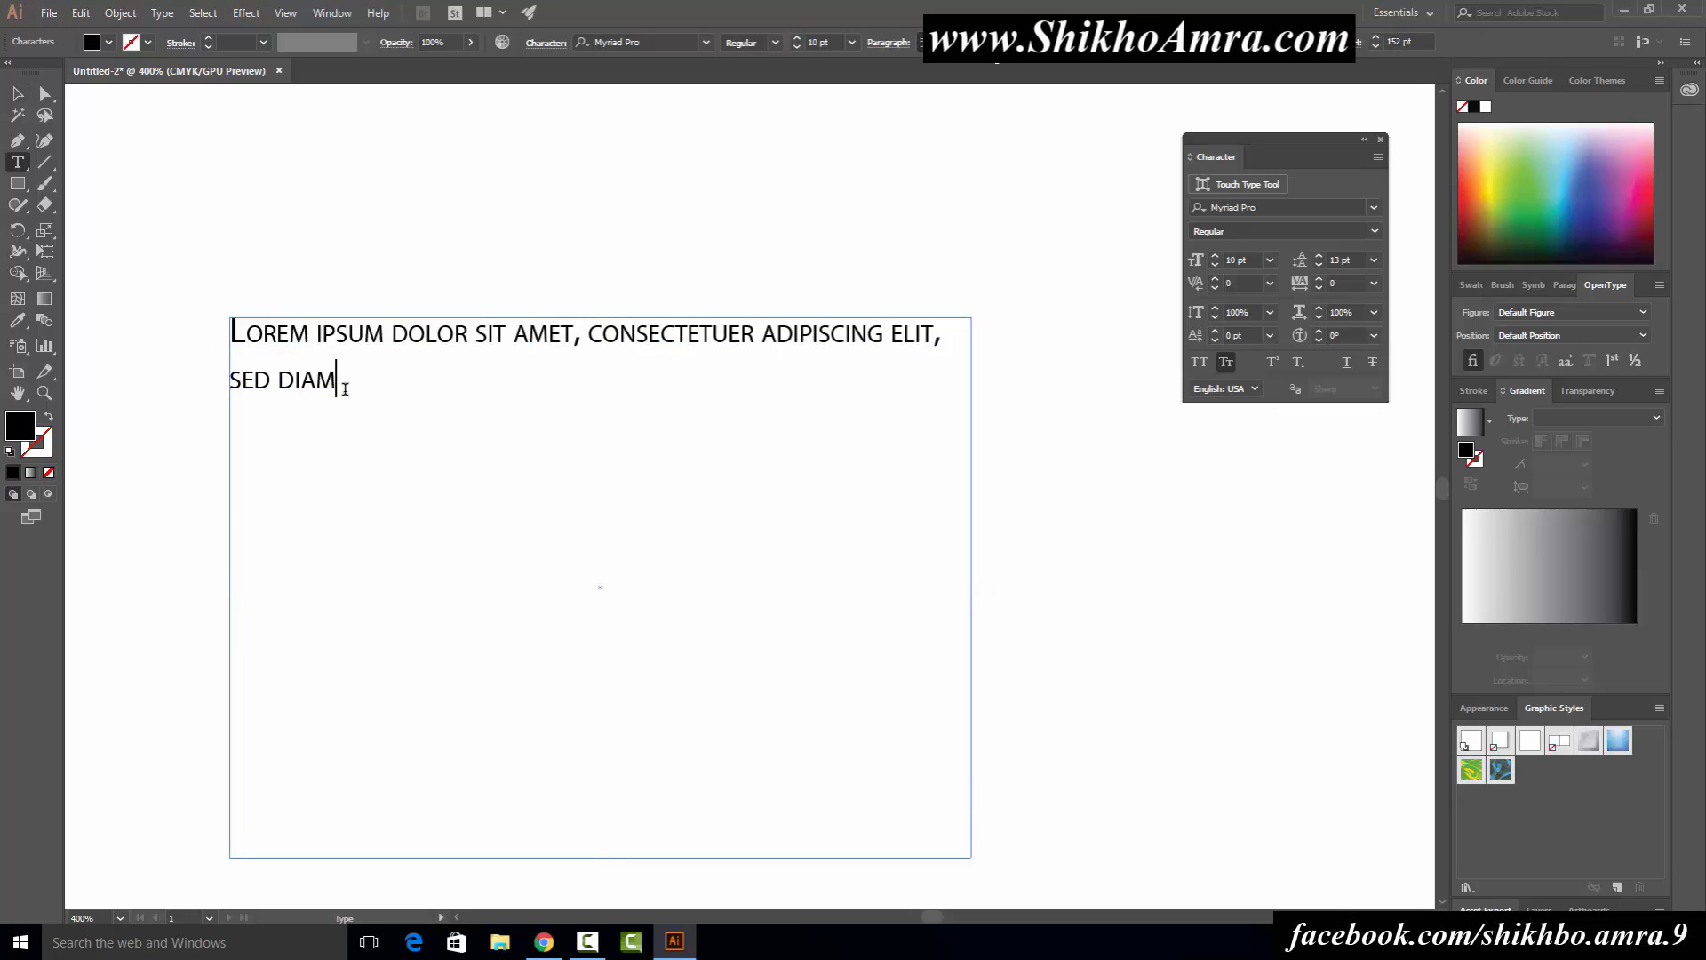
key(ctrl+v)
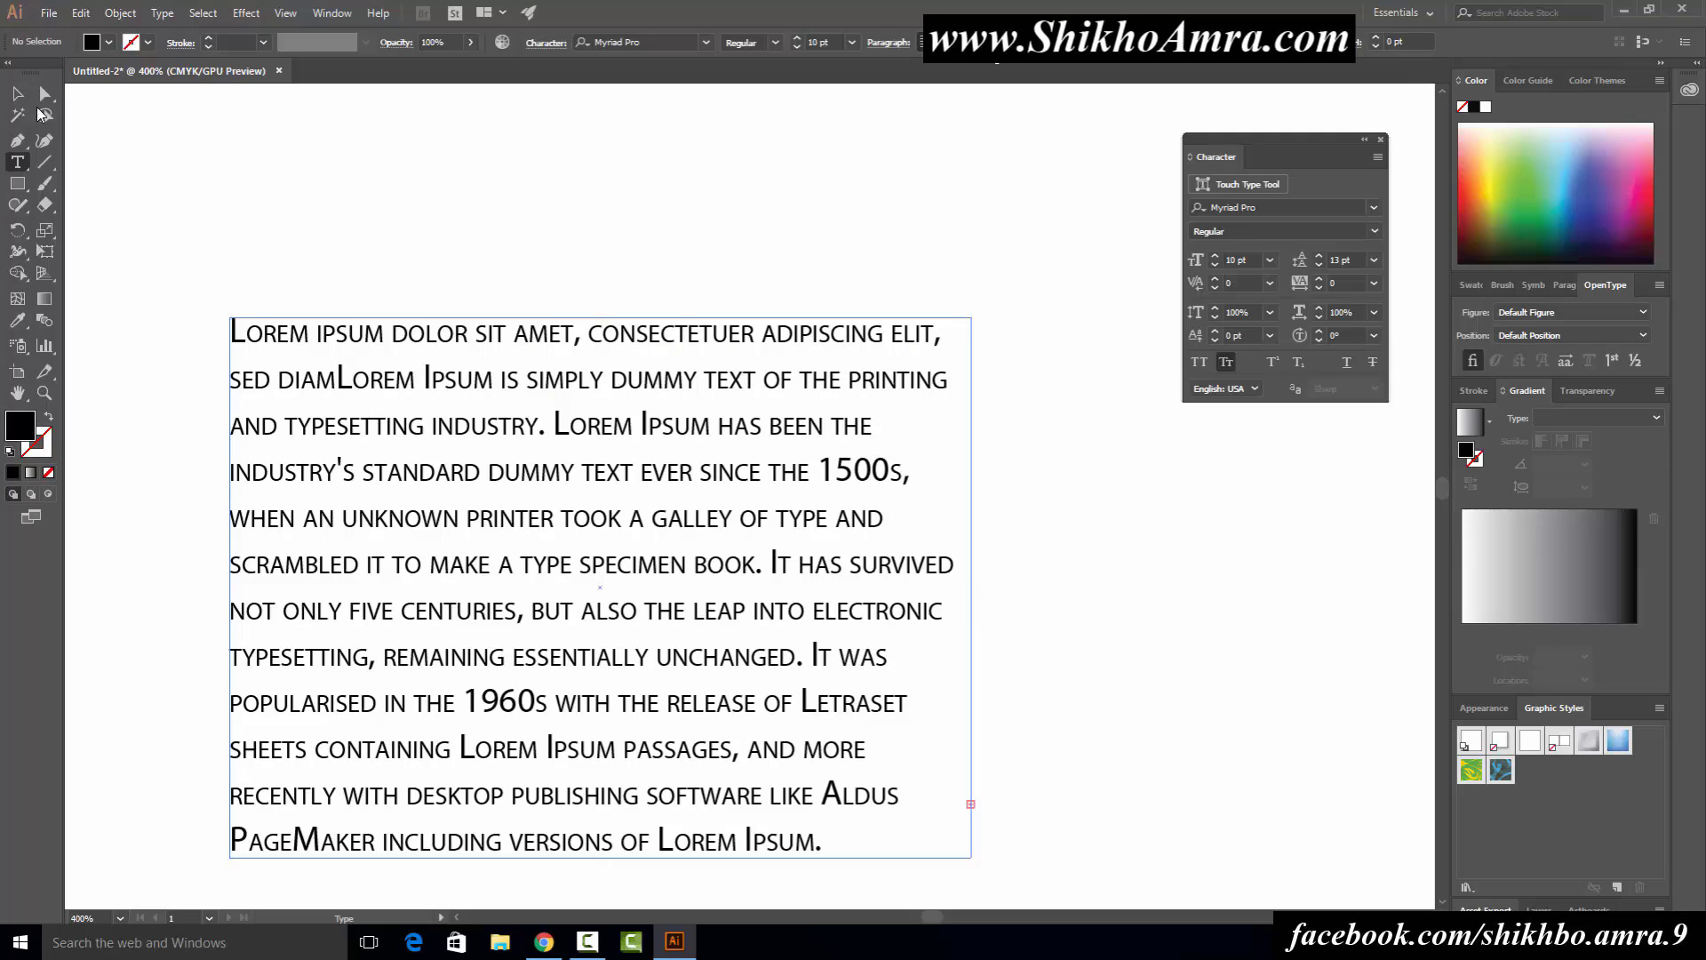
click(25, 99)
click(407, 266)
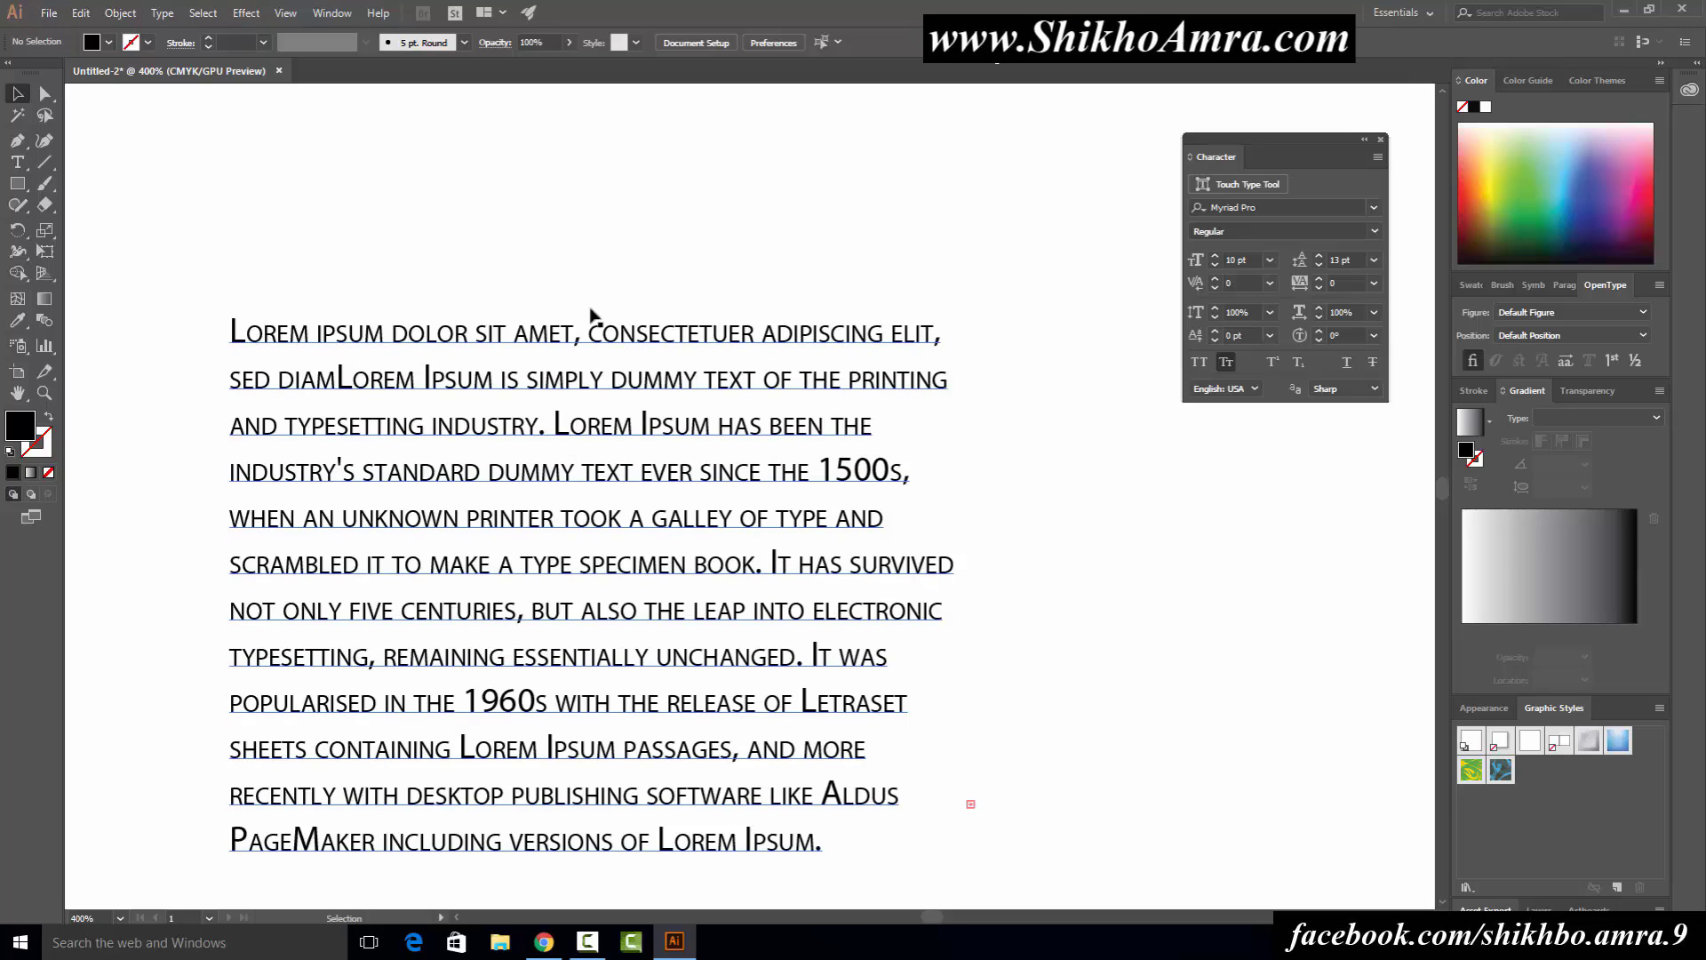
key(ctrl+a)
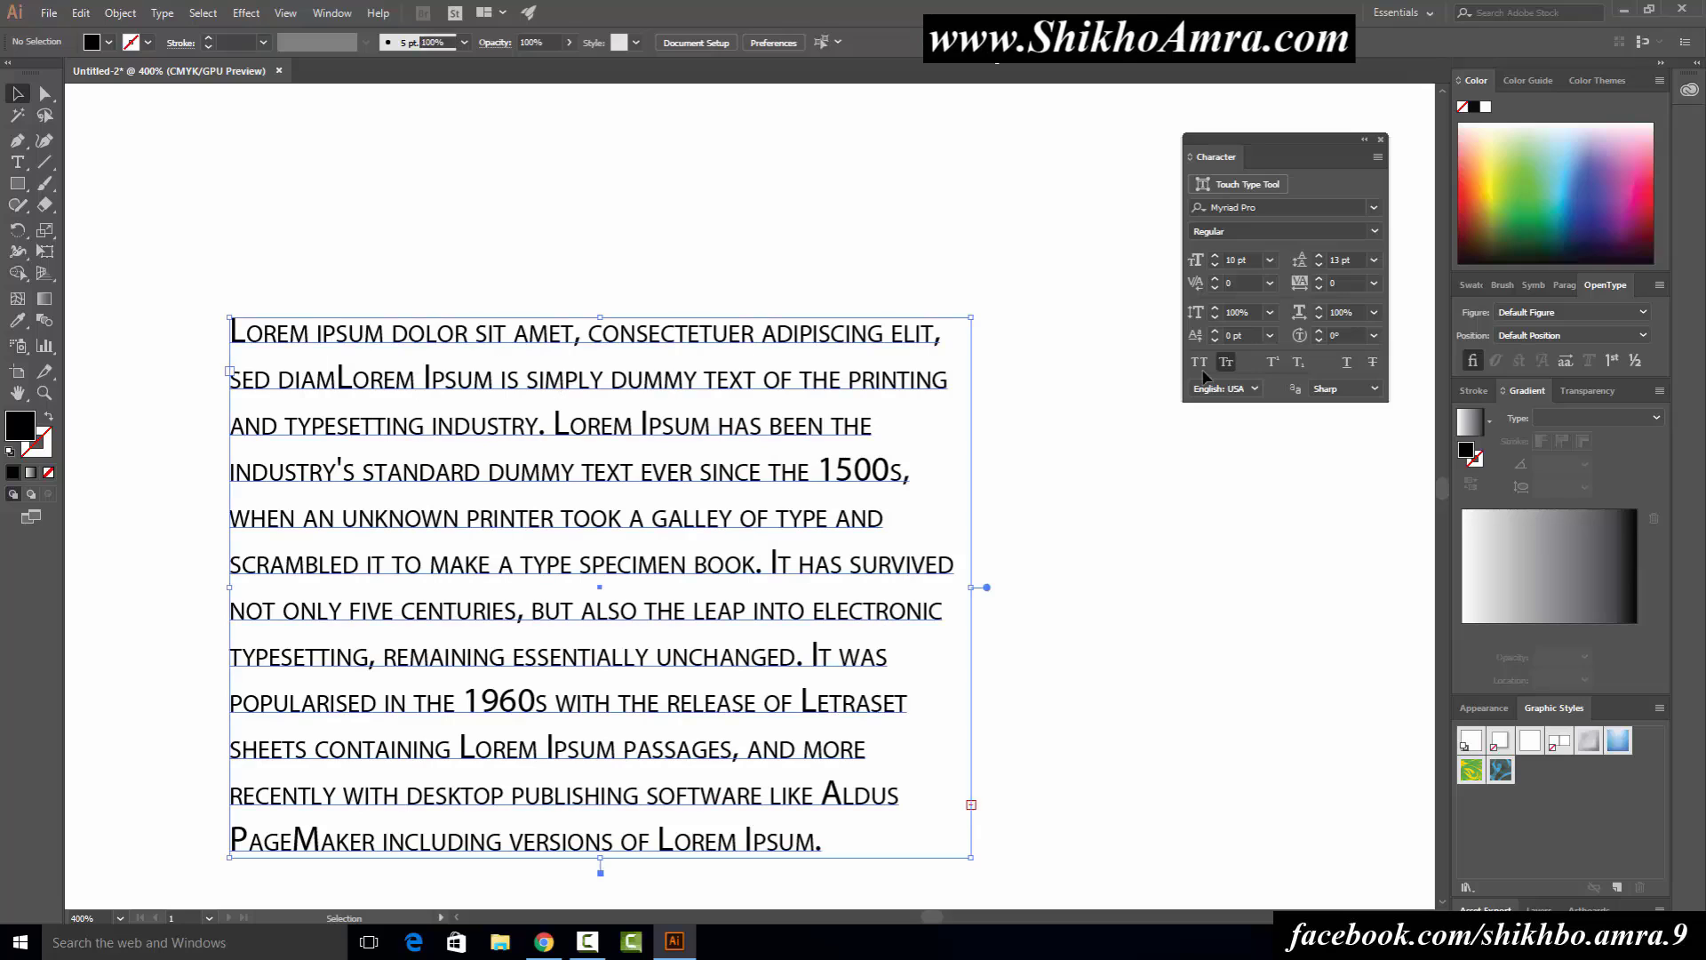
click(1227, 364)
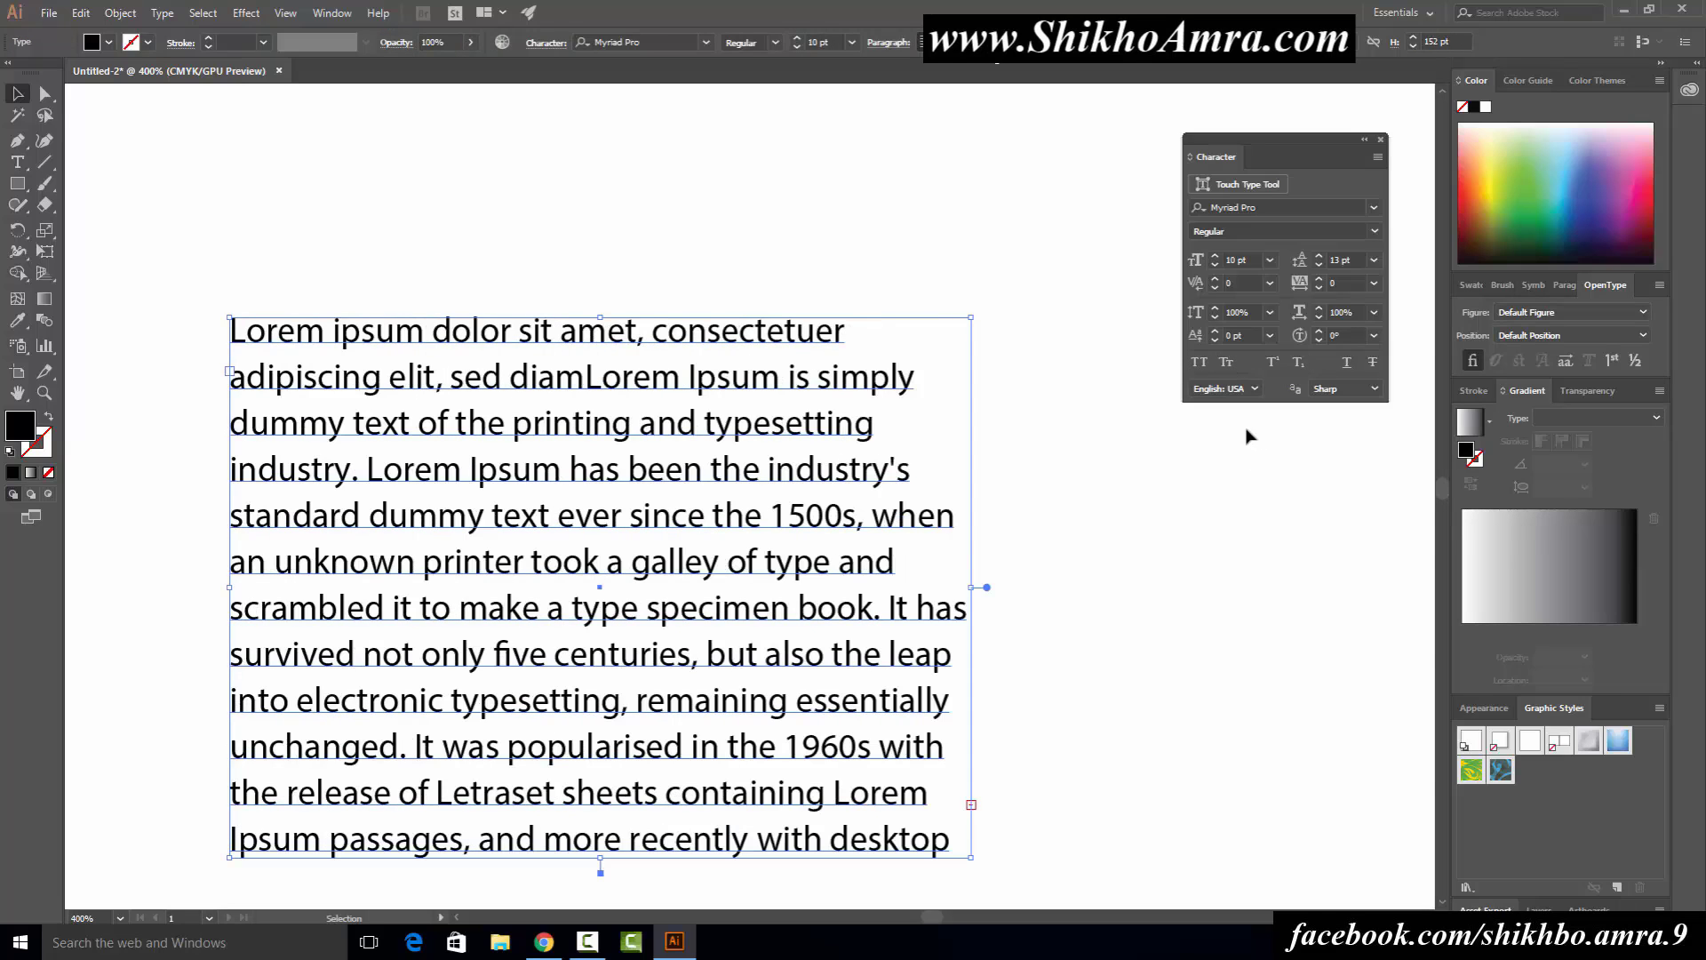
Step: Marquee-select the text block and delete it, leaving the artboard empty
scroll(483, 334, up, 3)
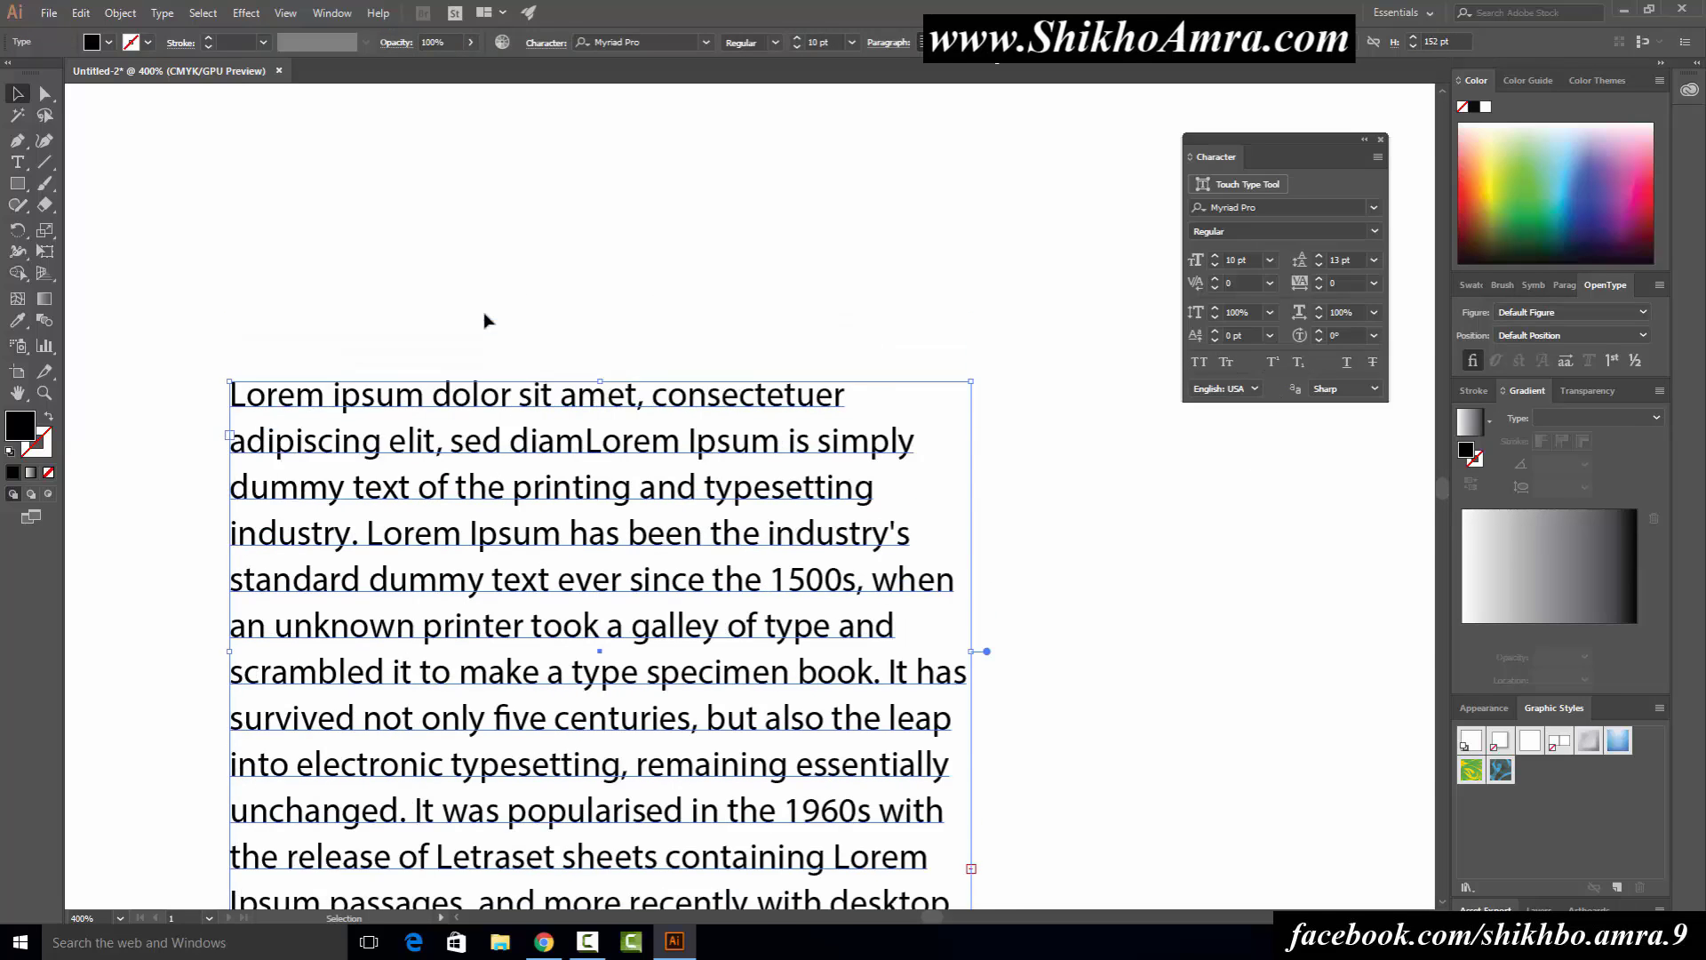
drag(522, 317, 638, 729)
key(Delete)
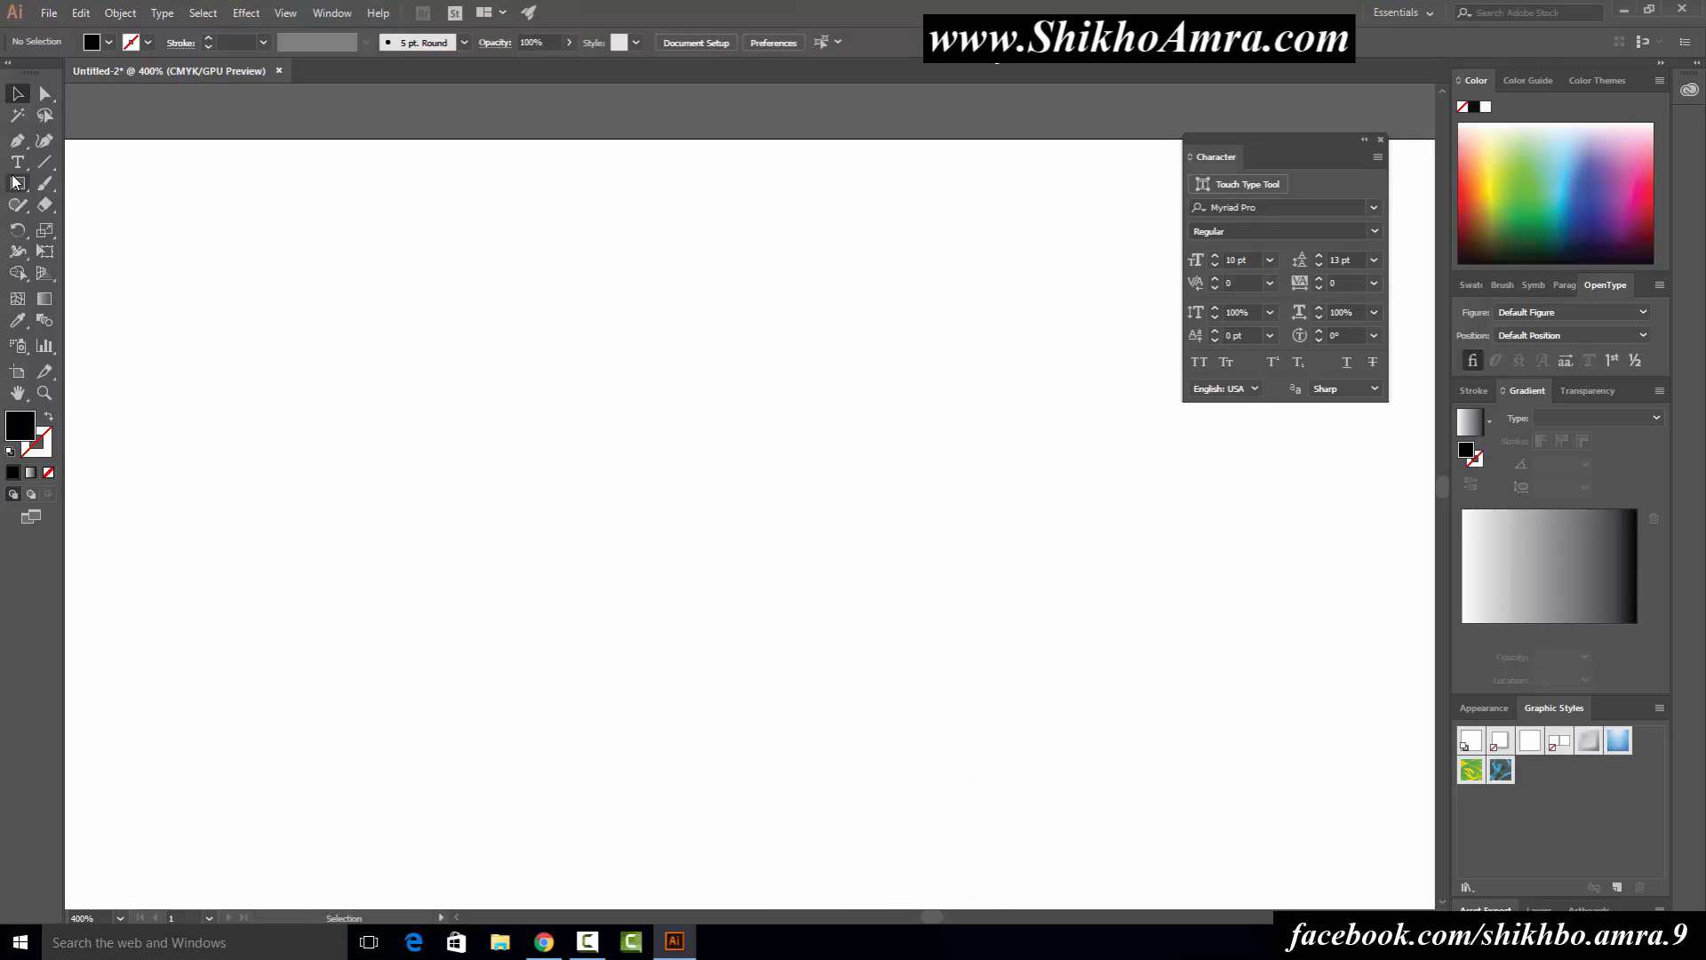
click(17, 161)
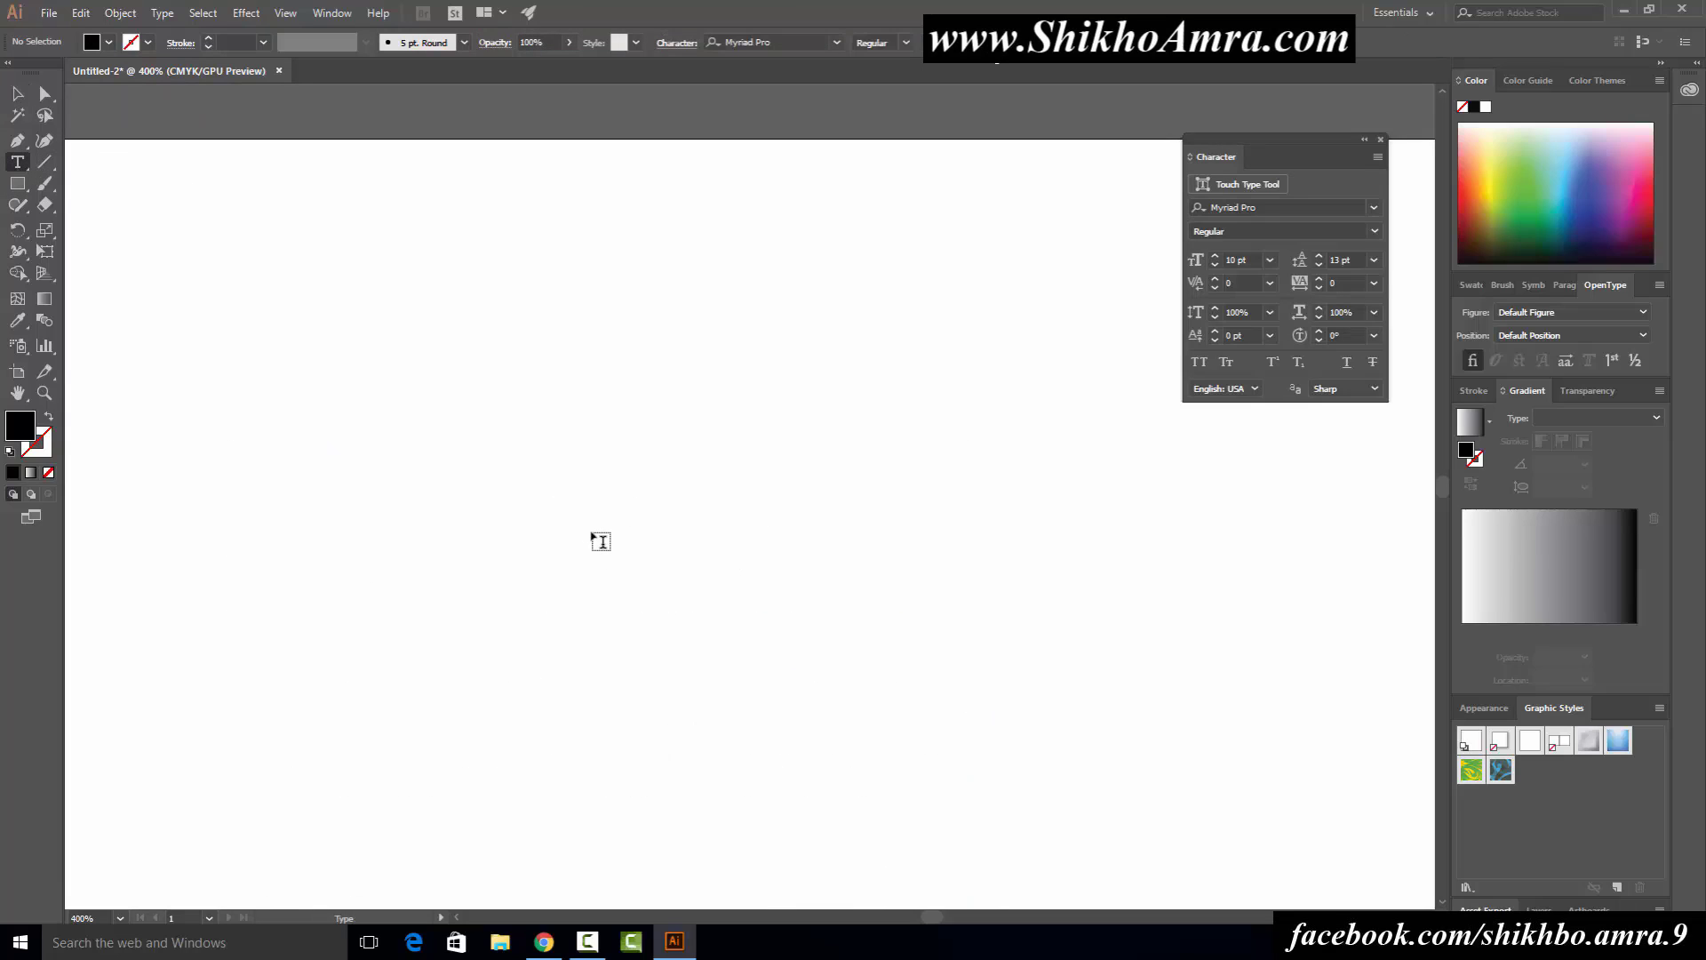
Step: Type 'a2 + b2' on the artboard and make both 2s superscript
click(560, 480)
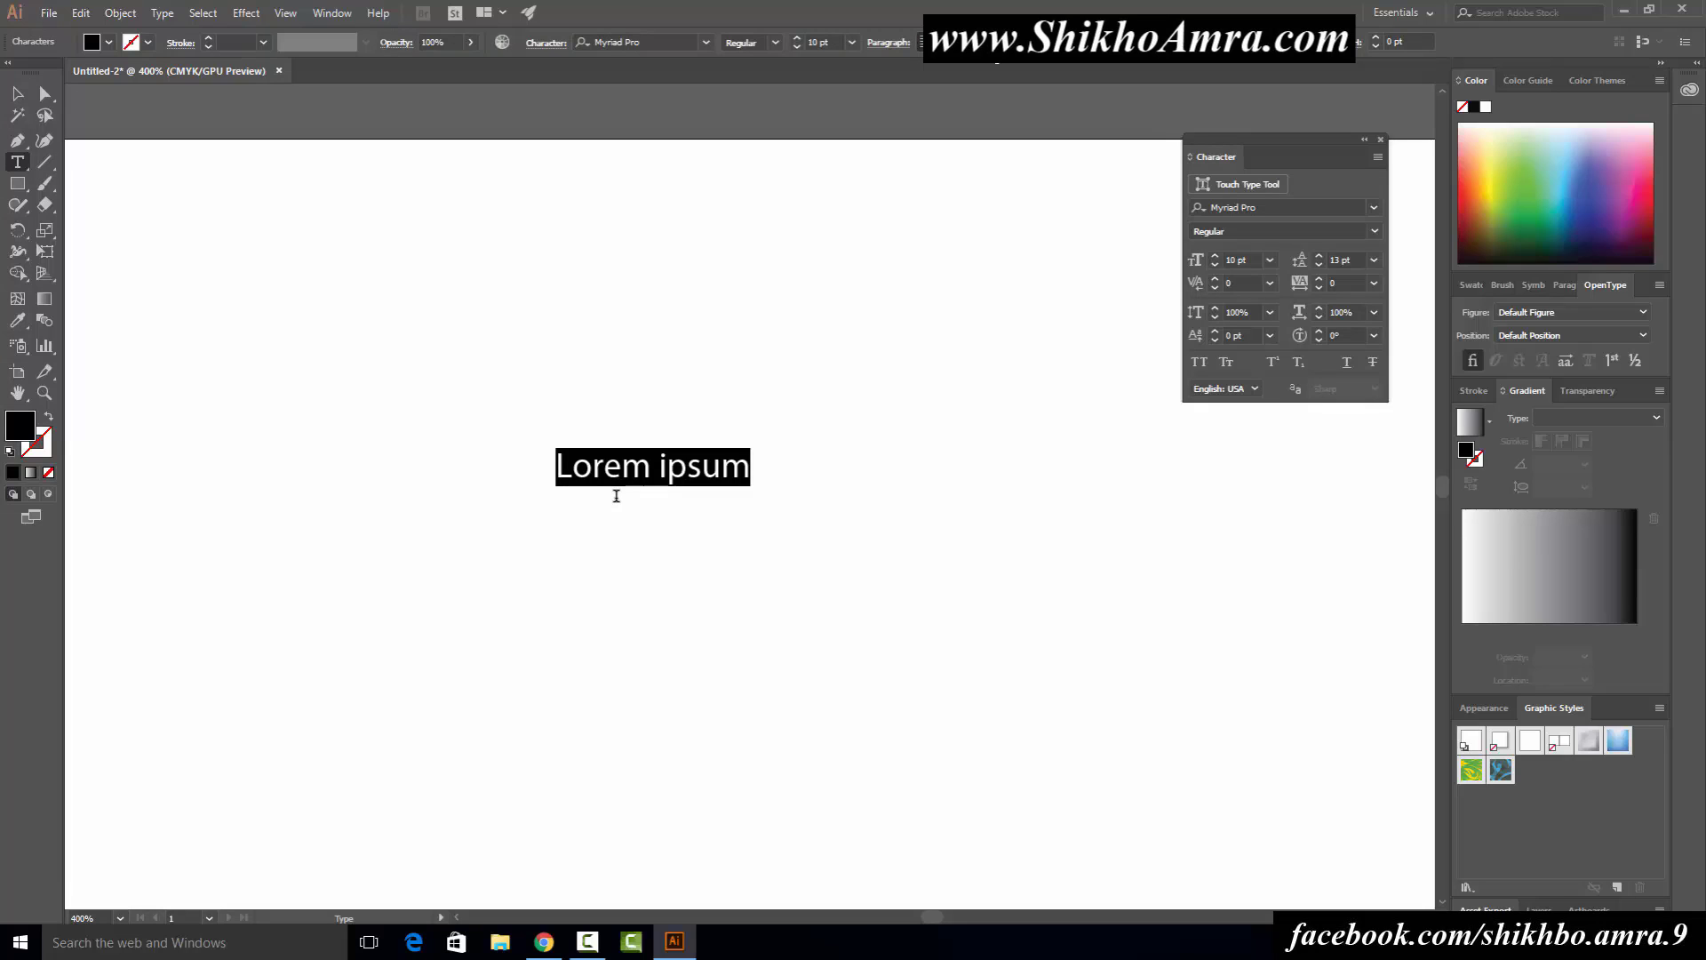
text(a2 + )
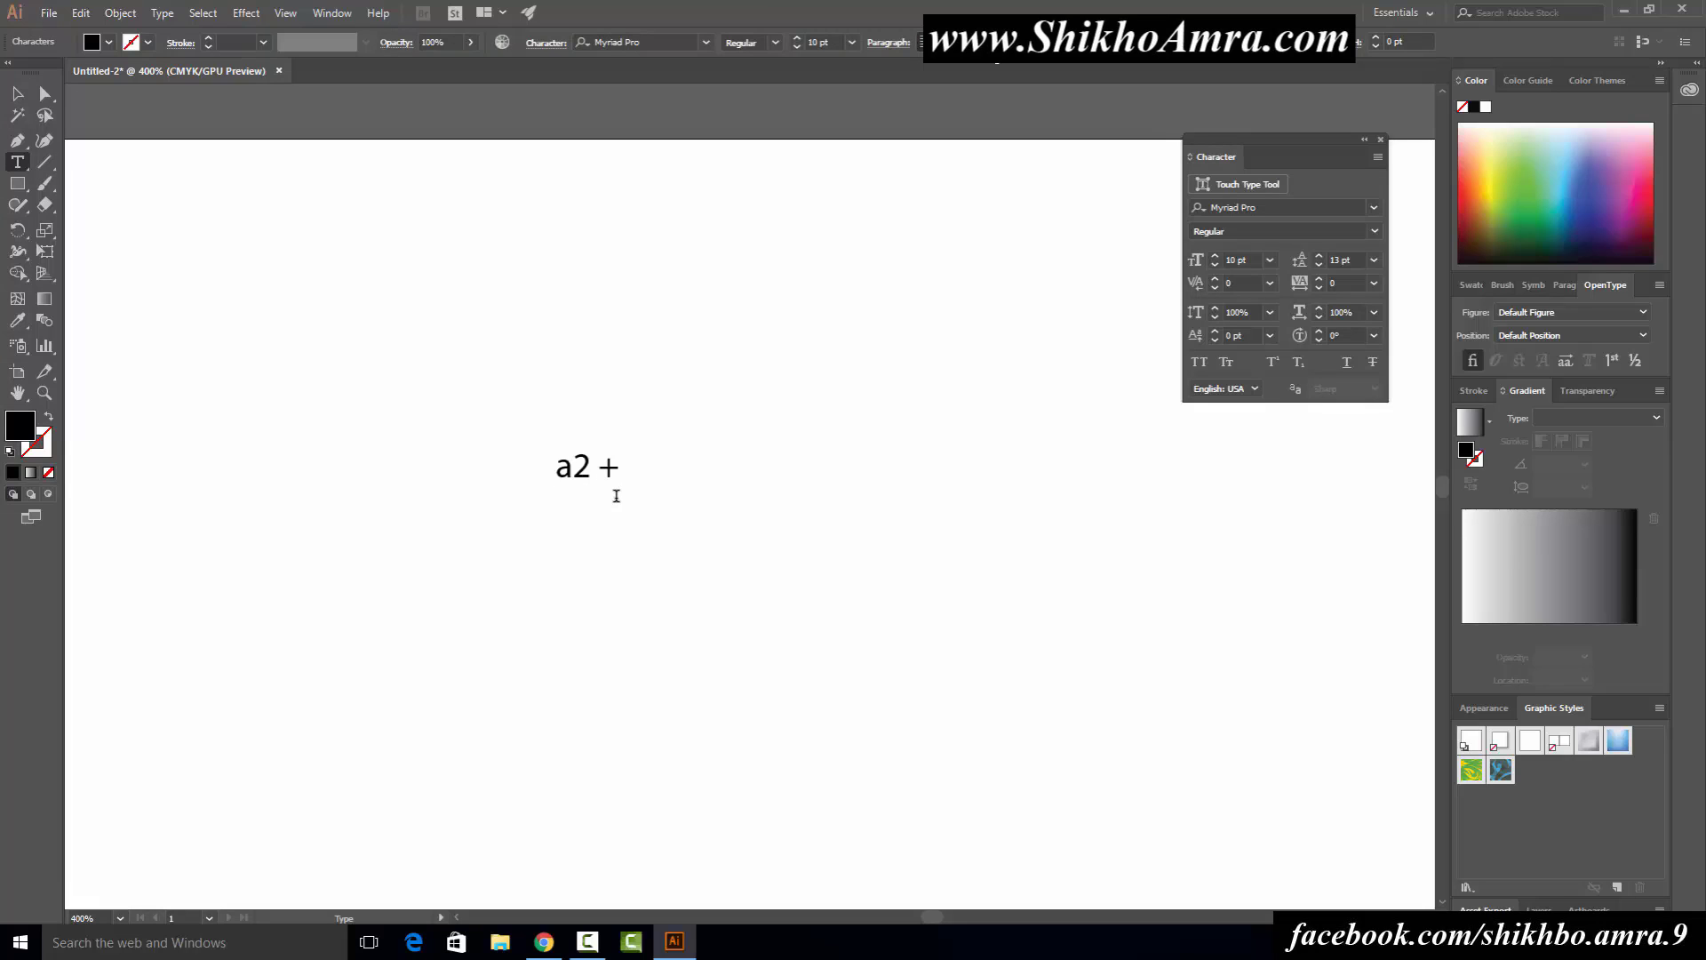
text(b2)
mouse_move(557, 467)
mouse_down()
mouse_move(662, 468)
mouse_move(592, 467)
mouse_up()
click(591, 469)
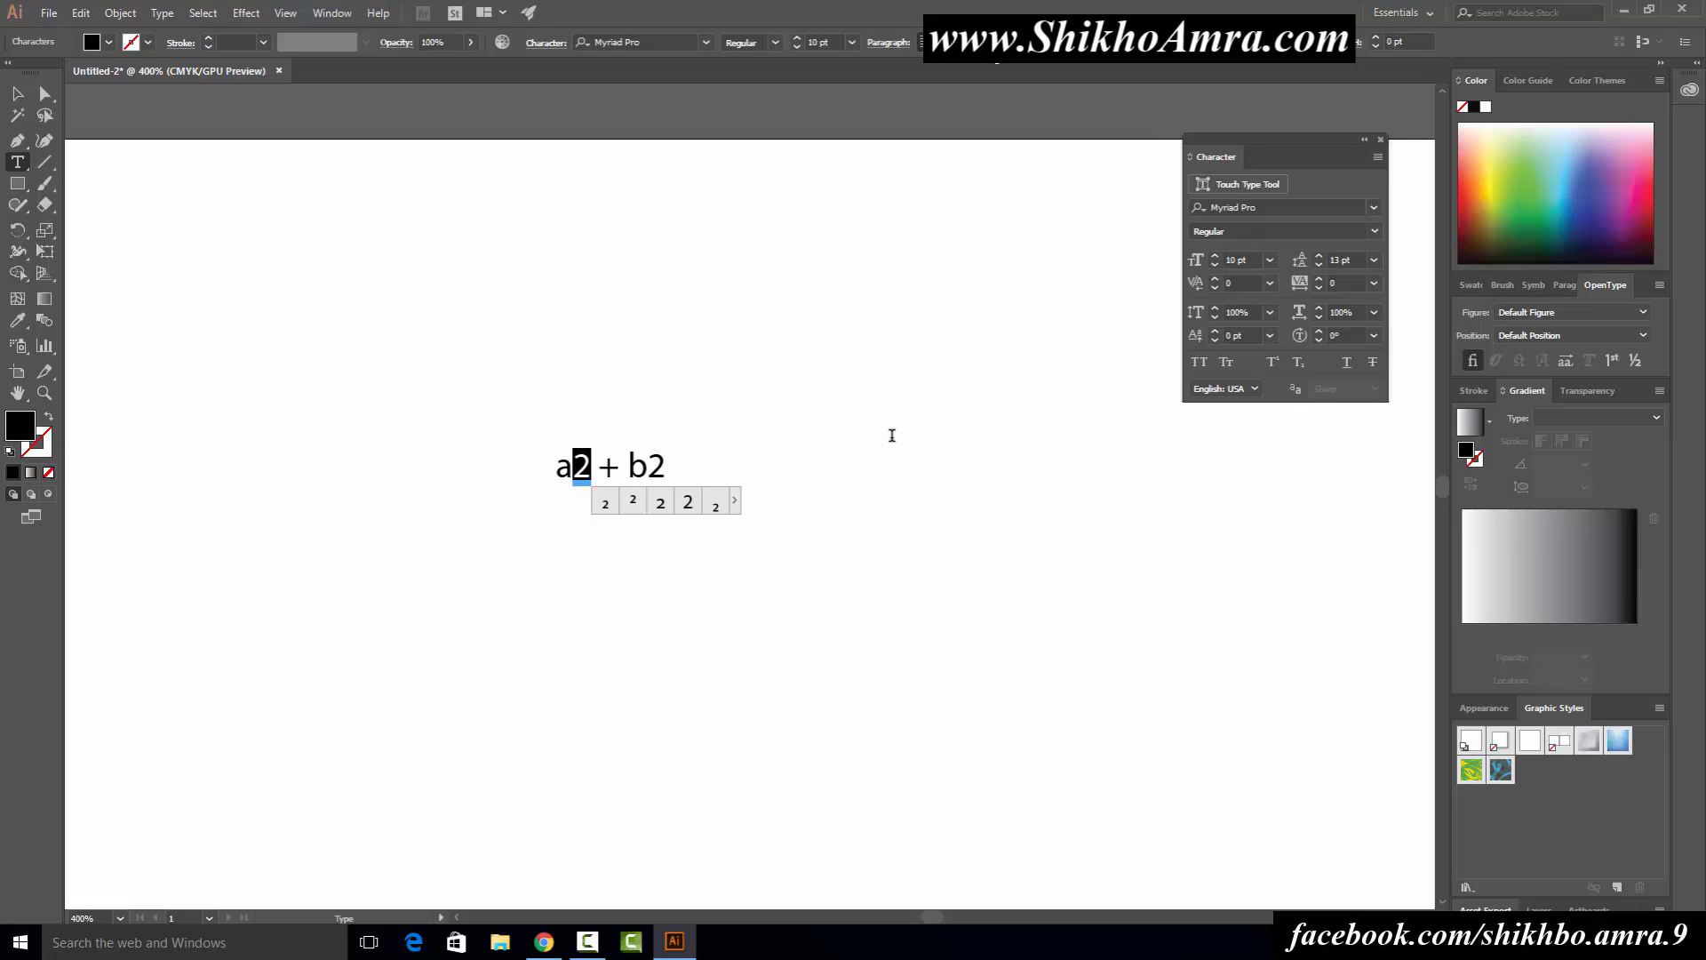
click(1272, 363)
drag(640, 468, 666, 468)
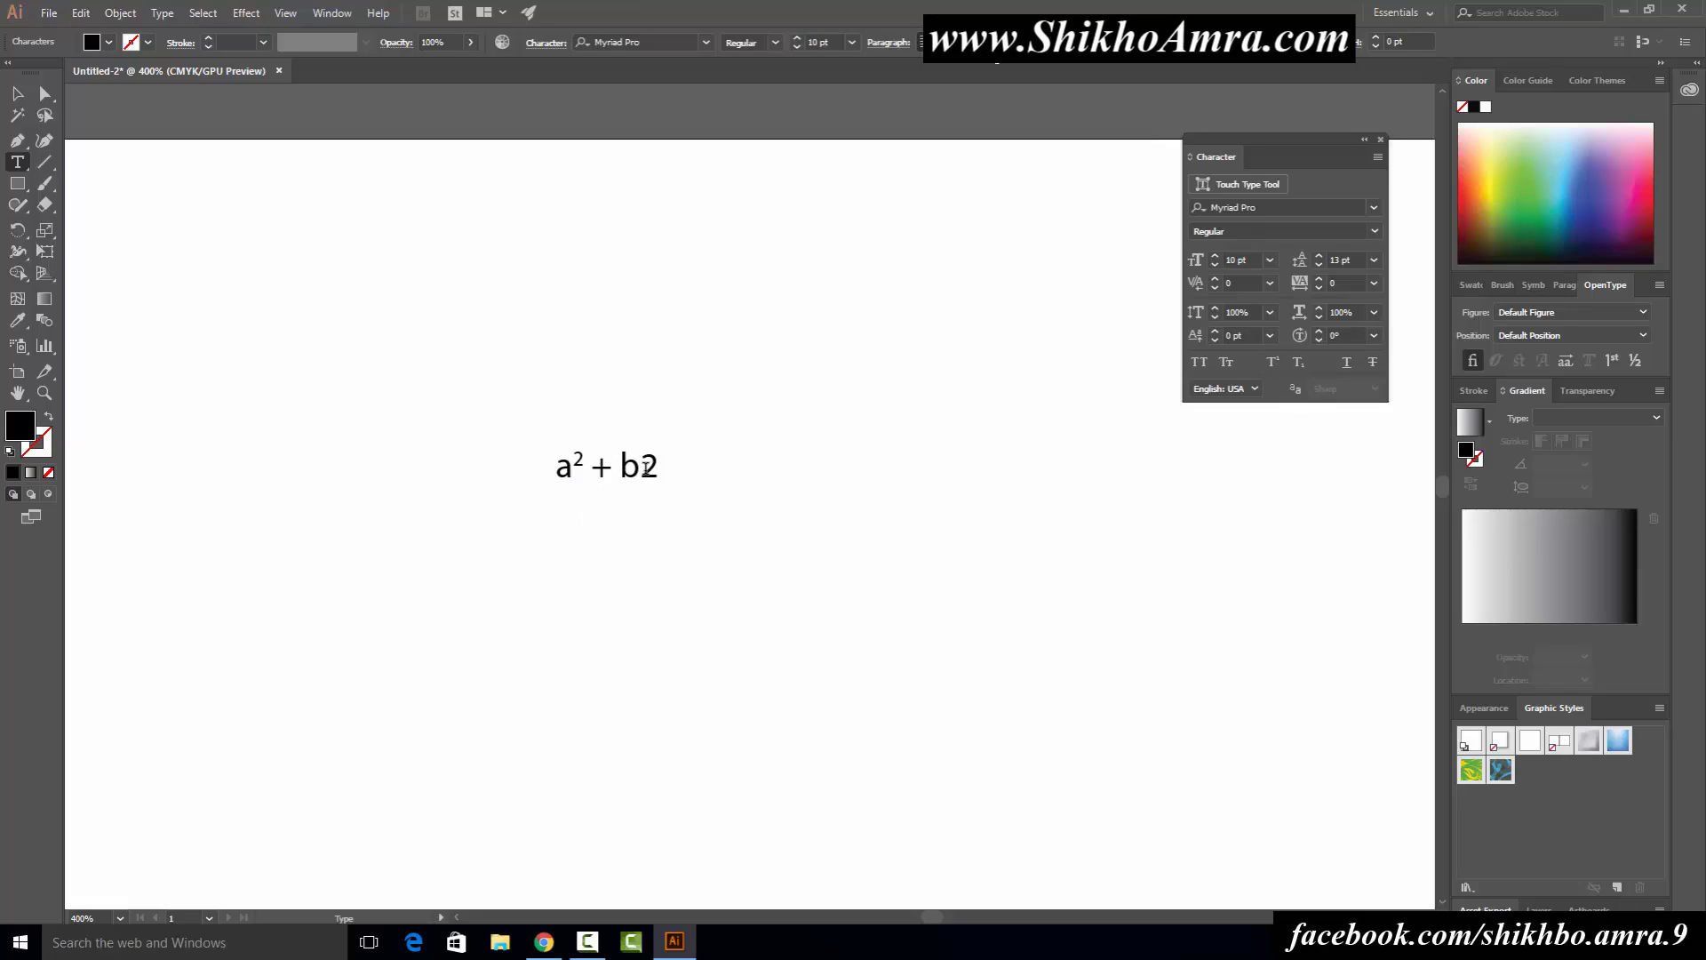
click(1272, 363)
Step: Move the a² + b² text up about 95 px and deselect it
click(584, 464)
click(17, 93)
click(605, 464)
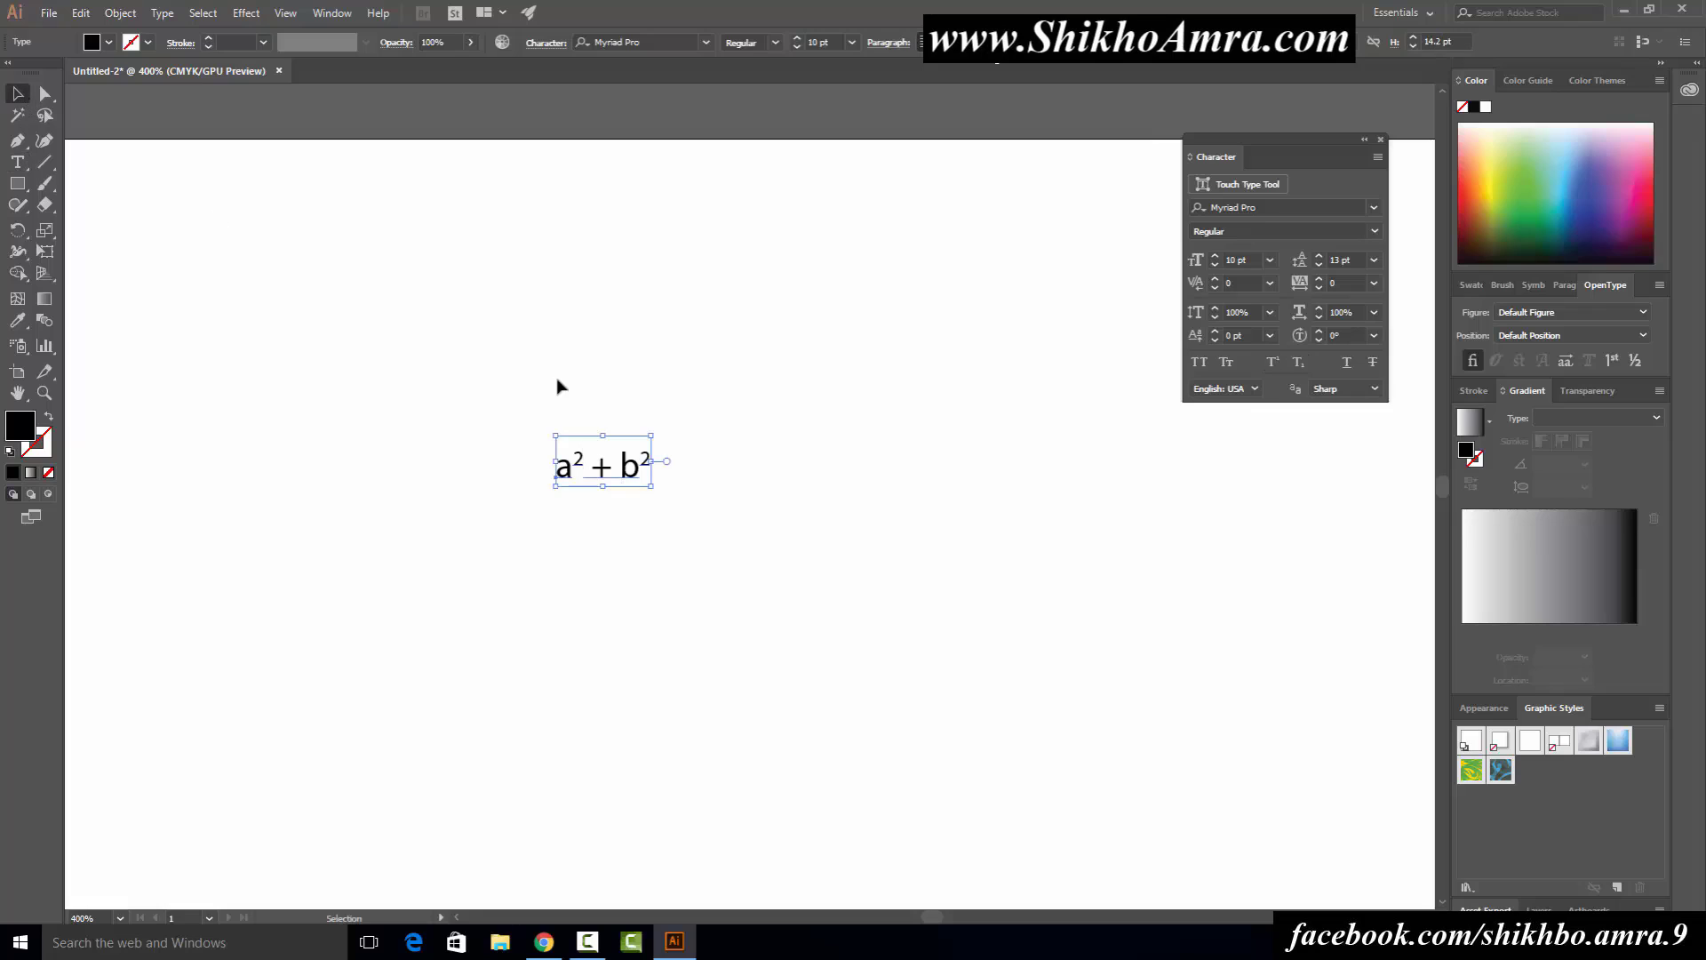
drag(620, 464, 620, 381)
click(681, 421)
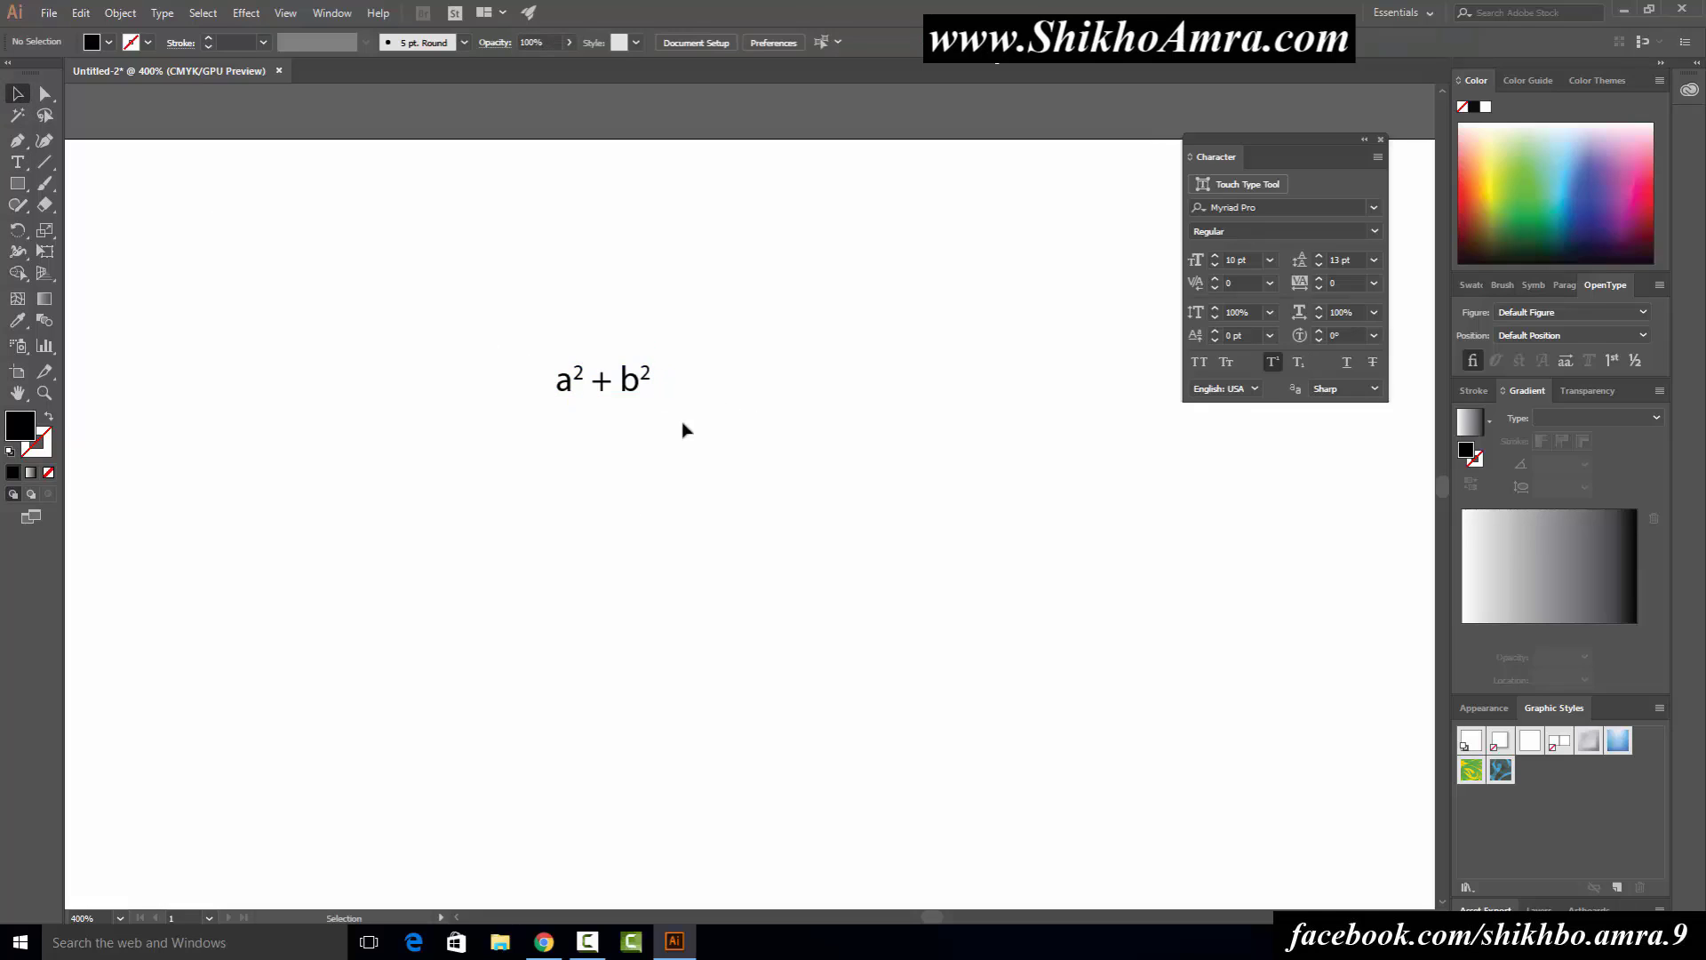
mouse_move(388, 240)
mouse_down()
mouse_move(764, 465)
mouse_move(412, 281)
mouse_move(841, 526)
mouse_up()
click(764, 465)
click(412, 280)
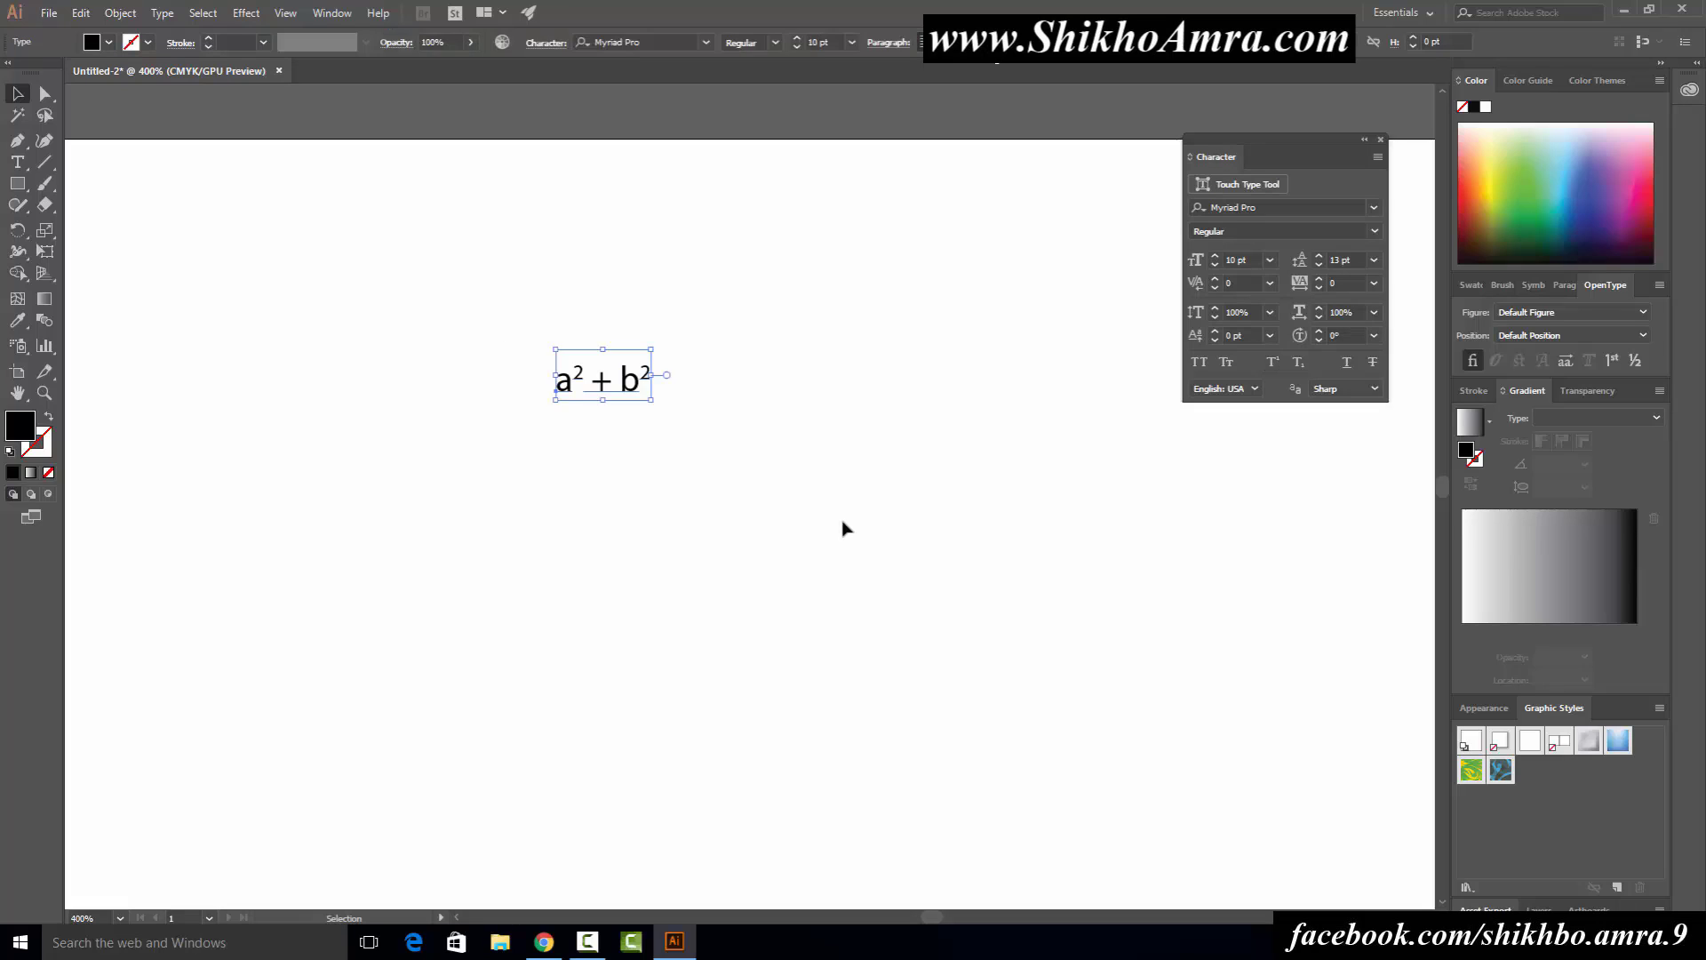
click(844, 529)
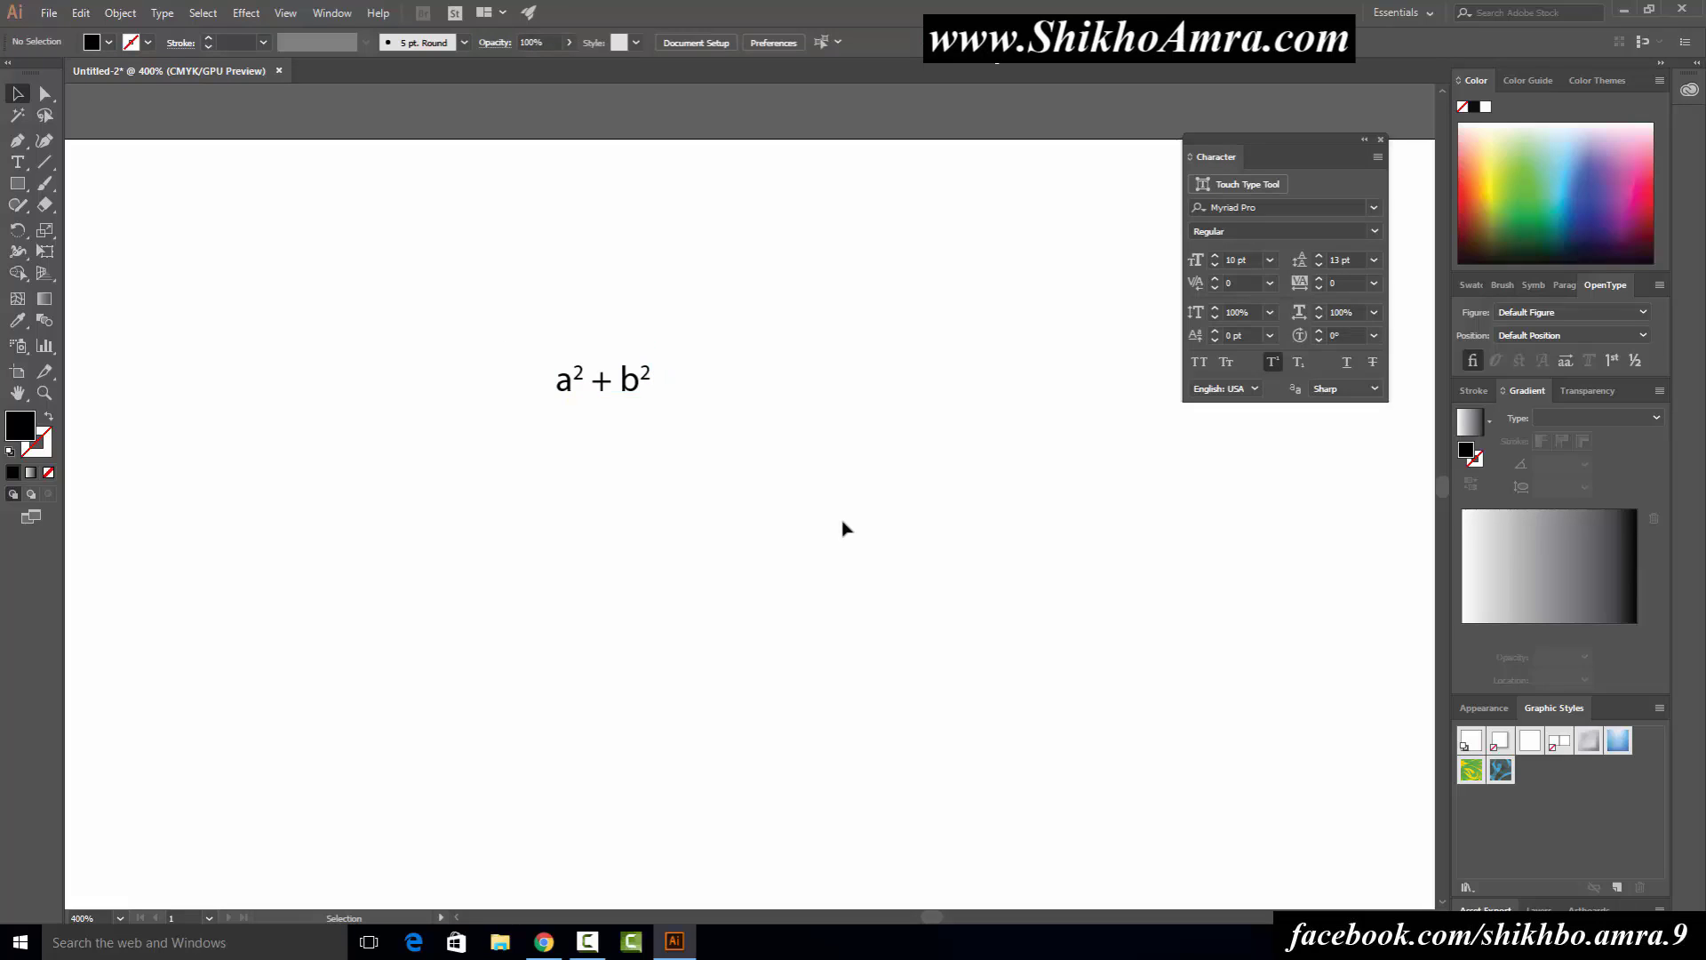
click(17, 162)
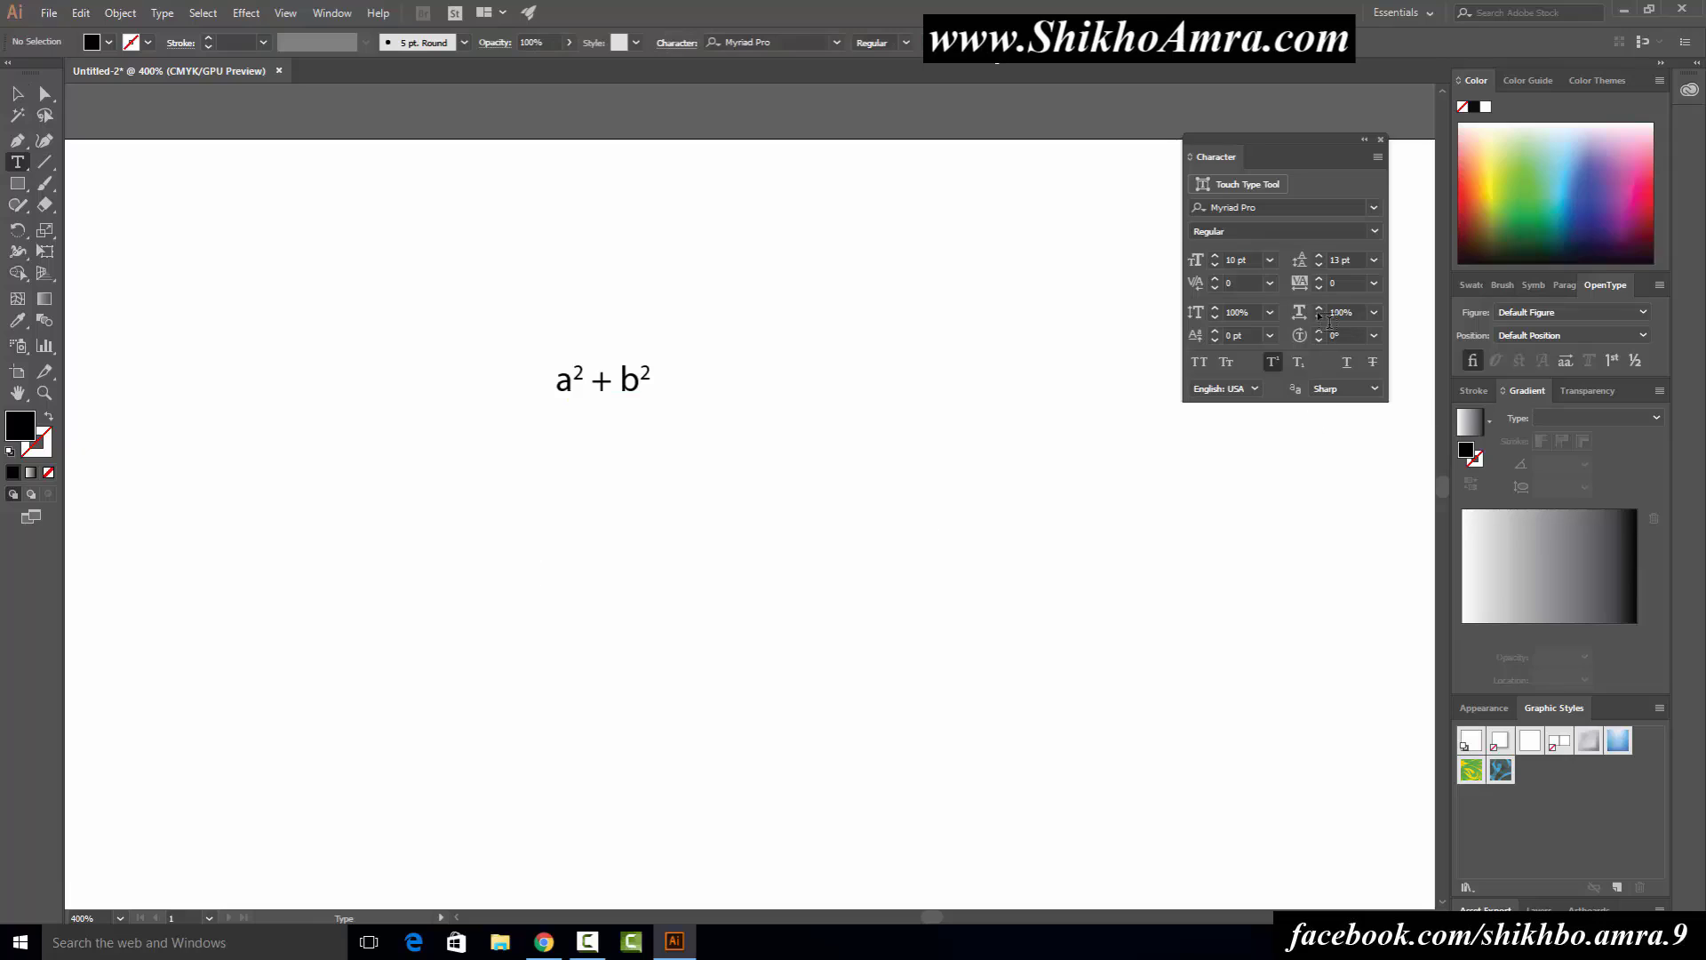
Step: Type 'H2O' on the canvas and make its 2 subscript
click(700, 533)
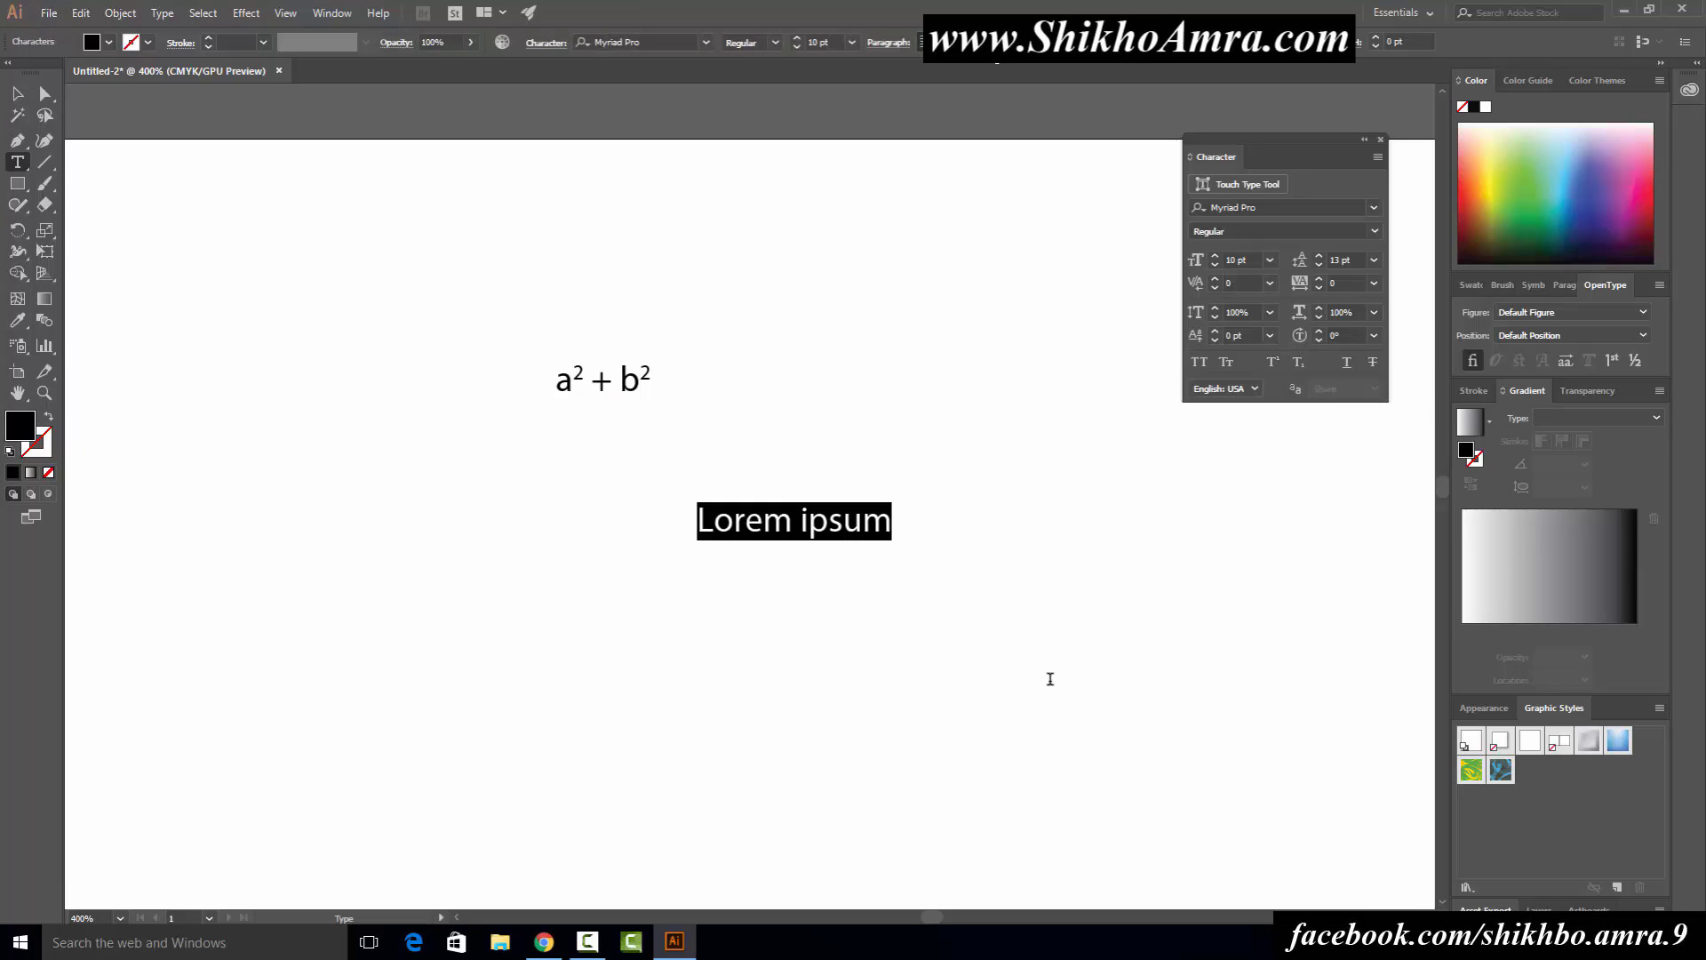
text(H2)
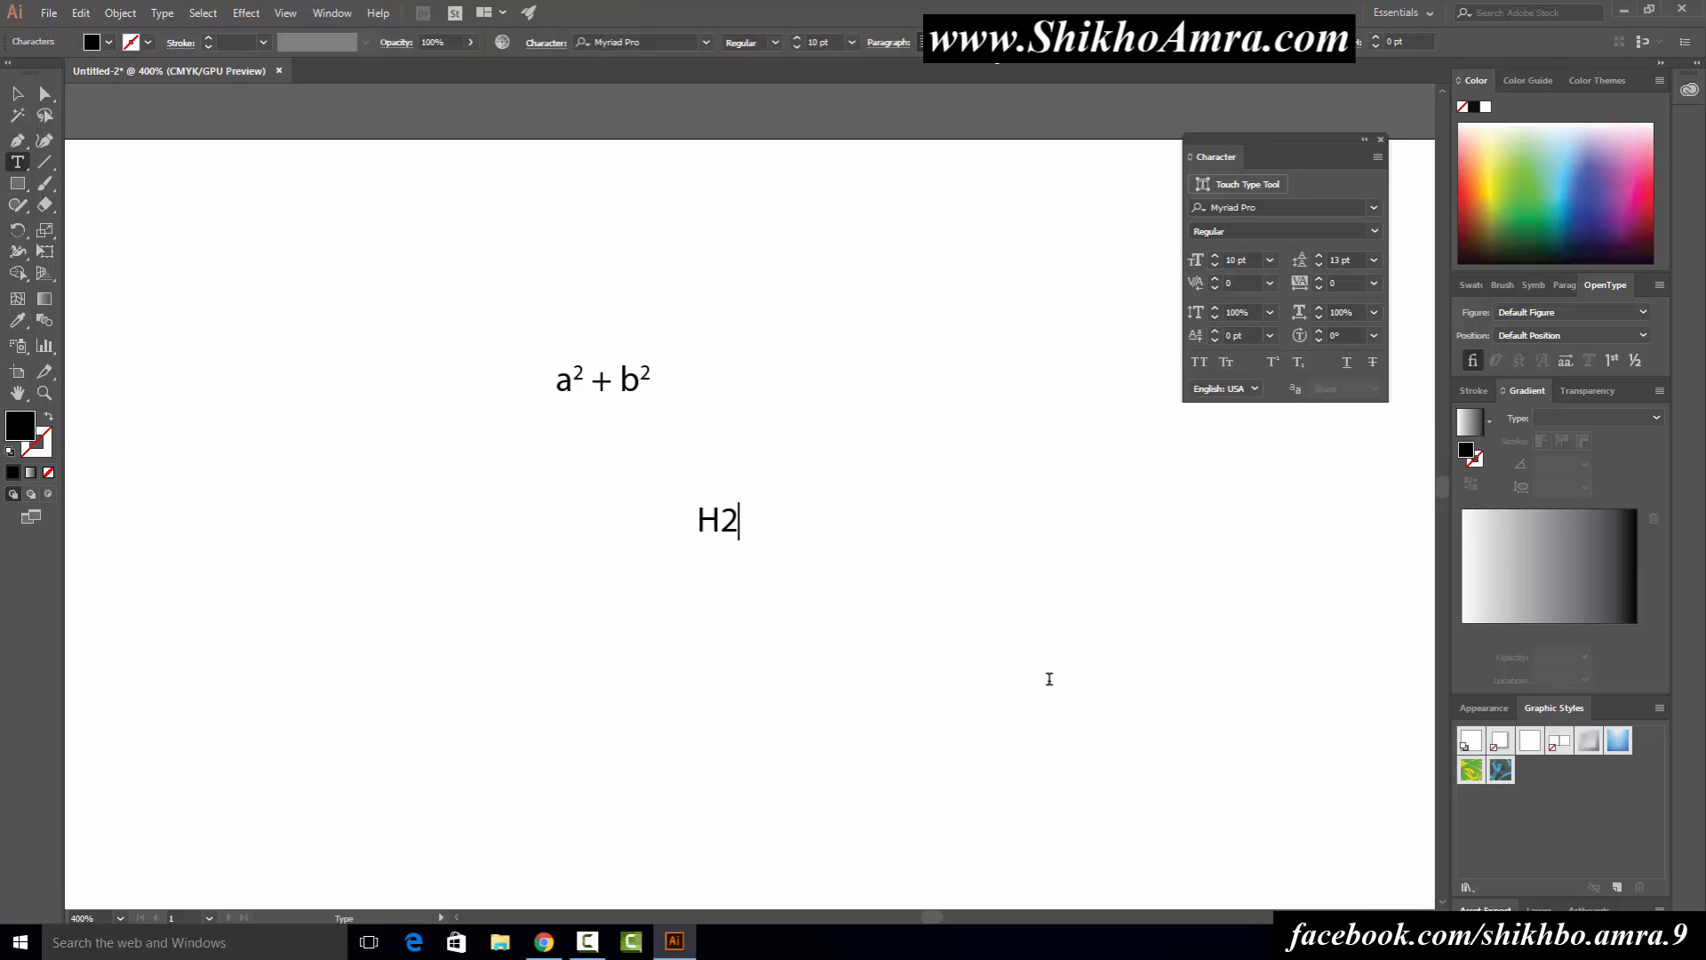
text(O)
key(BackSpace)
drag(744, 520, 722, 520)
click(1299, 365)
click(743, 527)
text(O)
Step: Move H₂O up beside a² + b², level with it
click(17, 93)
mouse_move(743, 501)
mouse_down()
mouse_move(758, 320)
mouse_move(774, 347)
mouse_up()
click(819, 476)
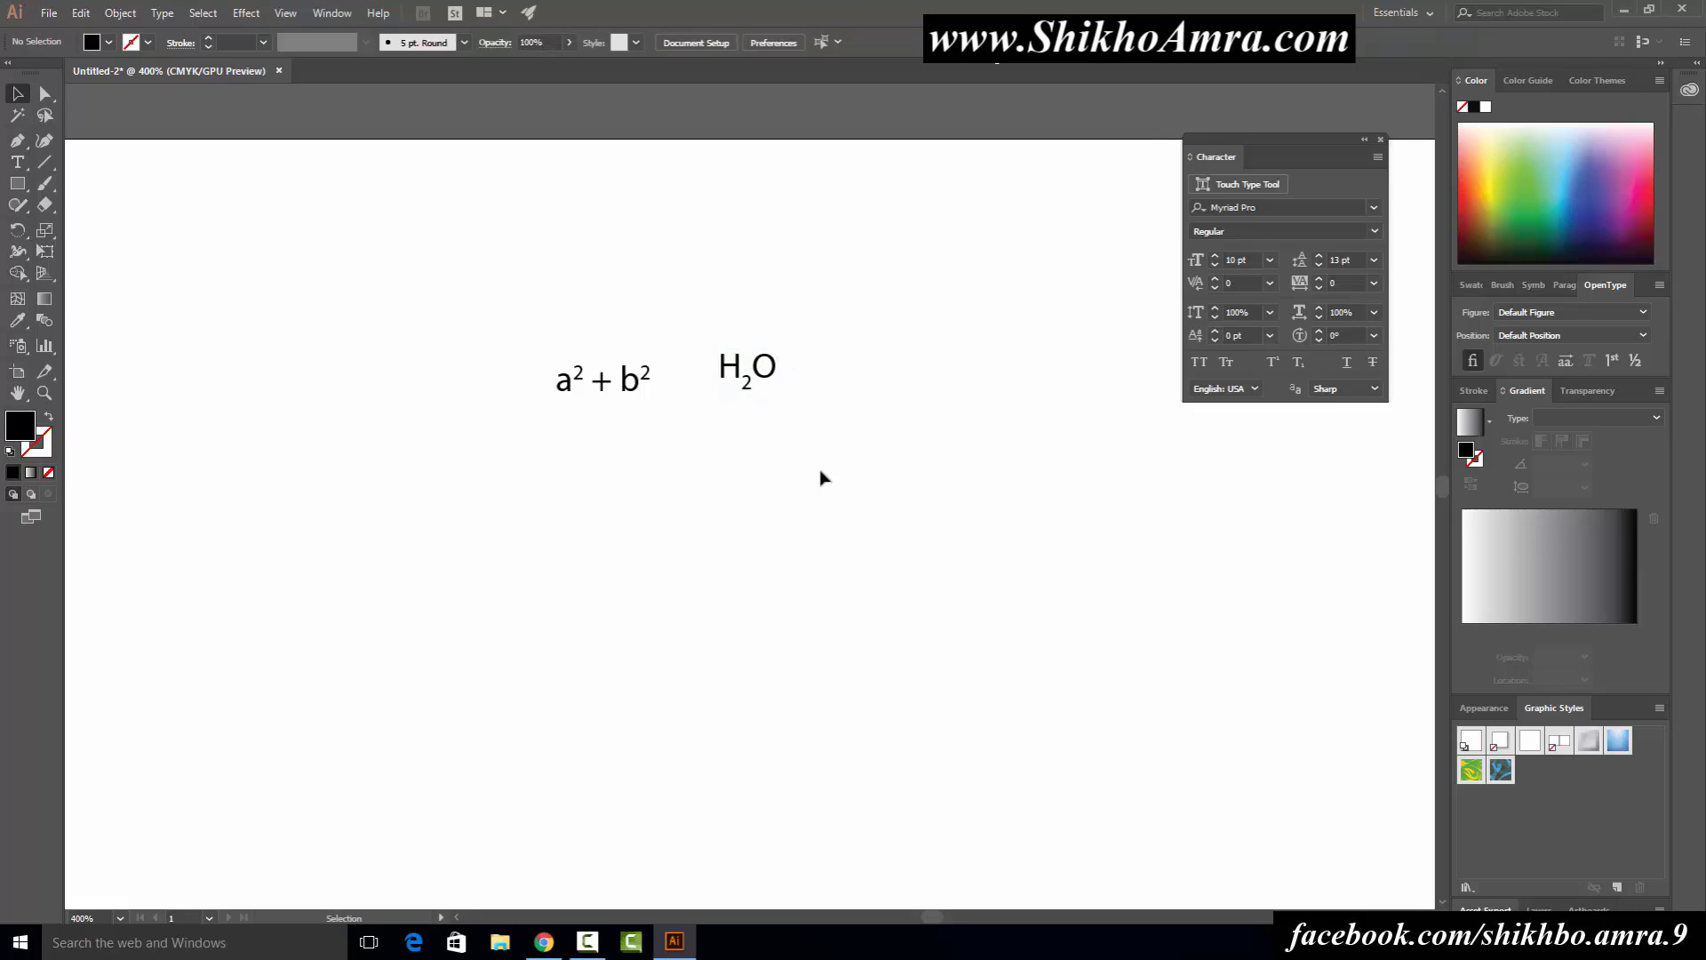
drag(841, 475, 743, 272)
click(818, 391)
drag(766, 375, 766, 390)
click(1293, 496)
click(17, 162)
scroll(361, 430, down, 1)
scroll(311, 382, down, 2)
mouse_move(218, 337)
mouse_down()
mouse_move(1010, 725)
mouse_move(1070, 771)
mouse_up()
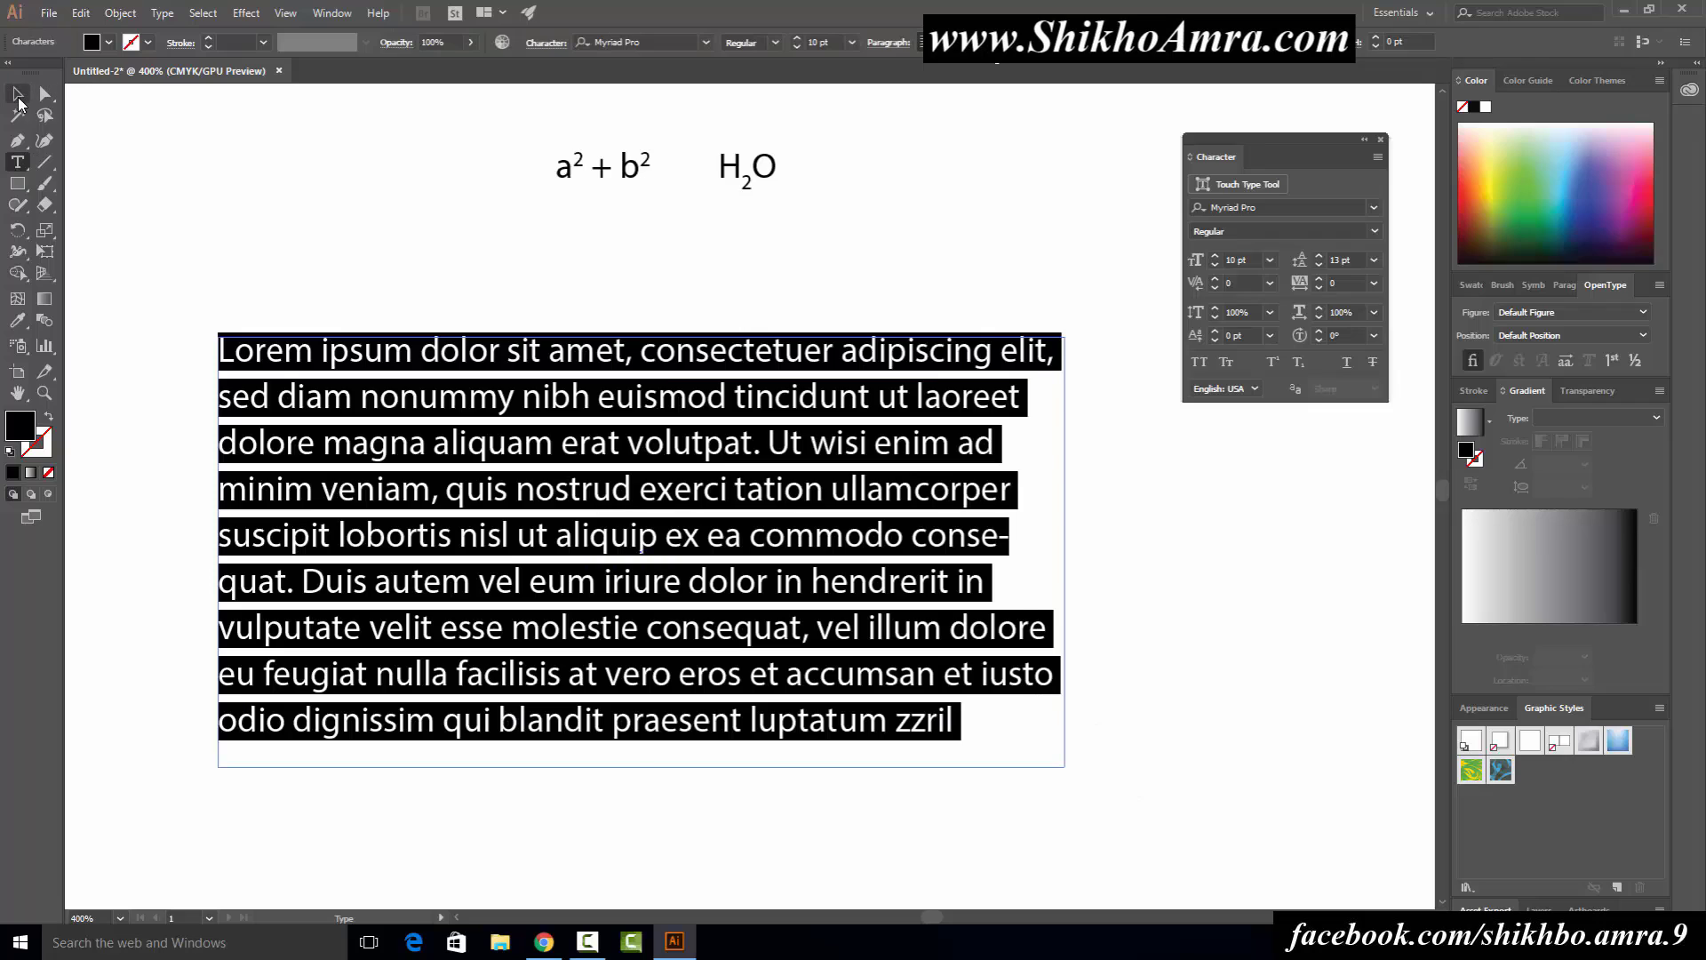
click(18, 97)
click(240, 266)
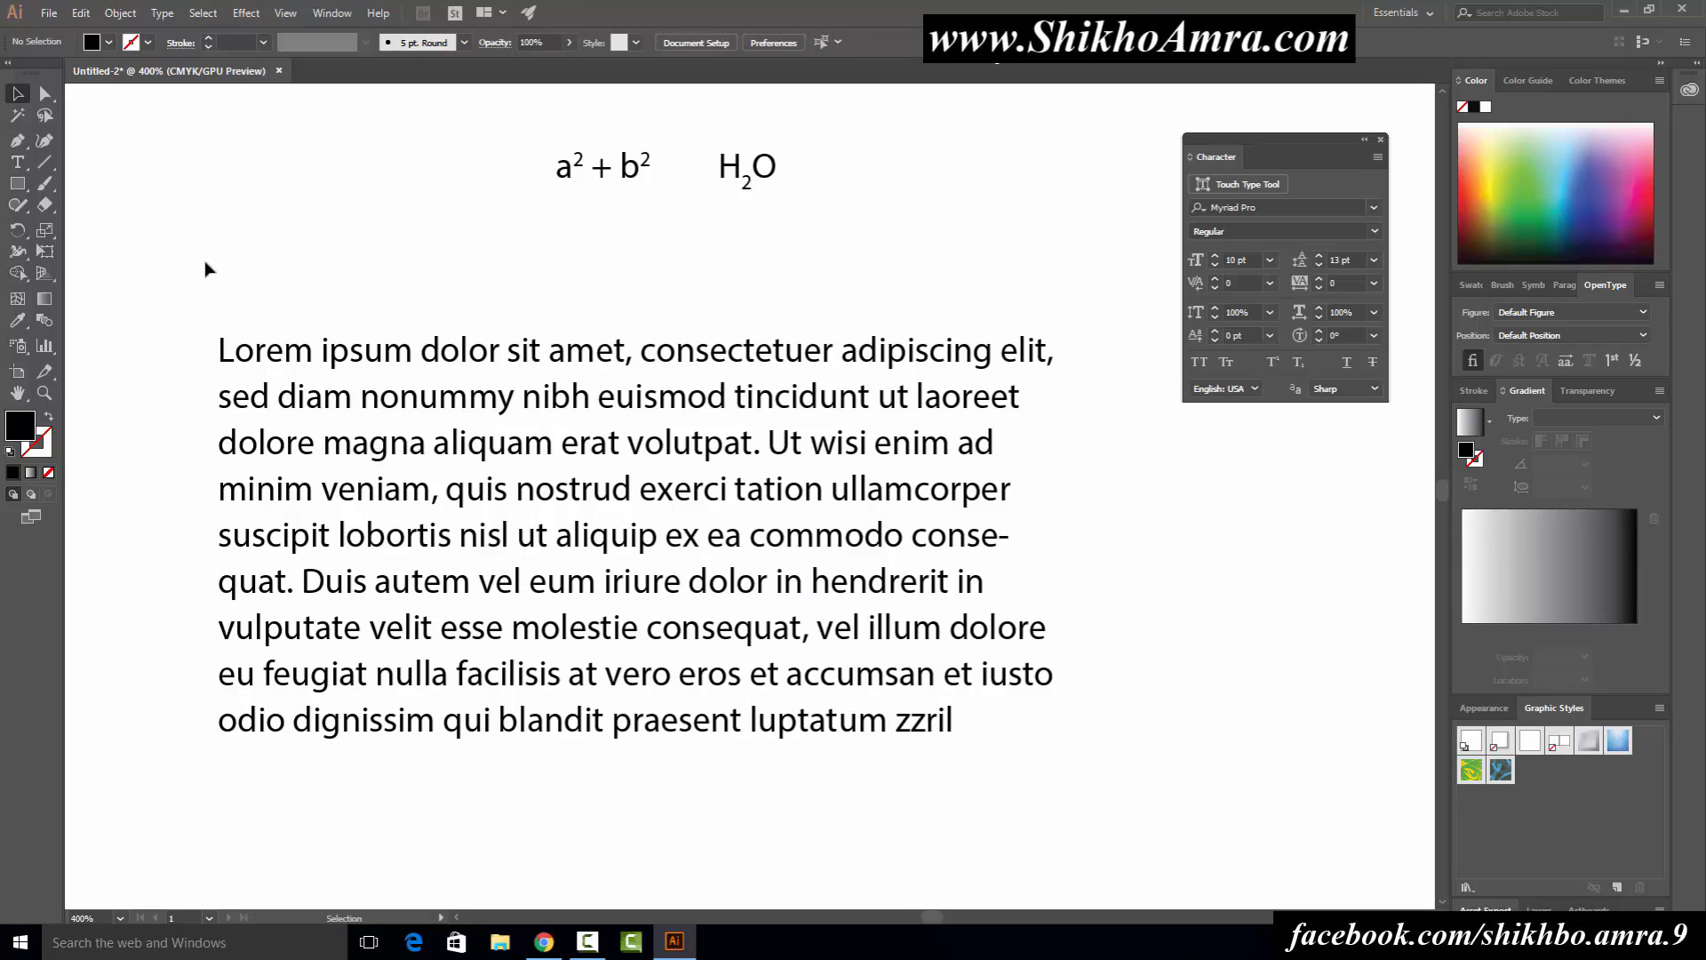
drag(211, 268, 335, 488)
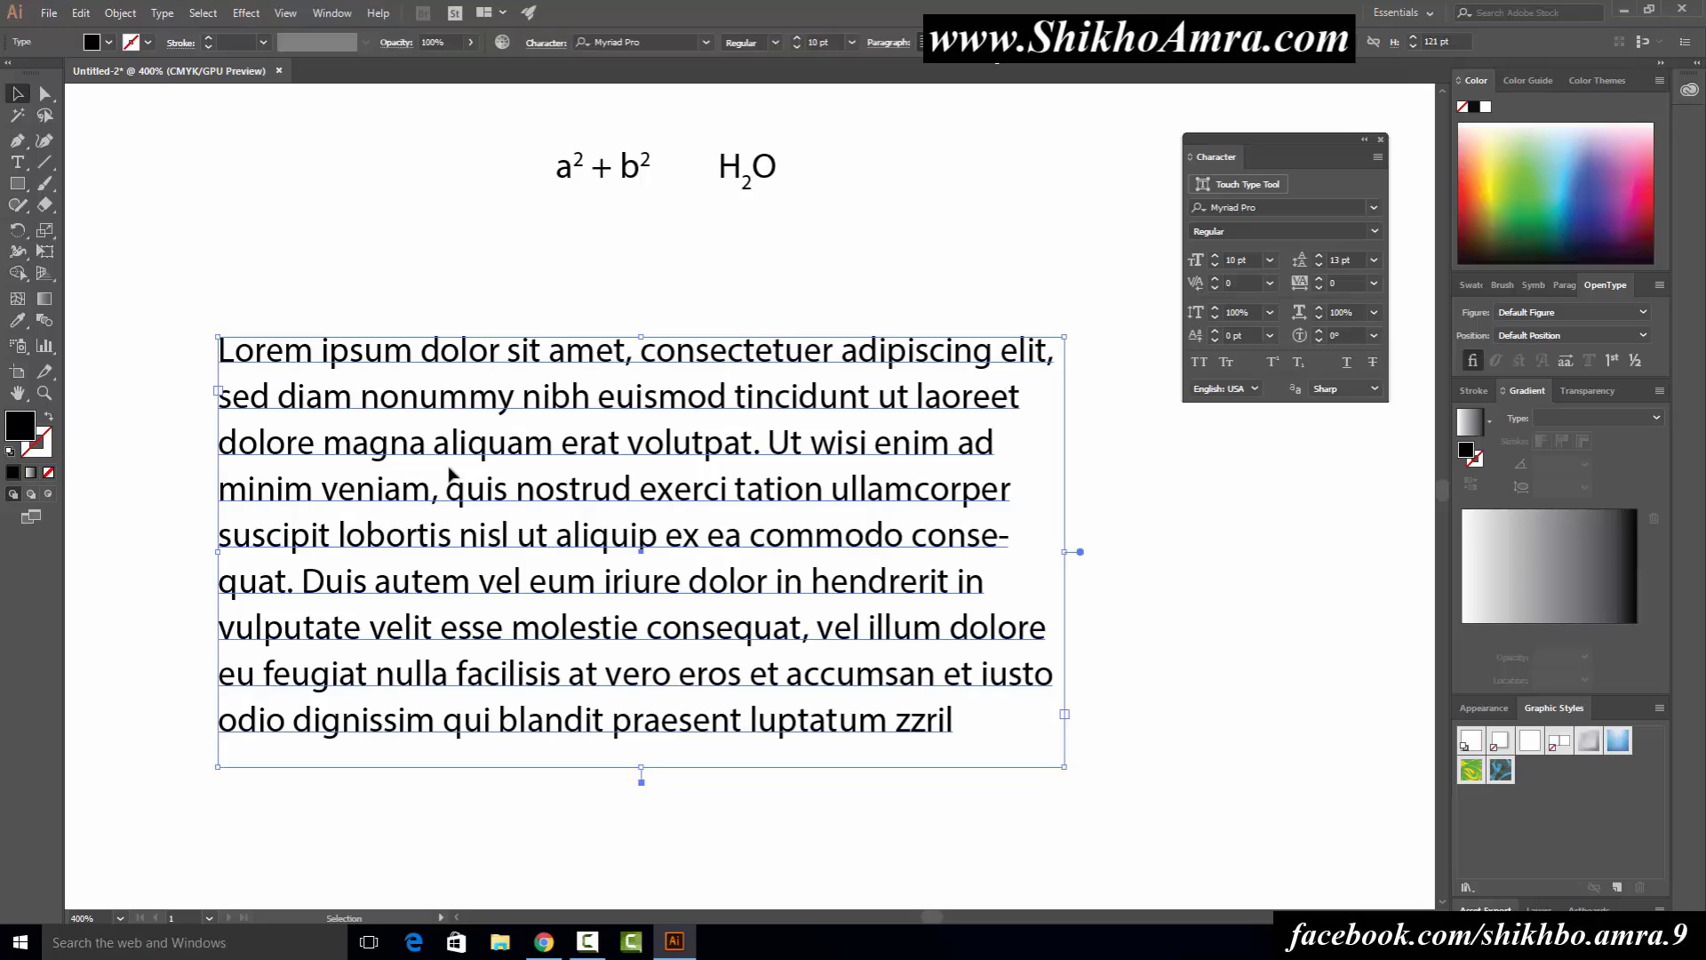
click(1348, 362)
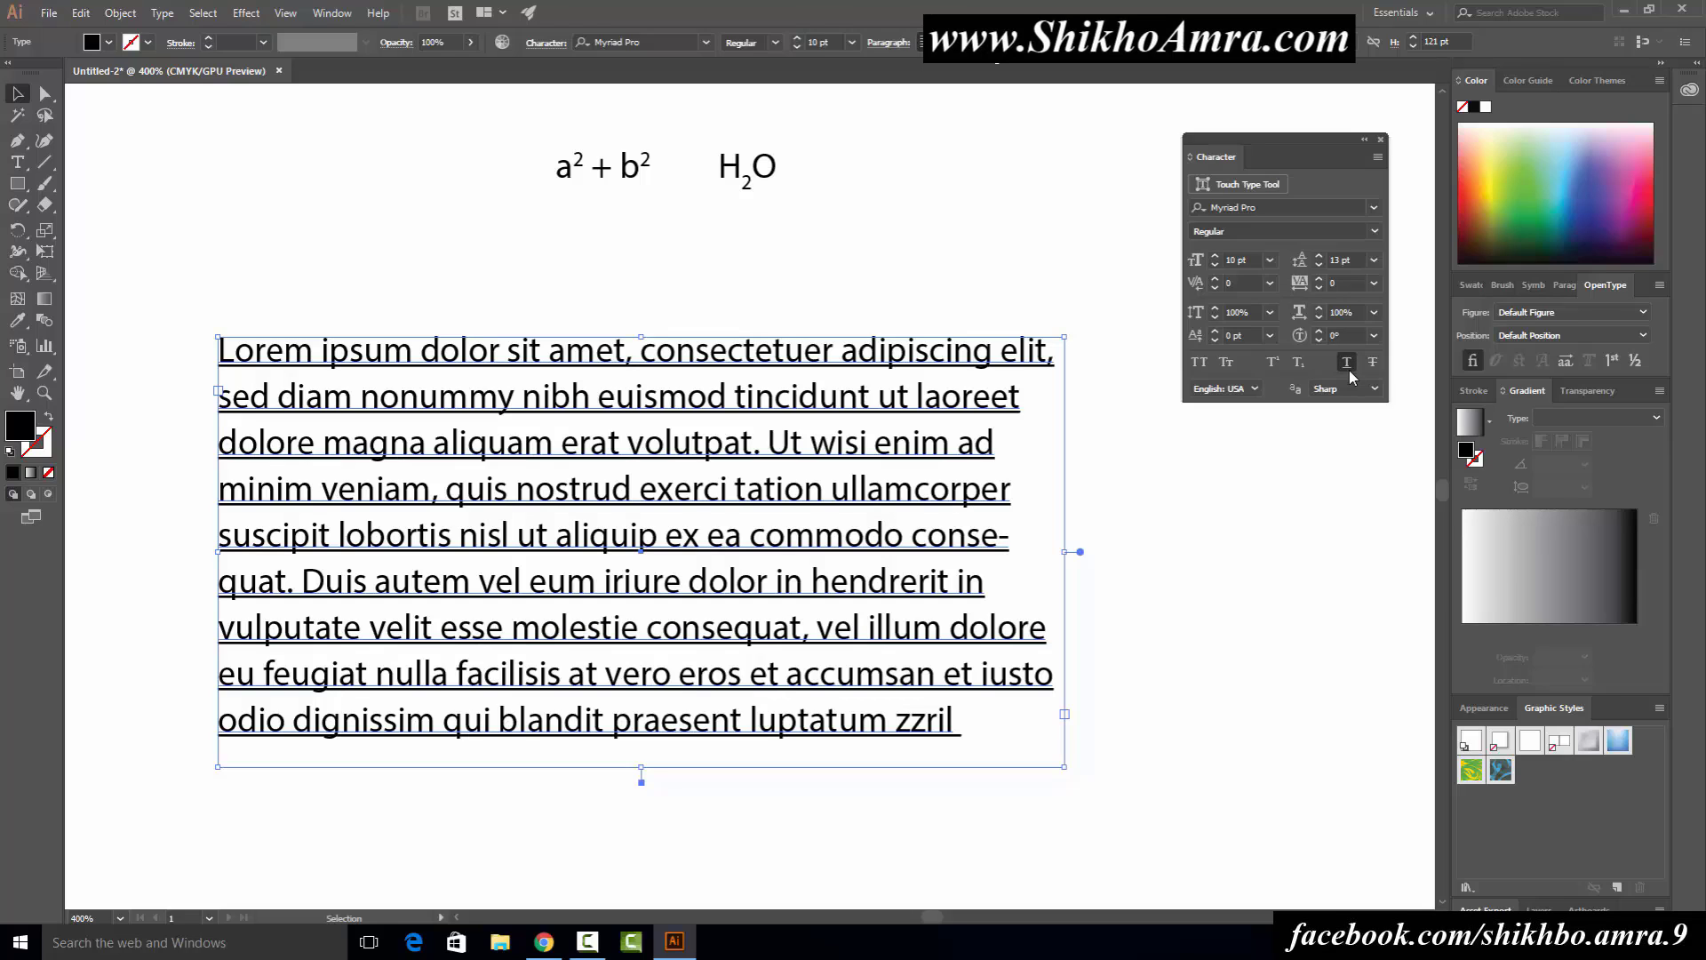
click(1291, 520)
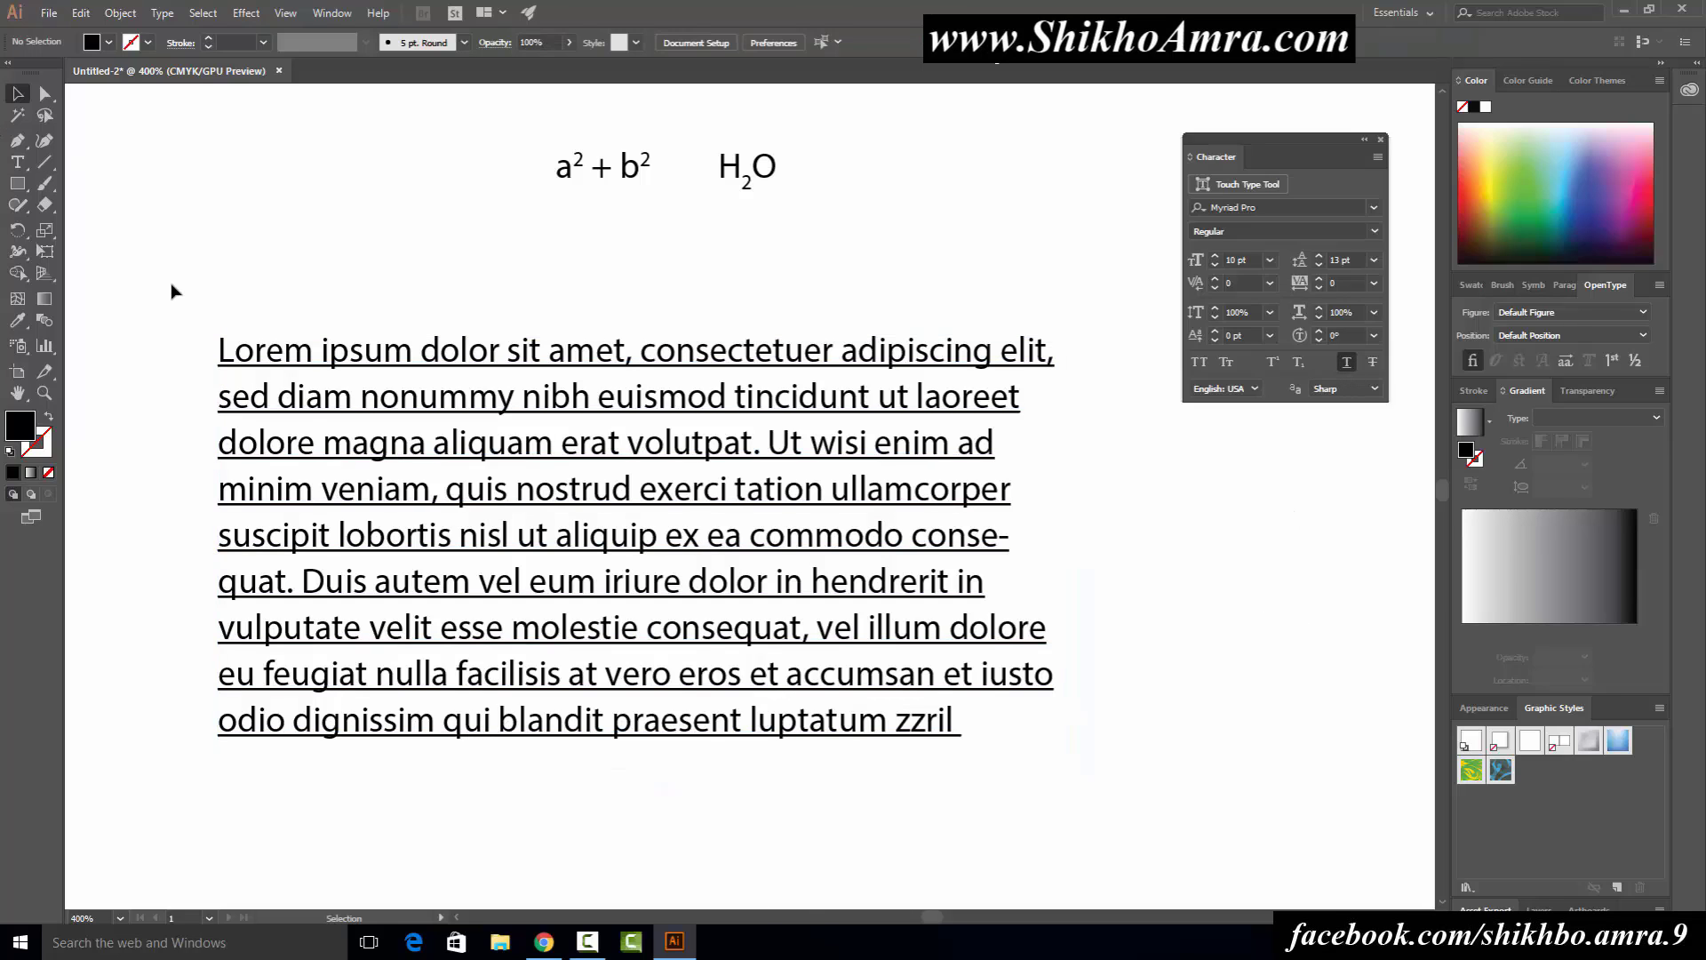
drag(173, 286, 1066, 754)
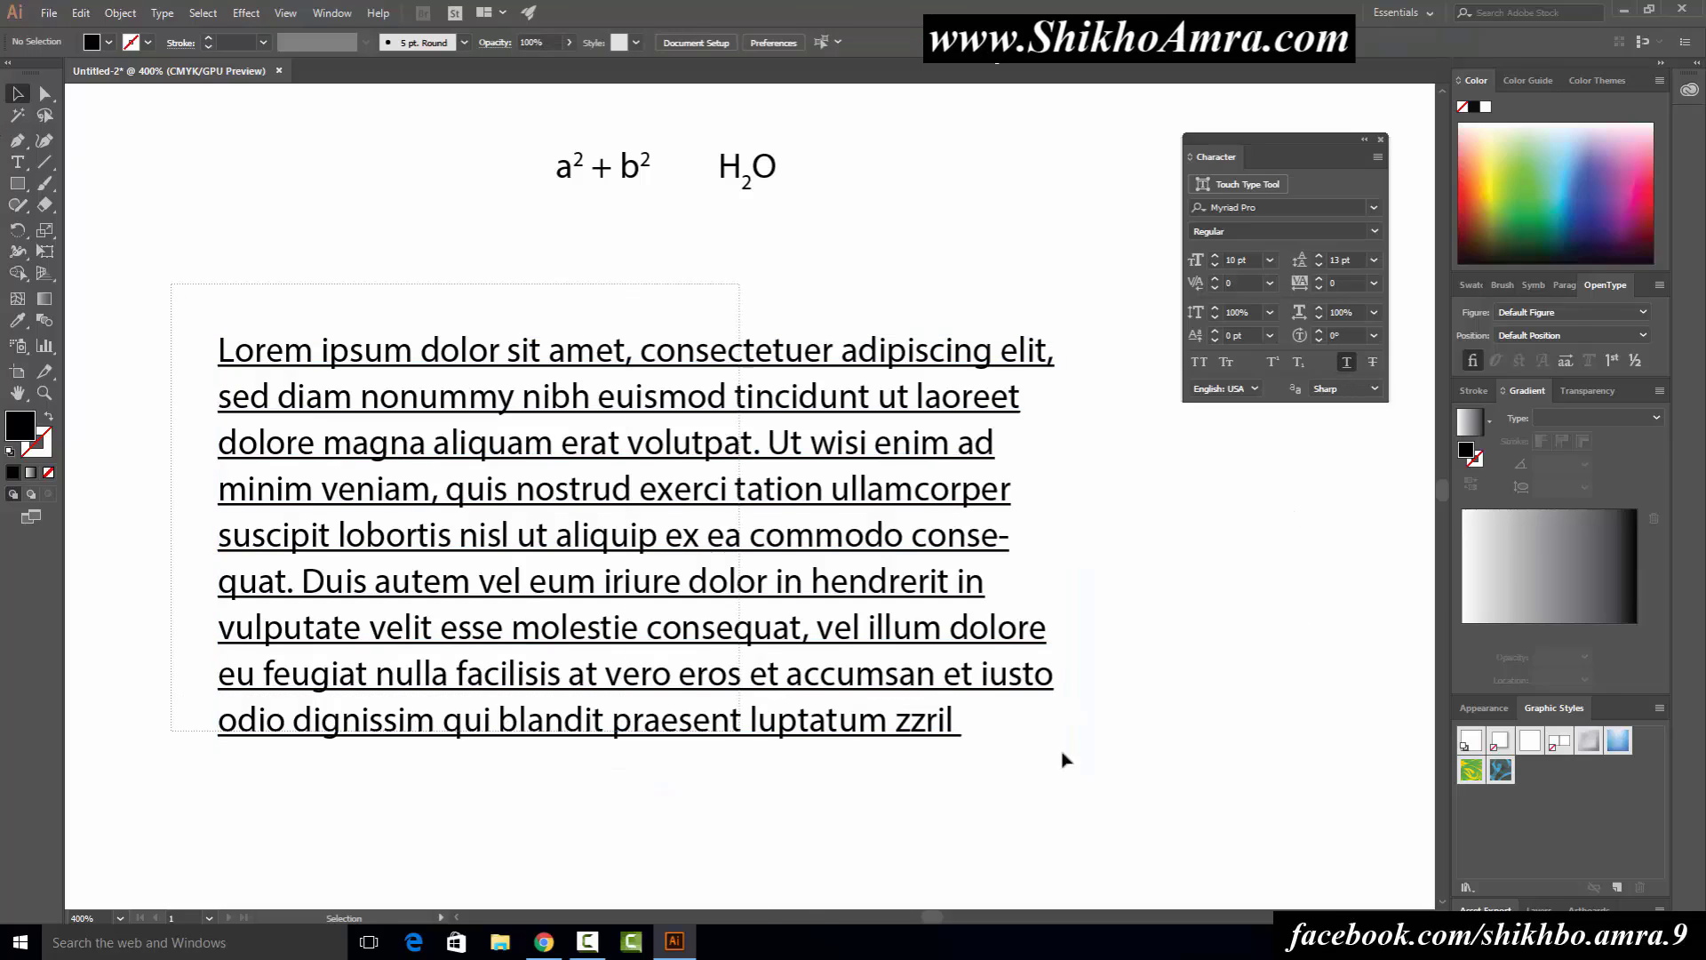
click(17, 163)
drag(391, 441, 760, 442)
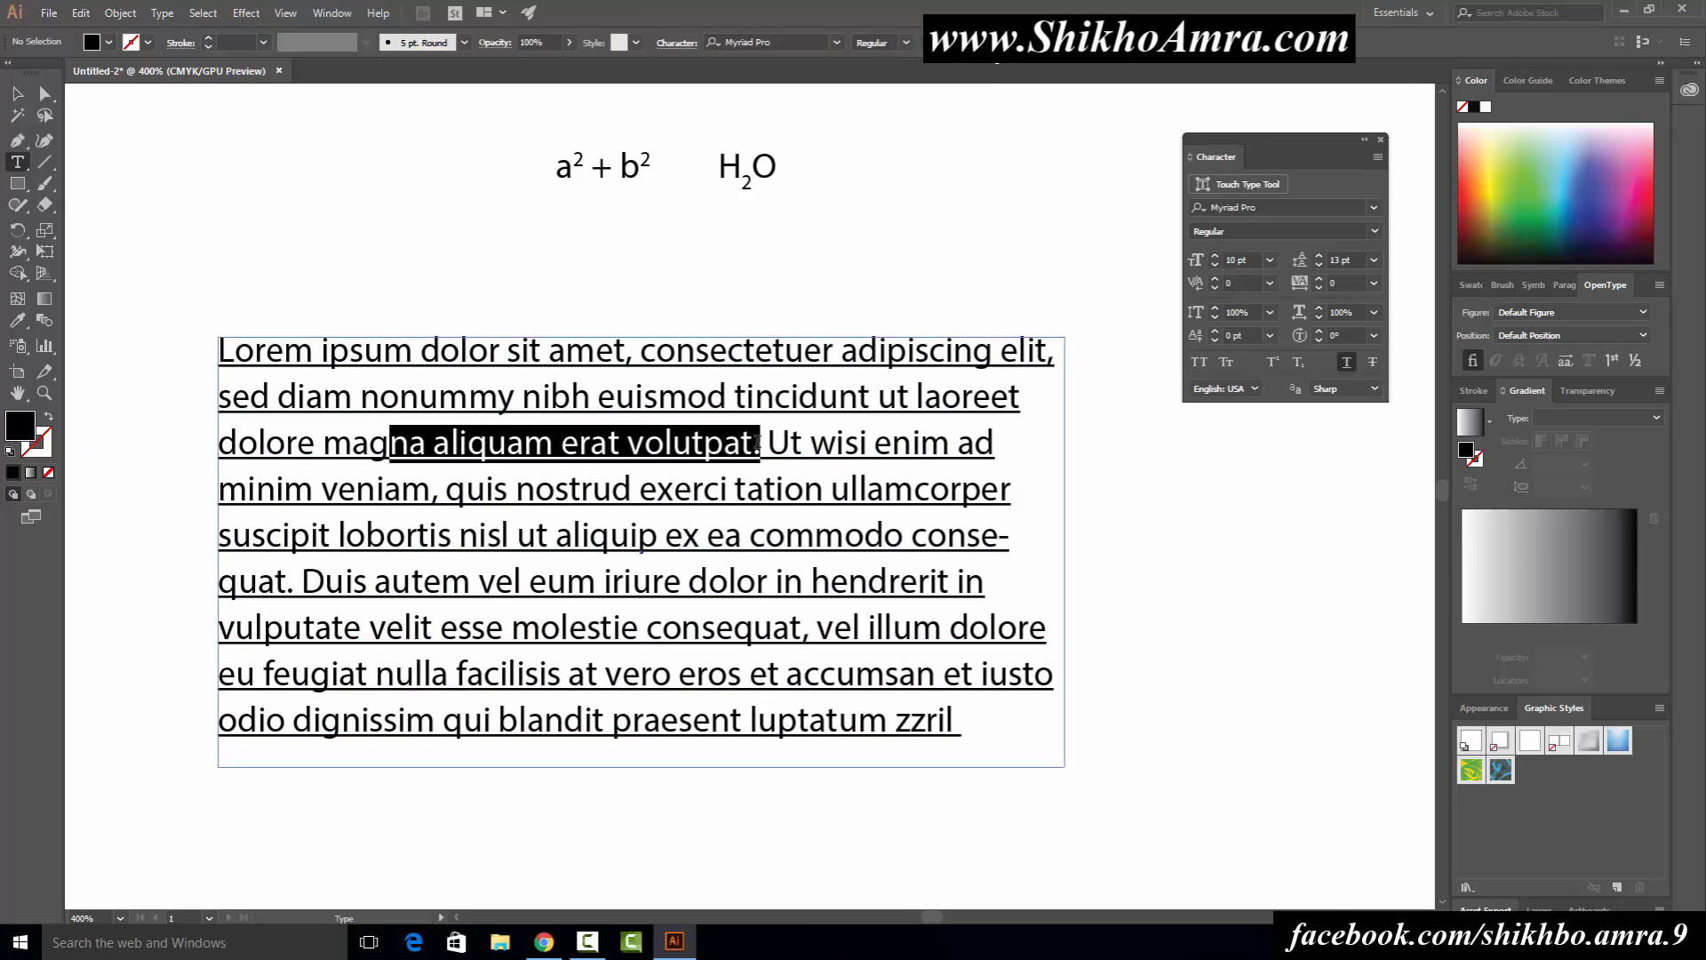
click(1346, 363)
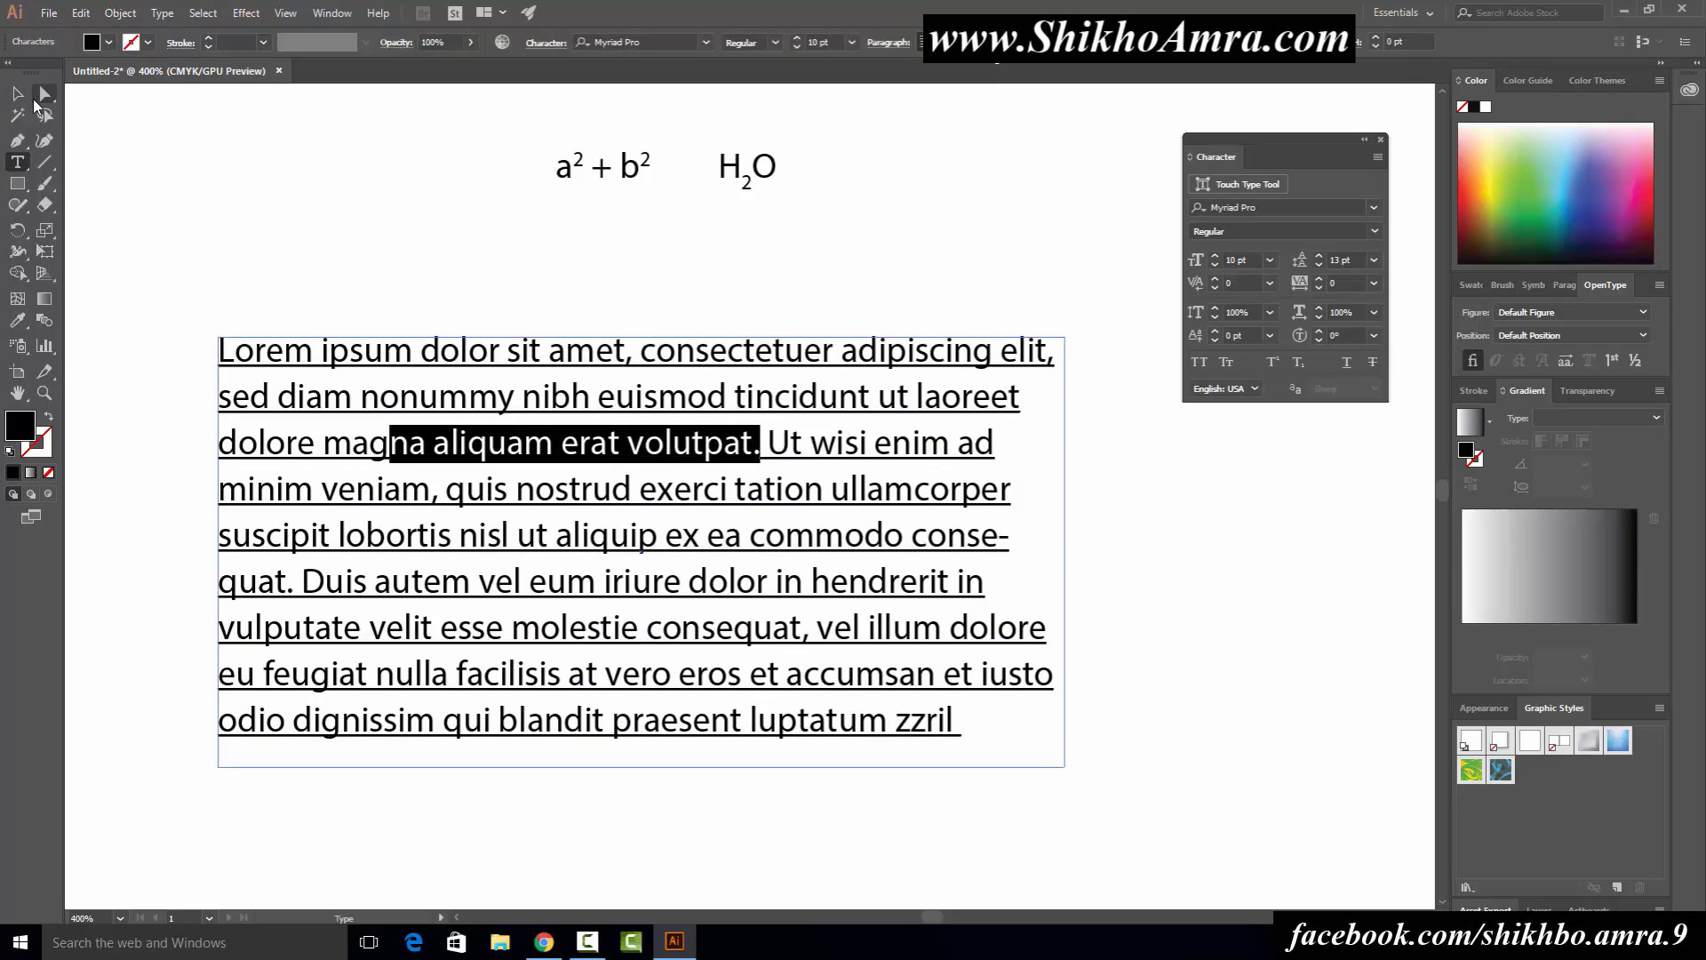
click(18, 94)
click(1155, 569)
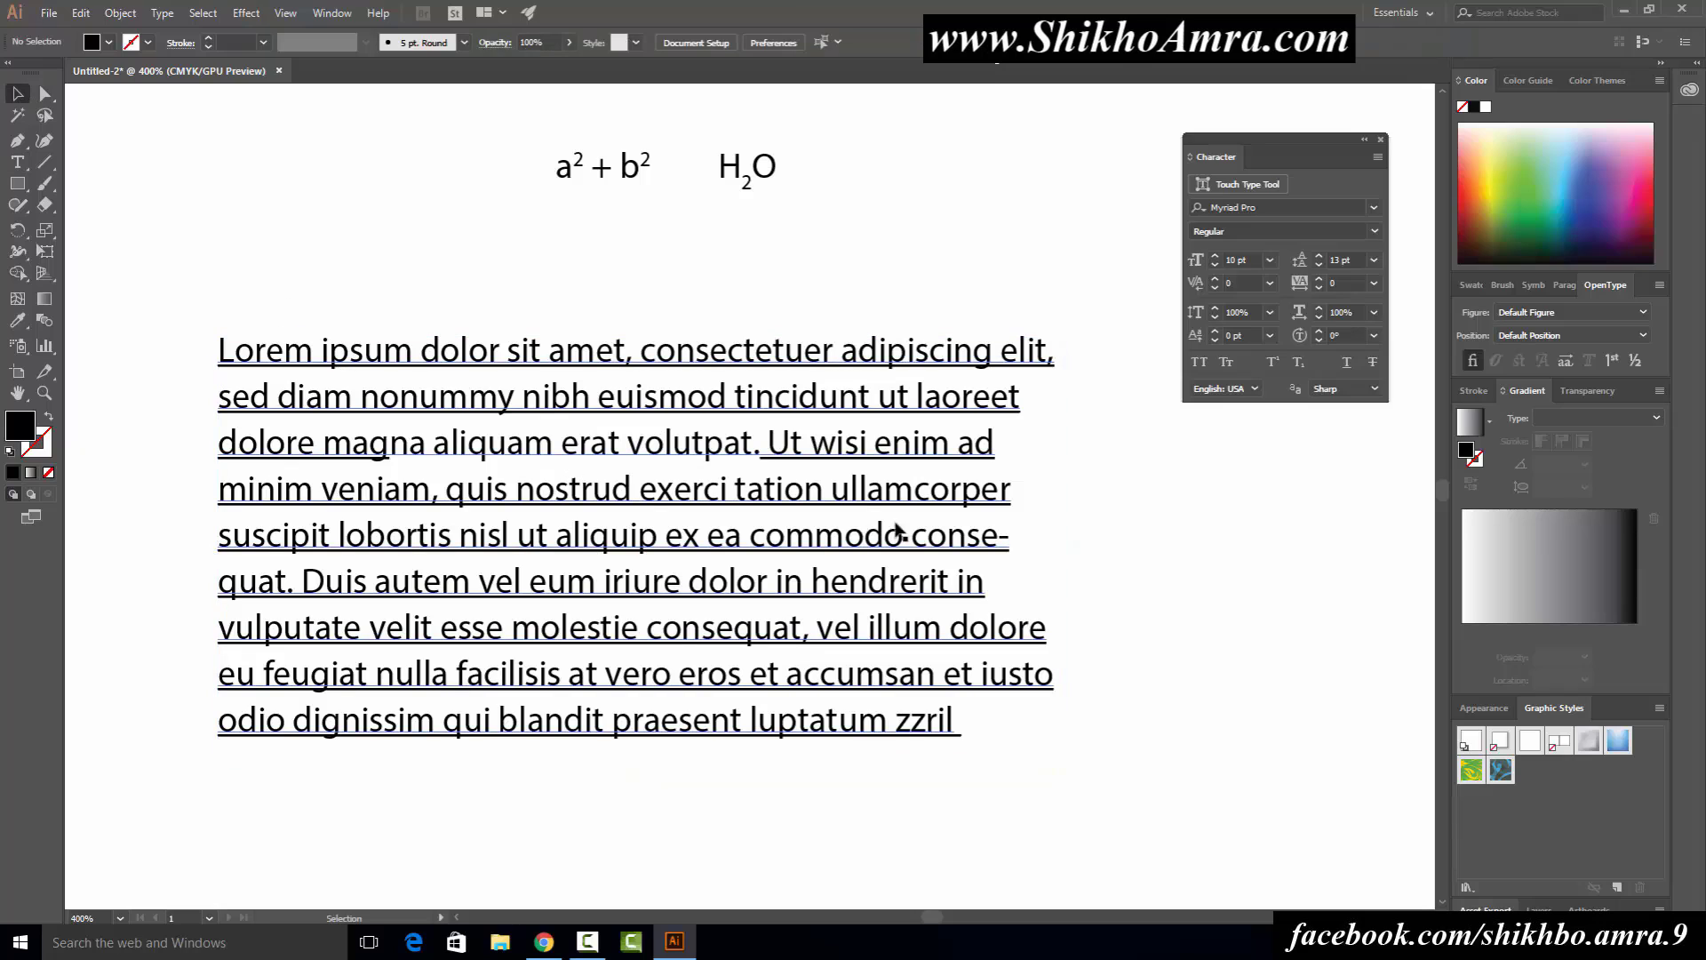
click(593, 435)
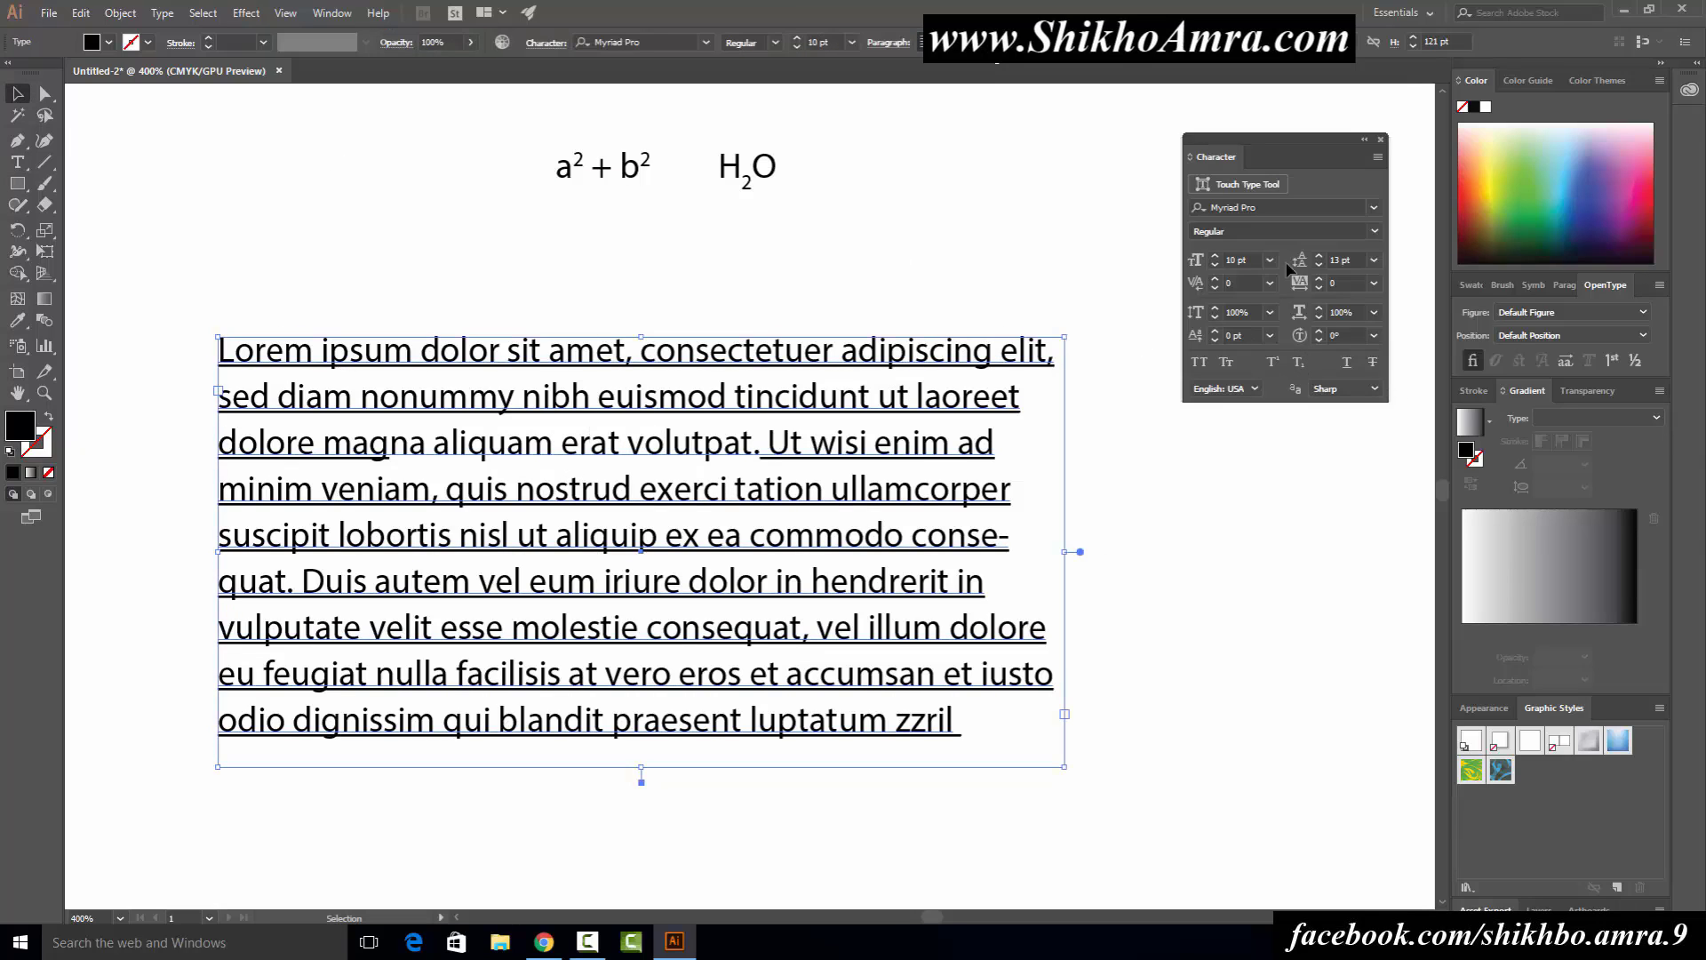
click(1348, 362)
click(1228, 583)
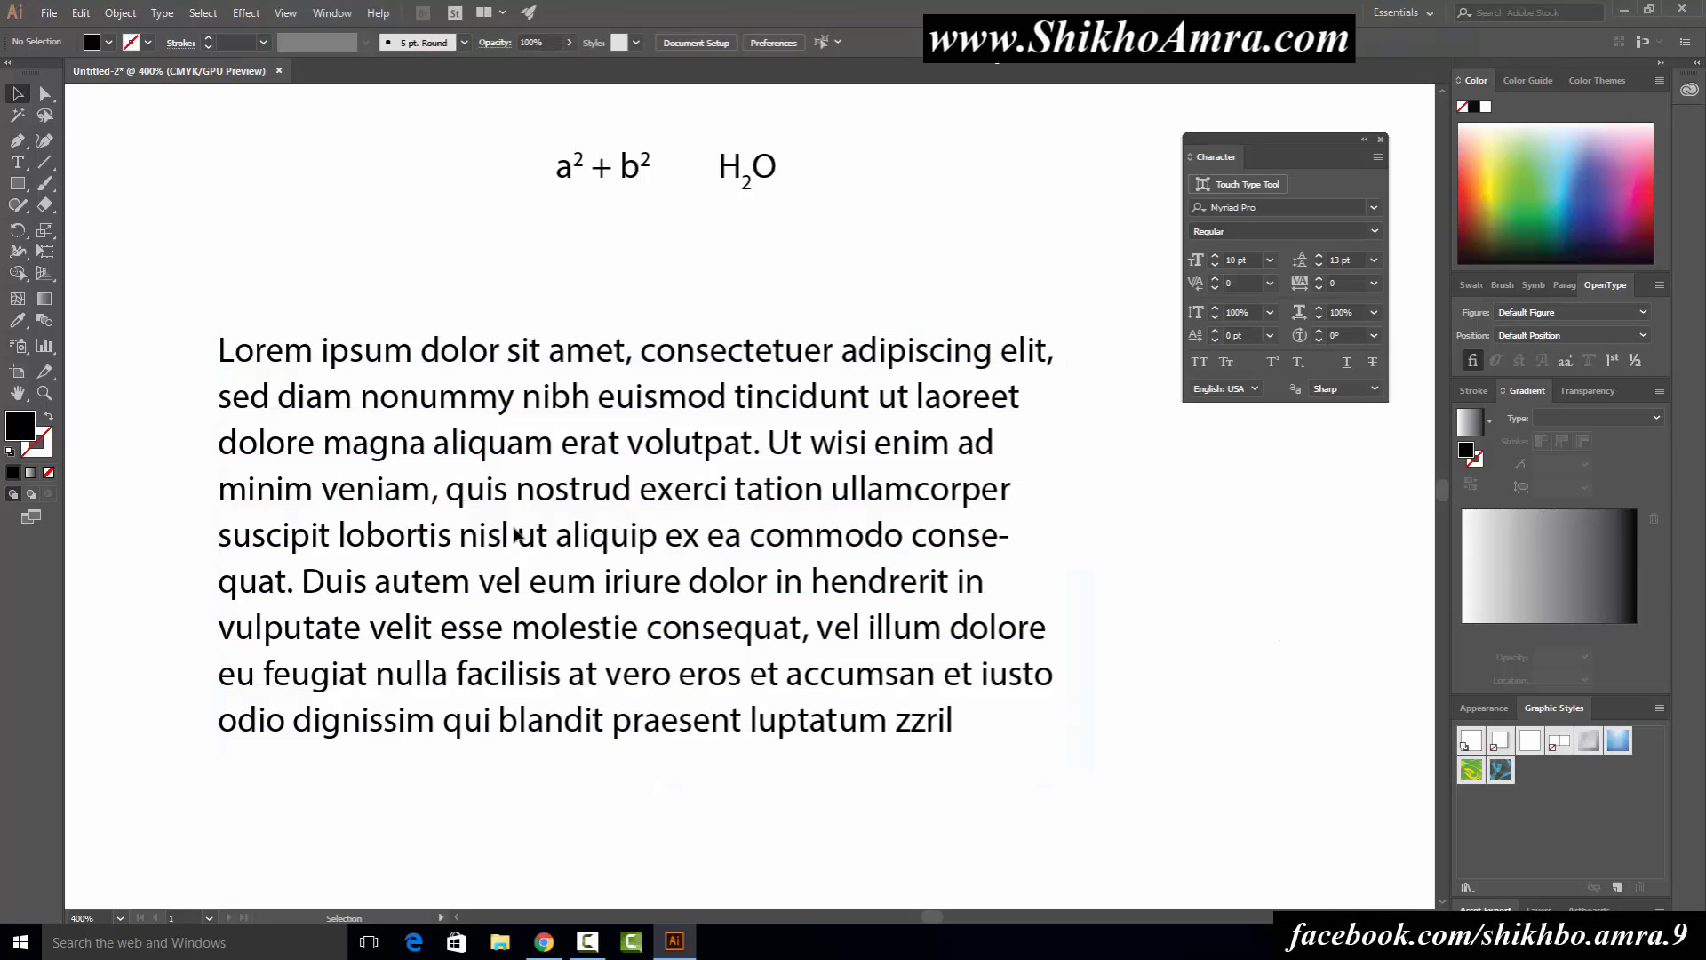
click(517, 534)
click(1265, 518)
click(704, 449)
key(Delete)
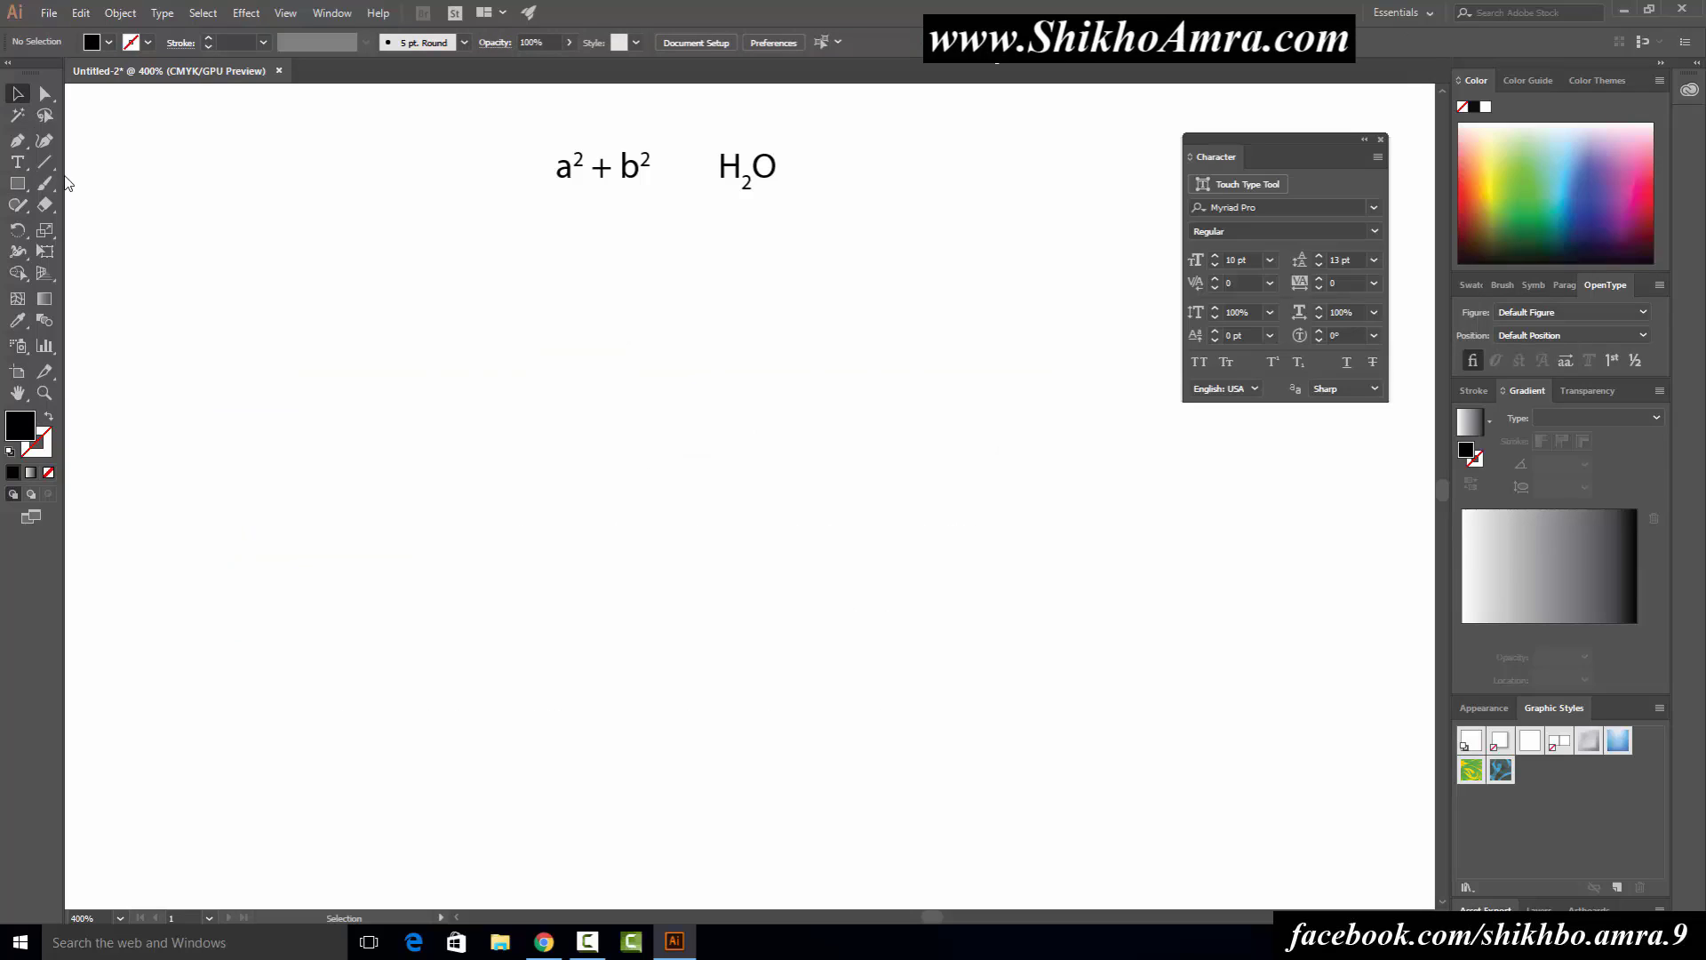
Step: Type '1000' below the formulas and apply Strikethrough to it
click(16, 162)
click(514, 421)
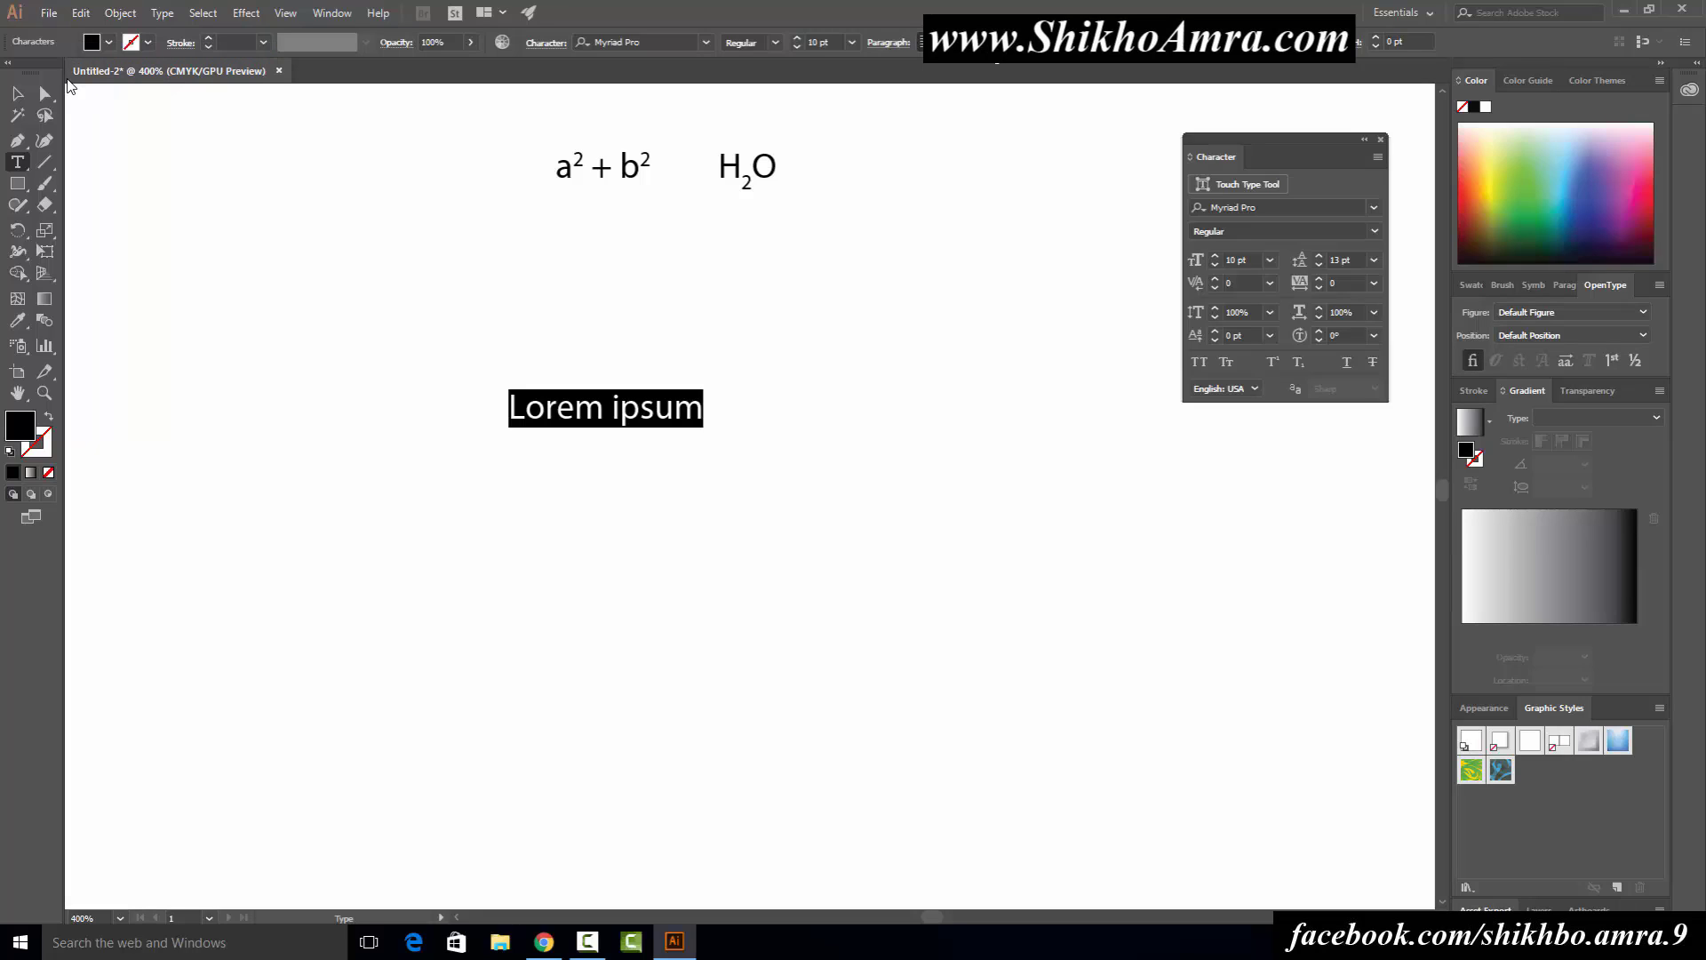
text(10)
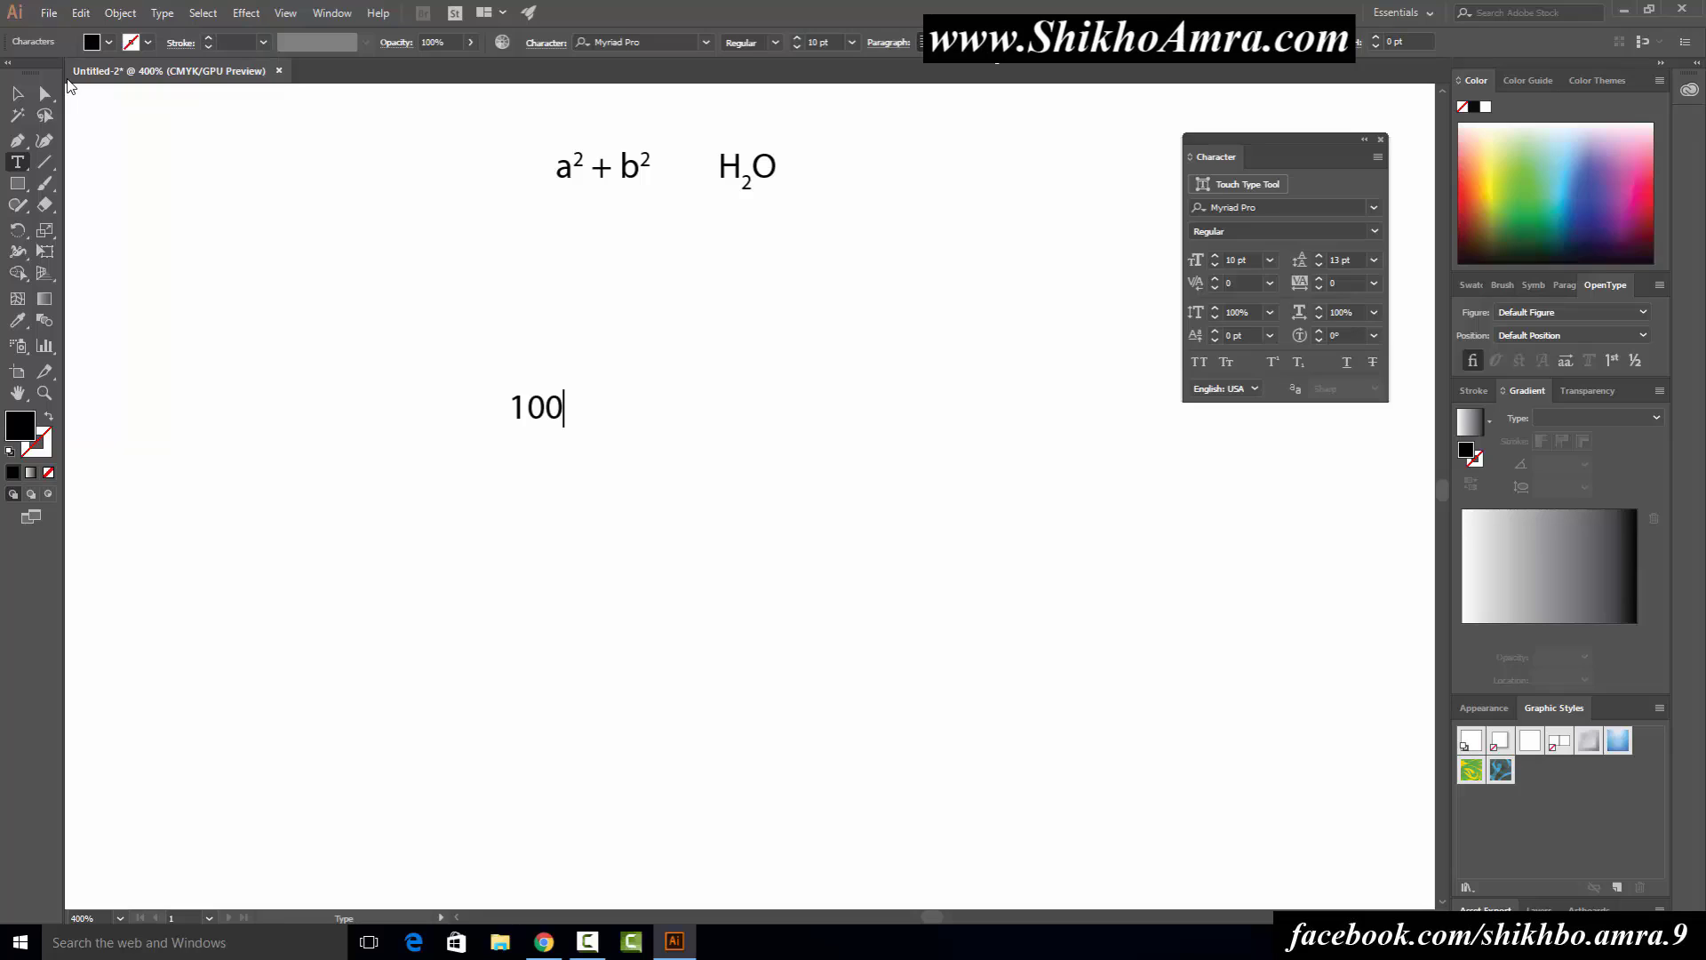
text(0)
key(Escape)
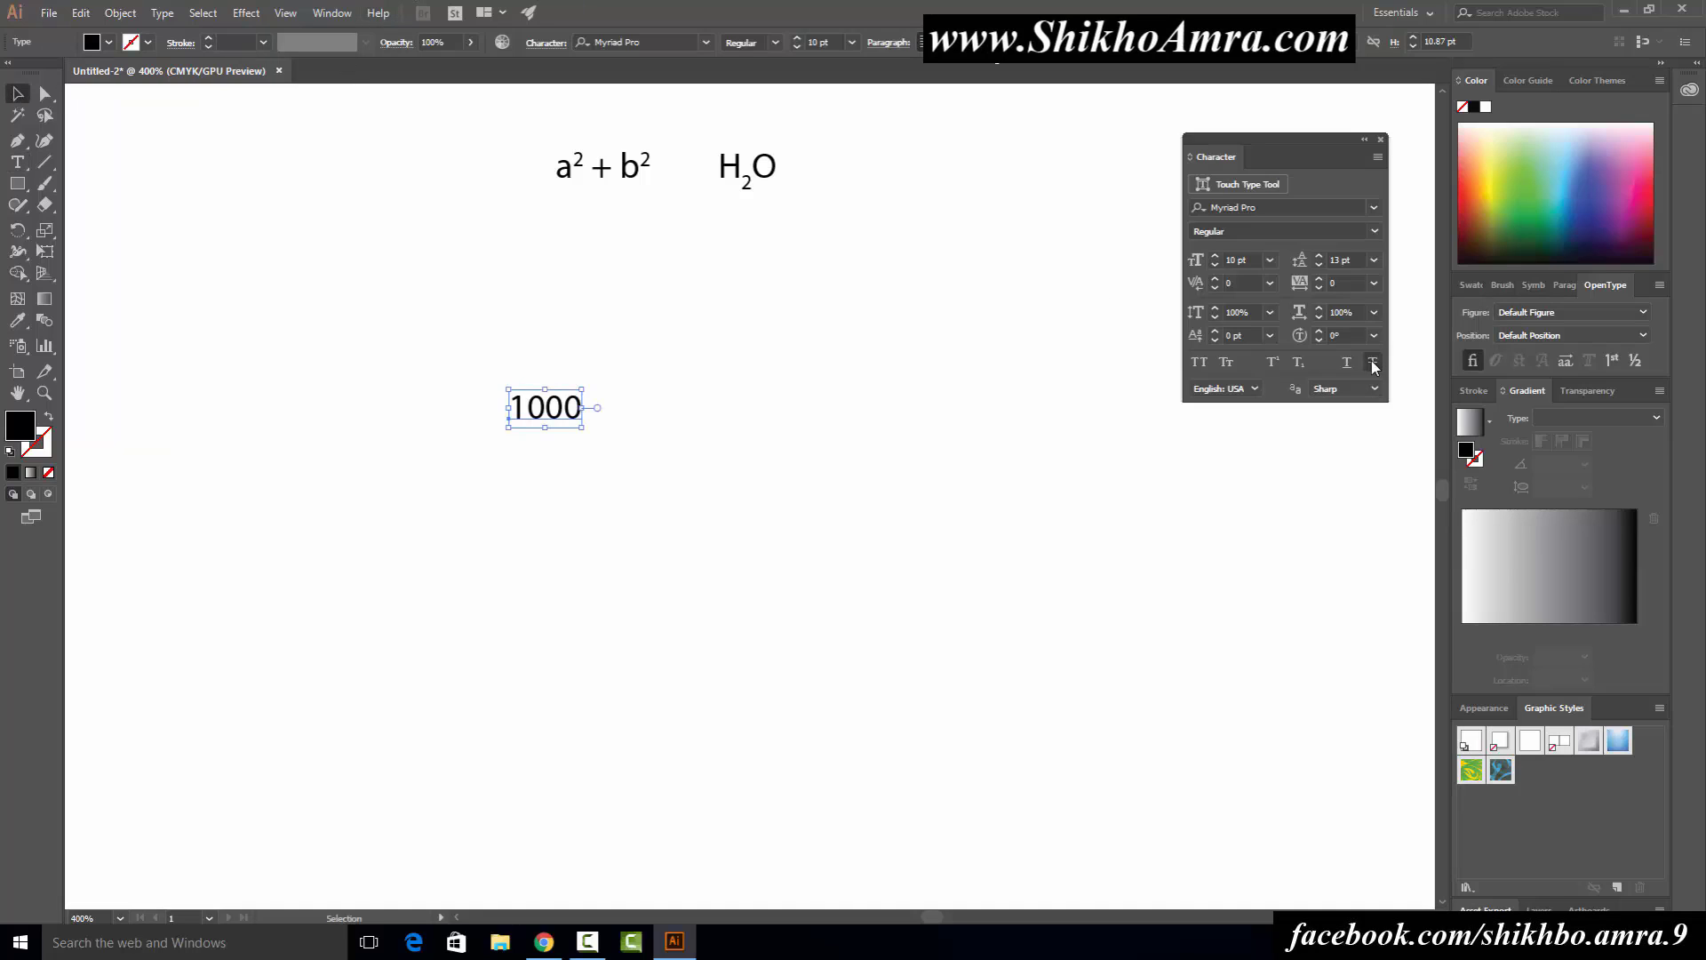
click(388, 381)
click(545, 407)
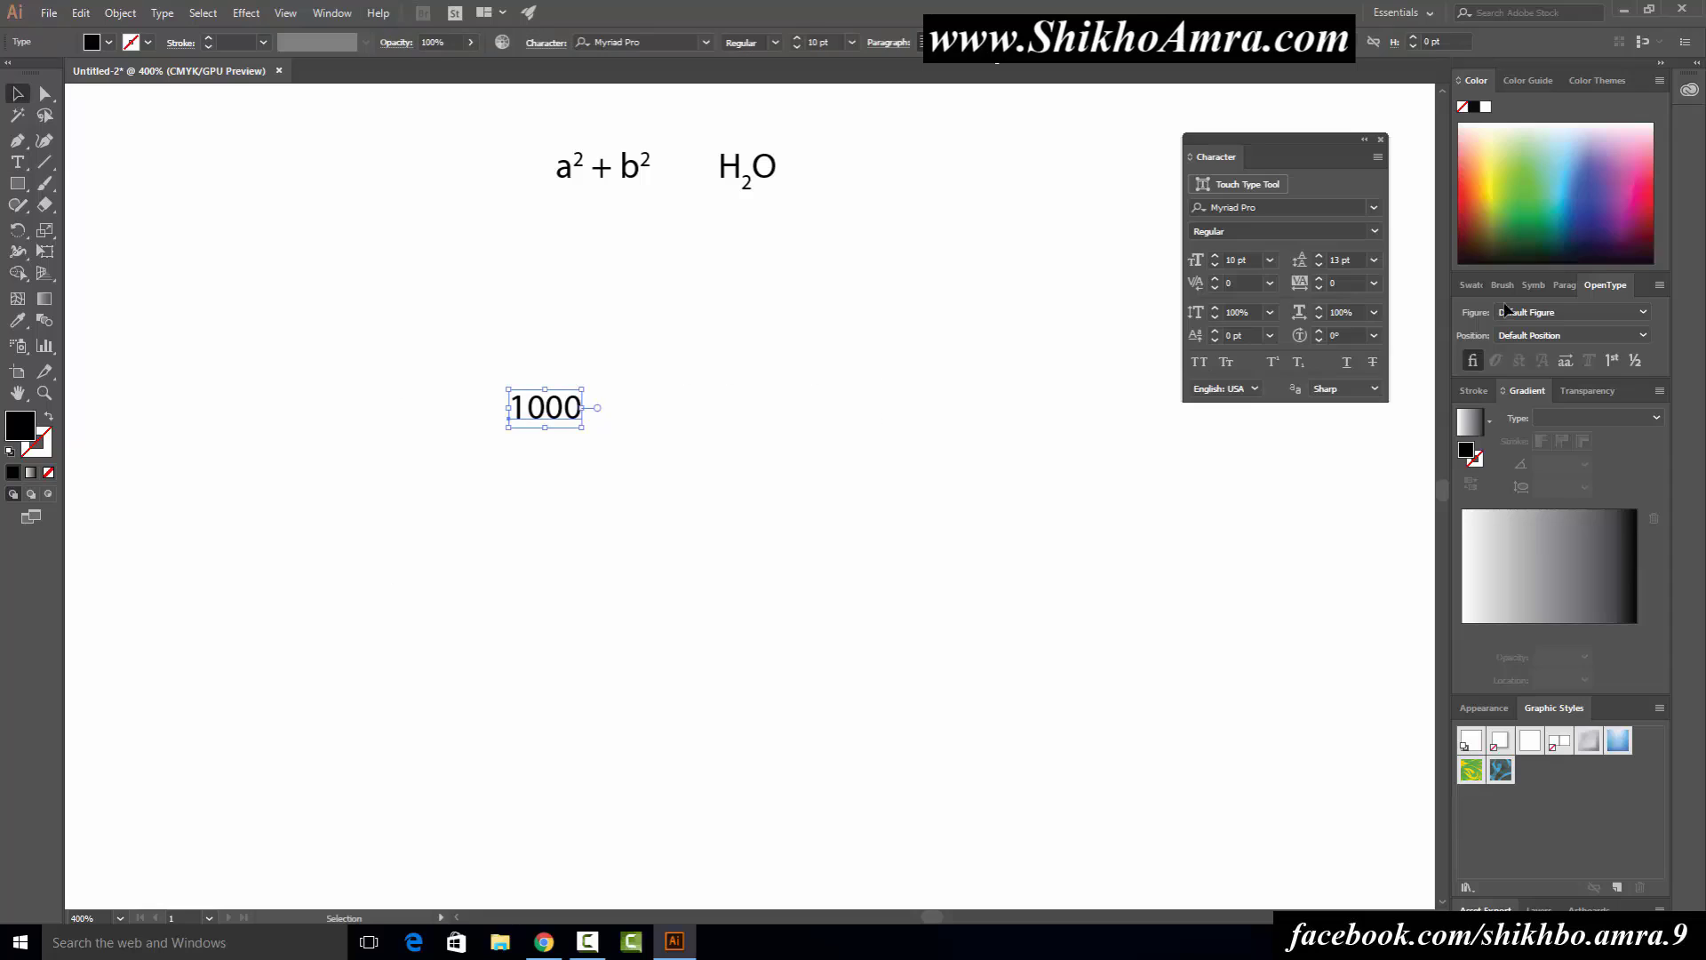
click(1372, 362)
click(680, 535)
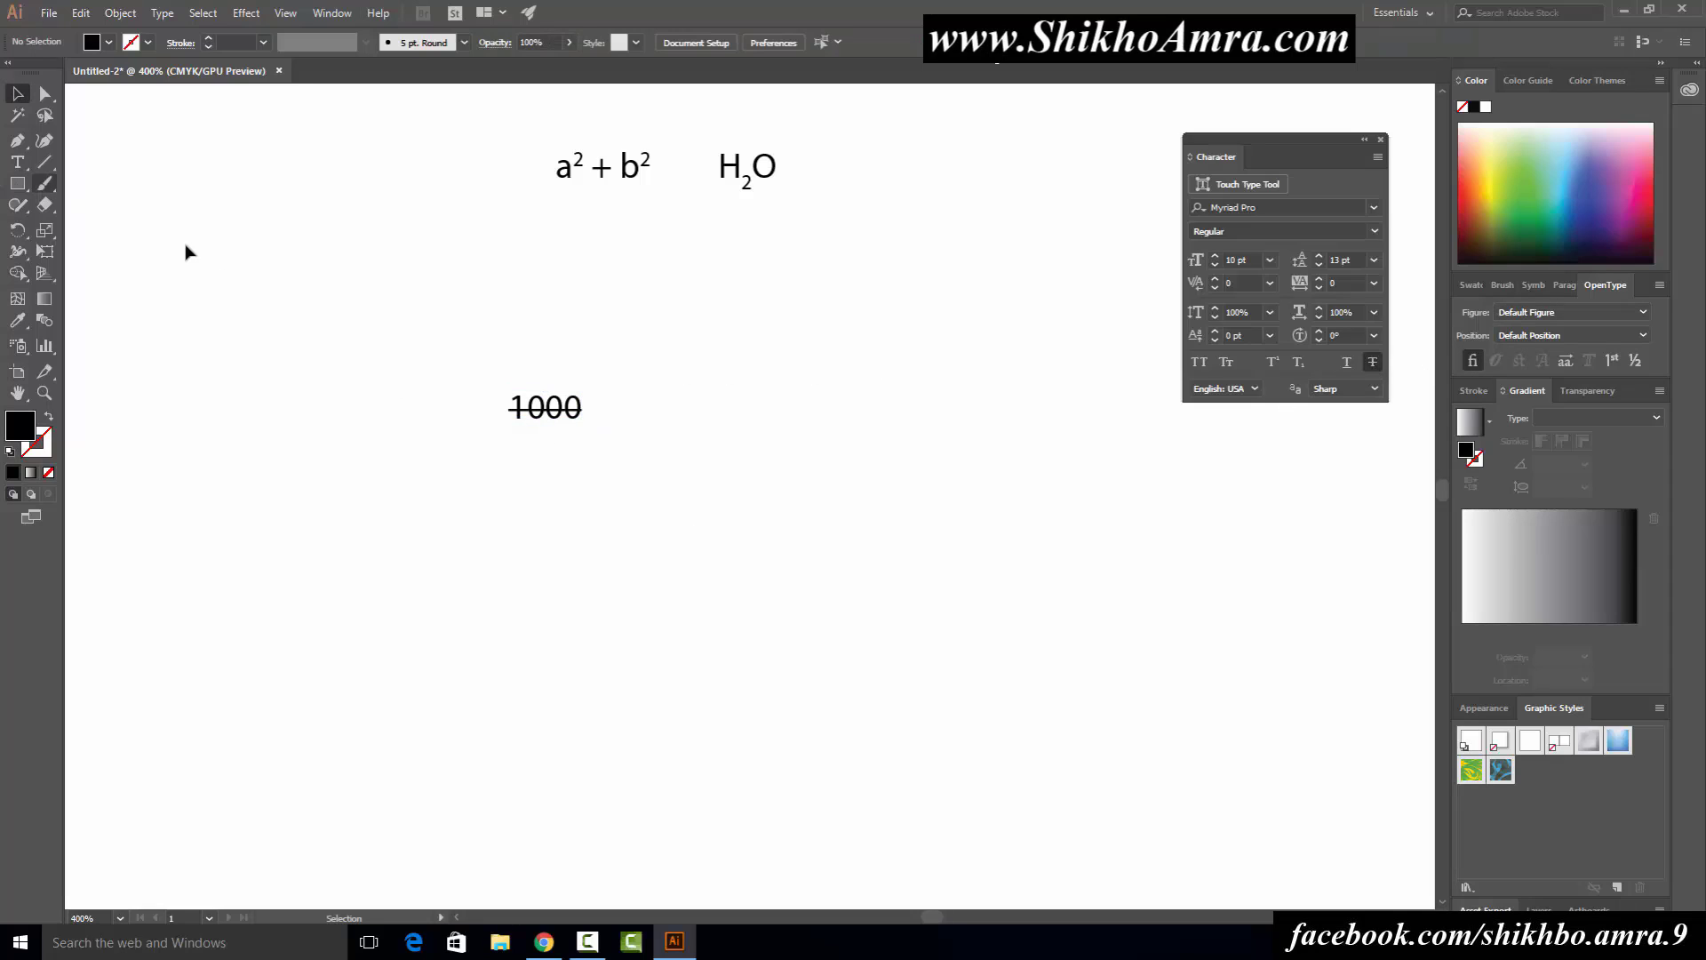
Step: Copy the 1000 just below, retype it as '500' and remove its strikethrough
drag(544, 412, 601, 450)
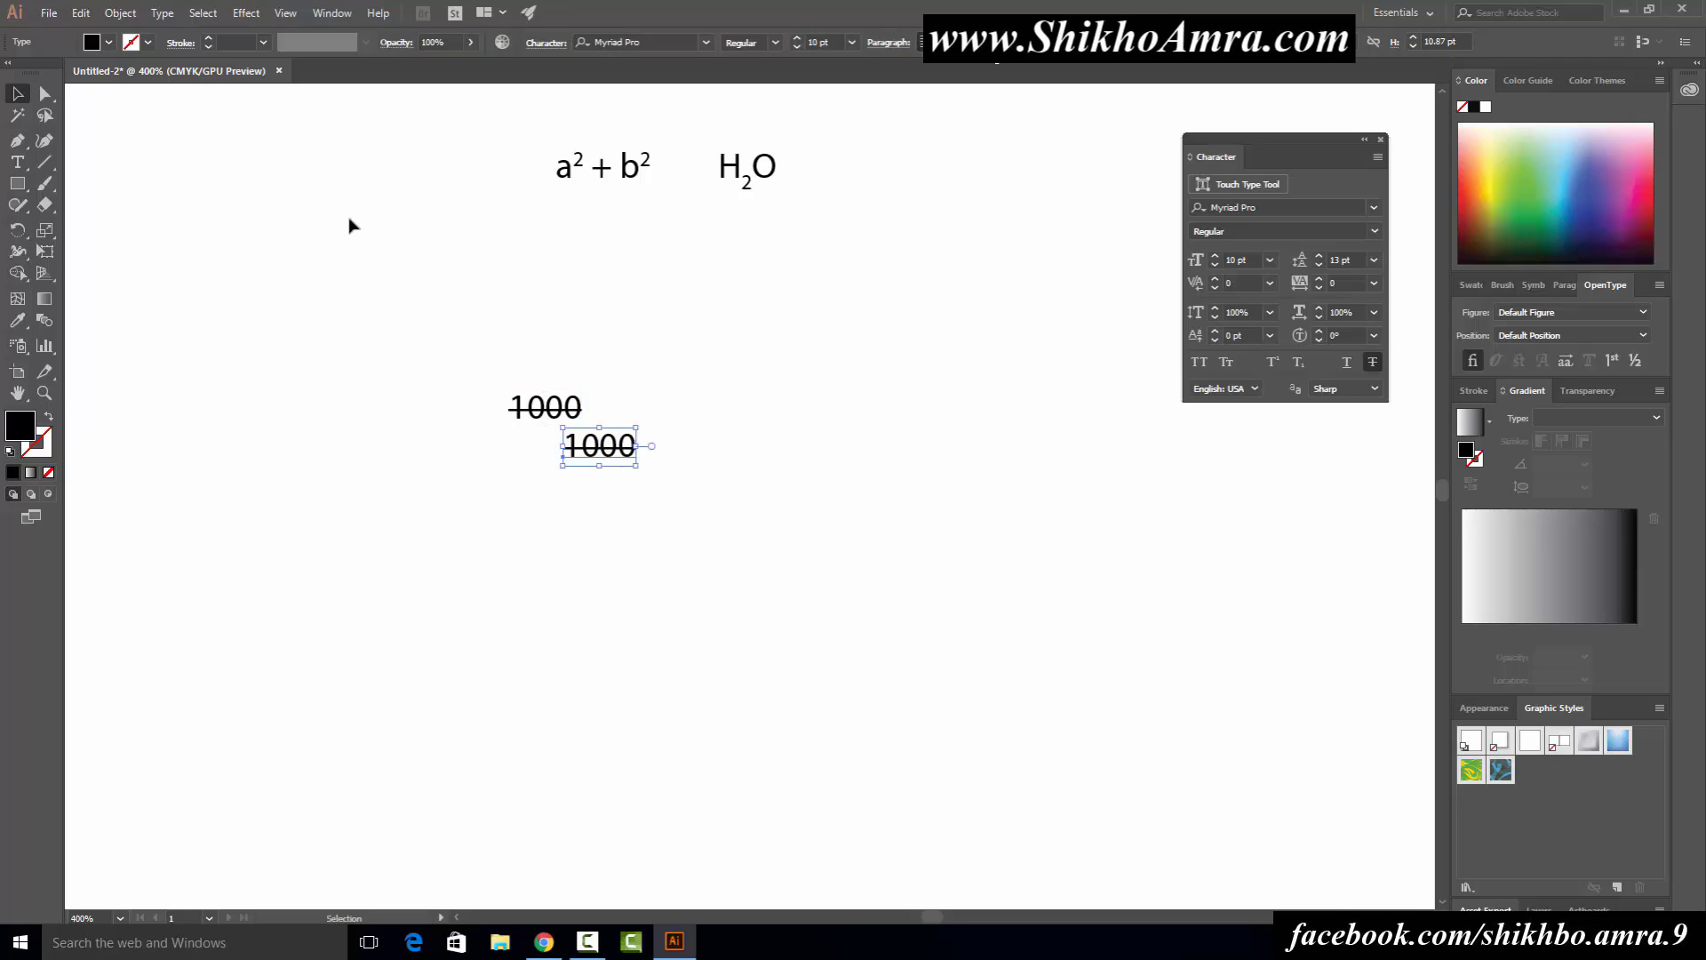
key(t)
click(596, 450)
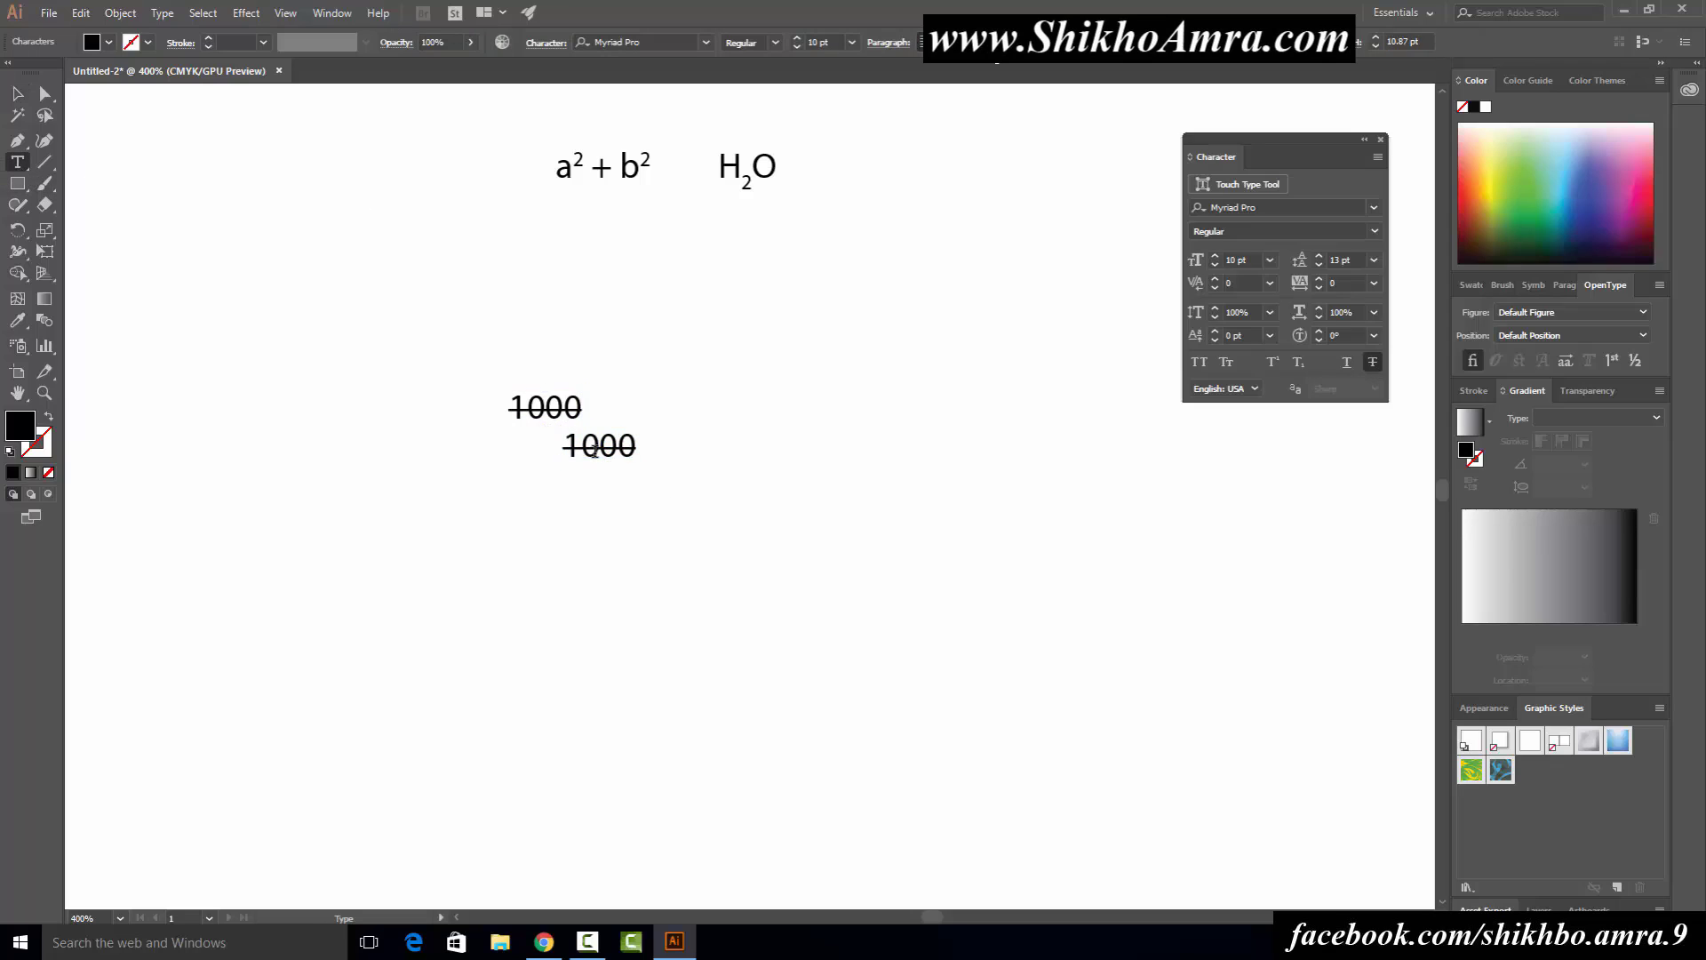
double_click(596, 451)
text(500)
key(Escape)
click(1372, 361)
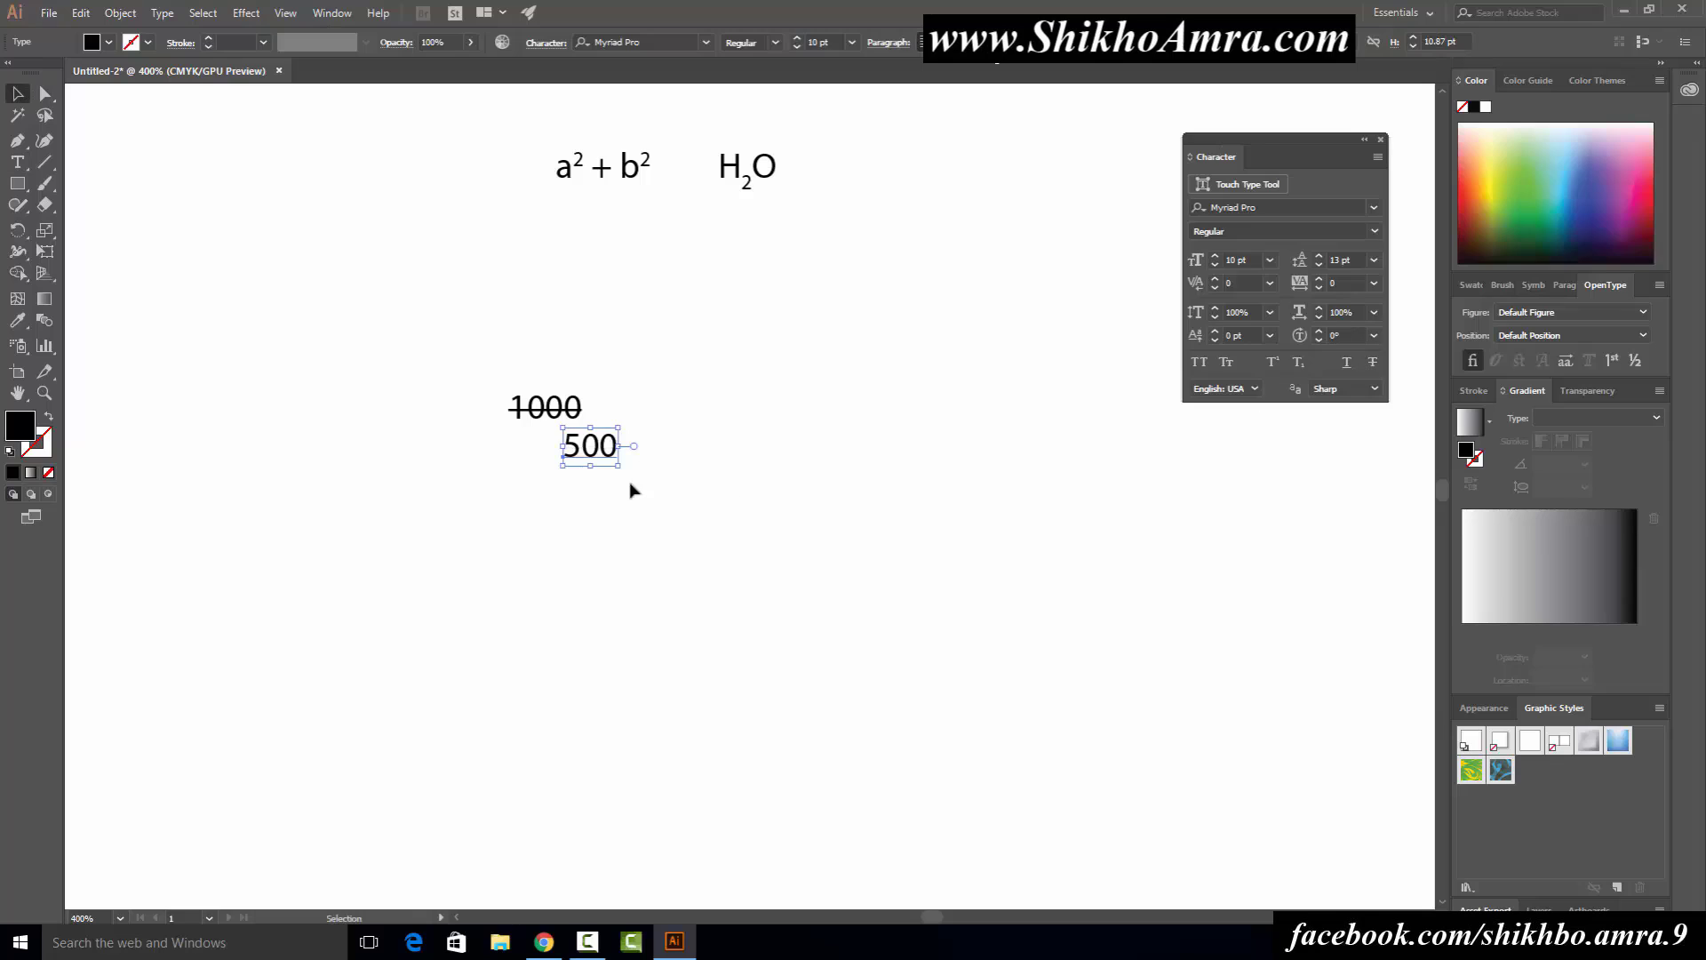
Step: Select 1000 and 500 together and move them up beneath a² + b² and H₂O
drag(604, 458, 614, 454)
click(466, 347)
drag(466, 352, 782, 519)
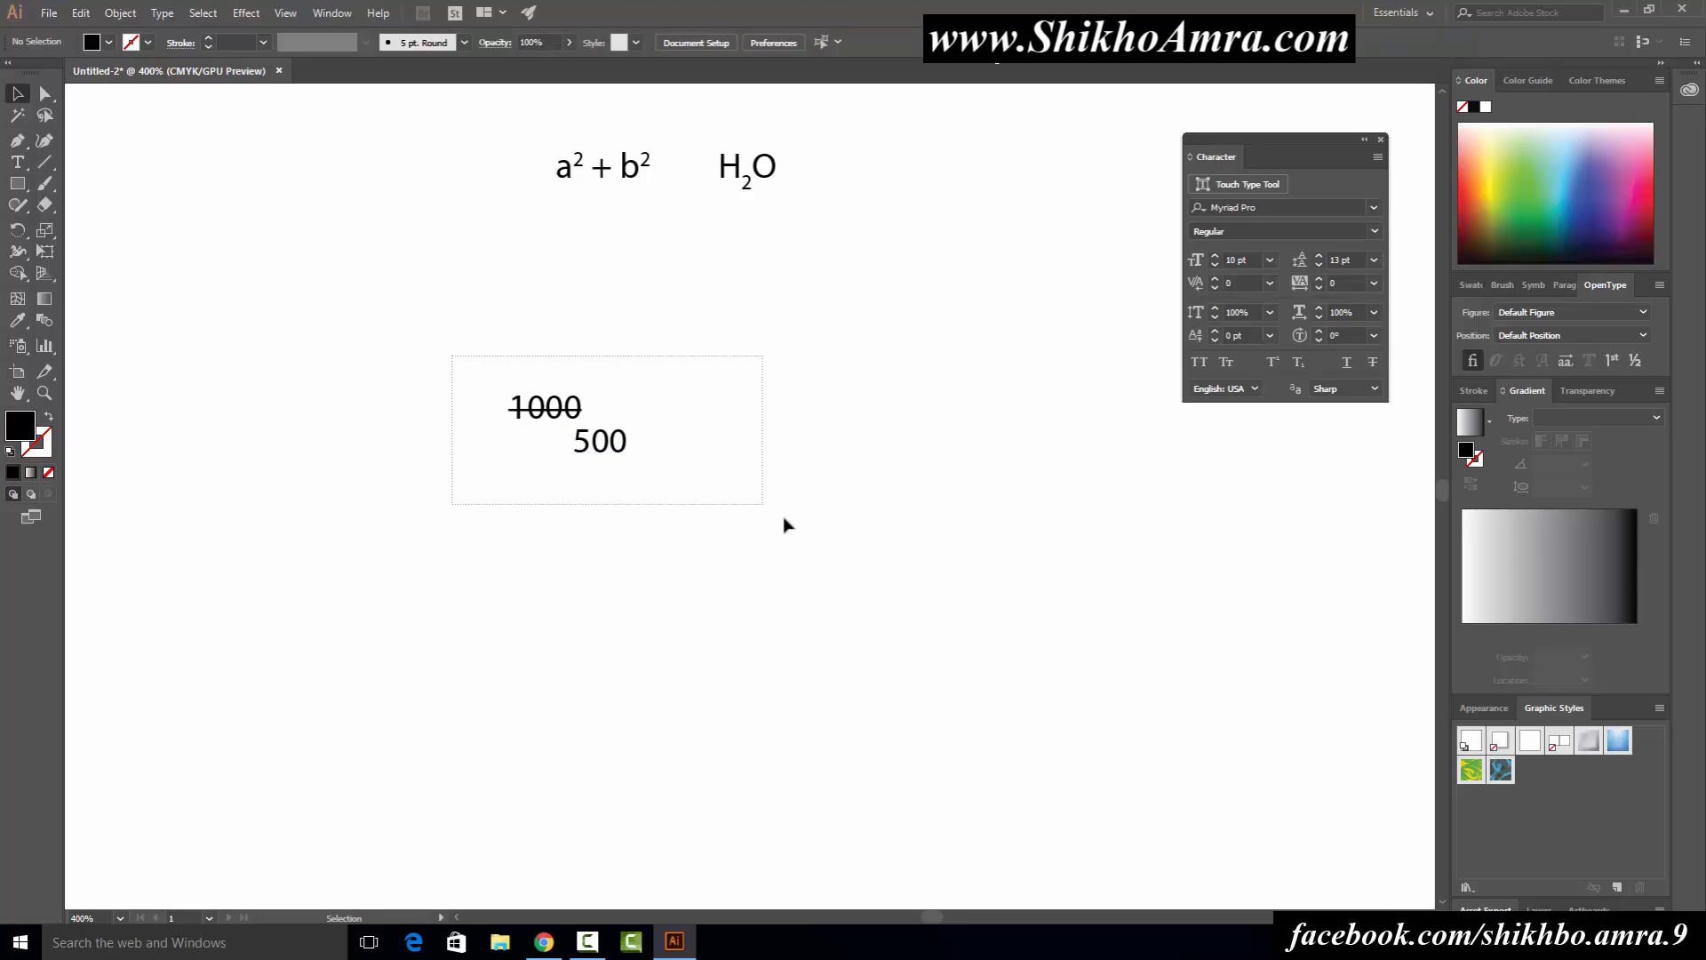
click(380, 380)
drag(432, 344, 578, 429)
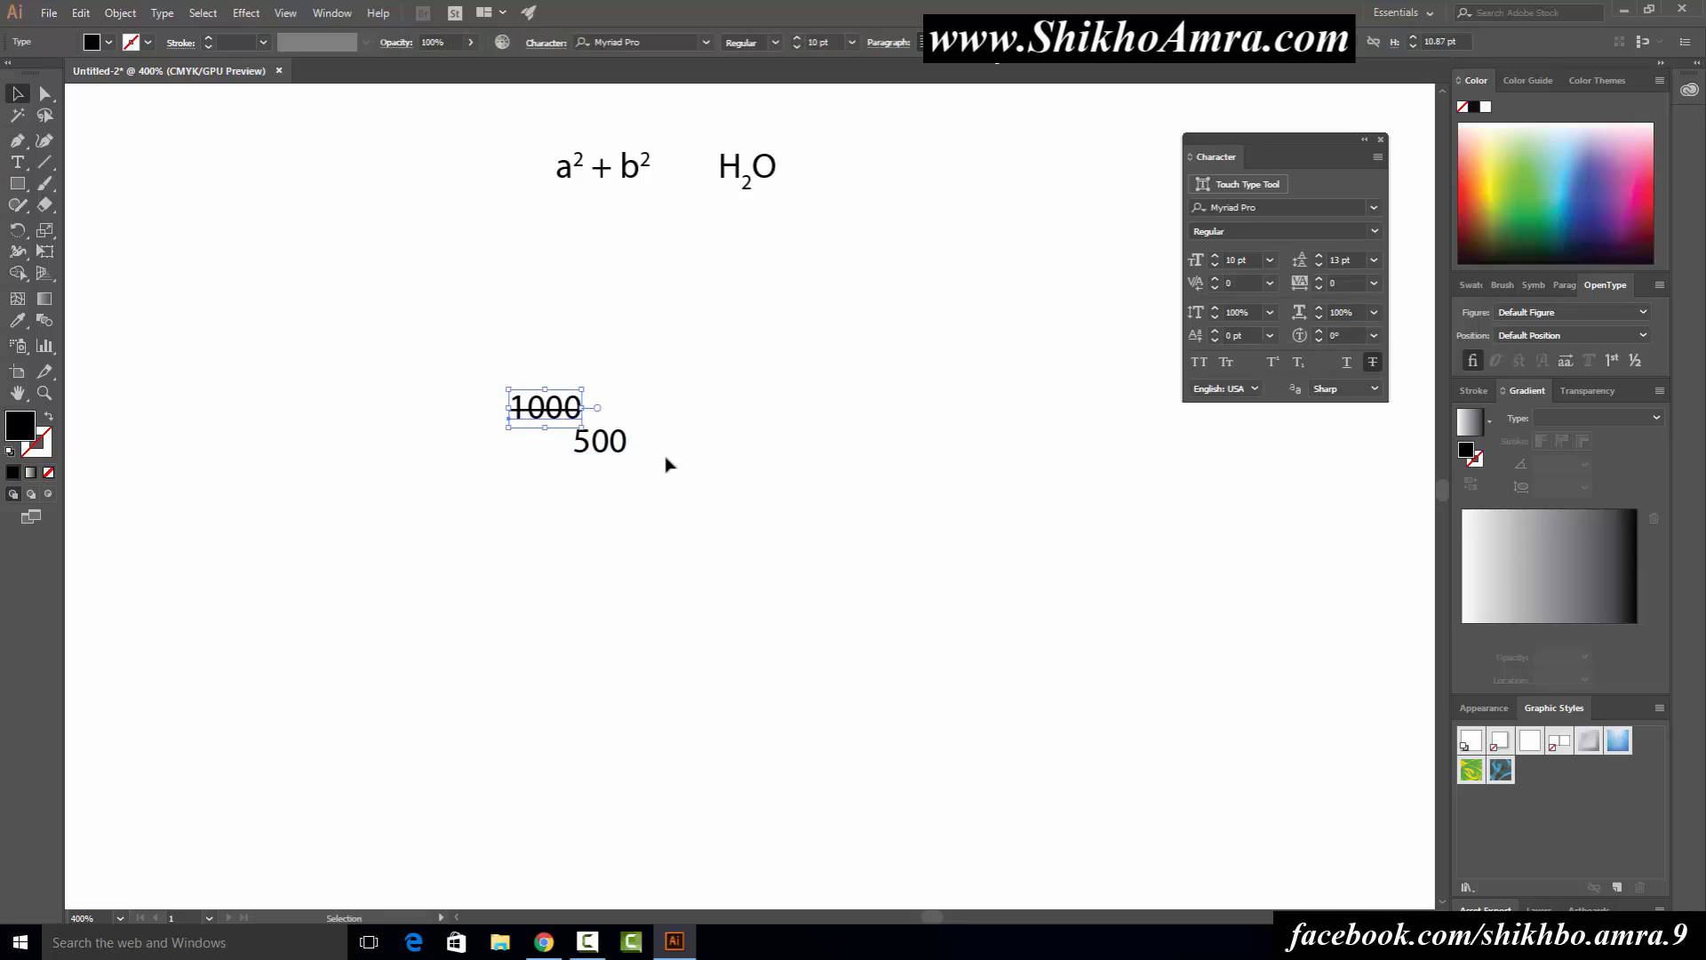
drag(665, 500, 634, 433)
click(488, 362)
drag(488, 361, 838, 552)
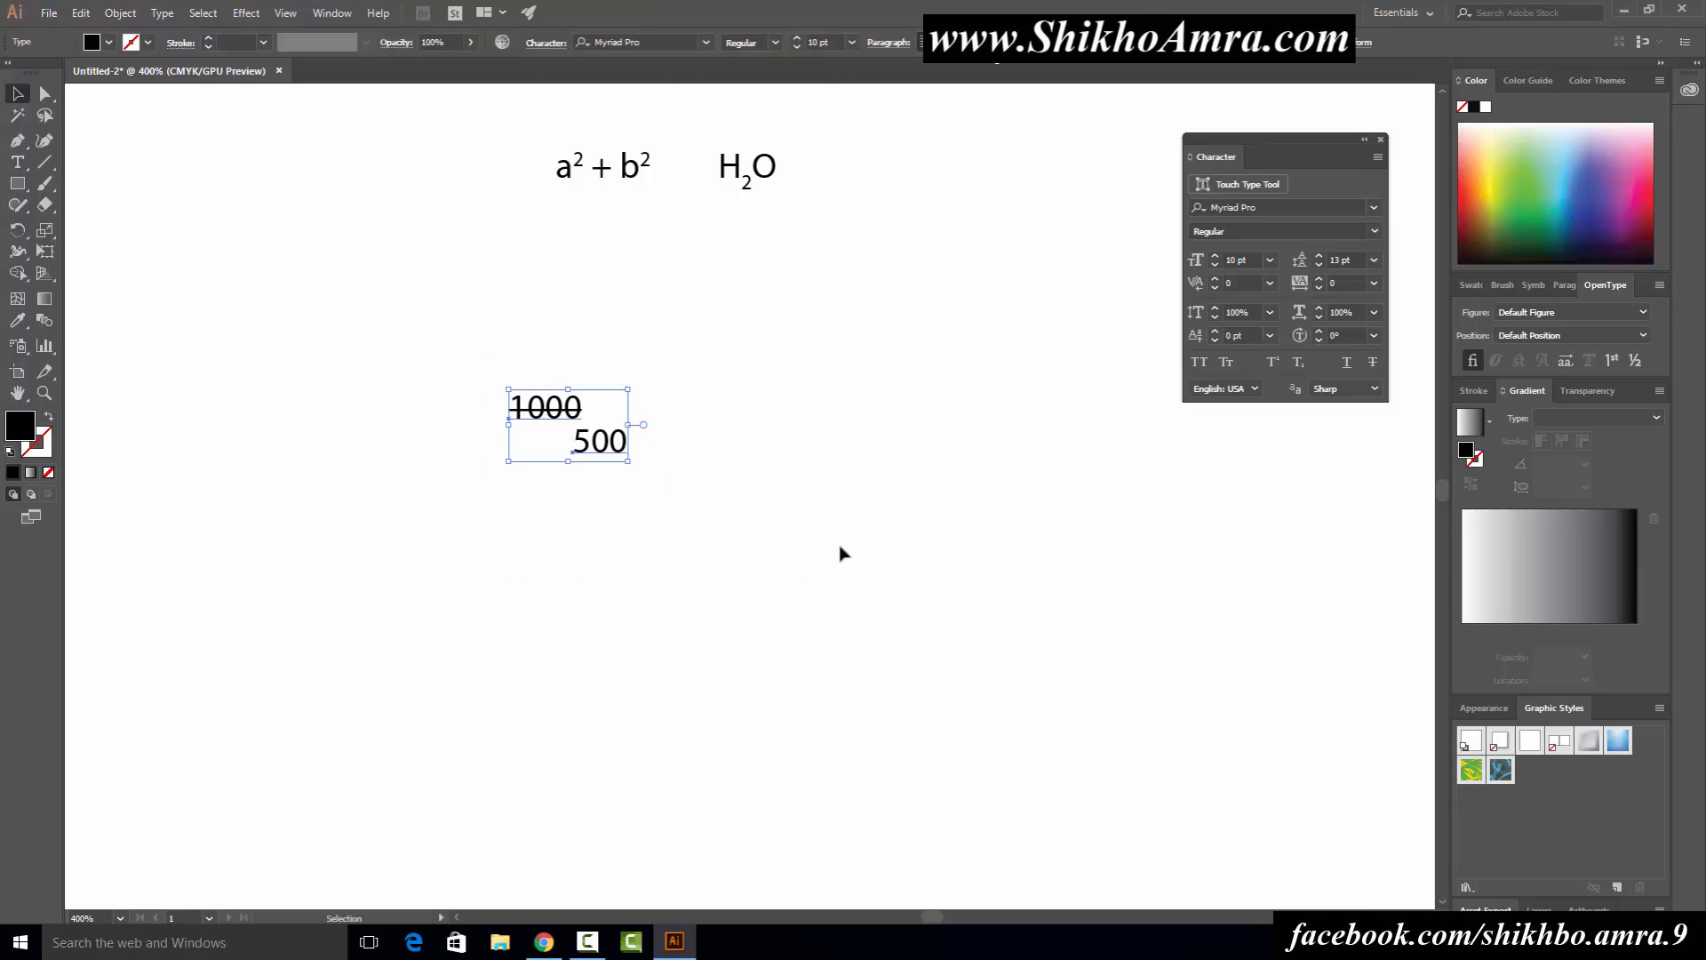
click(790, 552)
click(559, 423)
drag(560, 423, 658, 270)
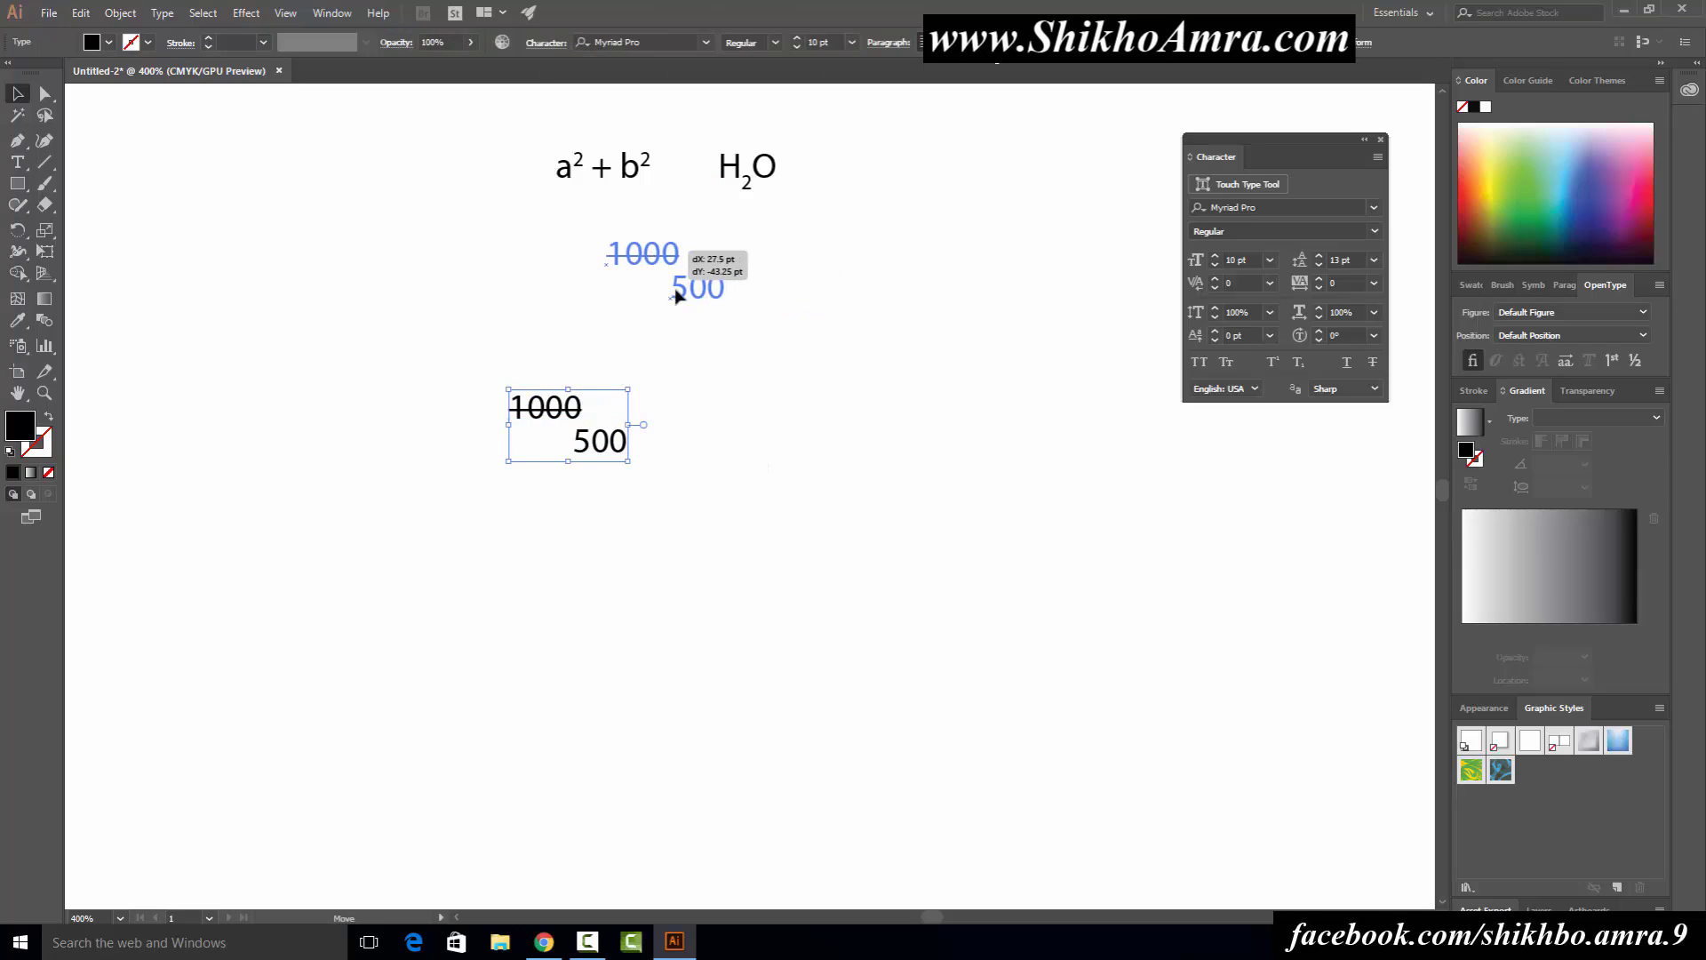
click(1282, 428)
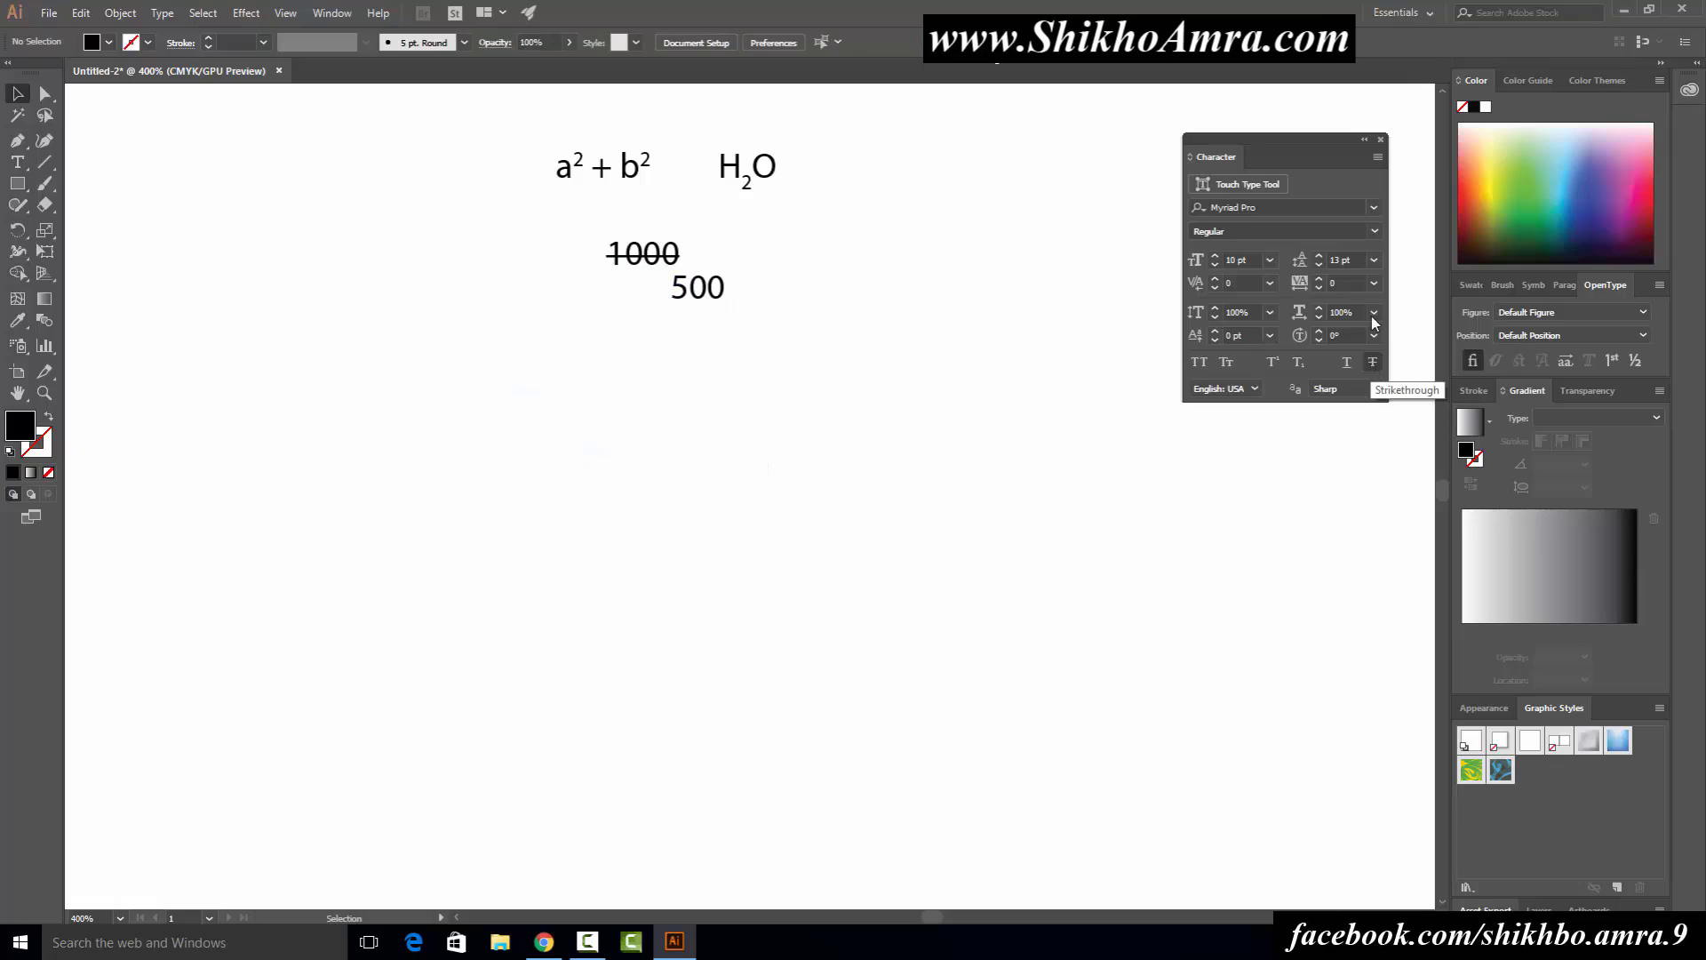
click(1378, 157)
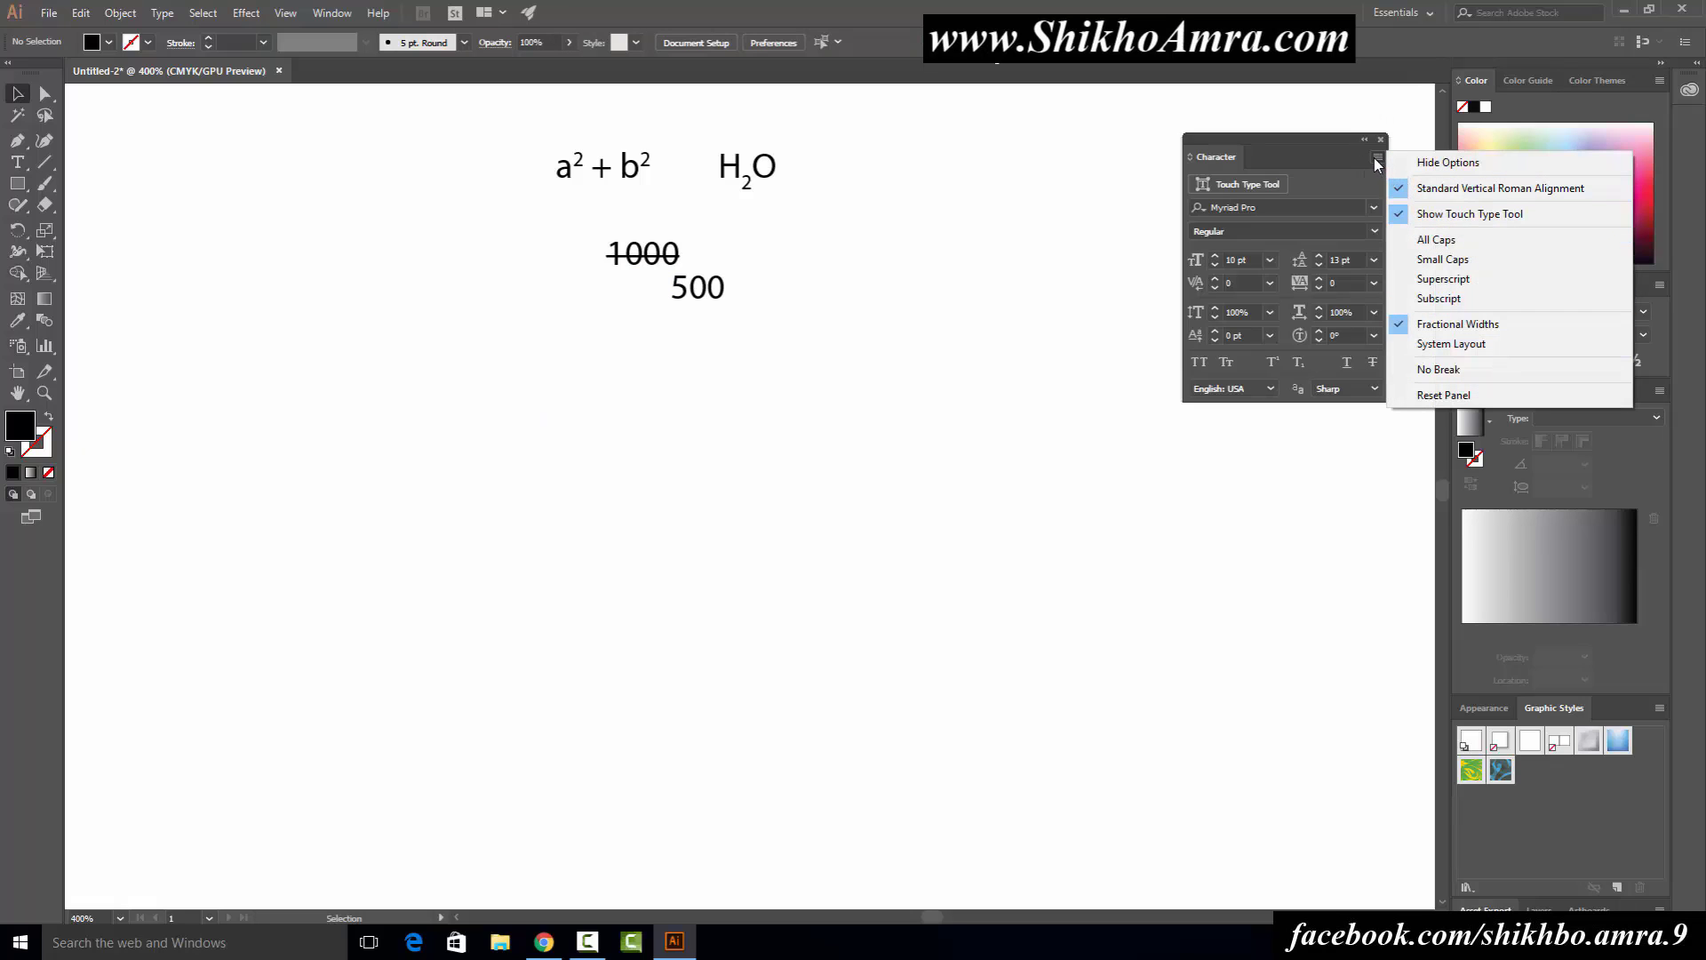
click(1377, 159)
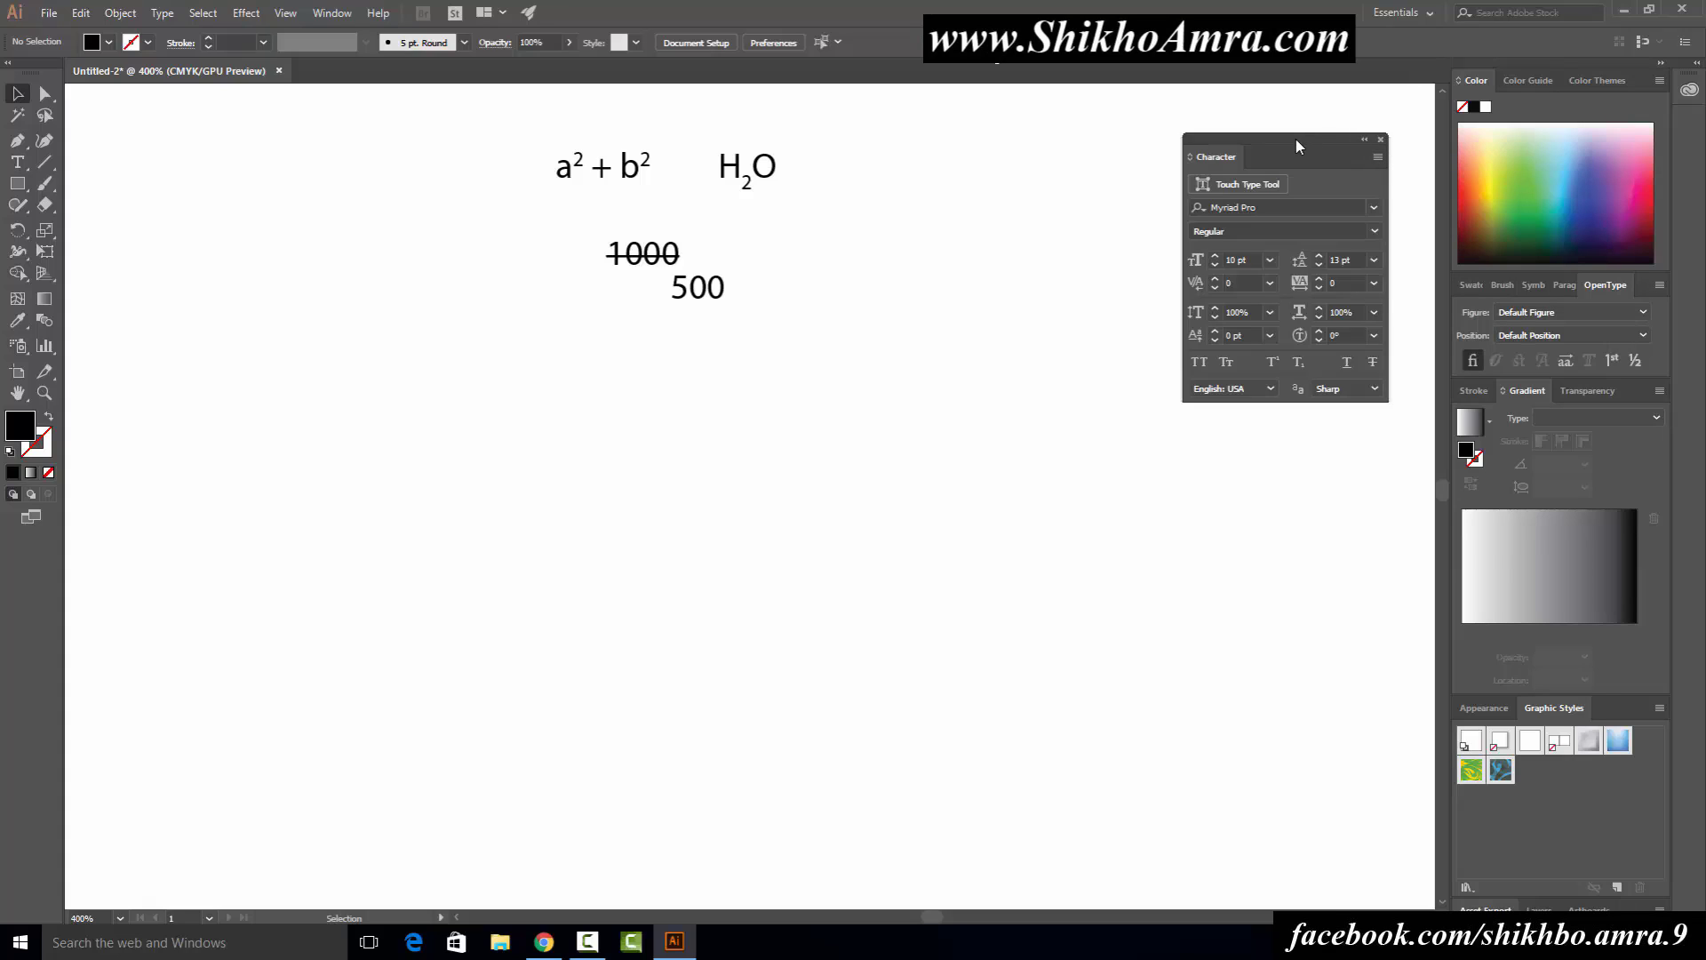